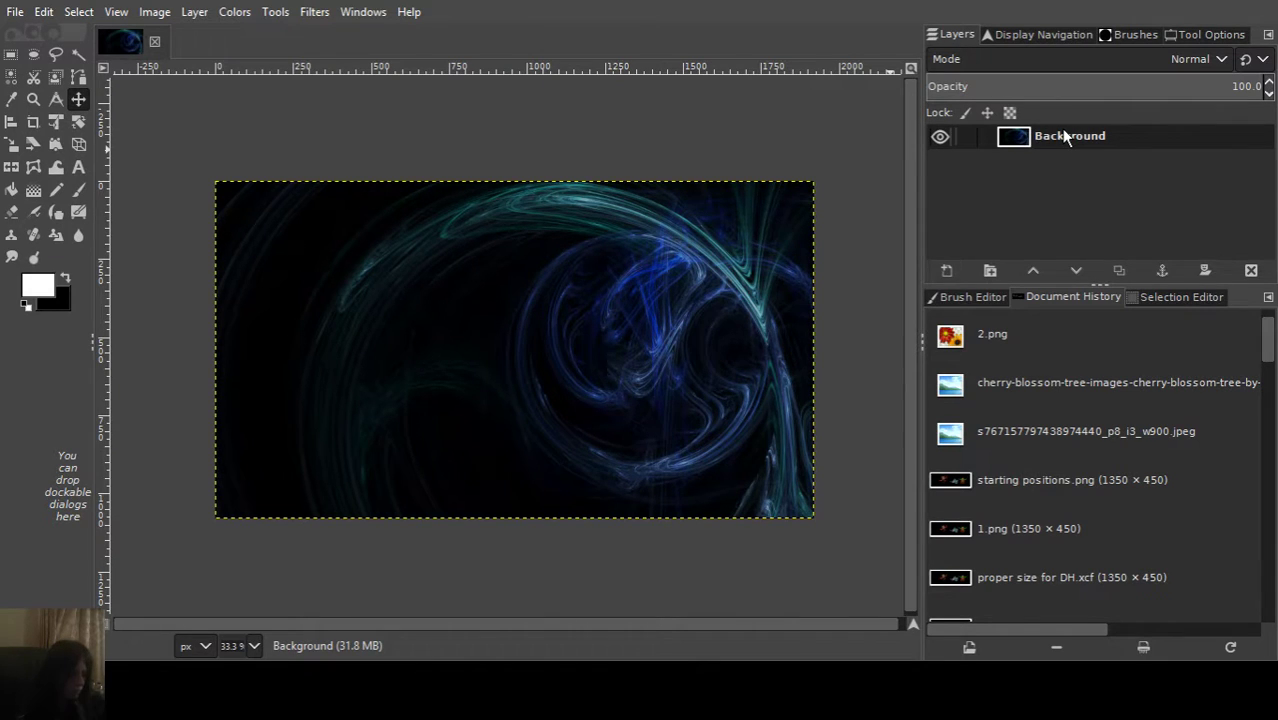
Clear the Background layer to black and add a transparent layer named amber wings above it.
{"action": "key", "text": "Delete"}
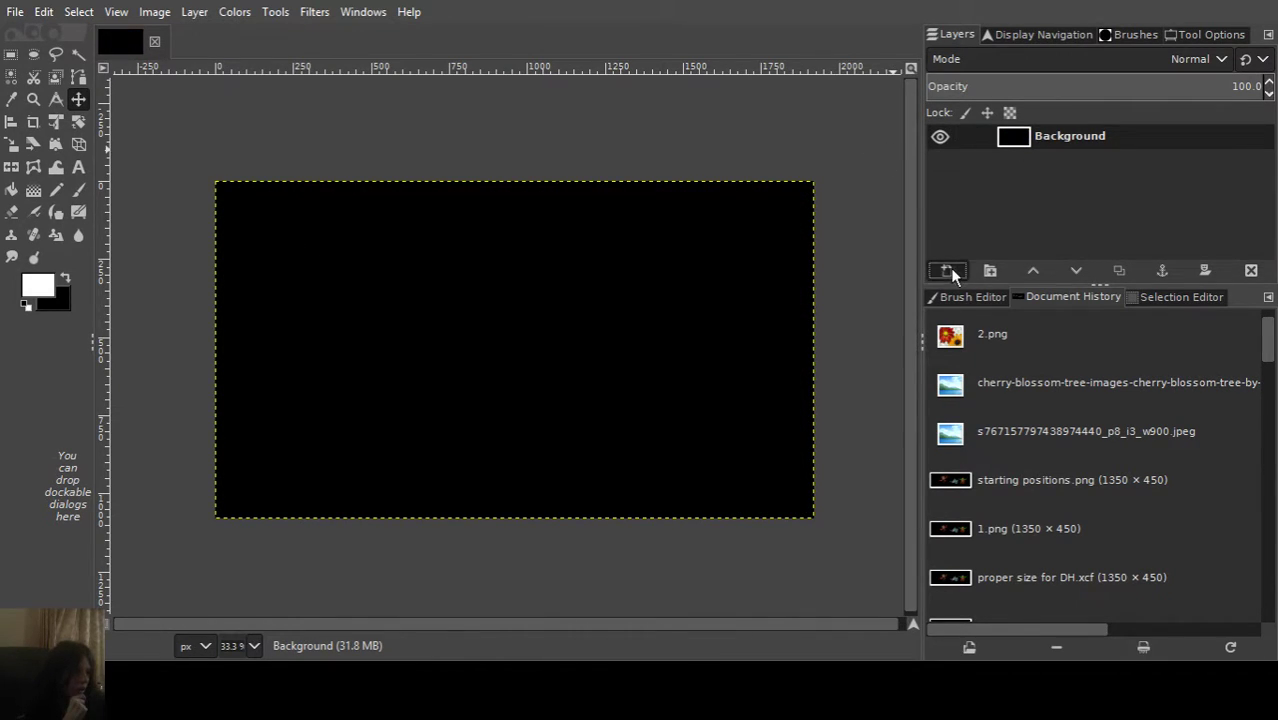
{"action": "key", "text": "Return"}
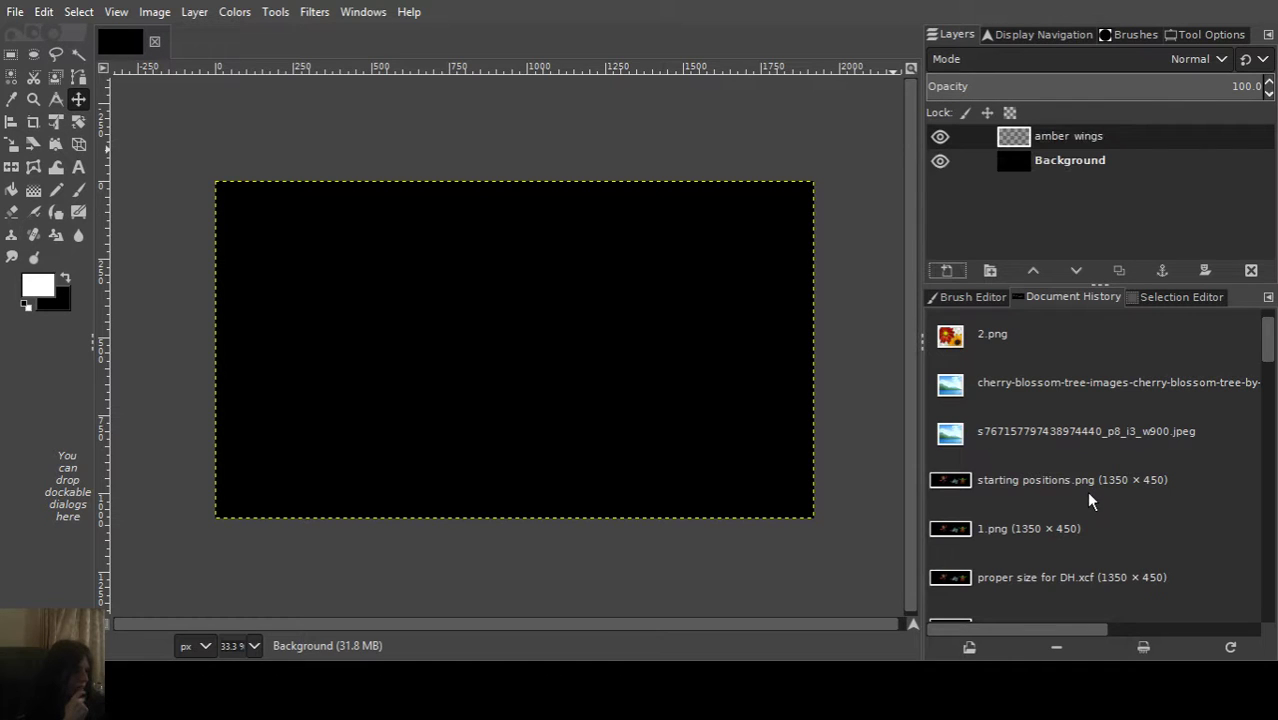
Reapply the last filter on the amber wings layer to render the blue and teal flame fractal.
{"action": "left_click", "coordinate": [325, 14]}
{"action": "left_click", "coordinate": [334, 43]}
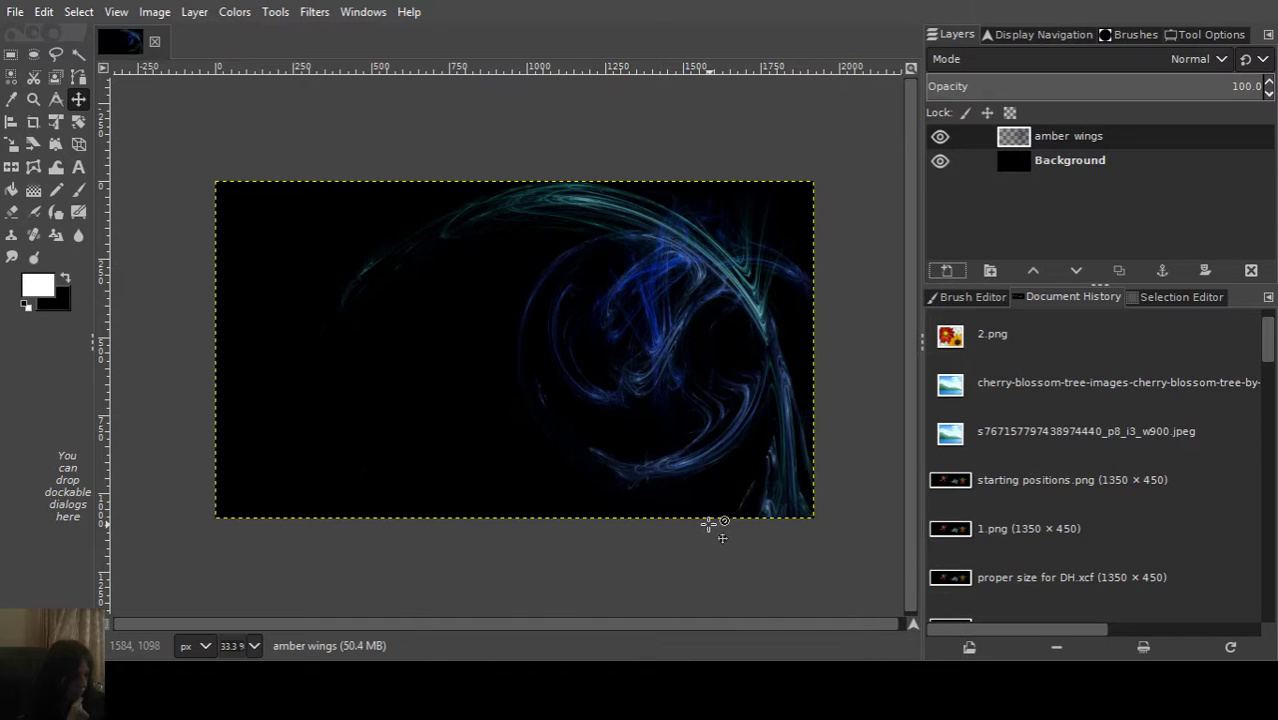
Duplicate the amber wings layer and flip the copy horizontally to mirror the wing.
{"action": "left_click", "coordinate": [1012, 138]}
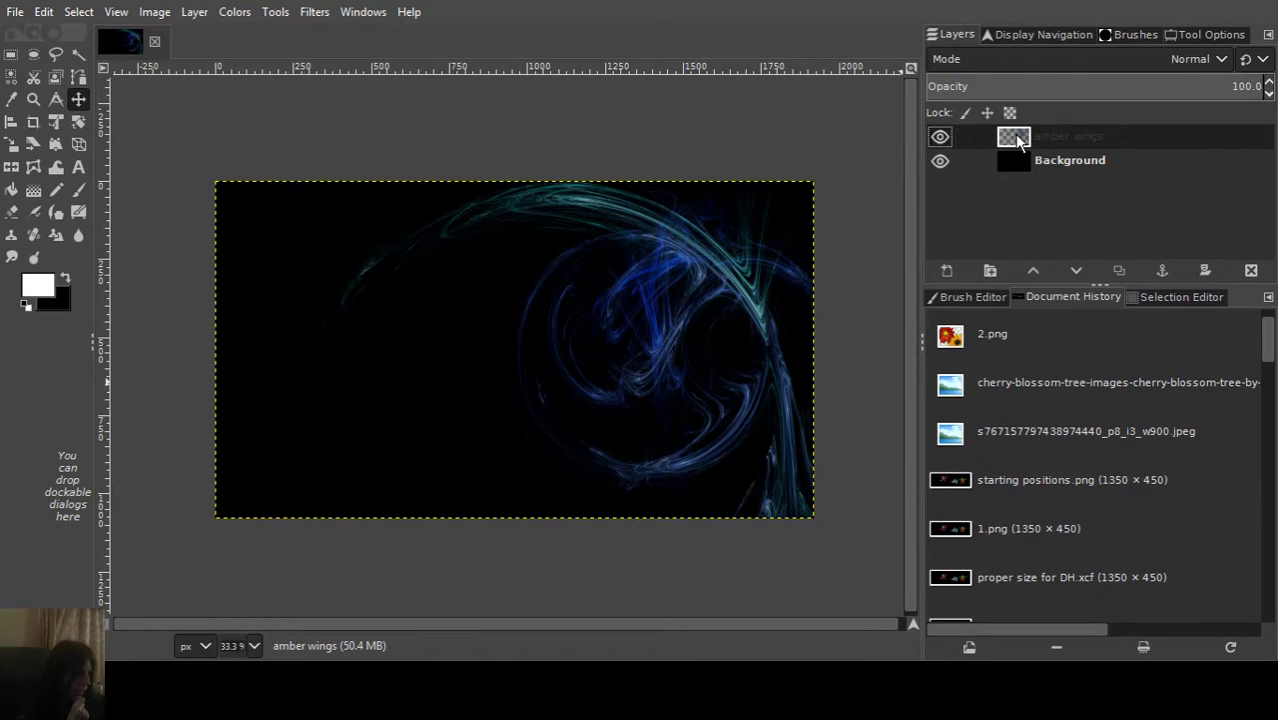
{"action": "key", "text": "shift+ctrl+d"}
{"action": "left_click", "coordinate": [940, 137]}
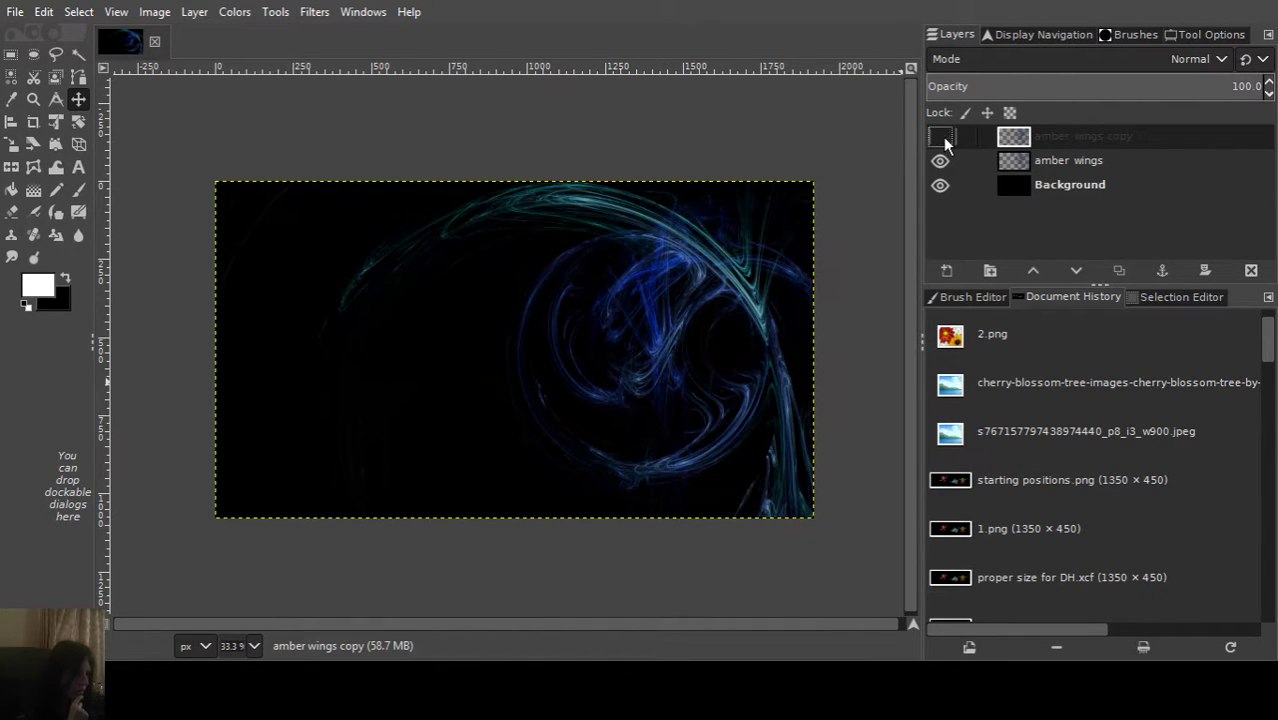
{"action": "left_click", "coordinate": [940, 137]}
{"action": "left_click", "coordinate": [940, 137]}
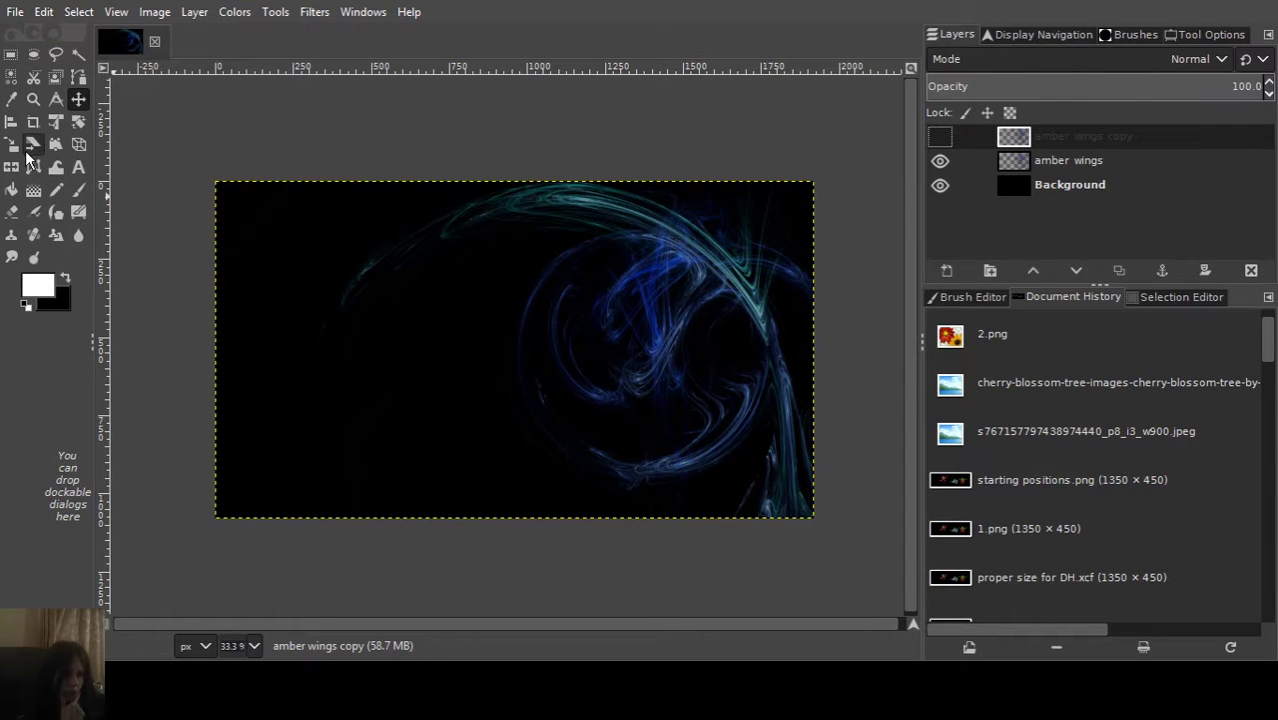
{"action": "left_click", "coordinate": [940, 137]}
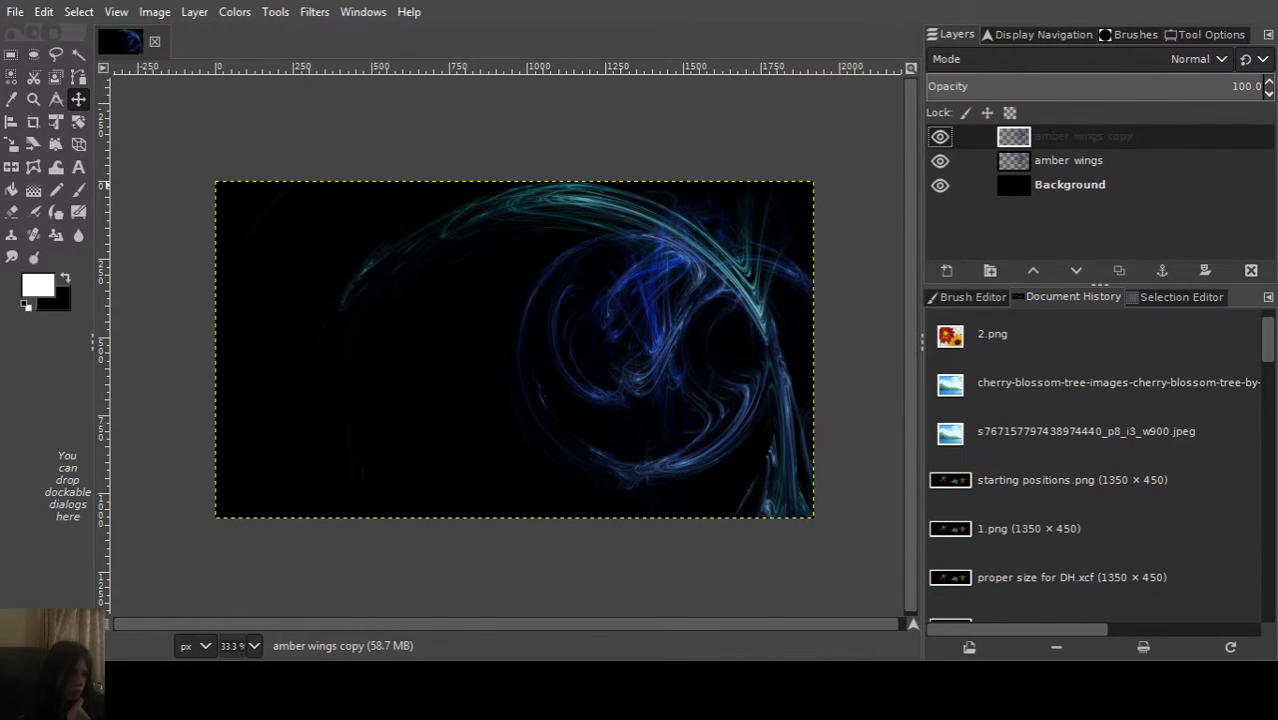
{"action": "left_click", "coordinate": [14, 170]}
{"action": "left_click", "coordinate": [451, 314]}
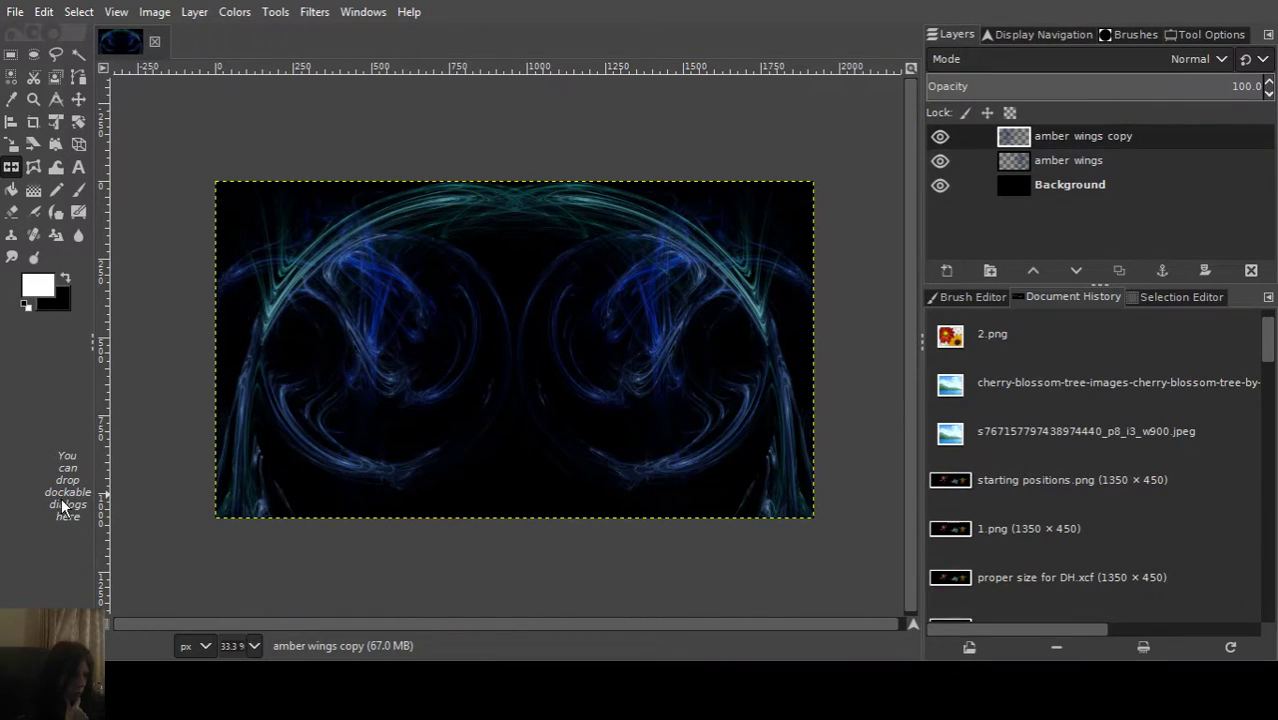
Nudge the mirrored amber wings copy about 82 px to the right so the two wings overlap in the middle.
{"action": "left_click", "coordinate": [79, 100]}
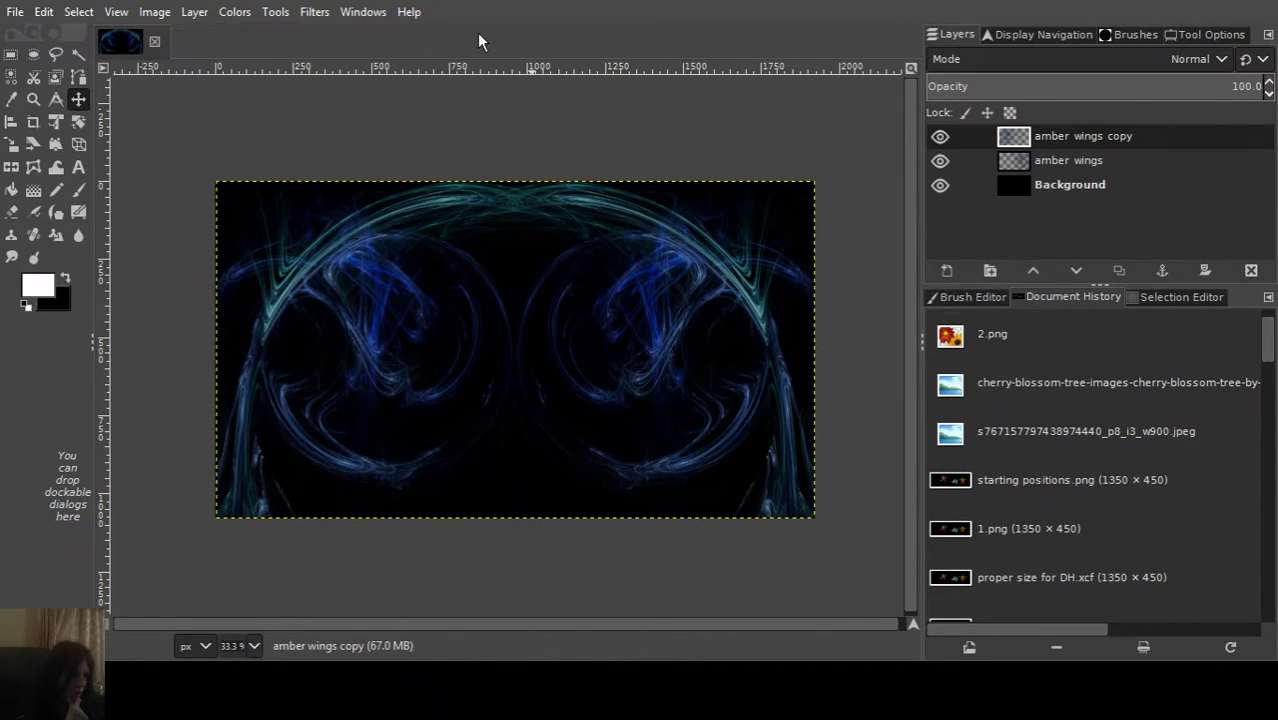
{"action": "key", "text": "Right"}
{"action": "key", "text": "Right"}
{"action": "key", "text": "Right"}
{"action": "key", "text": "Right"}
{"action": "key", "text": "Right"}
{"action": "key", "text": "Right"}
{"action": "key", "text": "Right"}
{"action": "key", "text": "Right"}
{"action": "key", "text": "Right"}
{"action": "key", "text": "Right"}
{"action": "key", "text": "Right"}
{"action": "key", "text": "Right"}
{"action": "key", "text": "Right"}
{"action": "key", "text": "Right"}
{"action": "key", "text": "Right"}
{"action": "key", "text": "Right"}
{"action": "key", "text": "Right"}
{"action": "key", "text": "Right"}
{"action": "key", "text": "Right"}
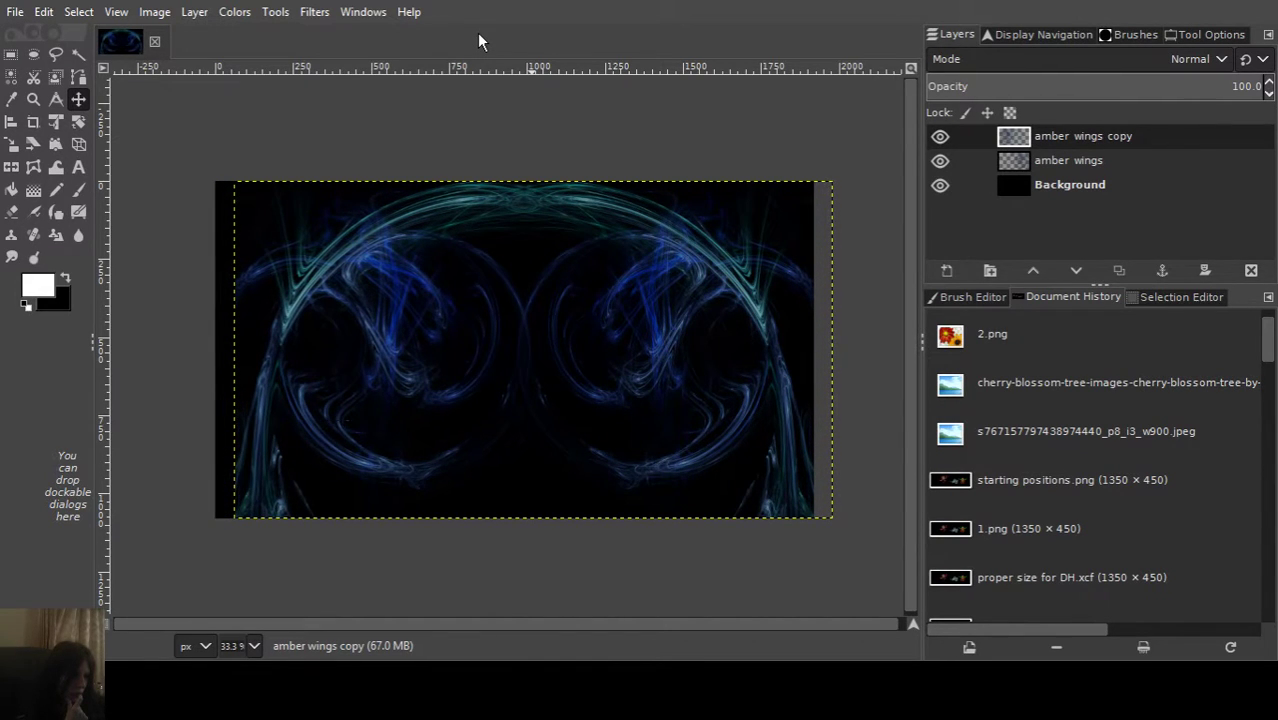
{"action": "key", "text": "Right"}
{"action": "key", "text": "Right"}
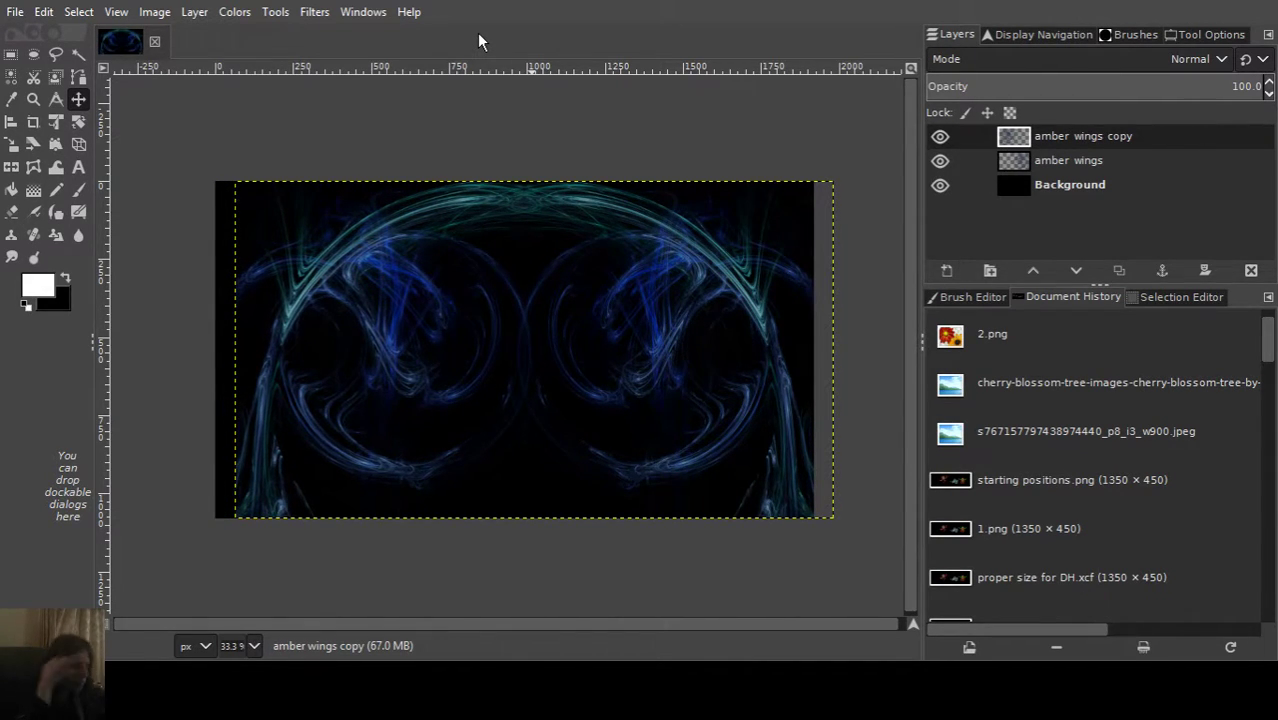
{"action": "key", "text": "Right"}
{"action": "key", "text": "Right"}
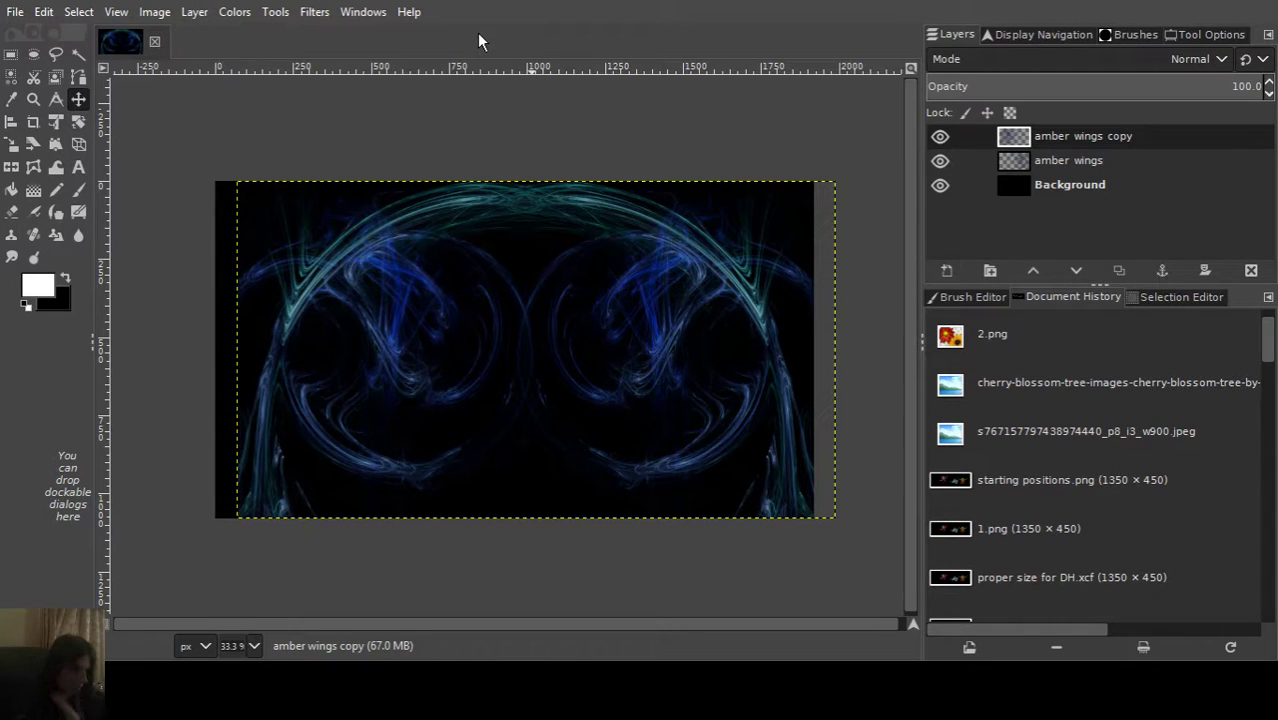
{"action": "key", "text": "Right"}
{"action": "key", "text": "Right"}
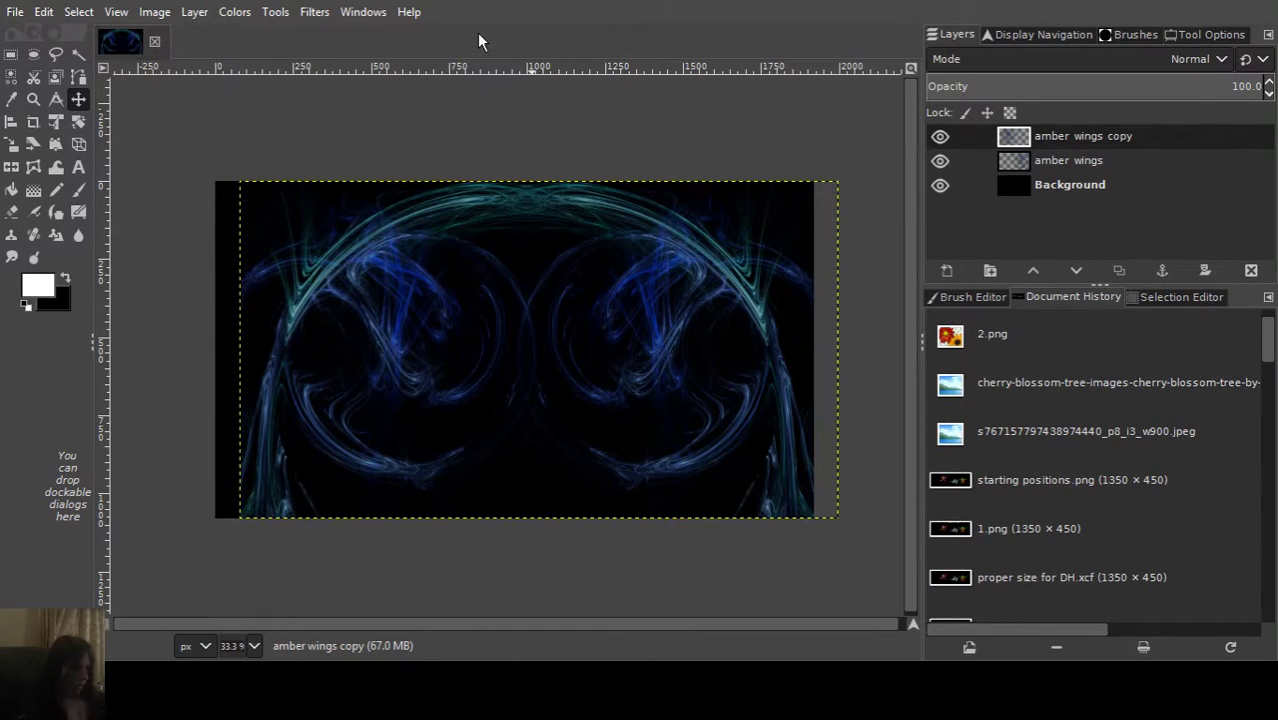
{"action": "scroll", "coordinate": [559, 334], "scroll_direction": "up", "scroll_amount": 1}
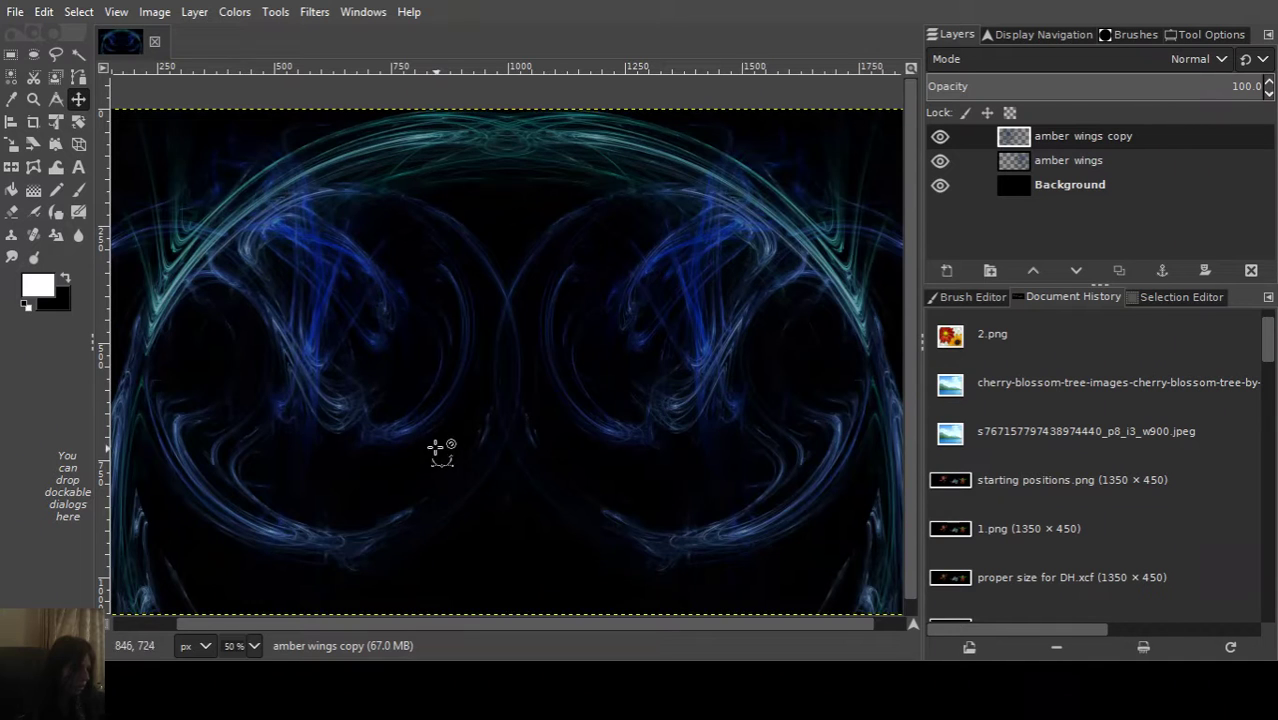
{"action": "key", "text": "Right"}
{"action": "key", "text": "Right"}
{"action": "key", "text": "Right"}
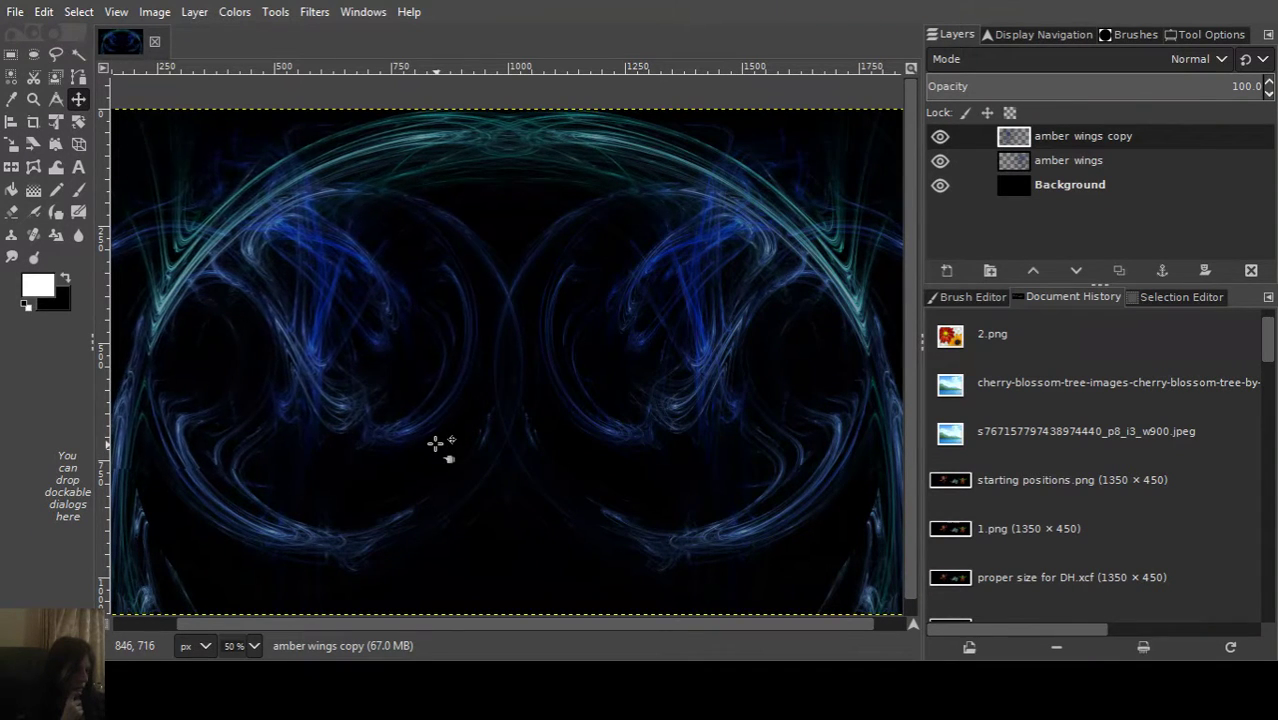
{"action": "key", "text": "Right"}
{"action": "key", "text": "Right"}
{"action": "key", "text": "Right"}
{"action": "key", "text": "Right"}
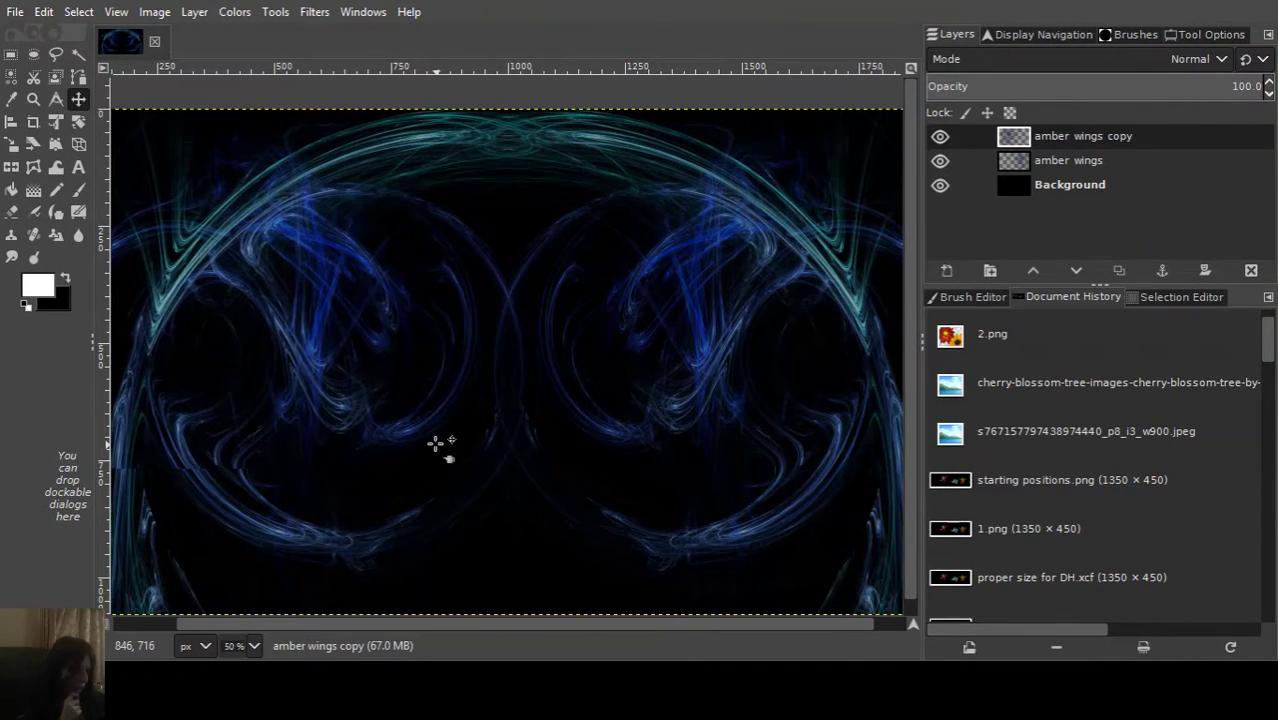
{"action": "key", "text": "Right"}
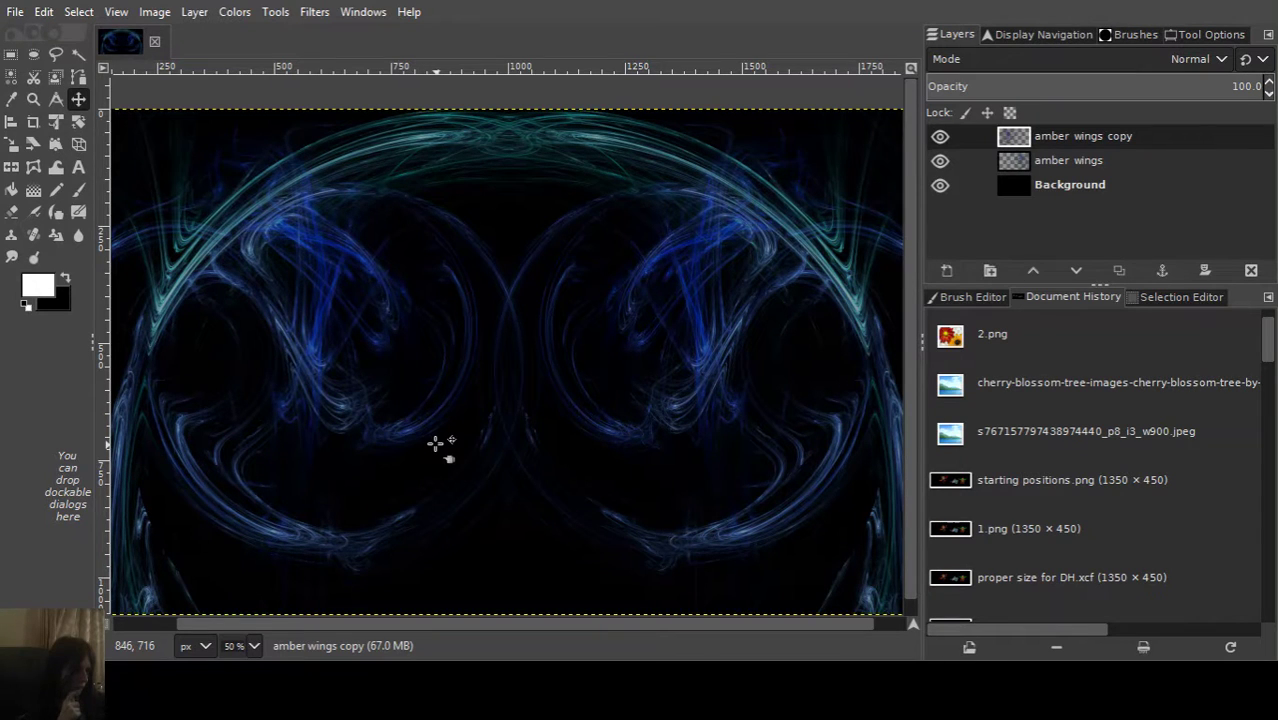
{"action": "scroll", "coordinate": [430, 441], "scroll_direction": "down", "scroll_amount": 1}
{"action": "scroll", "coordinate": [430, 441], "scroll_direction": "down", "scroll_amount": 2}
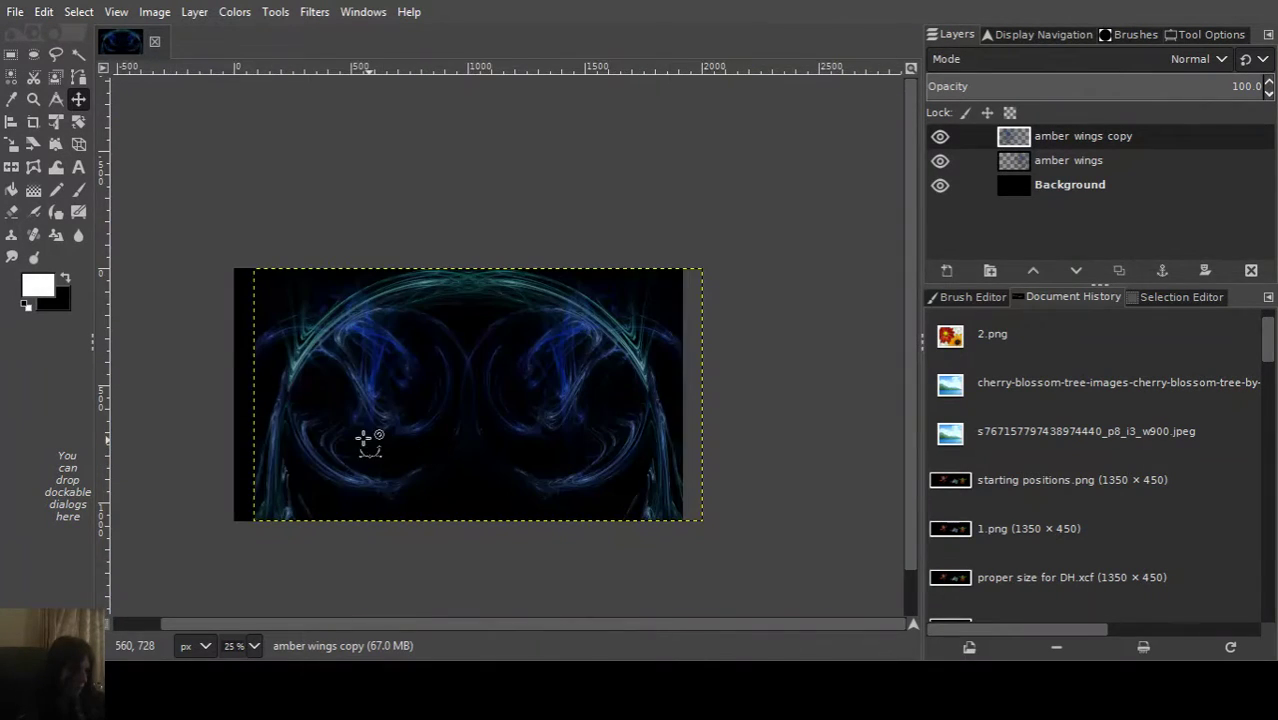
{"action": "scroll", "coordinate": [342, 436], "scroll_direction": "up", "scroll_amount": 1}
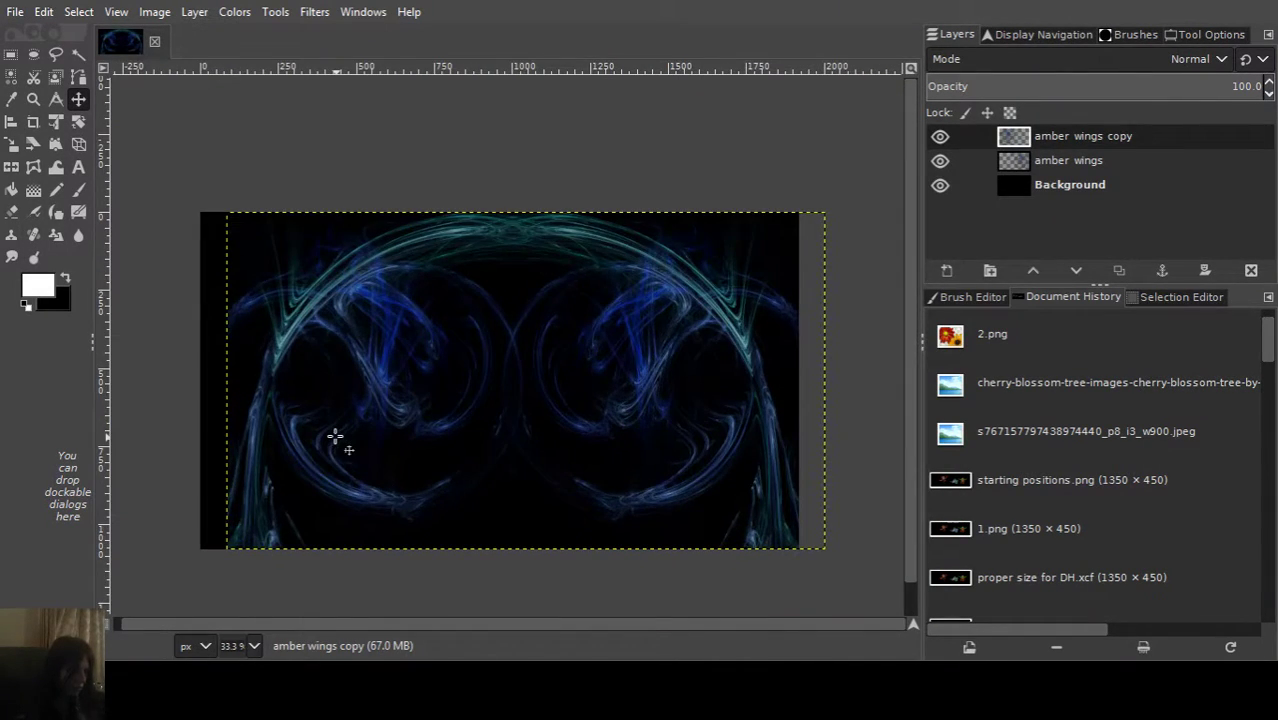
On the Background layer, draw a rectangular selection around the artwork, starting about 82 px in, at the mirrored copy's left edge.
{"action": "left_click", "coordinate": [1105, 186]}
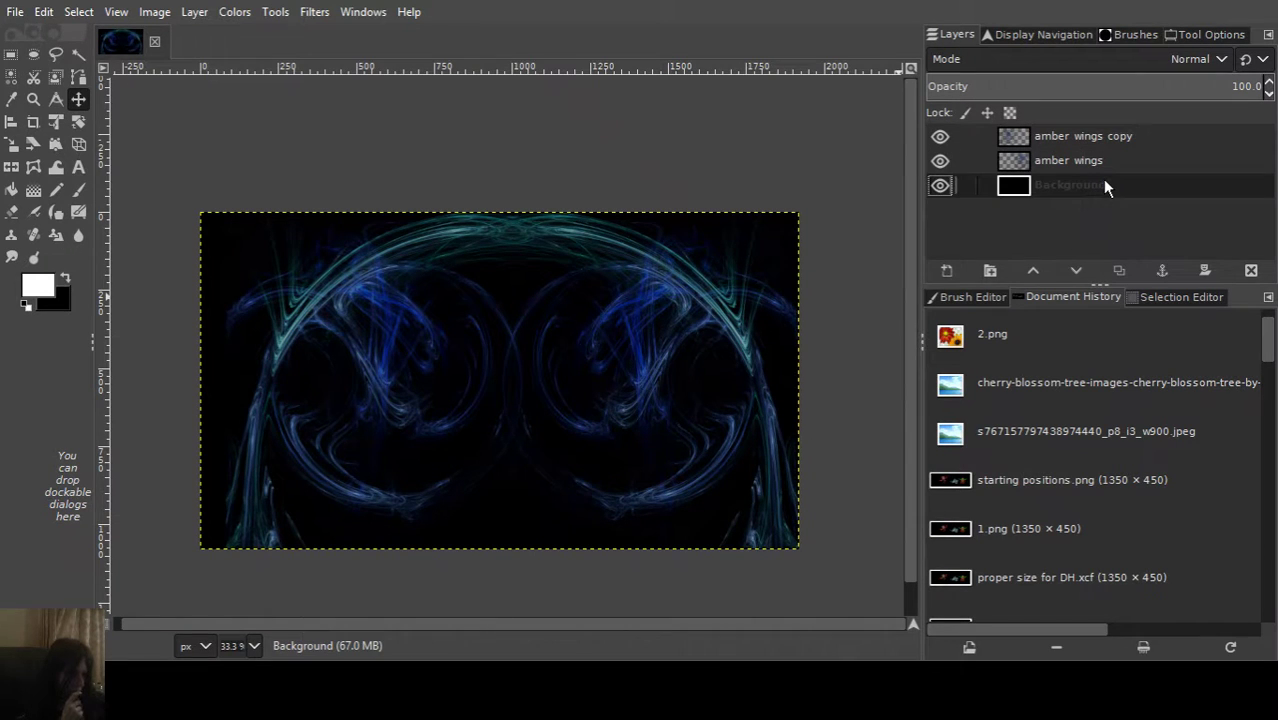
{"action": "left_click", "coordinate": [12, 58]}
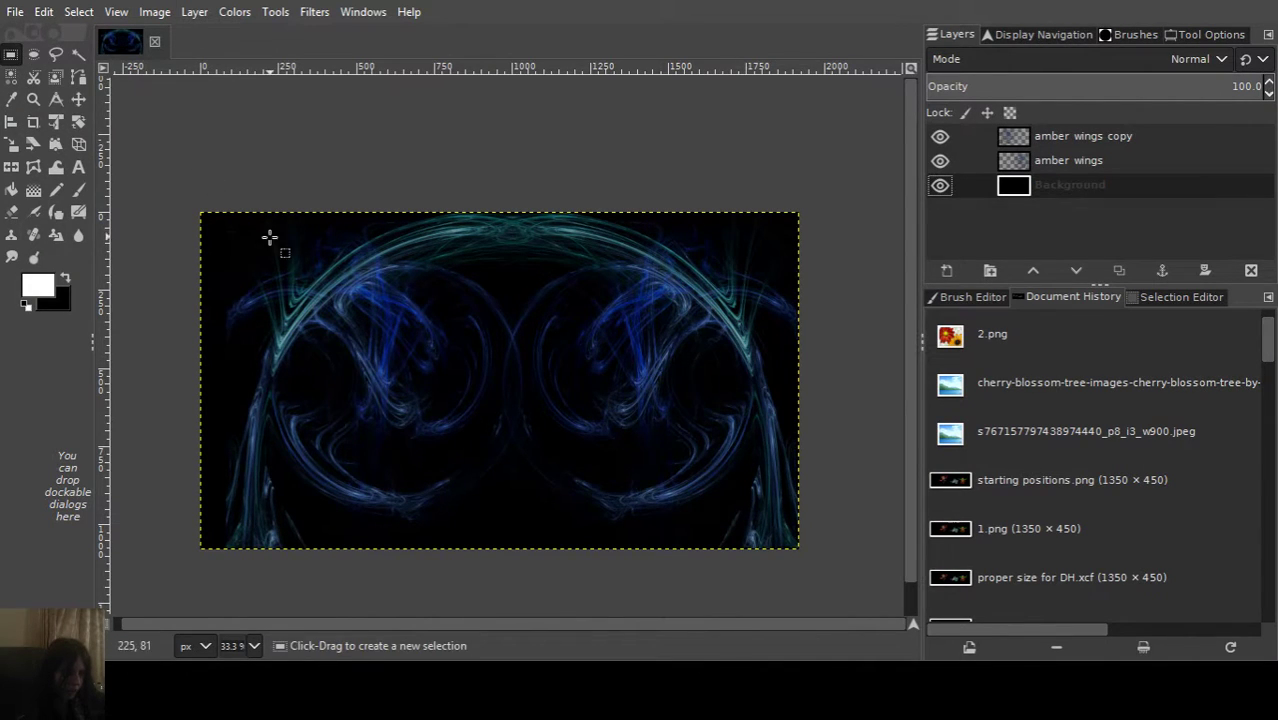
{"action": "scroll", "coordinate": [205, 214], "scroll_direction": "up", "scroll_amount": 1}
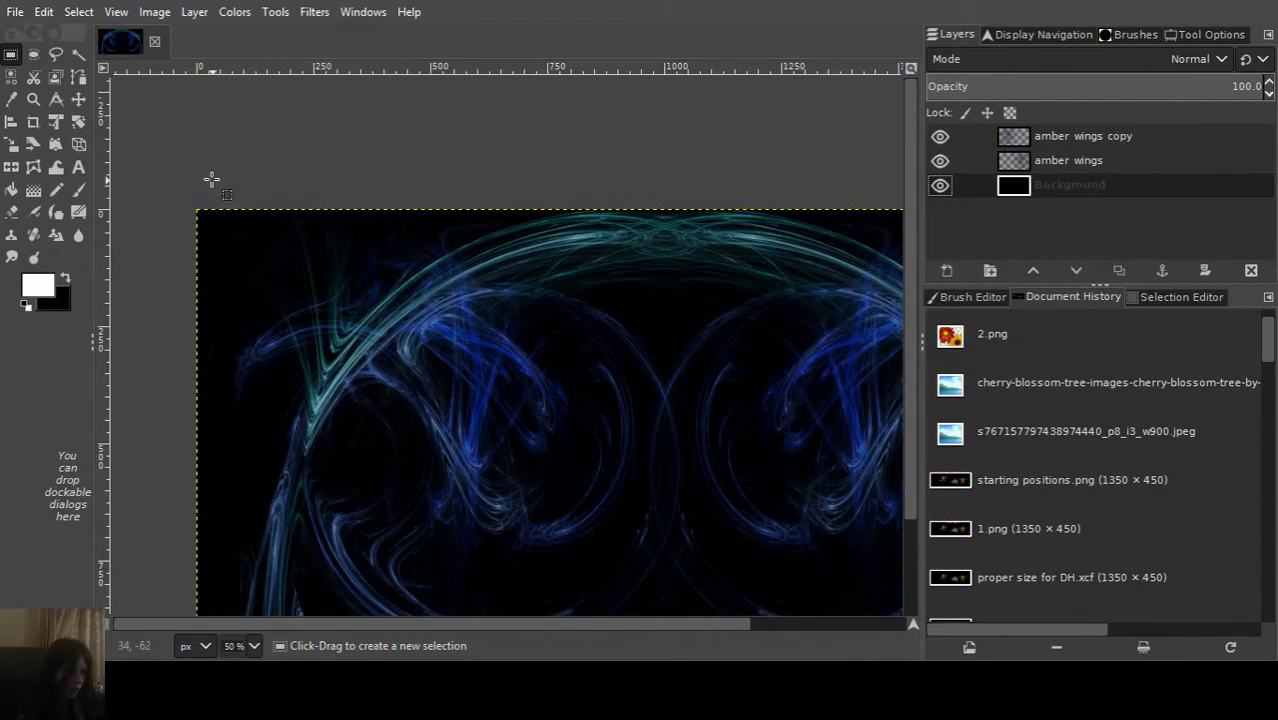
{"action": "left_click_drag", "start_coordinate": [212, 179], "coordinate": [546, 301]}
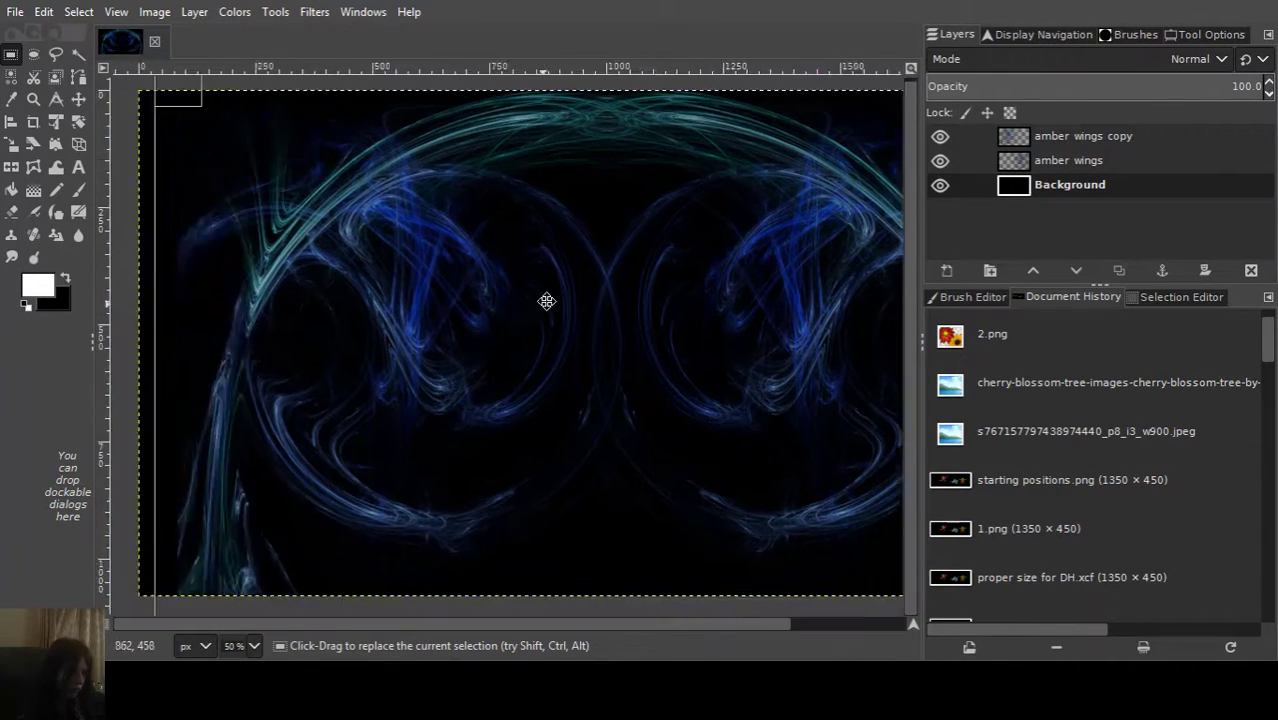
{"action": "scroll", "coordinate": [546, 301], "scroll_direction": "up", "scroll_amount": 3}
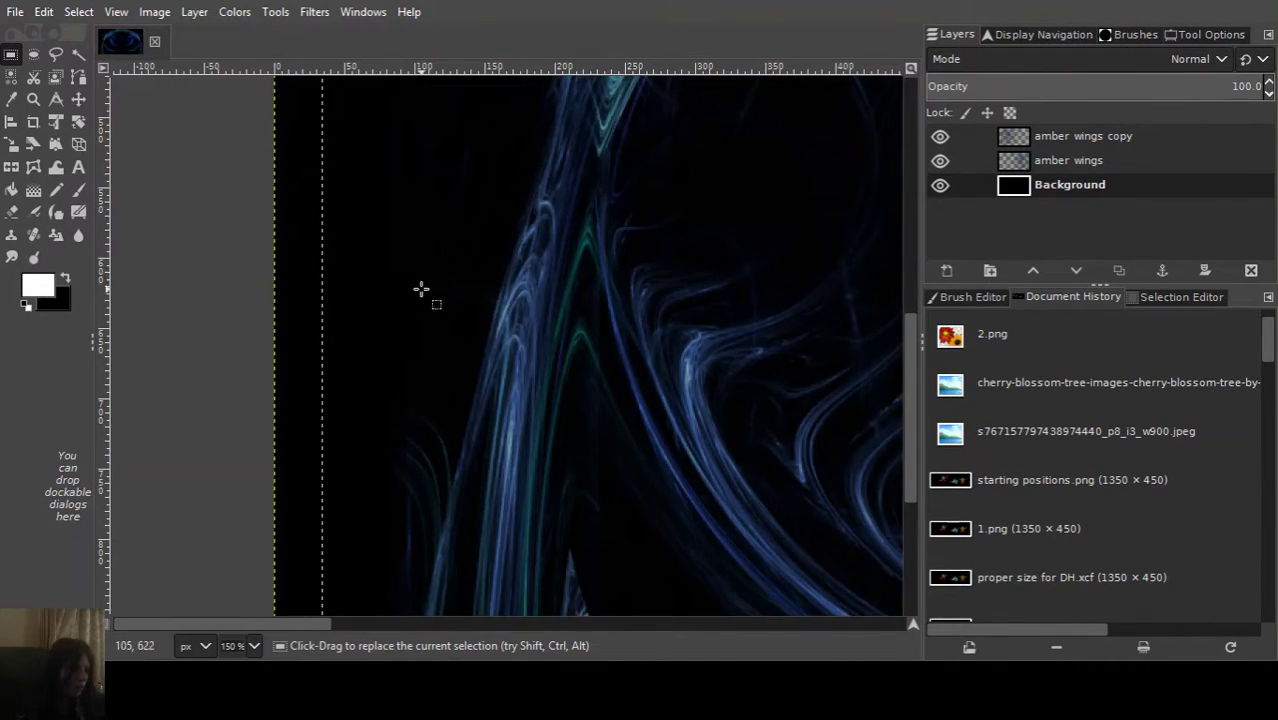
{"action": "scroll", "coordinate": [421, 289], "scroll_direction": "up", "scroll_amount": 5}
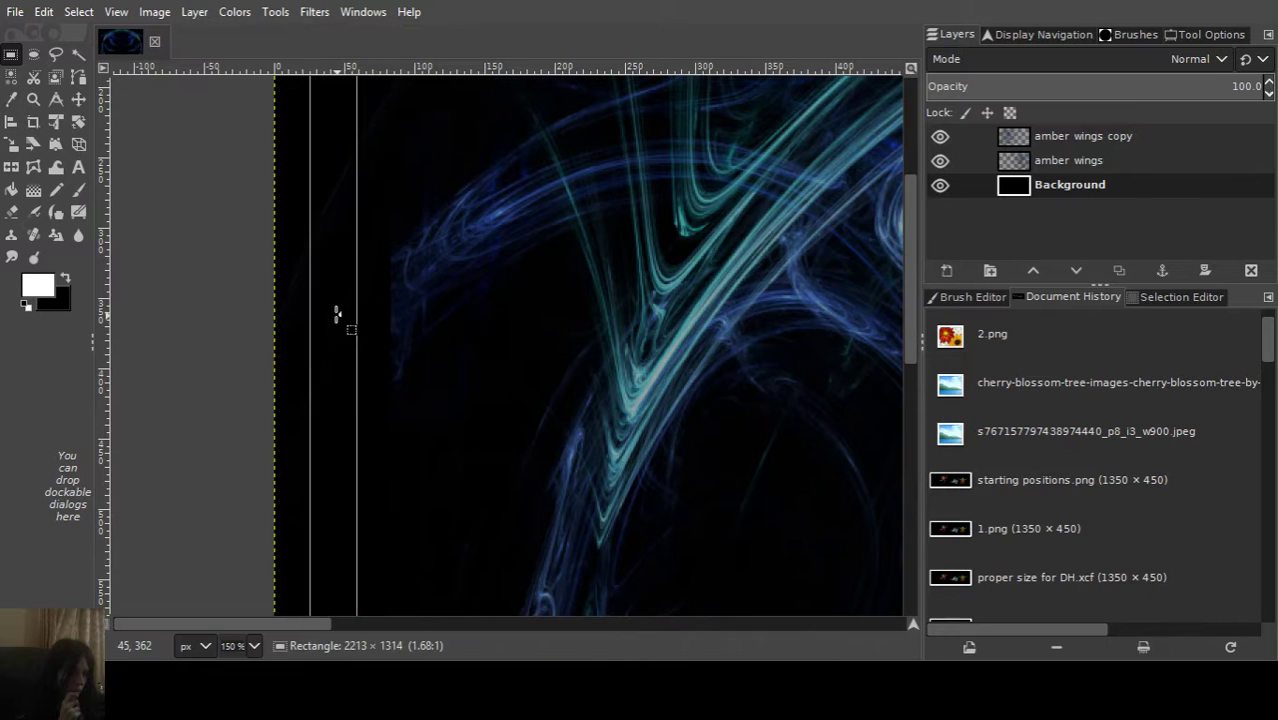
{"action": "left_click_drag", "start_coordinate": [337, 315], "coordinate": [417, 309]}
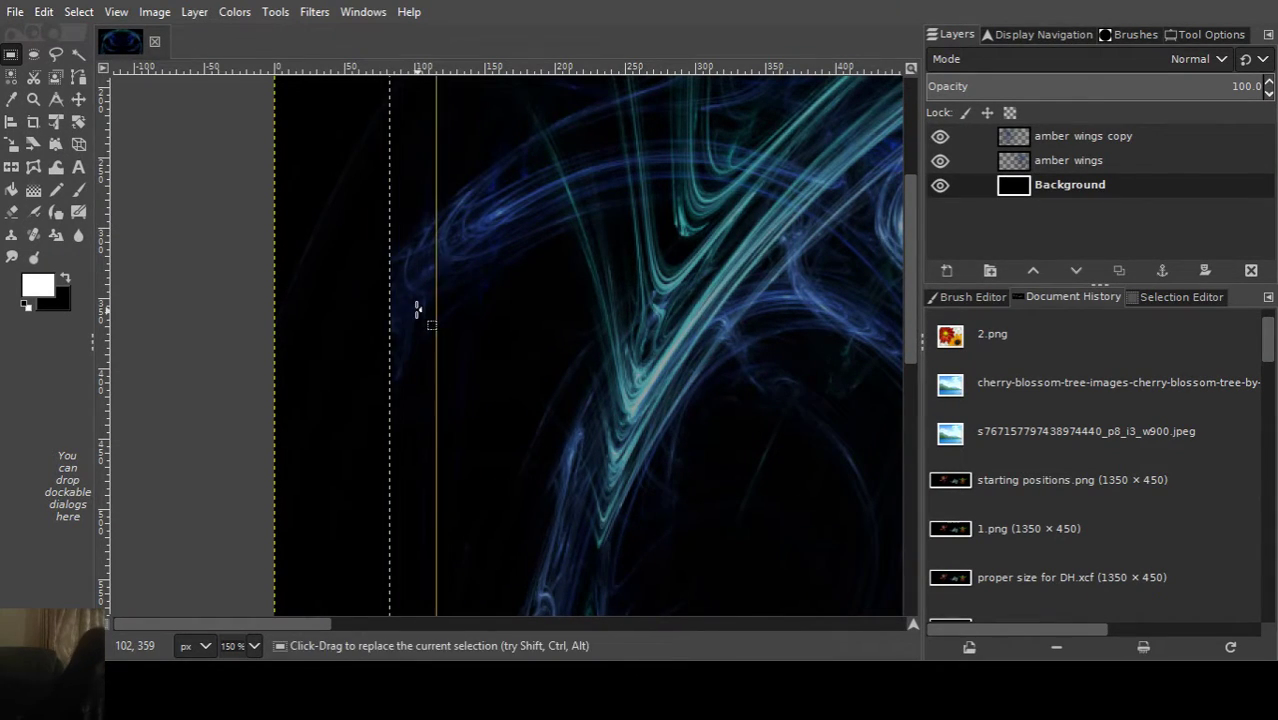
Try cropping the image to the rectangular selection, and undo the crop.
{"action": "left_click", "coordinate": [155, 11]}
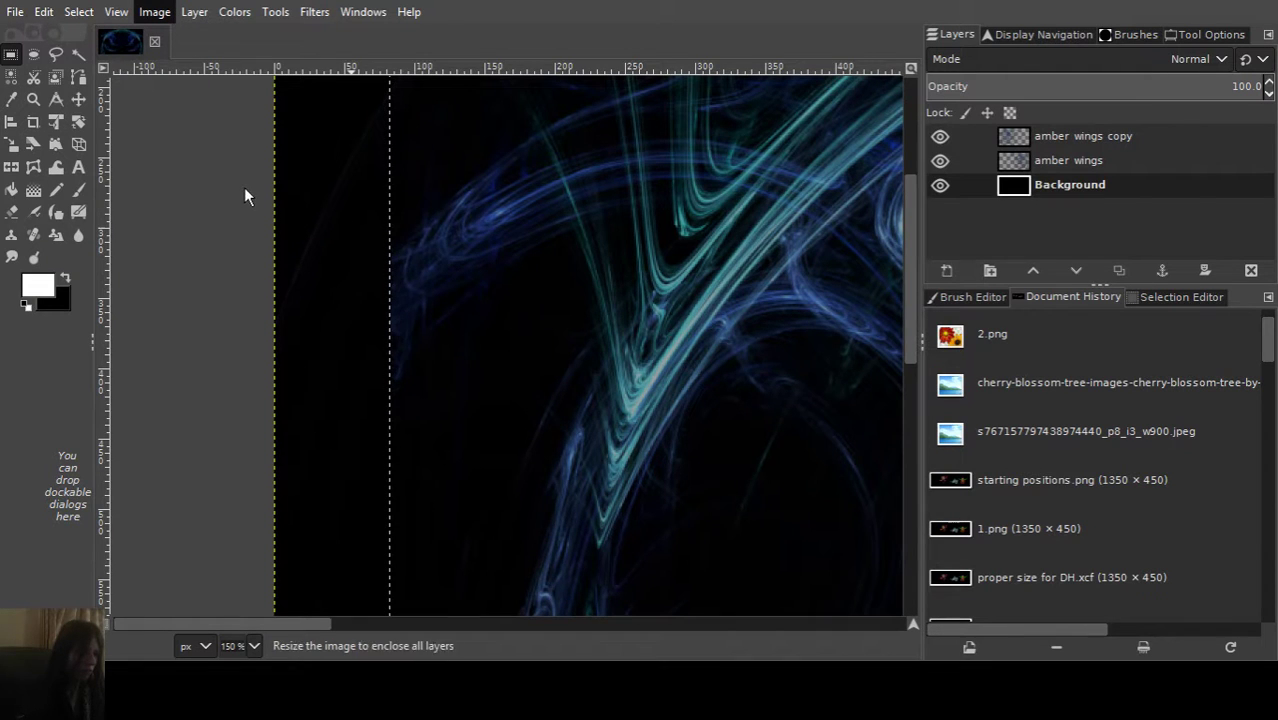
{"action": "left_click", "coordinate": [243, 297]}
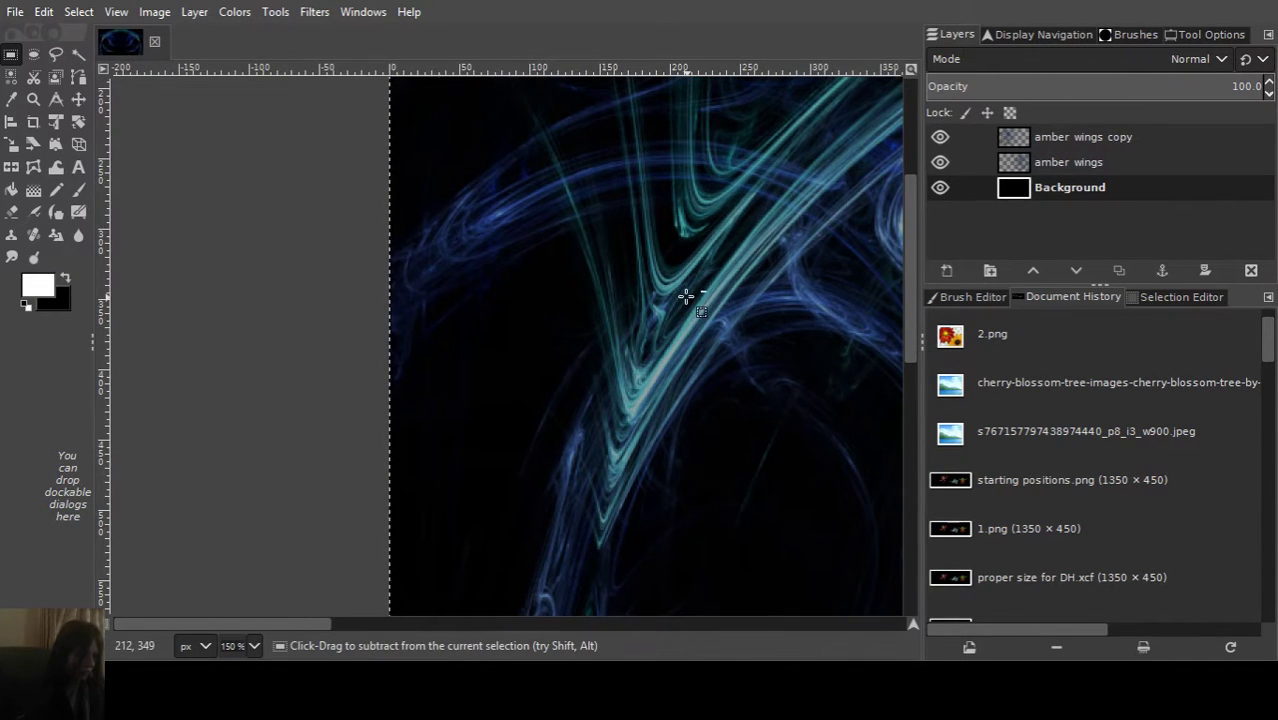
{"action": "scroll", "coordinate": [739, 302], "scroll_direction": "down", "scroll_amount": 3}
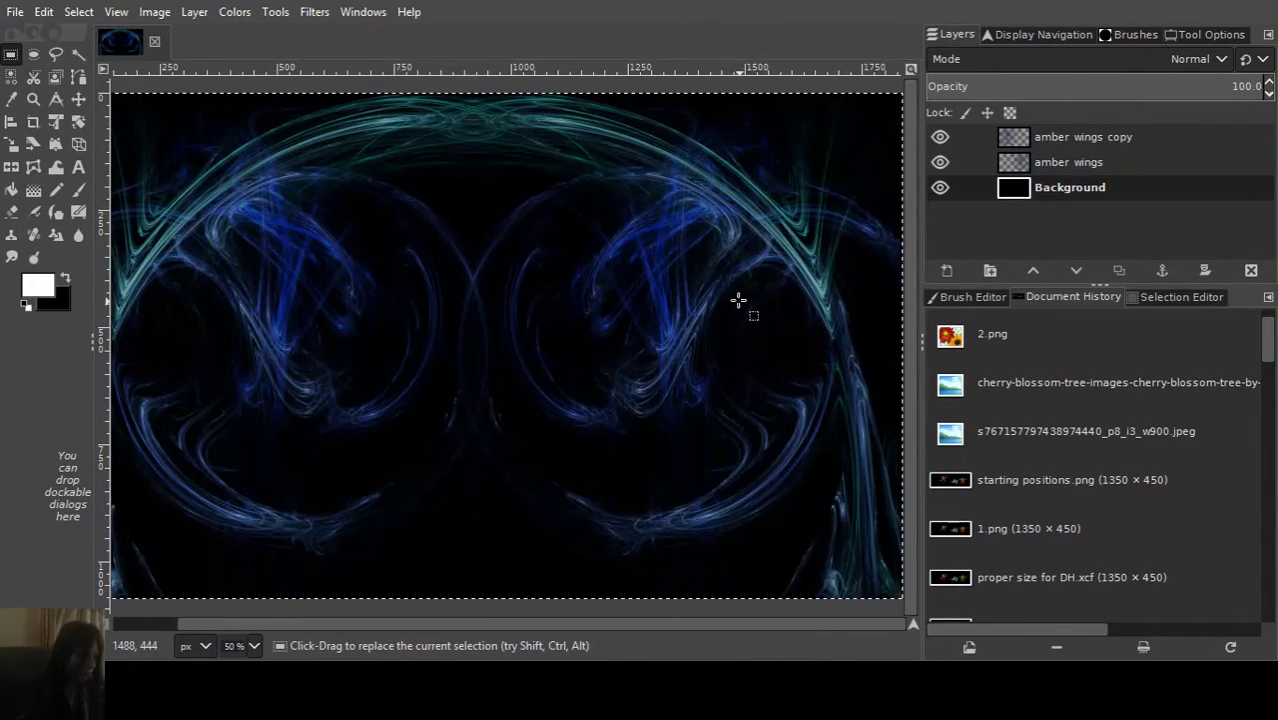
{"action": "scroll", "coordinate": [738, 300], "scroll_direction": "down", "scroll_amount": 1}
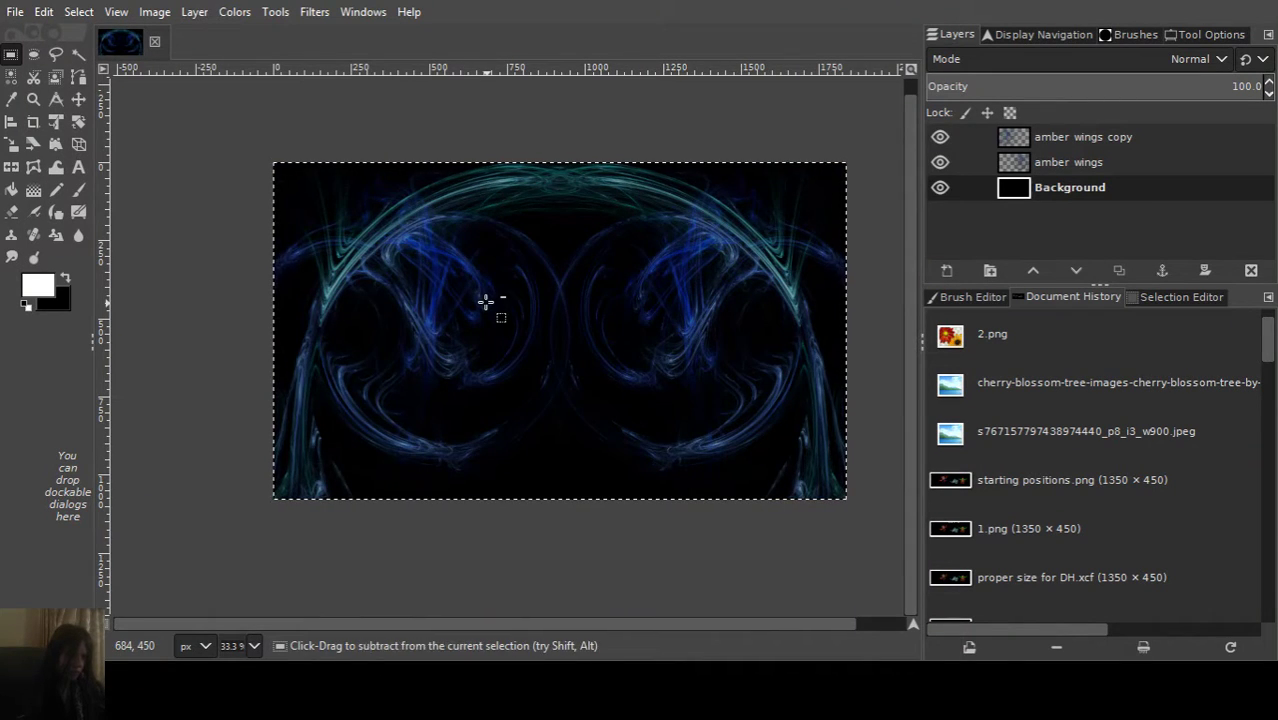
{"action": "key", "text": "ctrl+z"}
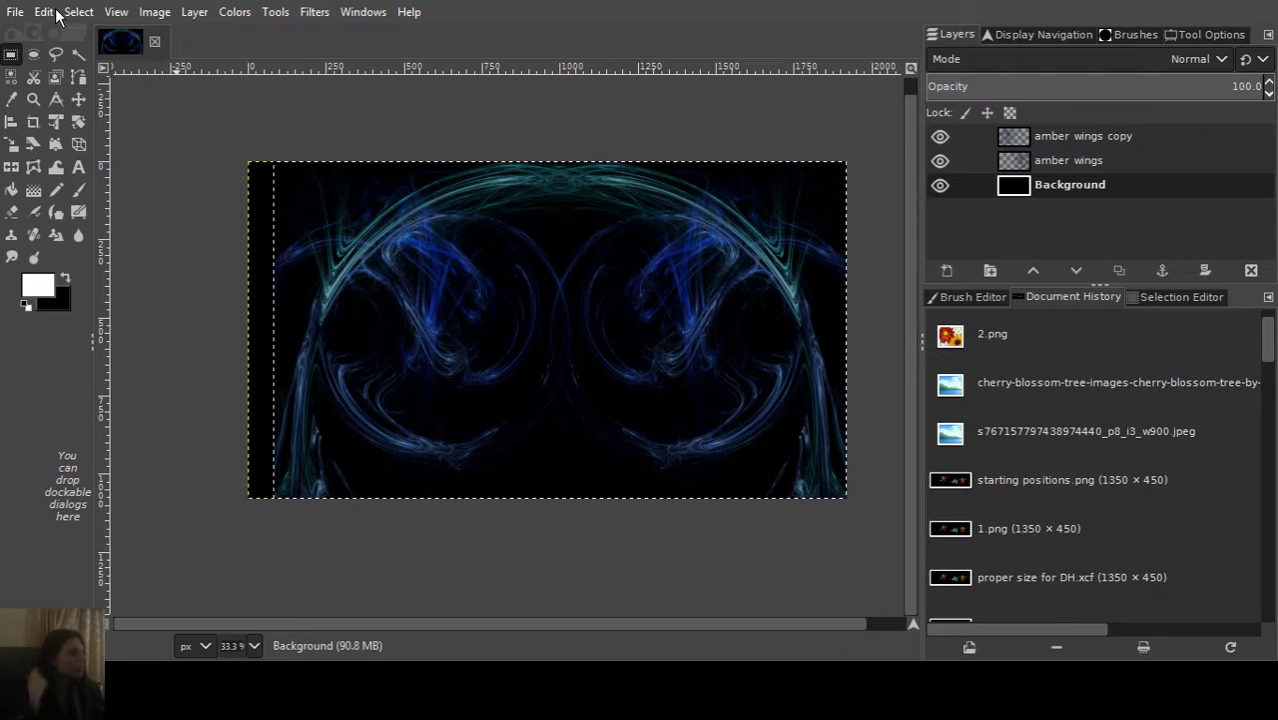
Merge the mirrored copy down into the amber wings layer, and undo the merge.
{"action": "left_click", "coordinate": [1062, 140]}
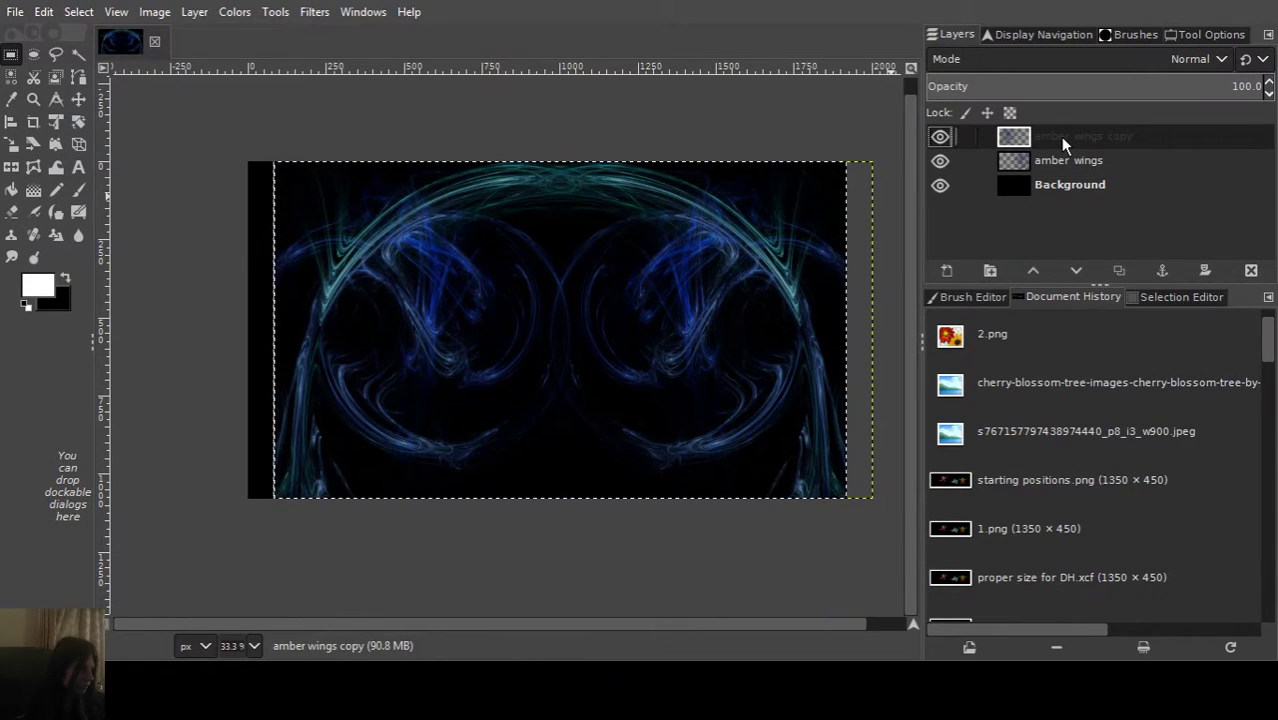
{"action": "key", "text": "ctrl+m"}
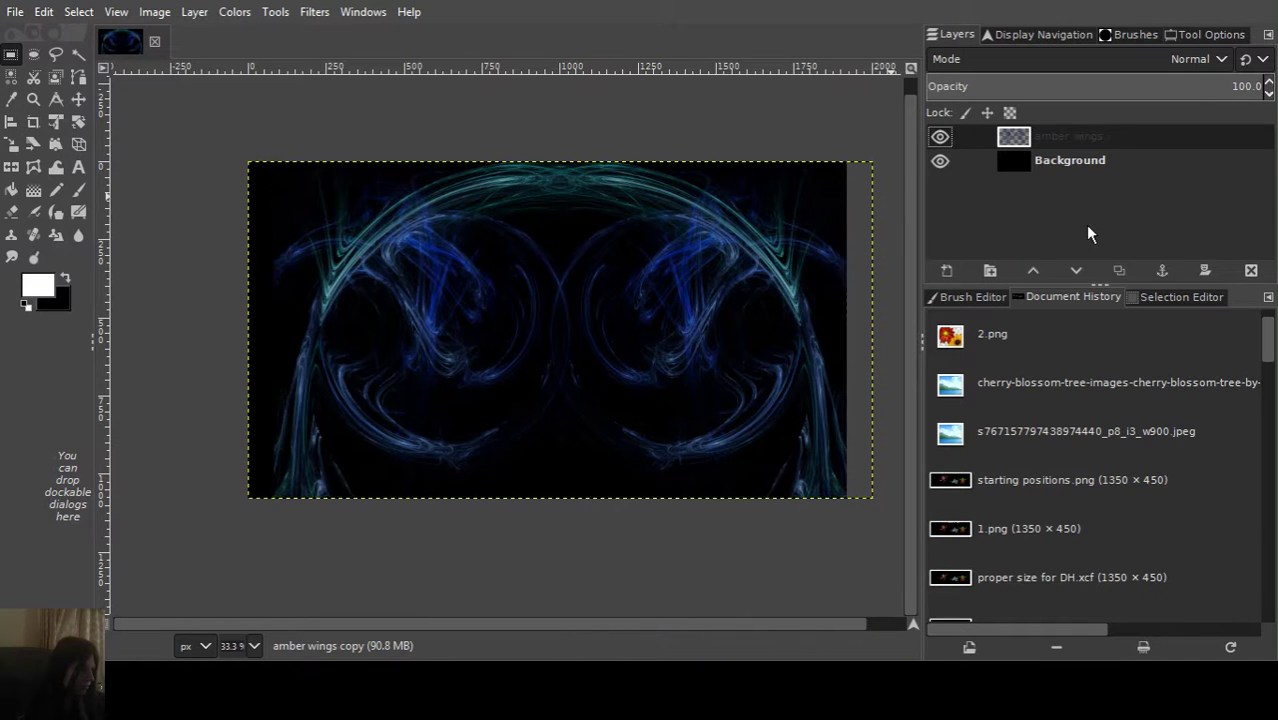
{"action": "key", "text": "ctrl+z"}
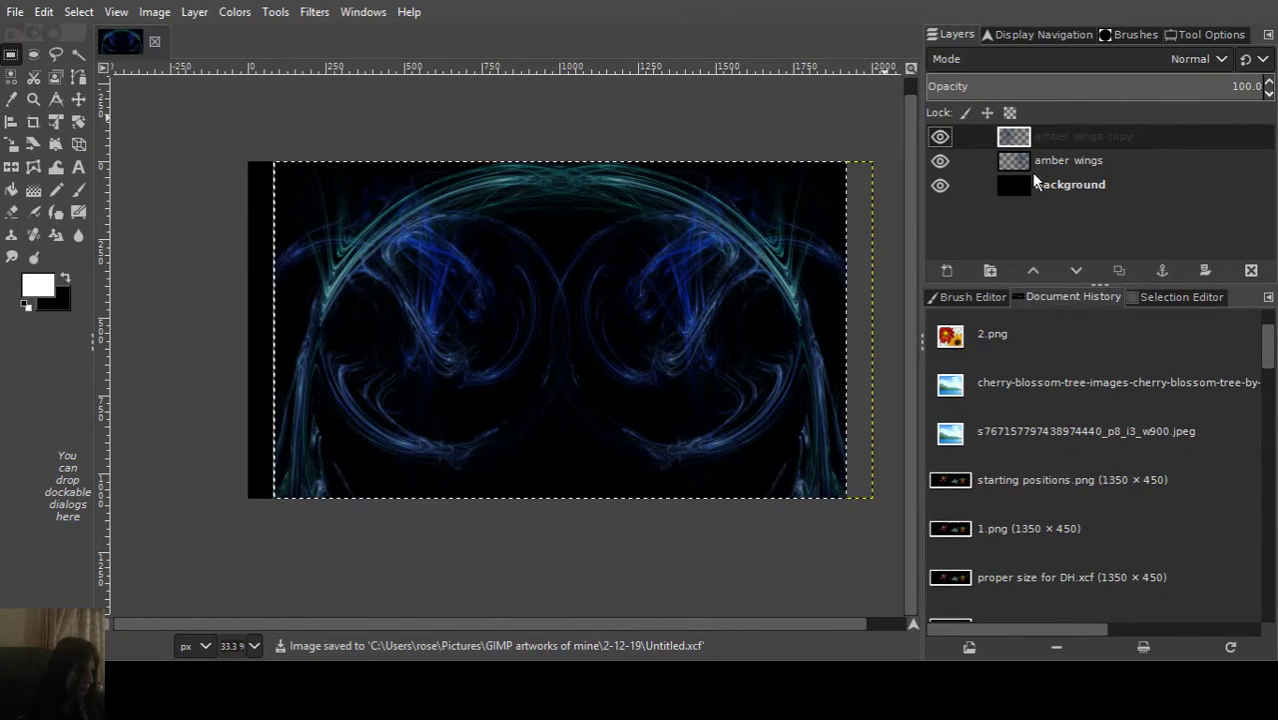
Duplicate the mirrored amber wings copy layer.
{"action": "key", "text": "shift+ctrl+d"}
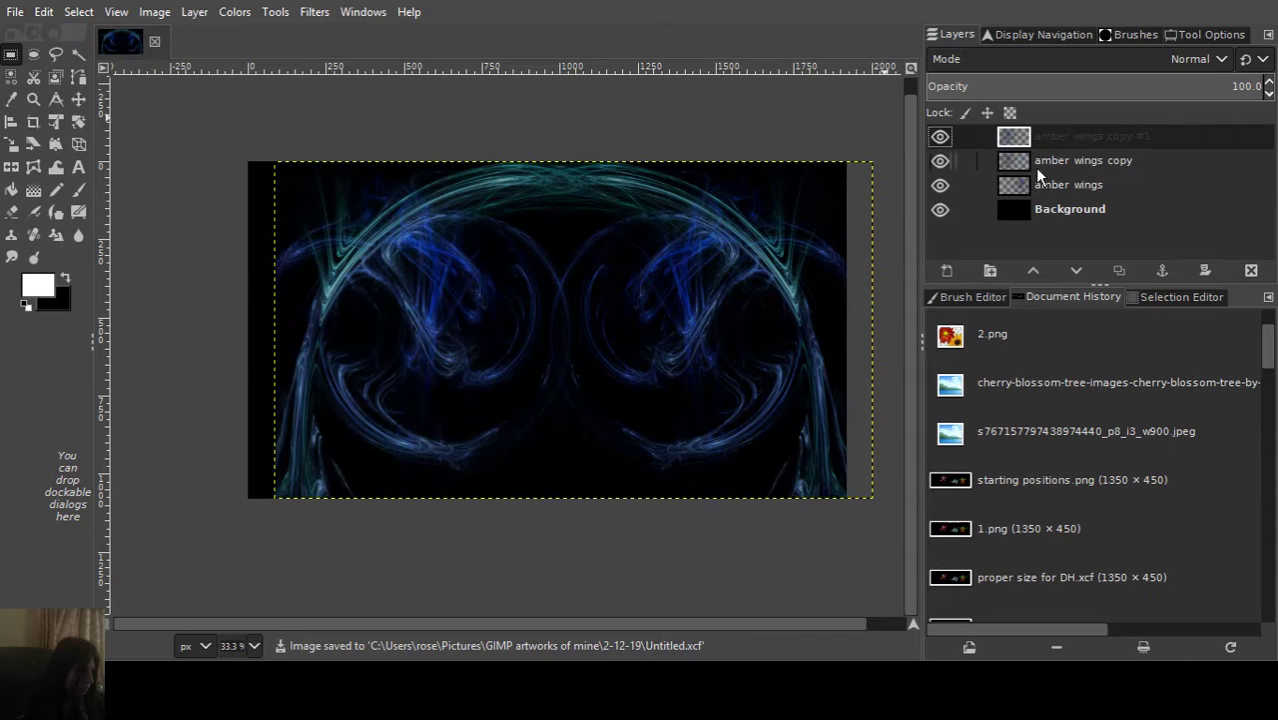
Duplicate the amber wings layer, merge the amber wings copy down into that duplicate, and clear the rectangular selection.
{"action": "left_click", "coordinate": [1036, 187]}
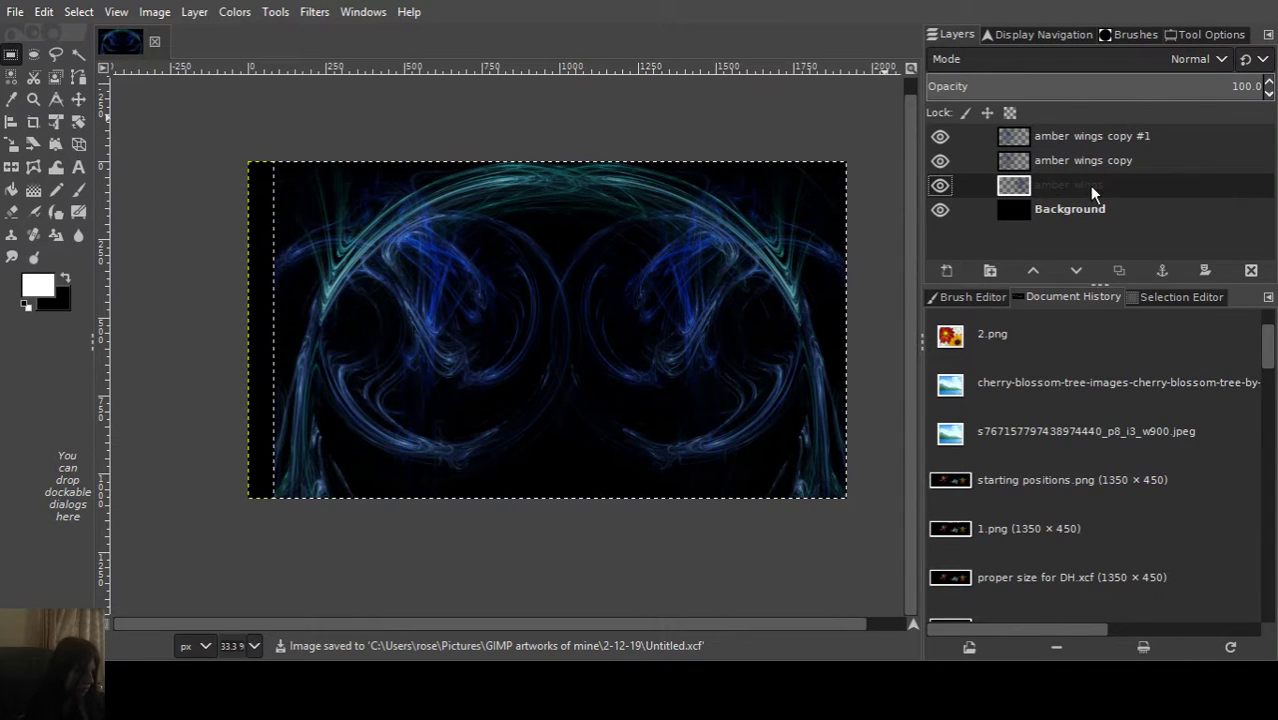
{"action": "key", "text": "shift+ctrl+d"}
{"action": "left_click", "coordinate": [1026, 166]}
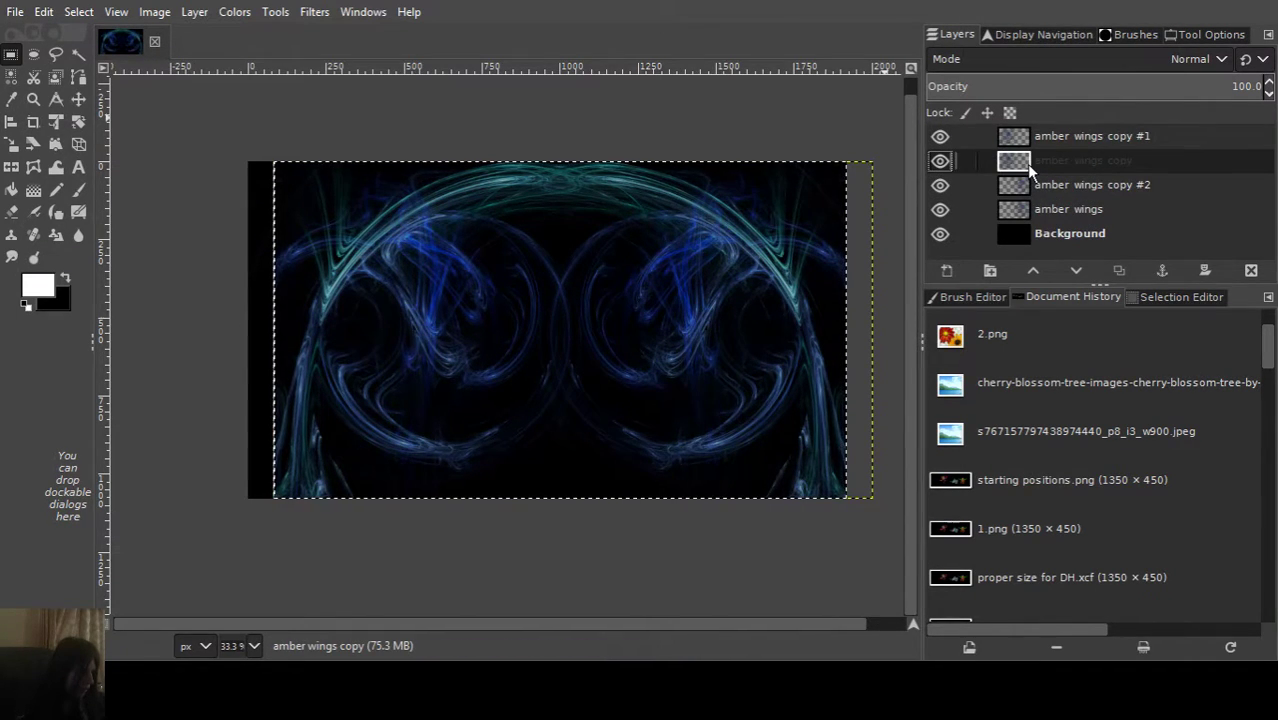
{"action": "key", "text": "ctrl+e"}
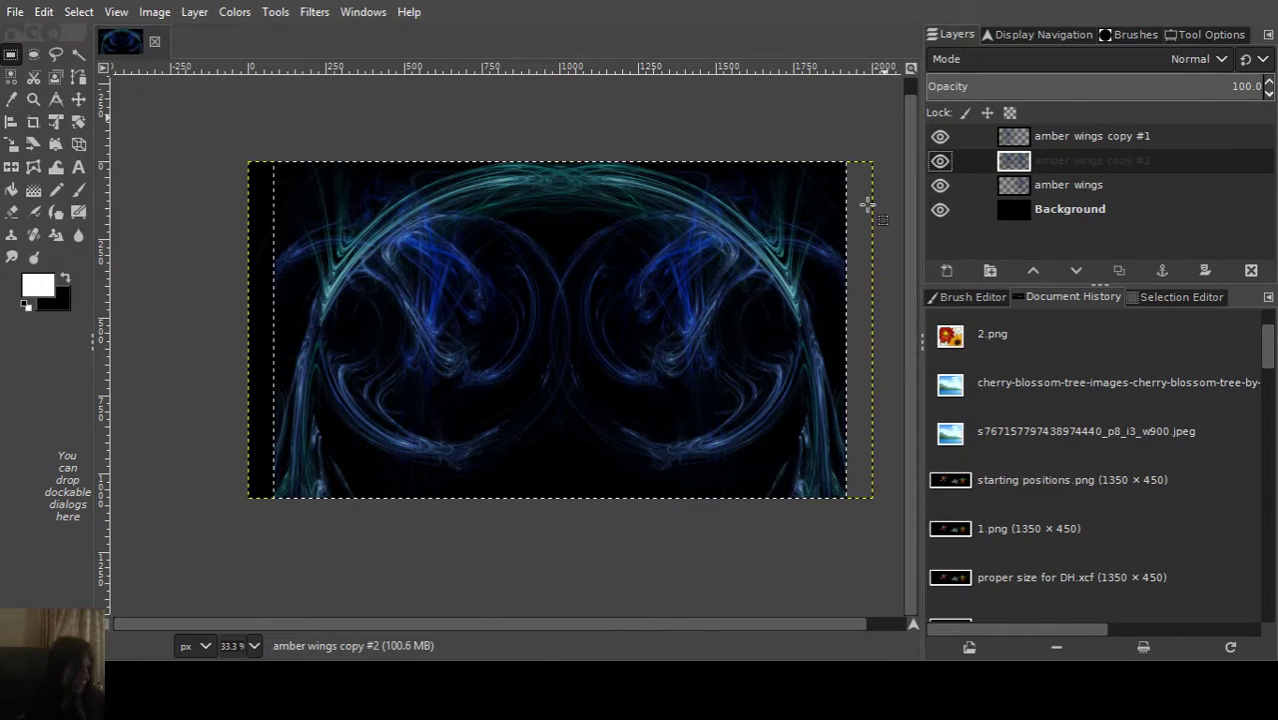
{"action": "left_click", "coordinate": [78, 14]}
{"action": "left_click", "coordinate": [128, 77]}
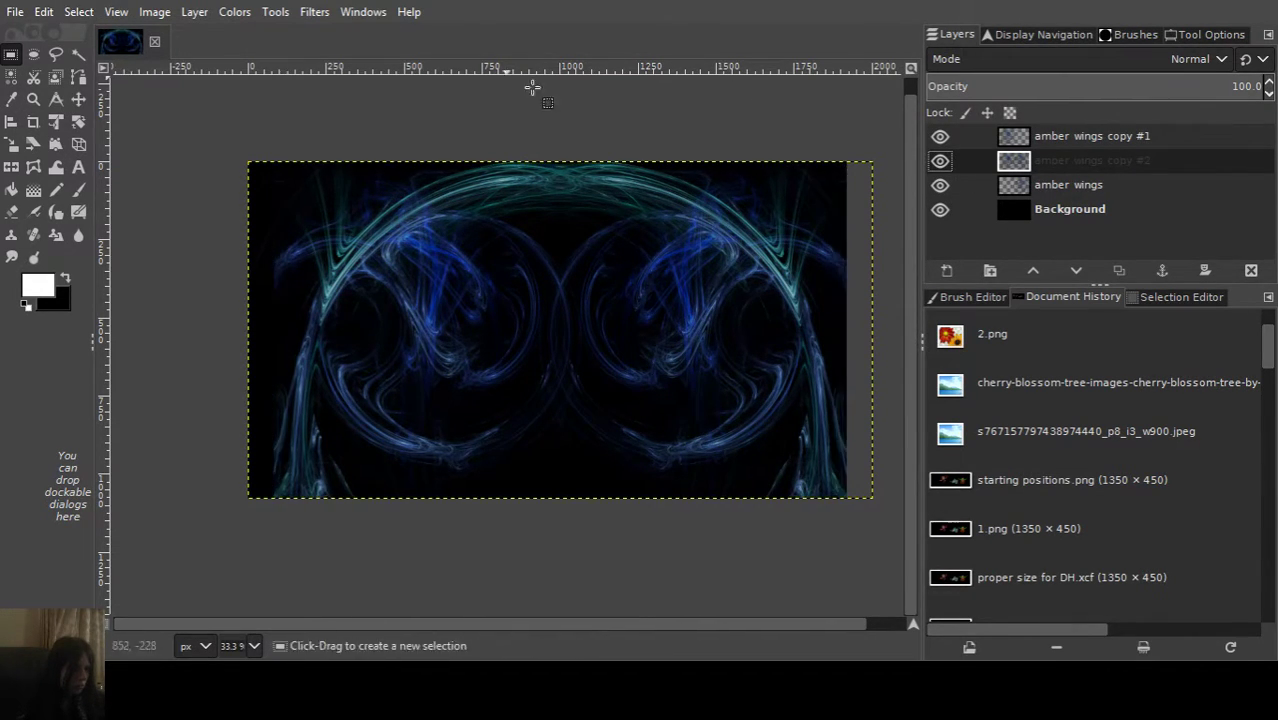
Move amber wings copy #1 below the merged wings layer, and hide it together with the original amber wings layer.
{"action": "left_click_drag", "start_coordinate": [1100, 136], "coordinate": [1060, 174]}
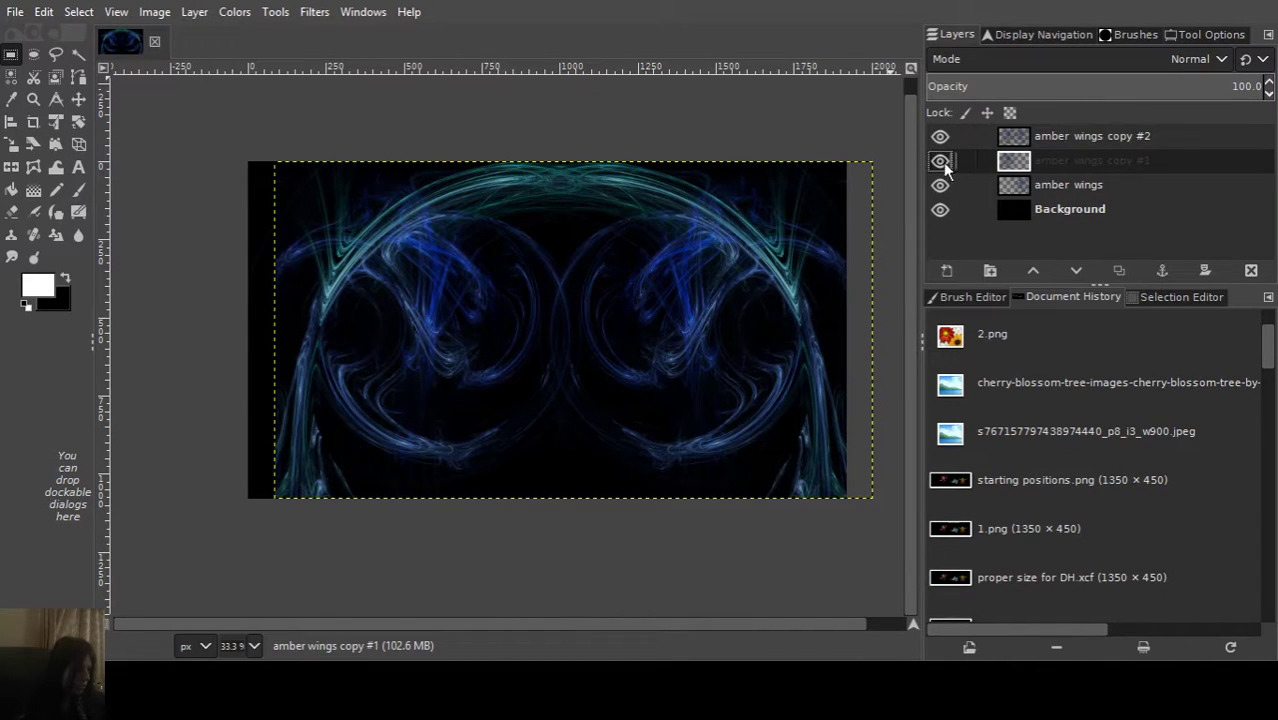
{"action": "left_click", "coordinate": [942, 162]}
{"action": "left_click", "coordinate": [940, 186]}
{"action": "left_click", "coordinate": [1069, 136]}
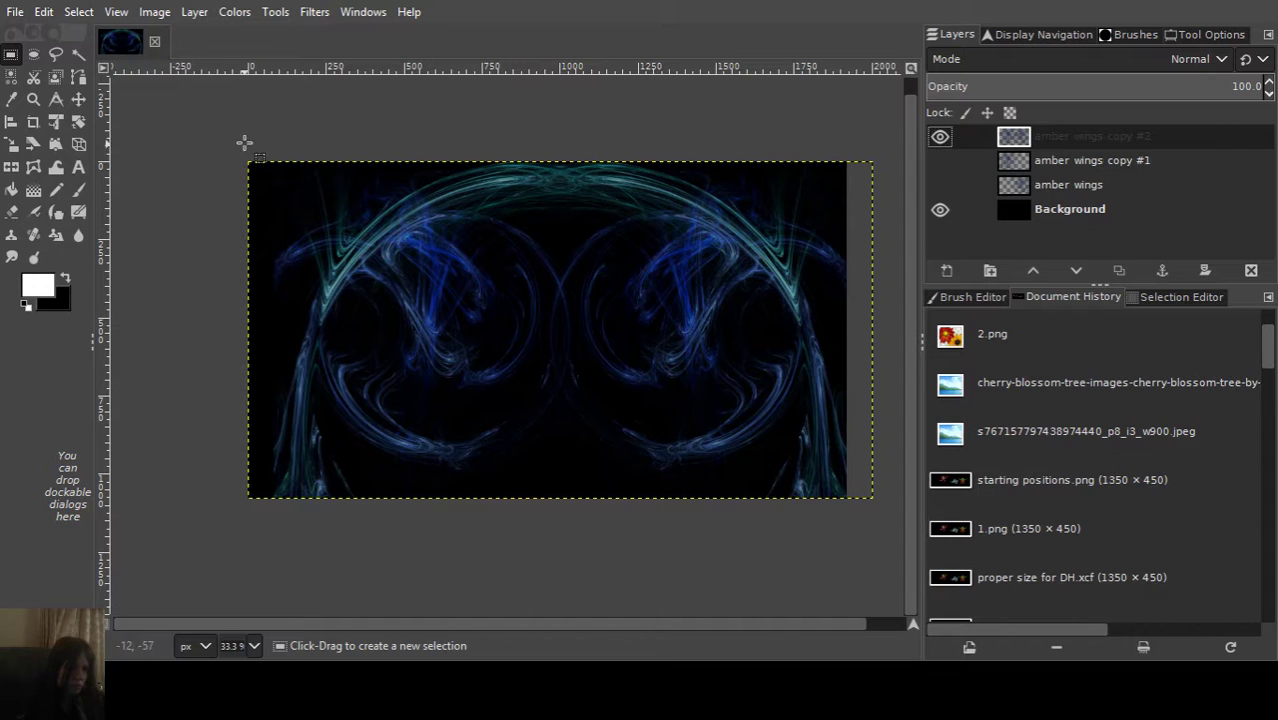
Nudge the merged wings layer about 30 px to the left so the artwork sits centred on the canvas.
{"action": "key", "text": "m"}
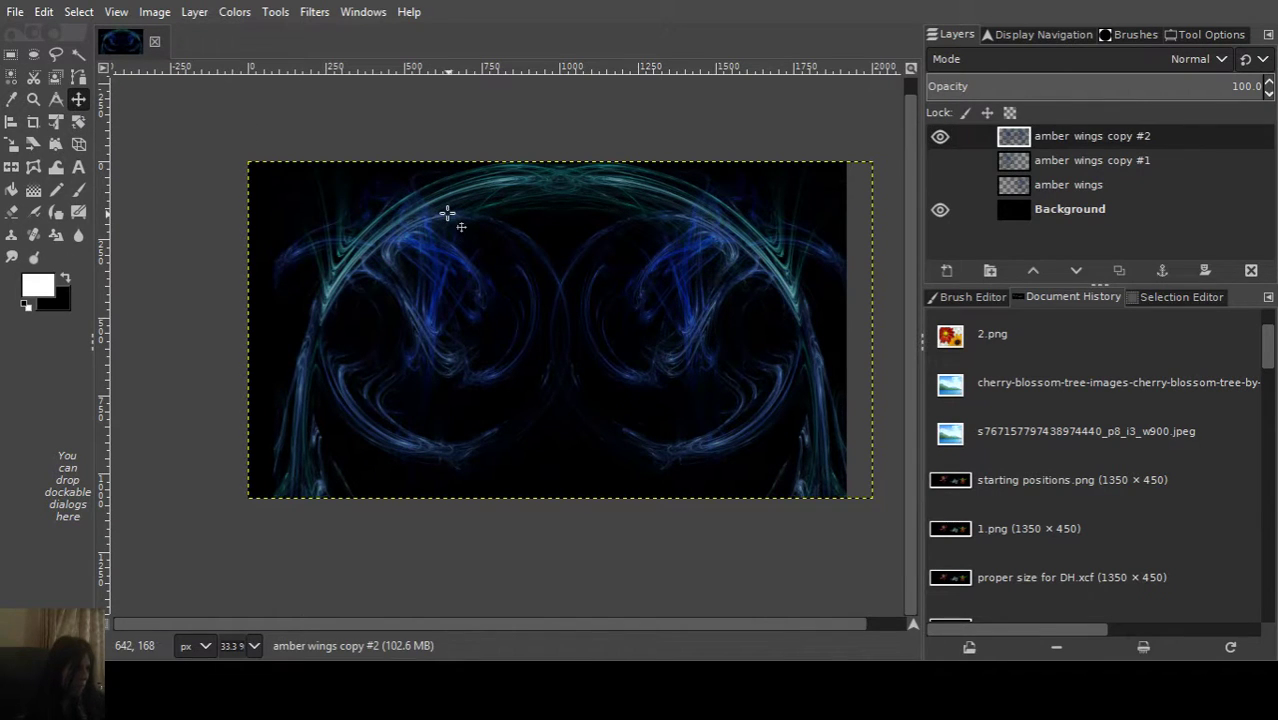
{"action": "key", "text": "Left"}
{"action": "key", "text": "Left"}
{"action": "key", "text": "Left"}
{"action": "key", "text": "Left"}
{"action": "key", "text": "Left"}
{"action": "key", "text": "Left"}
{"action": "key", "text": "Left"}
{"action": "key", "text": "Left"}
{"action": "key", "text": "Left"}
{"action": "key", "text": "Left"}
{"action": "key", "text": "Left"}
{"action": "key", "text": "Left"}
{"action": "key", "text": "Left"}
{"action": "key", "text": "Left"}
{"action": "key", "text": "Left"}
{"action": "key", "text": "Left"}
{"action": "key", "text": "Left"}
{"action": "key", "text": "Left"}
{"action": "key", "text": "Left"}
{"action": "key", "text": "Left"}
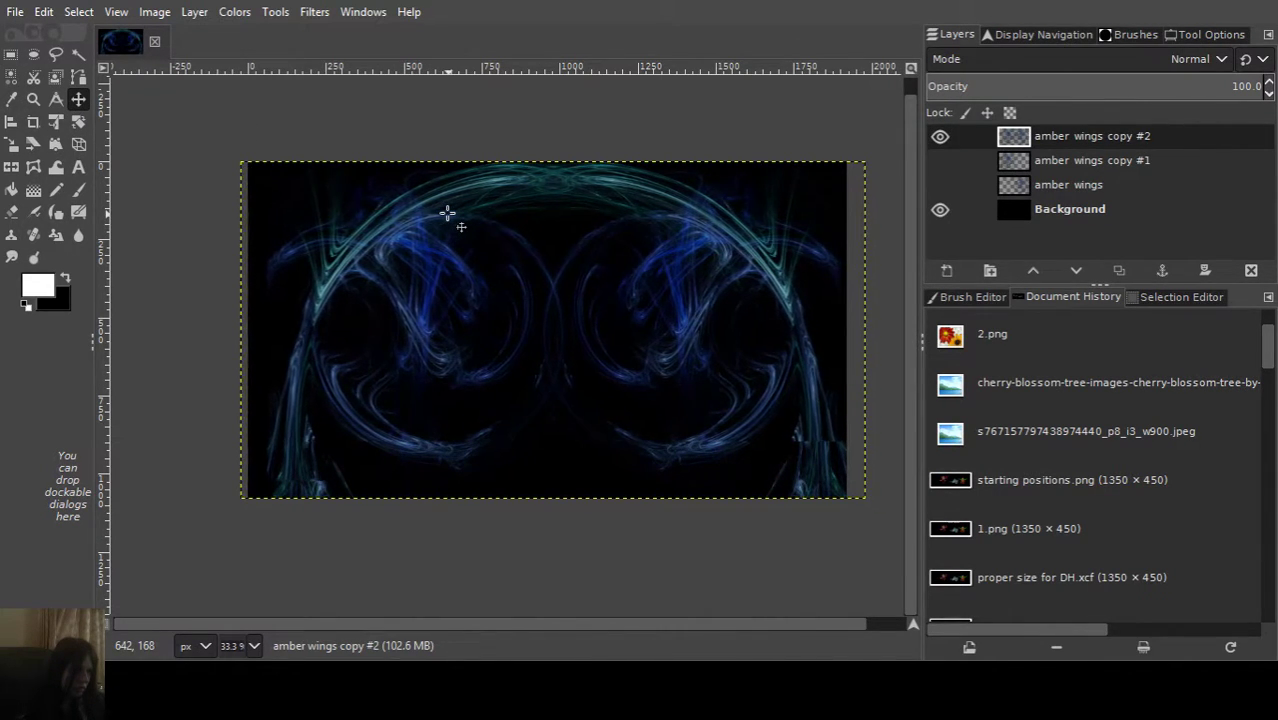
{"action": "key", "text": "Left"}
{"action": "key", "text": "Left"}
{"action": "key", "text": "Left"}
{"action": "key", "text": "Left"}
{"action": "key", "text": "Left"}
{"action": "key", "text": "Left"}
{"action": "key", "text": "Left"}
{"action": "key", "text": "Left"}
{"action": "key", "text": "Left"}
{"action": "key", "text": "Left"}
{"action": "key", "text": "Left"}
{"action": "key", "text": "Left"}
{"action": "key", "text": "Left"}
{"action": "key", "text": "Left"}
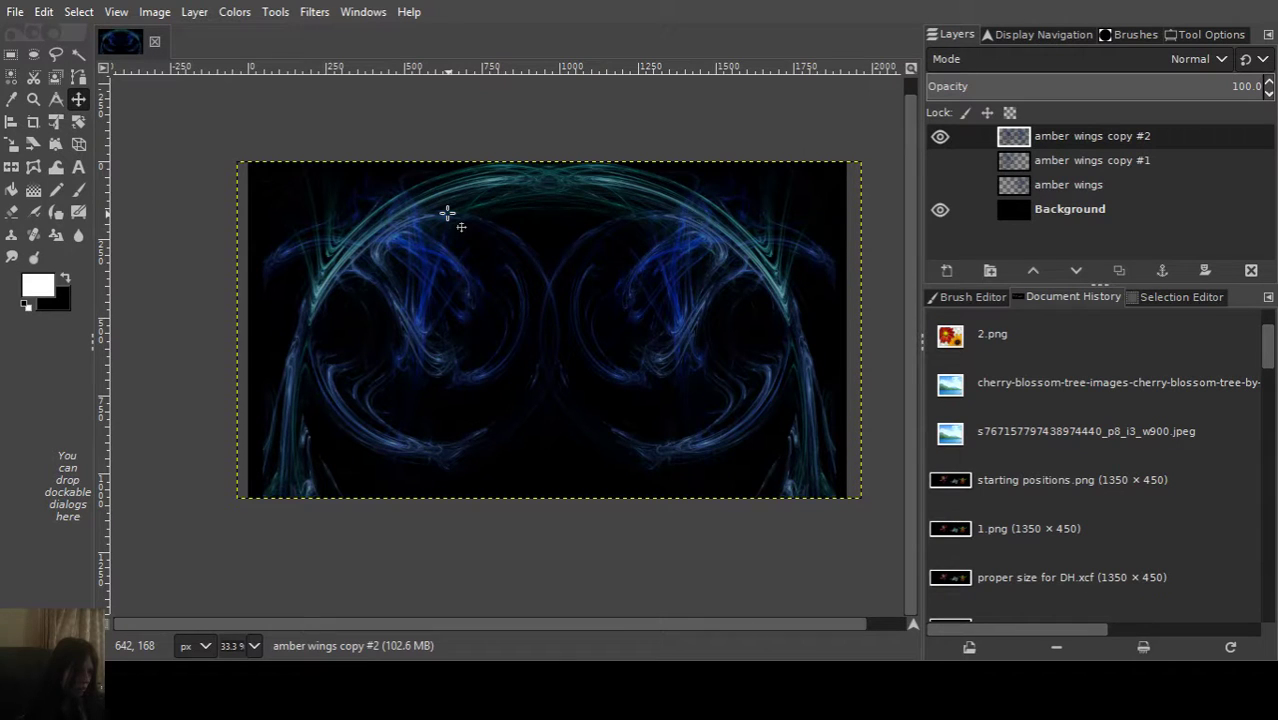
{"action": "key", "text": "Right"}
{"action": "key", "text": "Right"}
{"action": "key", "text": "Right"}
{"action": "key", "text": "Right"}
{"action": "key", "text": "Right"}
{"action": "key", "text": "Right"}
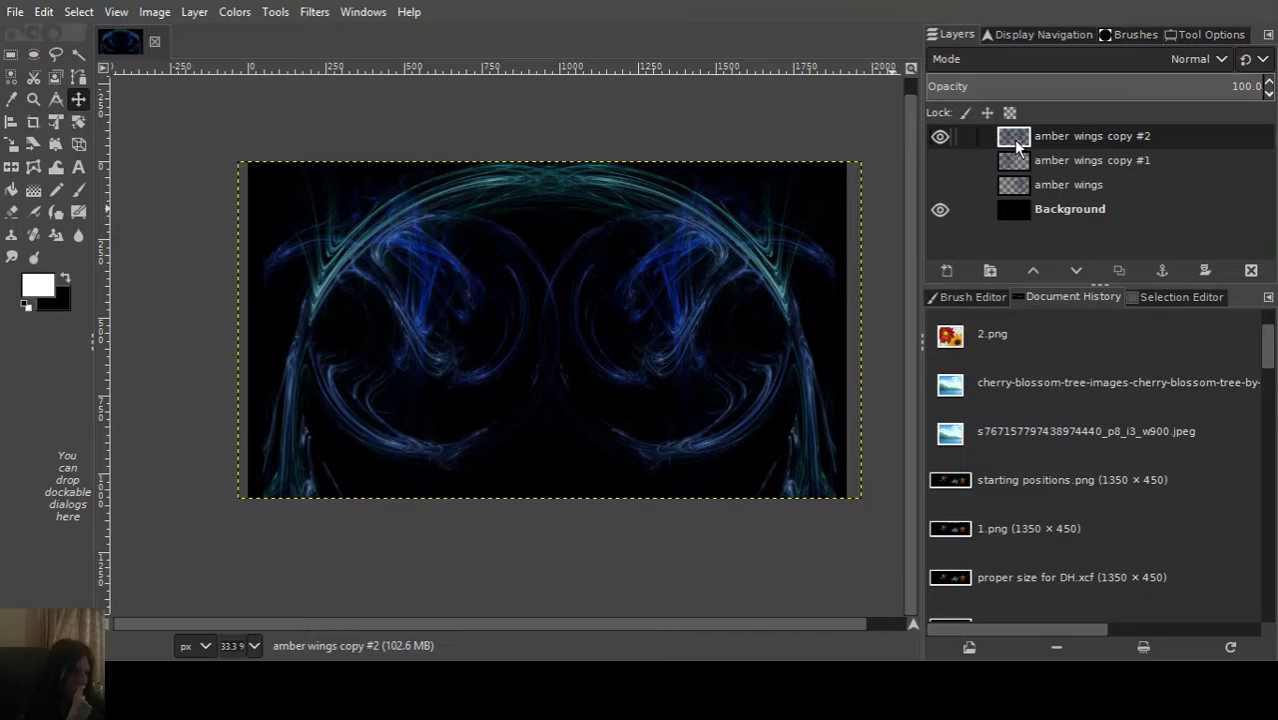
Duplicate the centred merged wings layer and hide amber wings copy #2 underneath.
{"action": "left_click_drag", "start_coordinate": [985, 145], "coordinate": [1022, 162]}
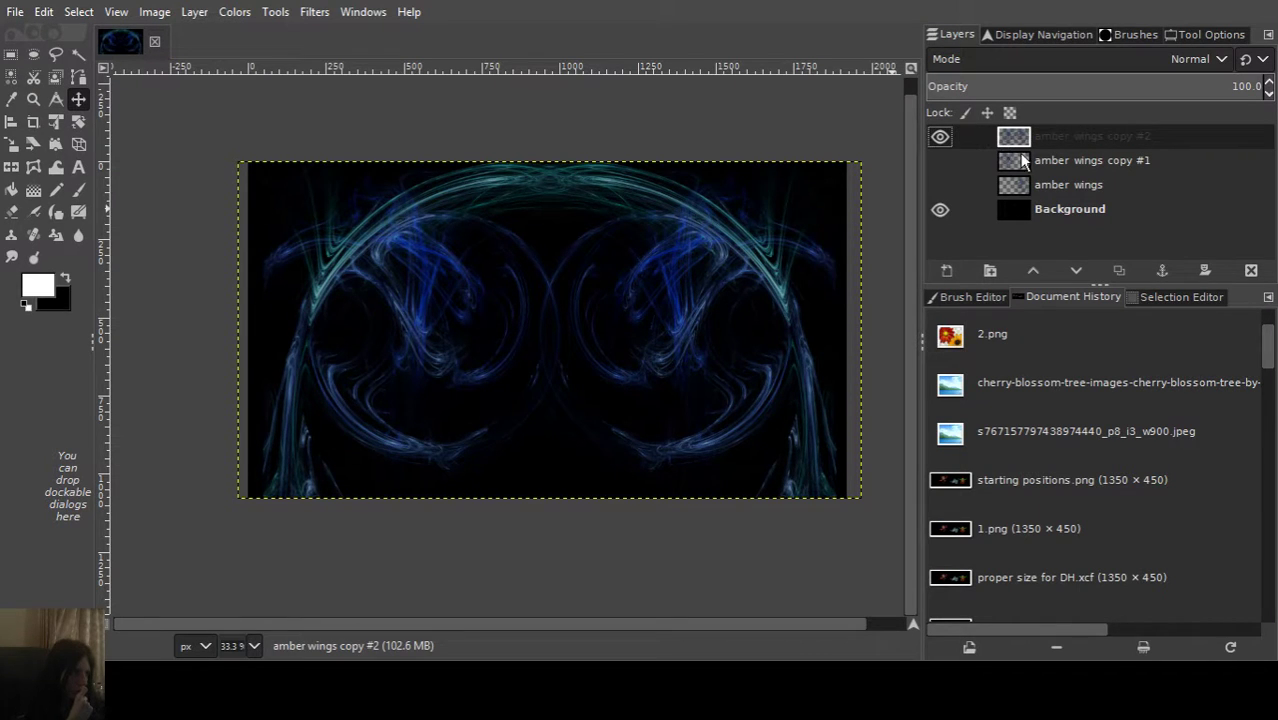
{"action": "key", "text": "shift+ctrl+d"}
{"action": "left_click", "coordinate": [940, 160]}
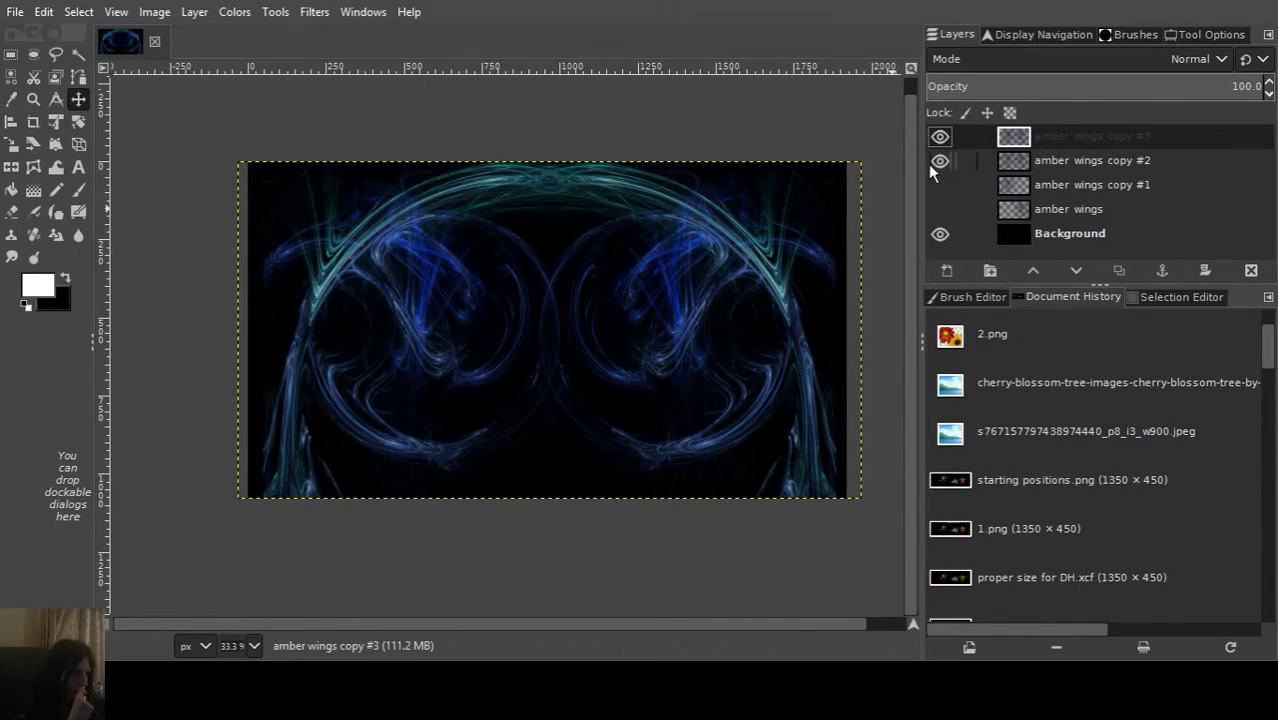
Set up the Smudge tool with the 2. Hardness 025 brush at size 110.
{"action": "left_click", "coordinate": [12, 257]}
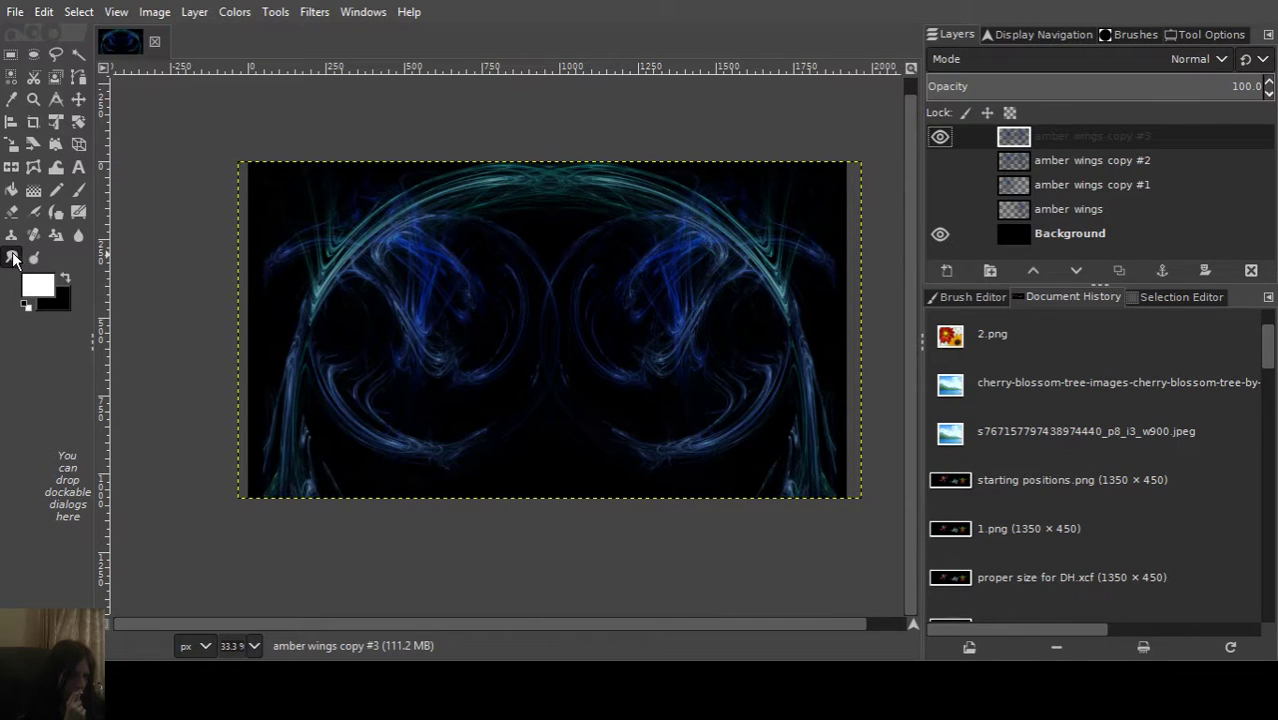
{"action": "double_click", "coordinate": [12, 257]}
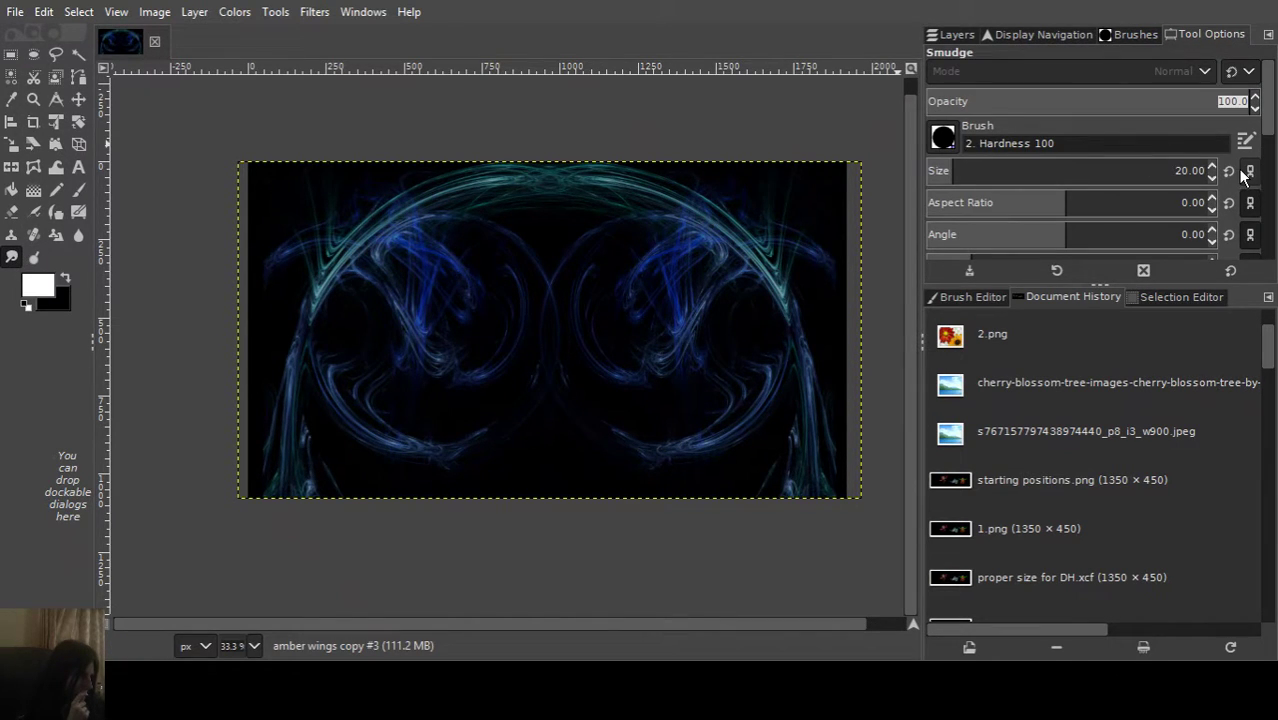
{"action": "left_click", "coordinate": [970, 172]}
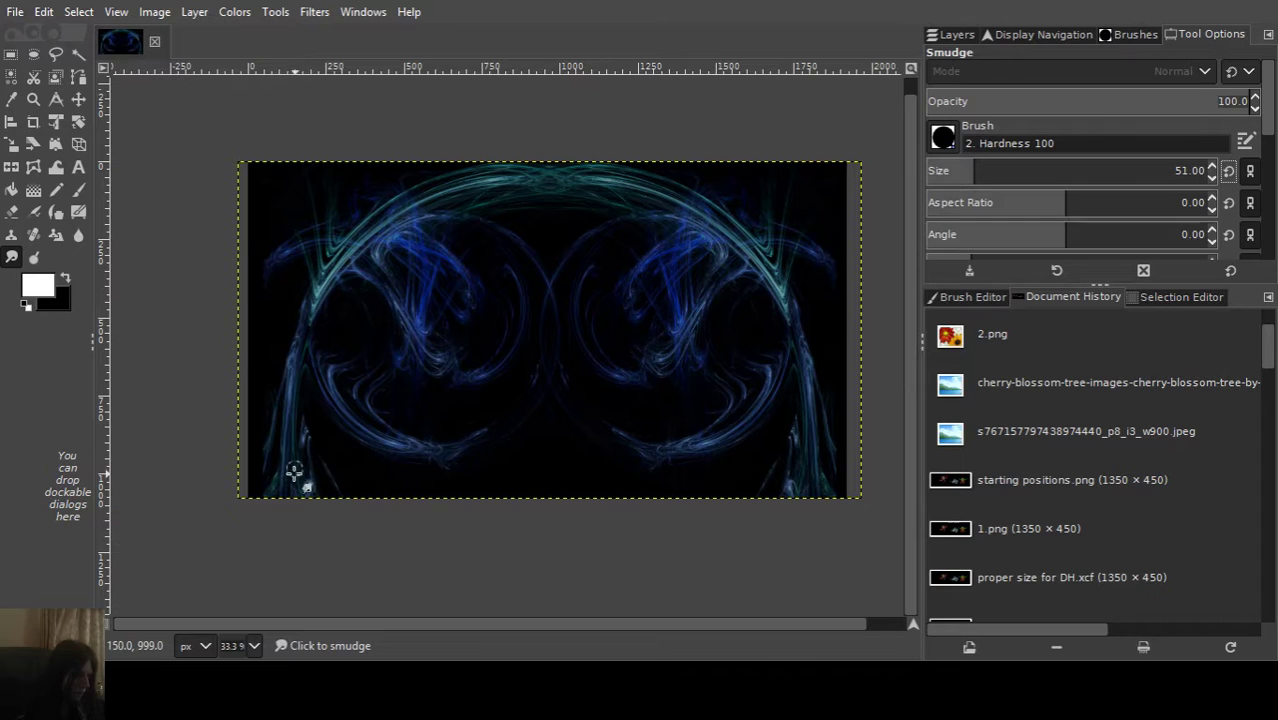
{"action": "left_click", "coordinate": [1196, 172]}
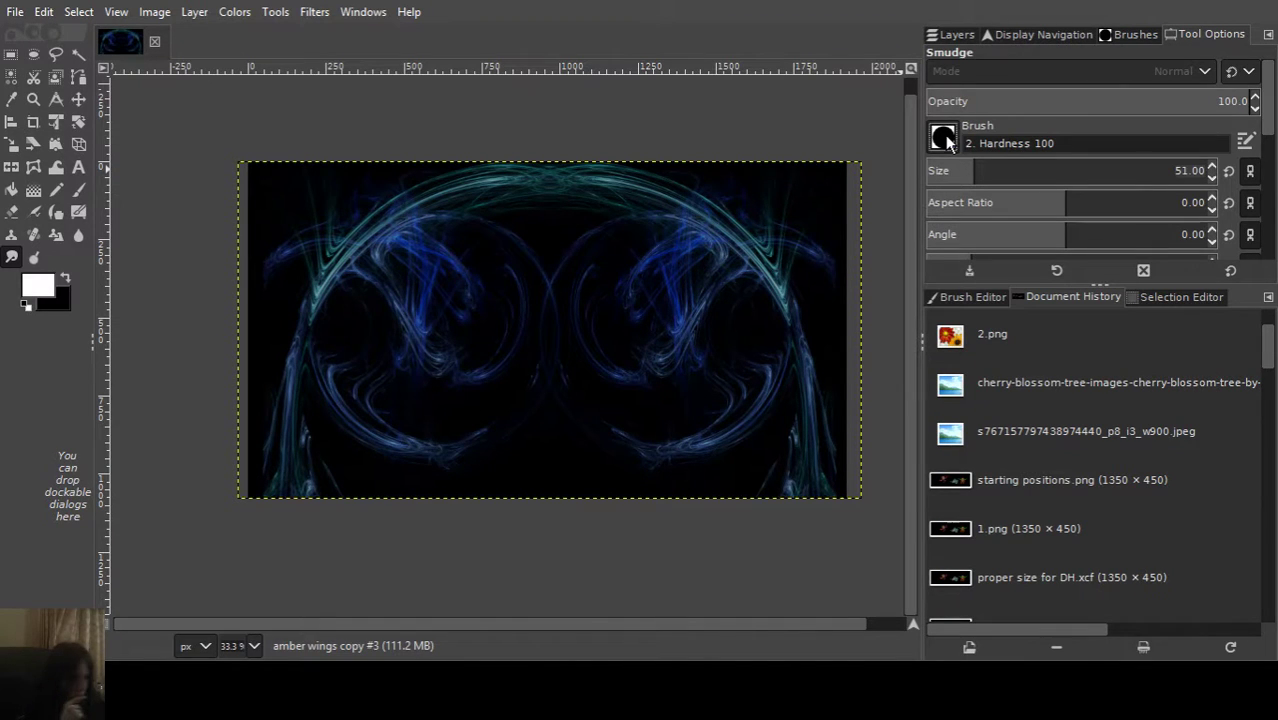
{"action": "key", "text": "period"}
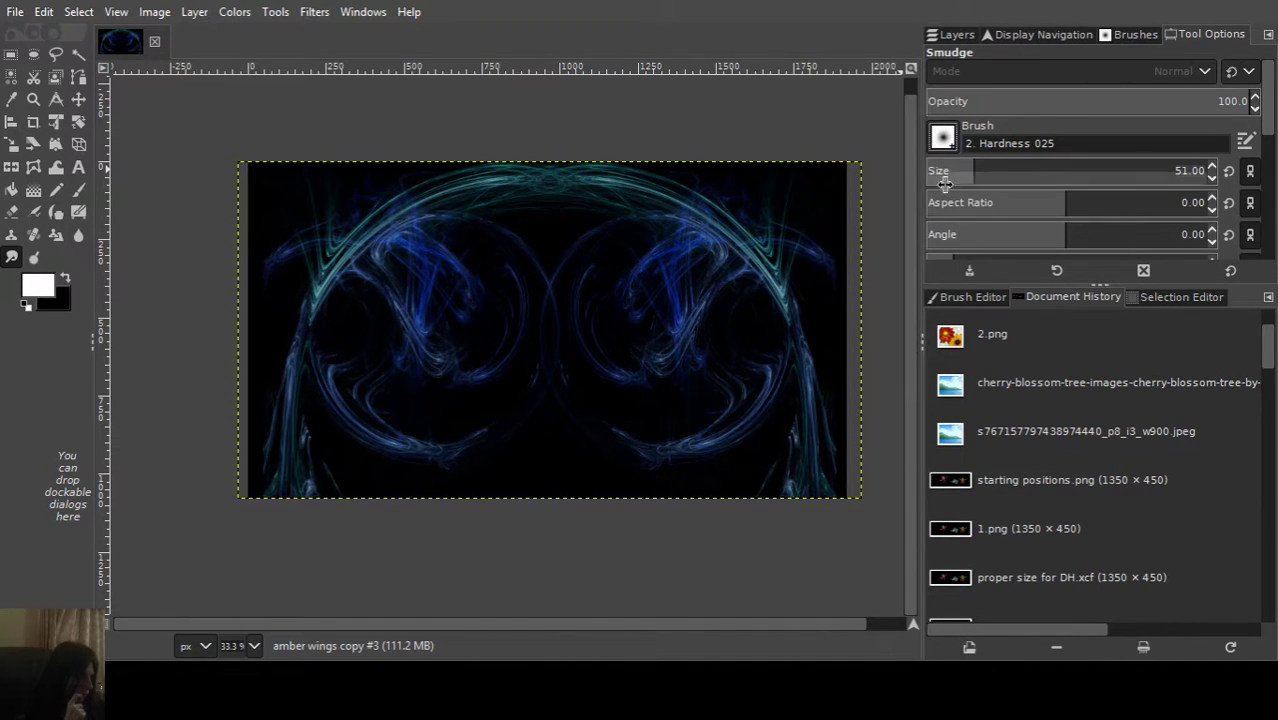
{"action": "double_click", "coordinate": [1183, 170]}
{"action": "type", "text": "110"}
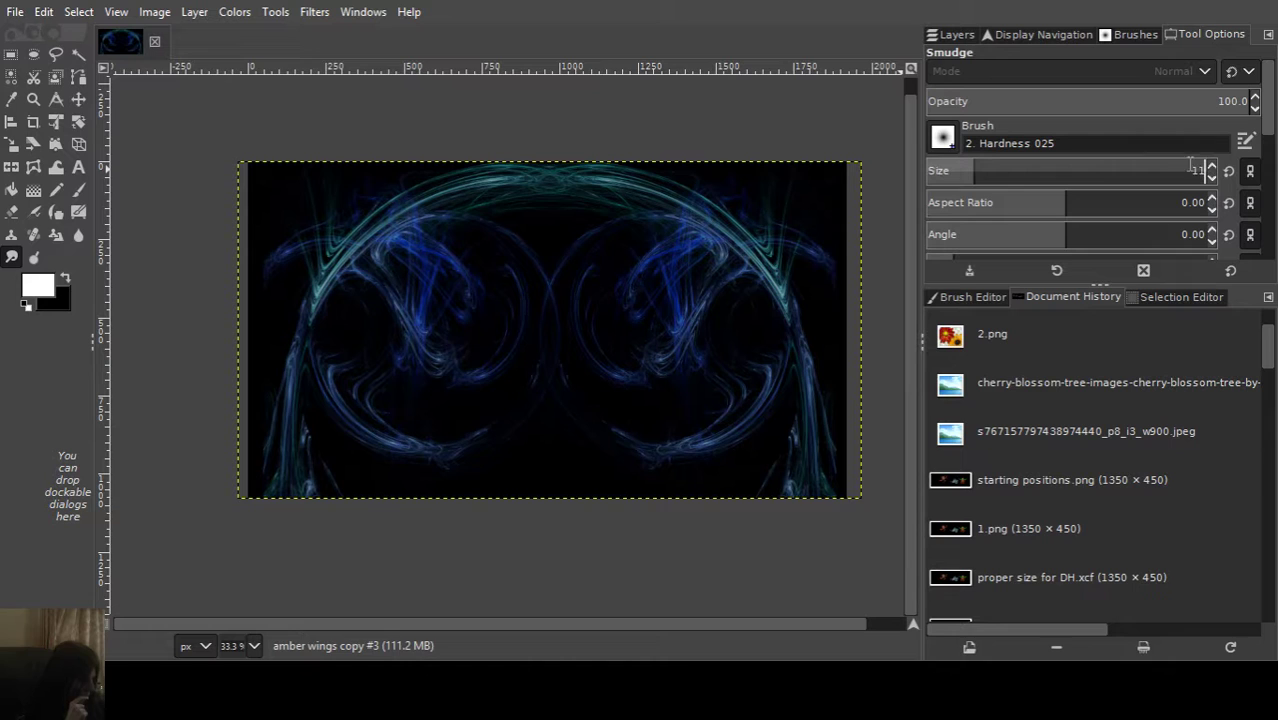
{"action": "key", "text": "Return"}
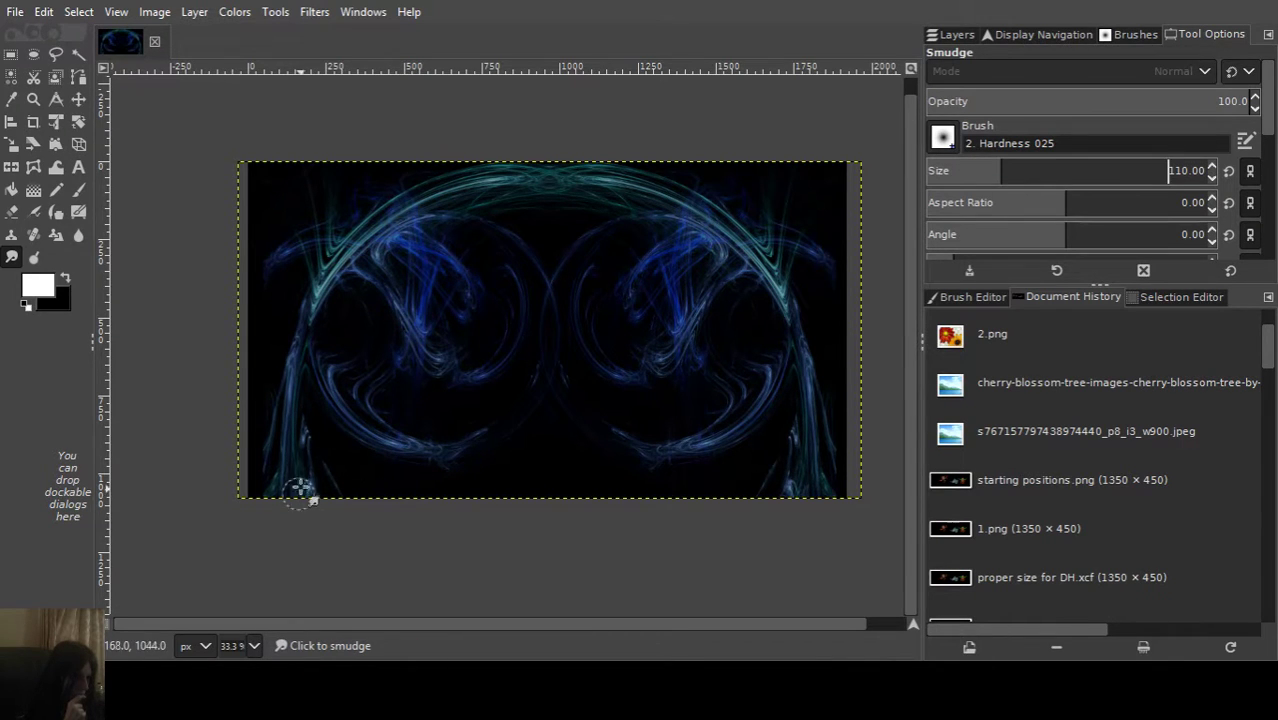
Save the image, and smudge the flame strands across both wings and the arch on amber wings copy #3.
{"action": "left_click", "coordinate": [963, 39]}
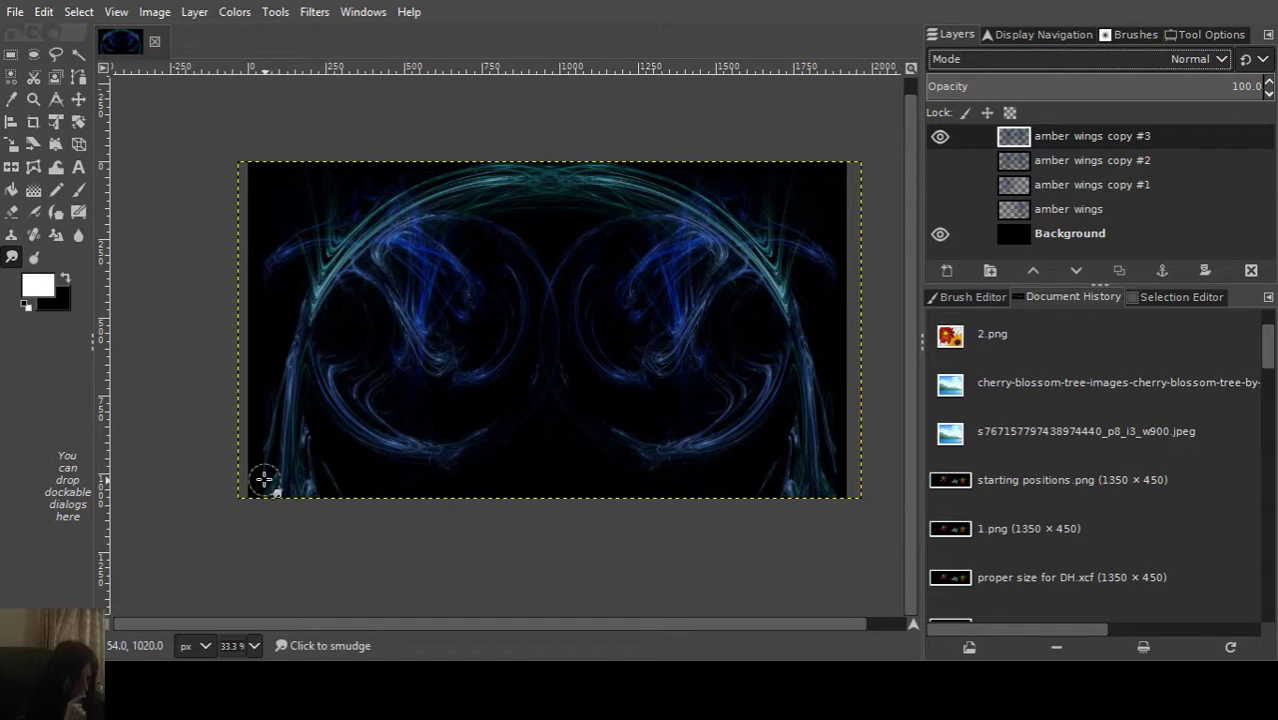
{"action": "key", "text": "ctrl+s"}
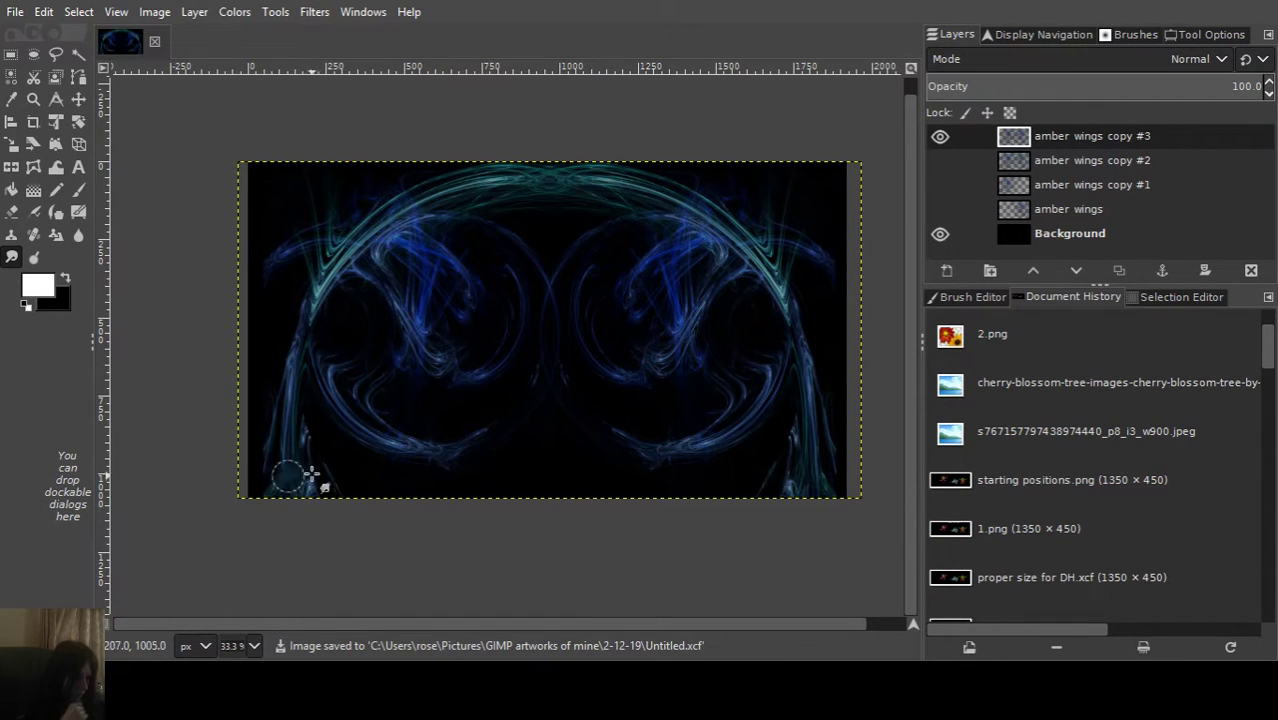
{"action": "mouse_move", "coordinate": [306, 470]}
{"action": "left_mouse_down"}
{"action": "mouse_move", "coordinate": [300, 387]}
{"action": "mouse_move", "coordinate": [293, 445]}
{"action": "mouse_move", "coordinate": [294, 303]}
{"action": "mouse_move", "coordinate": [281, 372]}
{"action": "mouse_move", "coordinate": [304, 325]}
{"action": "mouse_move", "coordinate": [287, 348]}
{"action": "mouse_move", "coordinate": [352, 295]}
{"action": "mouse_move", "coordinate": [295, 226]}
{"action": "mouse_move", "coordinate": [340, 286]}
{"action": "mouse_move", "coordinate": [462, 226]}
{"action": "mouse_move", "coordinate": [399, 203]}
{"action": "mouse_move", "coordinate": [445, 253]}
{"action": "mouse_move", "coordinate": [543, 183]}
{"action": "mouse_move", "coordinate": [501, 198]}
{"action": "mouse_move", "coordinate": [603, 212]}
{"action": "mouse_move", "coordinate": [526, 172]}
{"action": "mouse_move", "coordinate": [618, 226]}
{"action": "mouse_move", "coordinate": [695, 212]}
{"action": "mouse_move", "coordinate": [562, 177]}
{"action": "mouse_move", "coordinate": [735, 280]}
{"action": "mouse_move", "coordinate": [761, 210]}
{"action": "mouse_move", "coordinate": [715, 292]}
{"action": "mouse_move", "coordinate": [807, 286]}
{"action": "mouse_move", "coordinate": [682, 253]}
{"action": "mouse_move", "coordinate": [753, 344]}
{"action": "mouse_move", "coordinate": [853, 294]}
{"action": "mouse_move", "coordinate": [769, 399]}
{"action": "mouse_move", "coordinate": [827, 391]}
{"action": "mouse_move", "coordinate": [799, 327]}
{"action": "mouse_move", "coordinate": [780, 420]}
{"action": "mouse_move", "coordinate": [764, 377]}
{"action": "mouse_move", "coordinate": [827, 477]}
{"action": "mouse_move", "coordinate": [782, 512]}
{"action": "mouse_move", "coordinate": [821, 436]}
{"action": "mouse_move", "coordinate": [842, 467]}
{"action": "mouse_move", "coordinate": [650, 515]}
{"action": "mouse_move", "coordinate": [674, 428]}
{"action": "mouse_move", "coordinate": [659, 480]}
{"action": "mouse_move", "coordinate": [587, 465]}
{"action": "mouse_move", "coordinate": [581, 399]}
{"action": "mouse_move", "coordinate": [569, 437]}
{"action": "mouse_move", "coordinate": [486, 455]}
{"action": "mouse_move", "coordinate": [496, 412]}
{"action": "mouse_move", "coordinate": [413, 470]}
{"action": "mouse_move", "coordinate": [386, 451]}
{"action": "mouse_move", "coordinate": [509, 428]}
{"action": "mouse_move", "coordinate": [366, 466]}
{"action": "mouse_move", "coordinate": [356, 359]}
{"action": "mouse_move", "coordinate": [395, 428]}
{"action": "mouse_move", "coordinate": [413, 308]}
{"action": "mouse_move", "coordinate": [438, 336]}
{"action": "mouse_move", "coordinate": [412, 279]}
{"action": "mouse_move", "coordinate": [514, 377]}
{"action": "mouse_move", "coordinate": [486, 363]}
{"action": "mouse_move", "coordinate": [528, 287]}
{"action": "mouse_move", "coordinate": [529, 324]}
{"action": "mouse_move", "coordinate": [440, 282]}
{"action": "mouse_move", "coordinate": [498, 252]}
{"action": "mouse_move", "coordinate": [454, 288]}
{"action": "mouse_move", "coordinate": [458, 187]}
{"action": "mouse_move", "coordinate": [475, 232]}
{"action": "mouse_move", "coordinate": [463, 237]}
{"action": "mouse_move", "coordinate": [532, 232]}
{"action": "mouse_move", "coordinate": [575, 265]}
{"action": "mouse_move", "coordinate": [538, 301]}
{"action": "mouse_move", "coordinate": [559, 259]}
{"action": "mouse_move", "coordinate": [640, 332]}
{"action": "mouse_move", "coordinate": [541, 347]}
{"action": "mouse_move", "coordinate": [629, 328]}
{"action": "mouse_move", "coordinate": [604, 380]}
{"action": "mouse_move", "coordinate": [577, 296]}
{"action": "mouse_move", "coordinate": [632, 273]}
{"action": "mouse_move", "coordinate": [616, 321]}
{"action": "mouse_move", "coordinate": [576, 302]}
{"action": "left_mouse_up"}
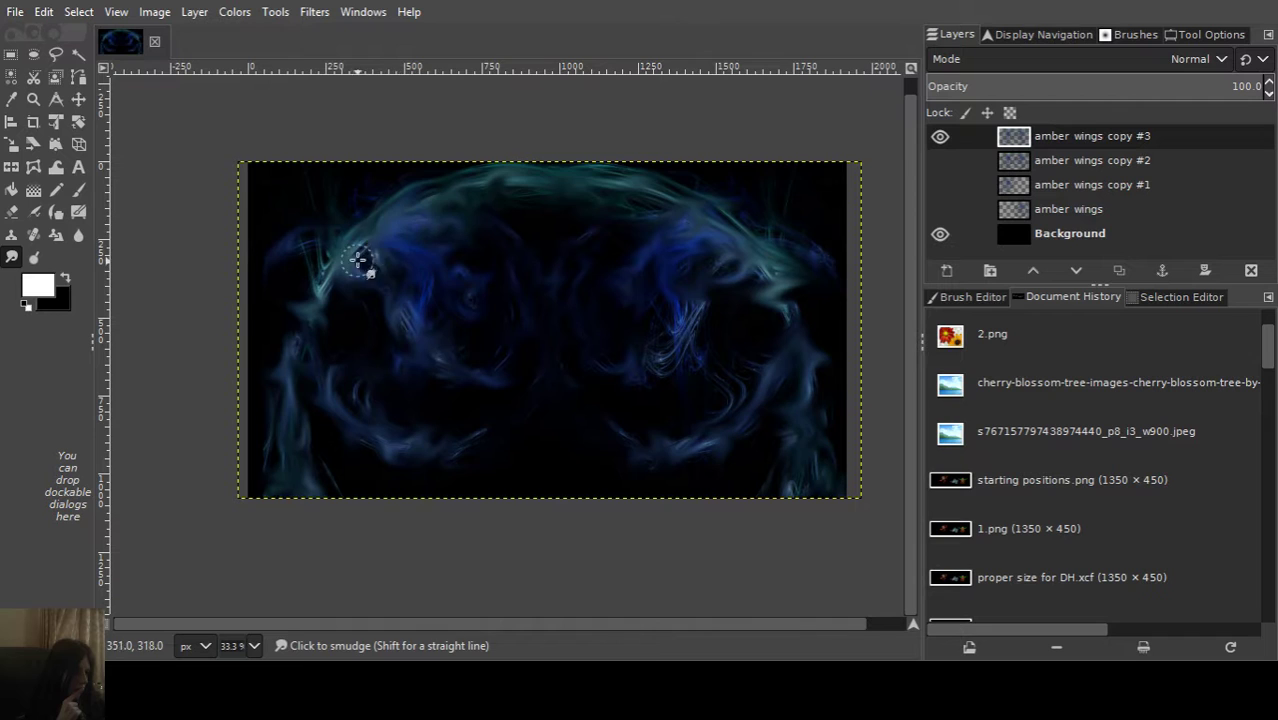
{"action": "mouse_move", "coordinate": [316, 275]}
{"action": "left_mouse_down"}
{"action": "mouse_move", "coordinate": [315, 311]}
{"action": "mouse_move", "coordinate": [318, 243]}
{"action": "mouse_move", "coordinate": [313, 289]}
{"action": "mouse_move", "coordinate": [271, 294]}
{"action": "left_mouse_up"}
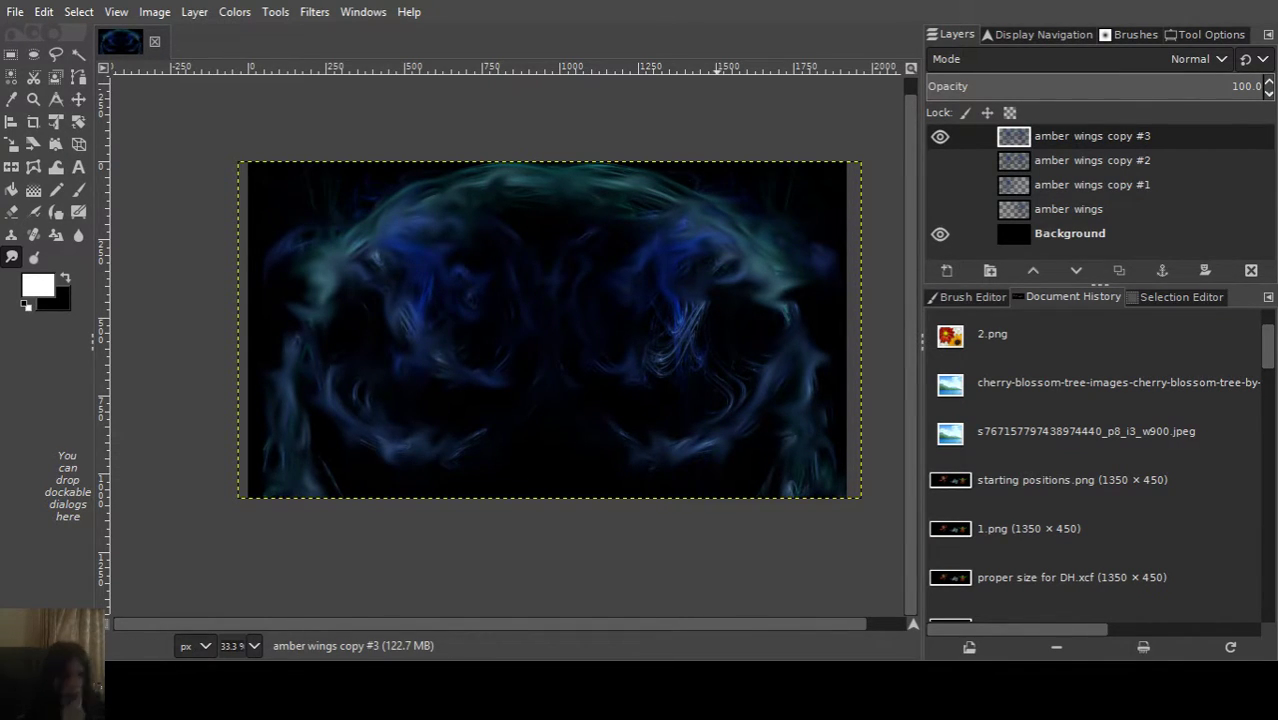
Add a new layer above the smudged wings and fill it with a grey Solid Noise cloud texture.
{"action": "left_click", "coordinate": [946, 270], "text": "shift"}
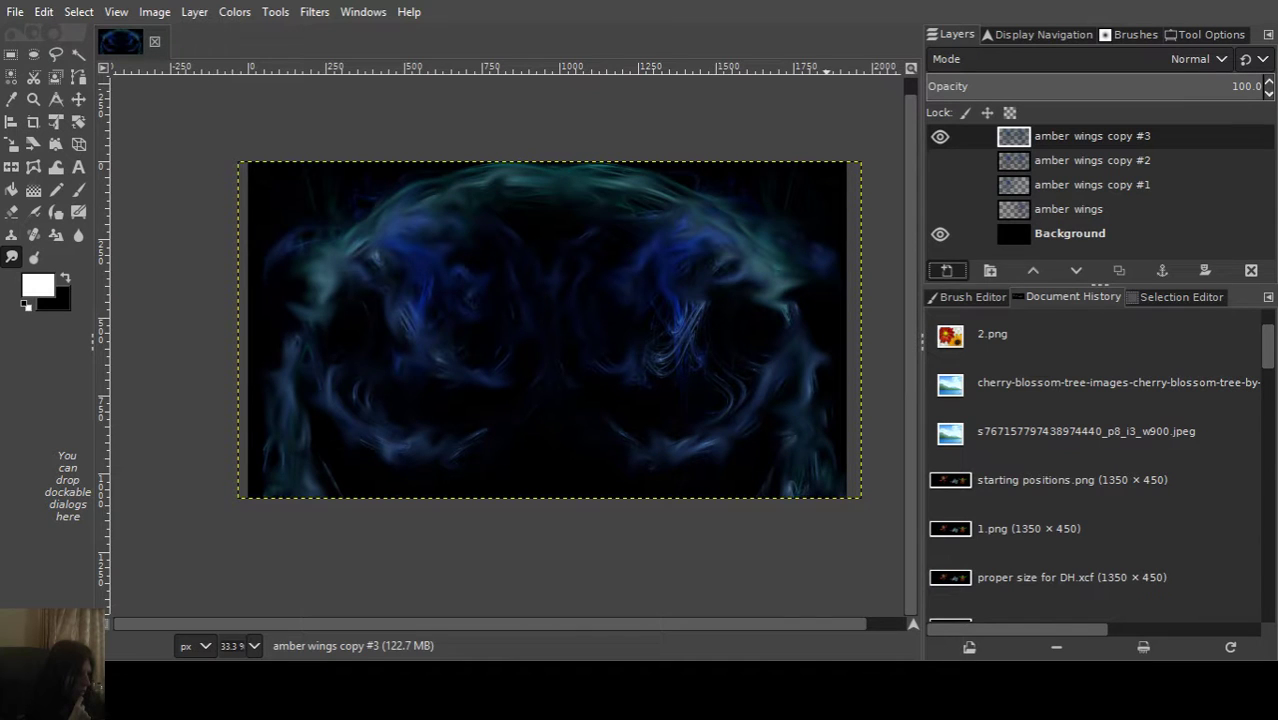
{"action": "left_click", "coordinate": [314, 12]}
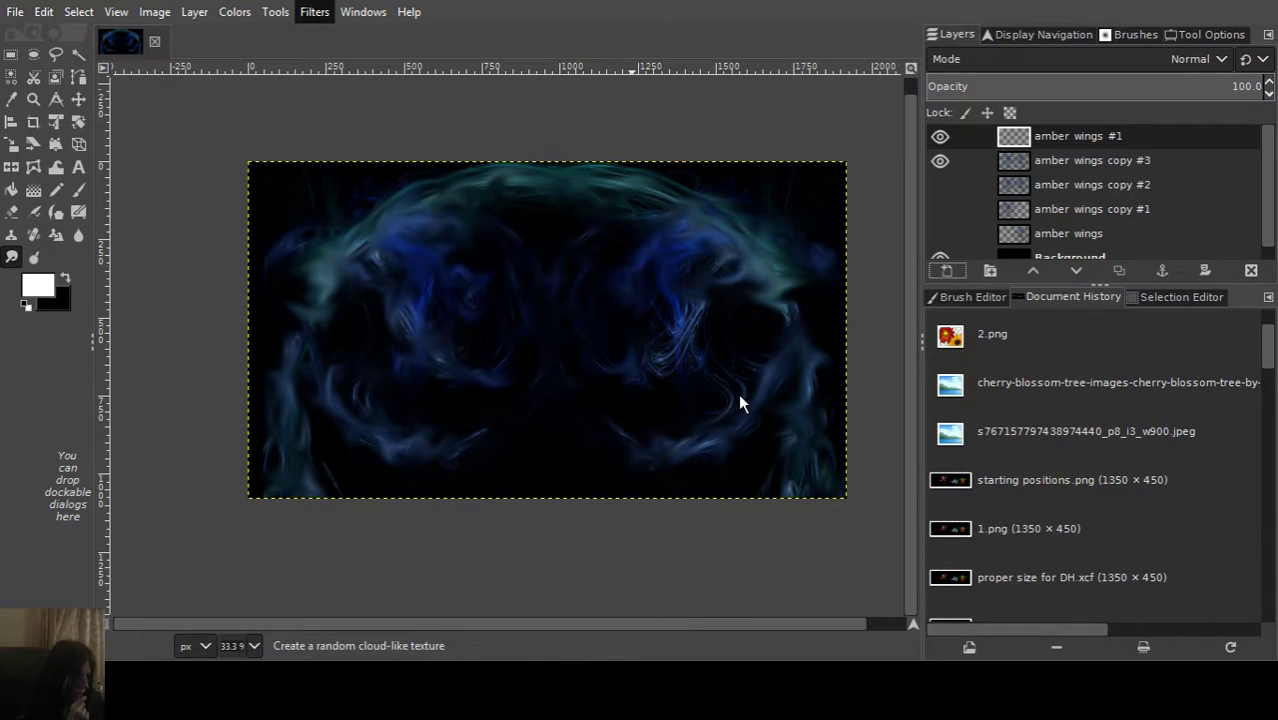
{"action": "key", "text": "Escape"}
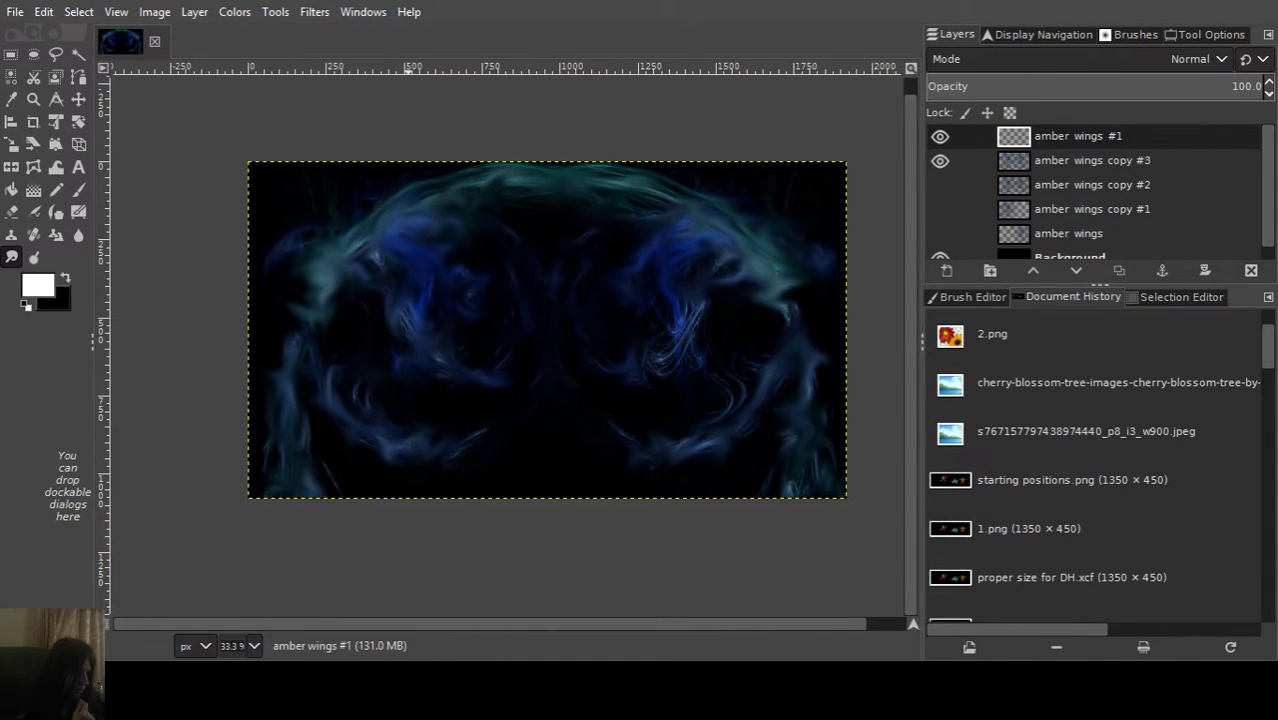
{"action": "key", "text": "ctrl+f"}
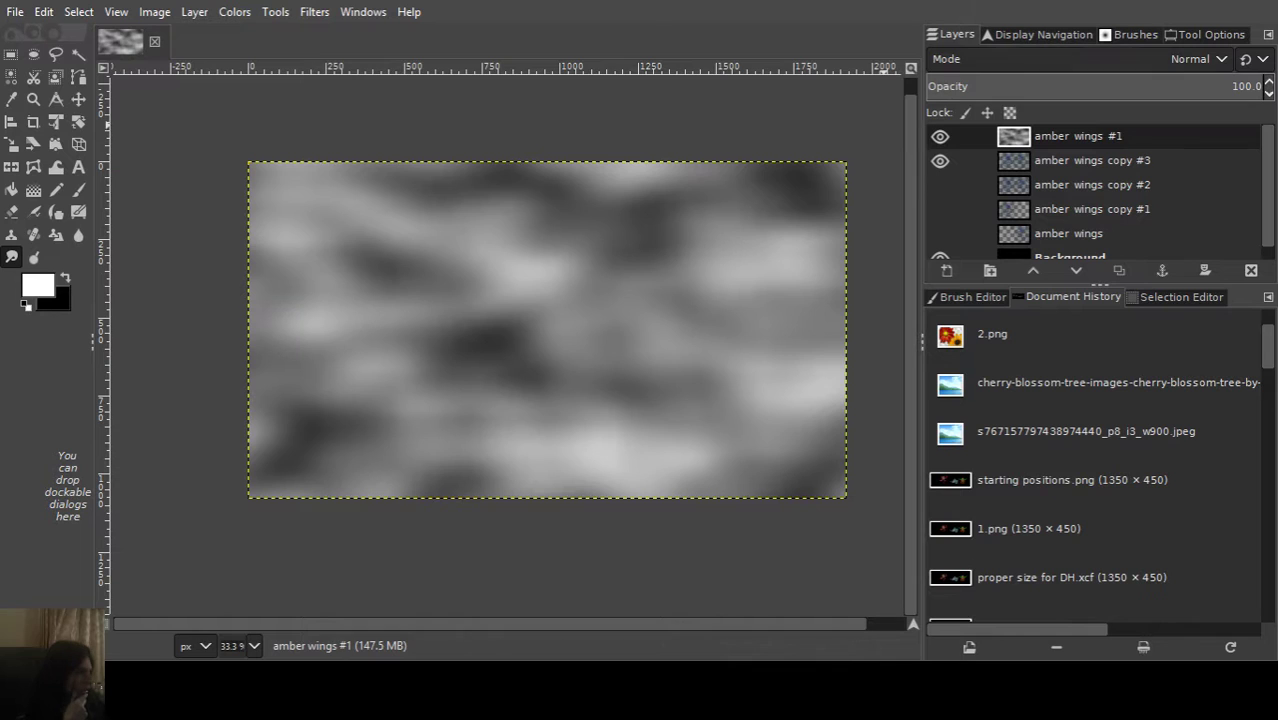
Set the cloud texture layer's blend mode to Dodge, and compare the artwork with that layer hidden and shown.
{"action": "scroll", "coordinate": [1100, 58], "scroll_direction": "down", "scroll_amount": 5}
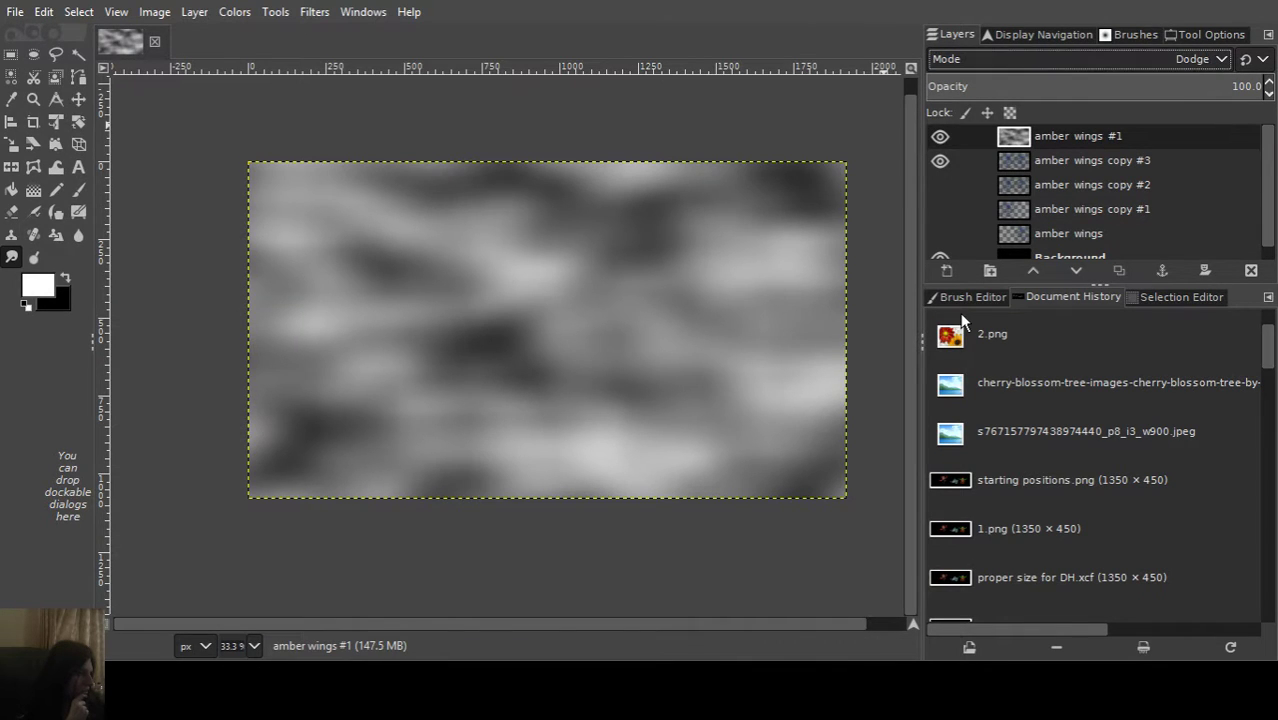
{"action": "left_click", "coordinate": [944, 136]}
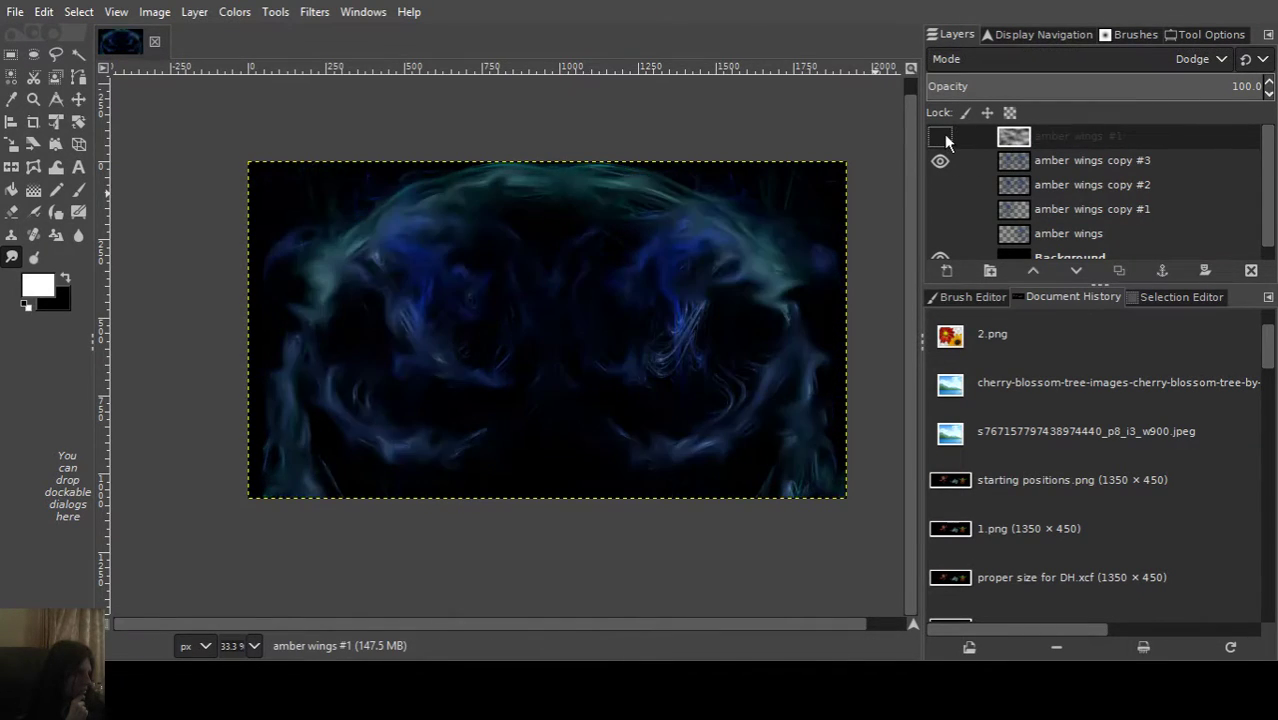
{"action": "left_click", "coordinate": [944, 136]}
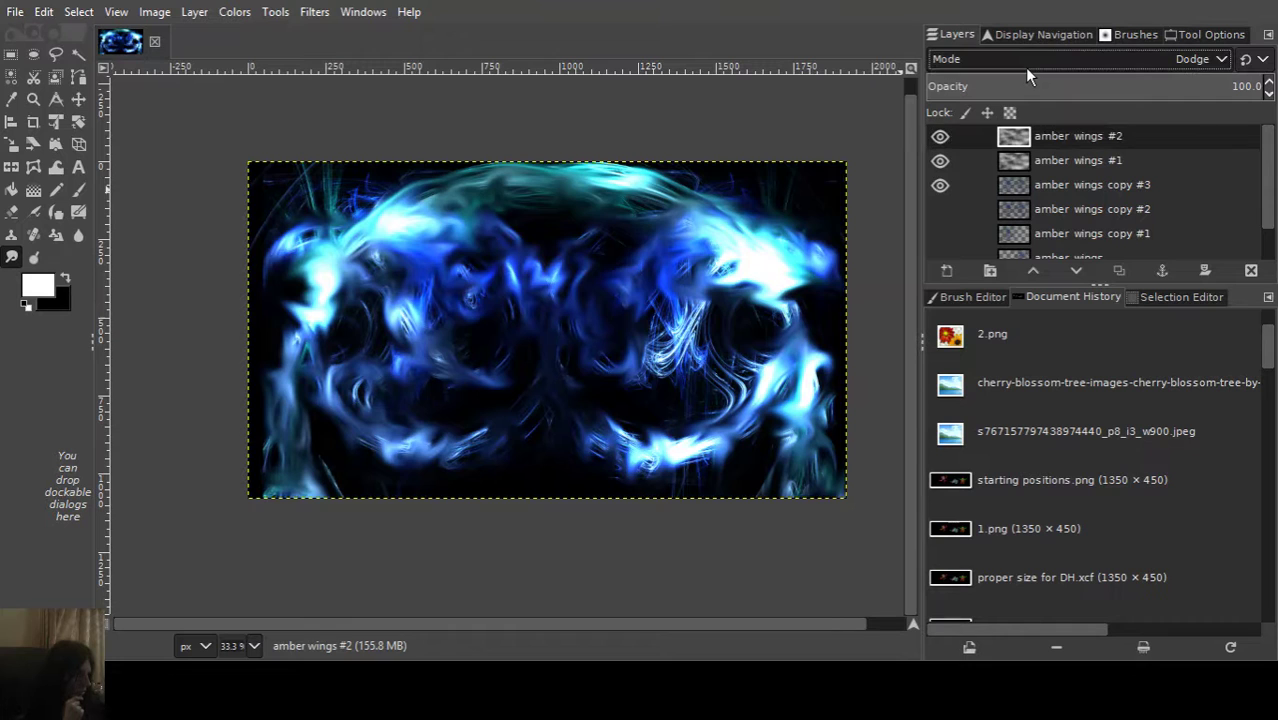
Try several blend modes on the amber wings #2 cloud layer, settle on Hard light, and duplicate that layer.
{"action": "scroll", "coordinate": [1027, 67], "scroll_direction": "down", "scroll_amount": 2}
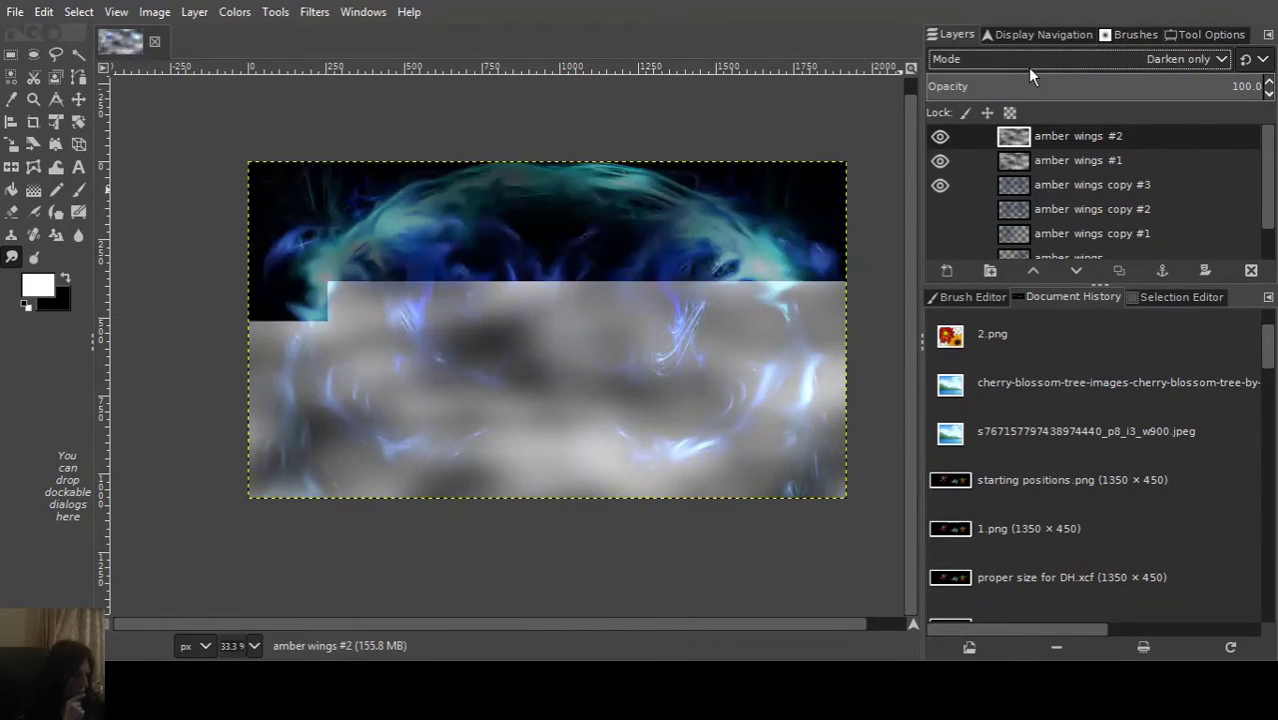
{"action": "scroll", "coordinate": [1027, 67], "scroll_direction": "down", "scroll_amount": 2}
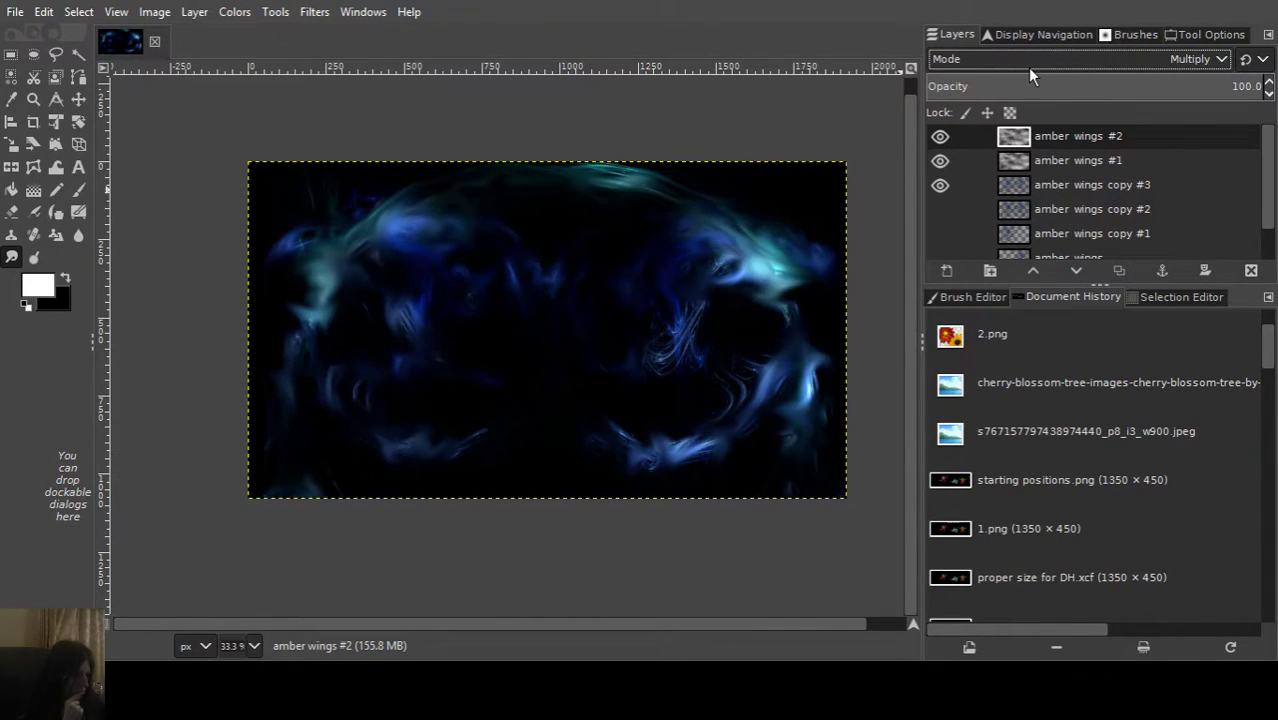
{"action": "scroll", "coordinate": [1027, 67], "scroll_direction": "up", "scroll_amount": 1}
{"action": "scroll", "coordinate": [1027, 67], "scroll_direction": "down", "scroll_amount": 2}
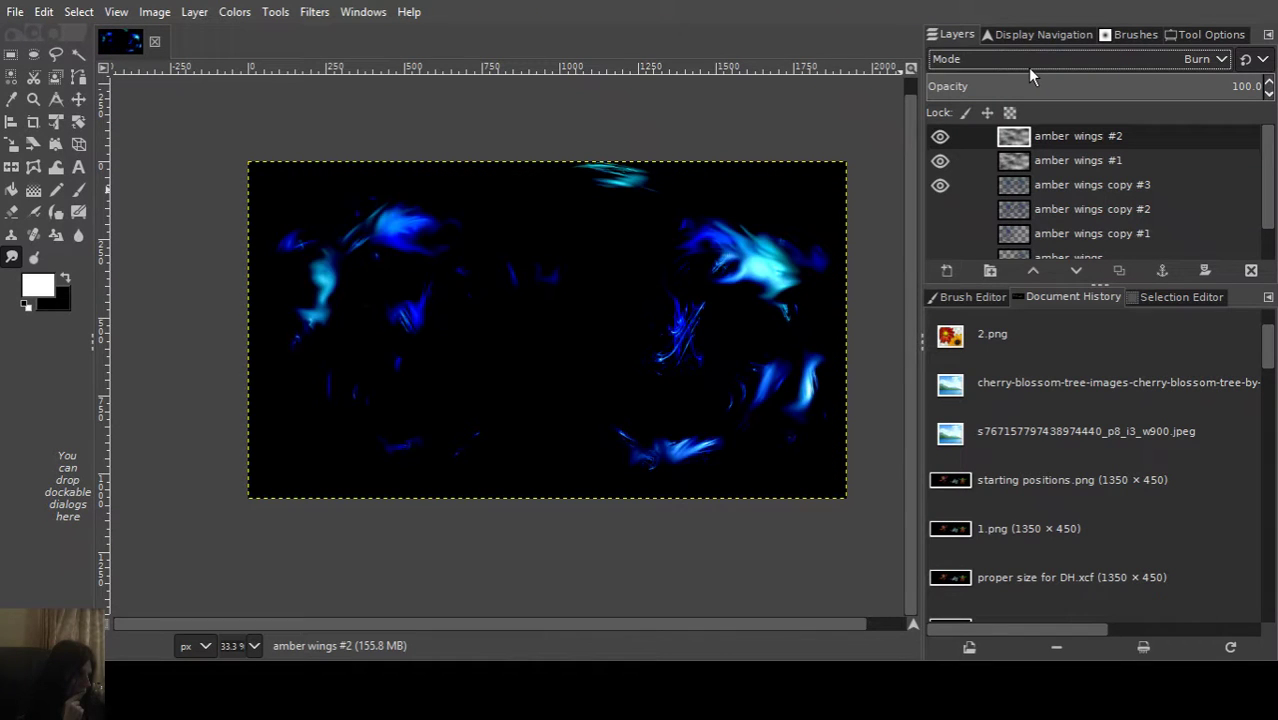
{"action": "scroll", "coordinate": [1027, 67], "scroll_direction": "down", "scroll_amount": 4}
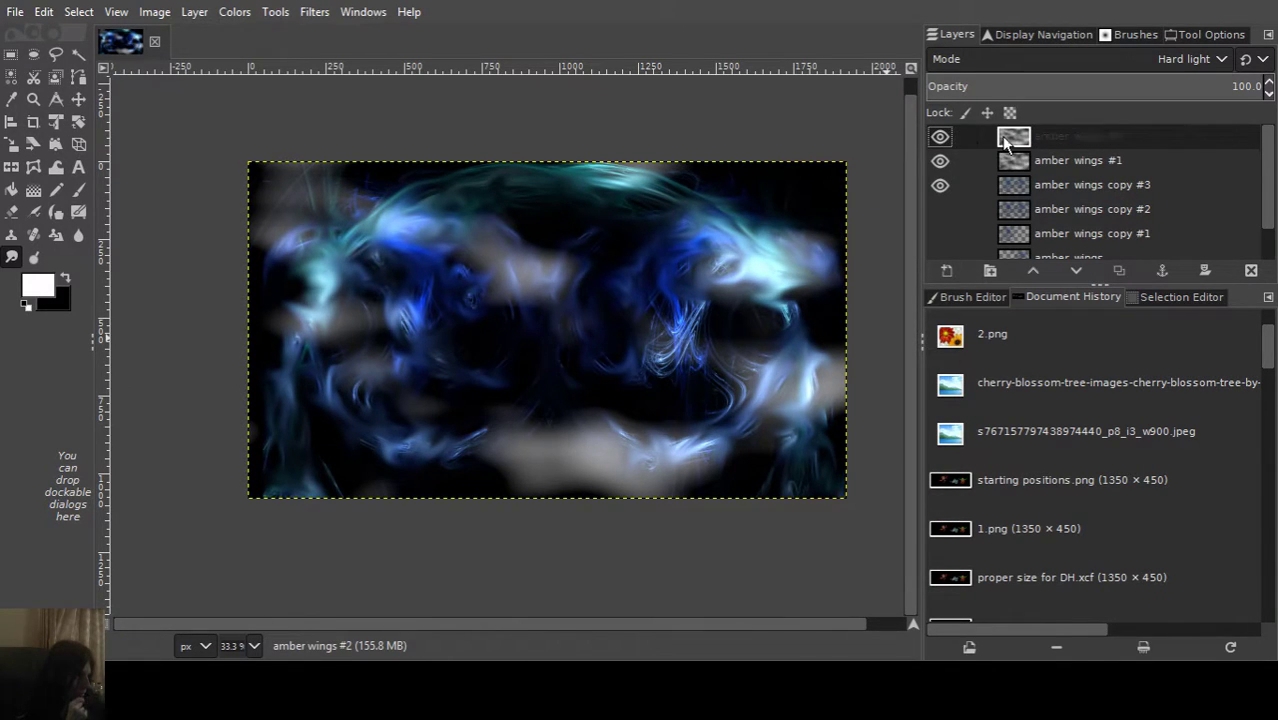
{"action": "key", "text": "shift+ctrl+d"}
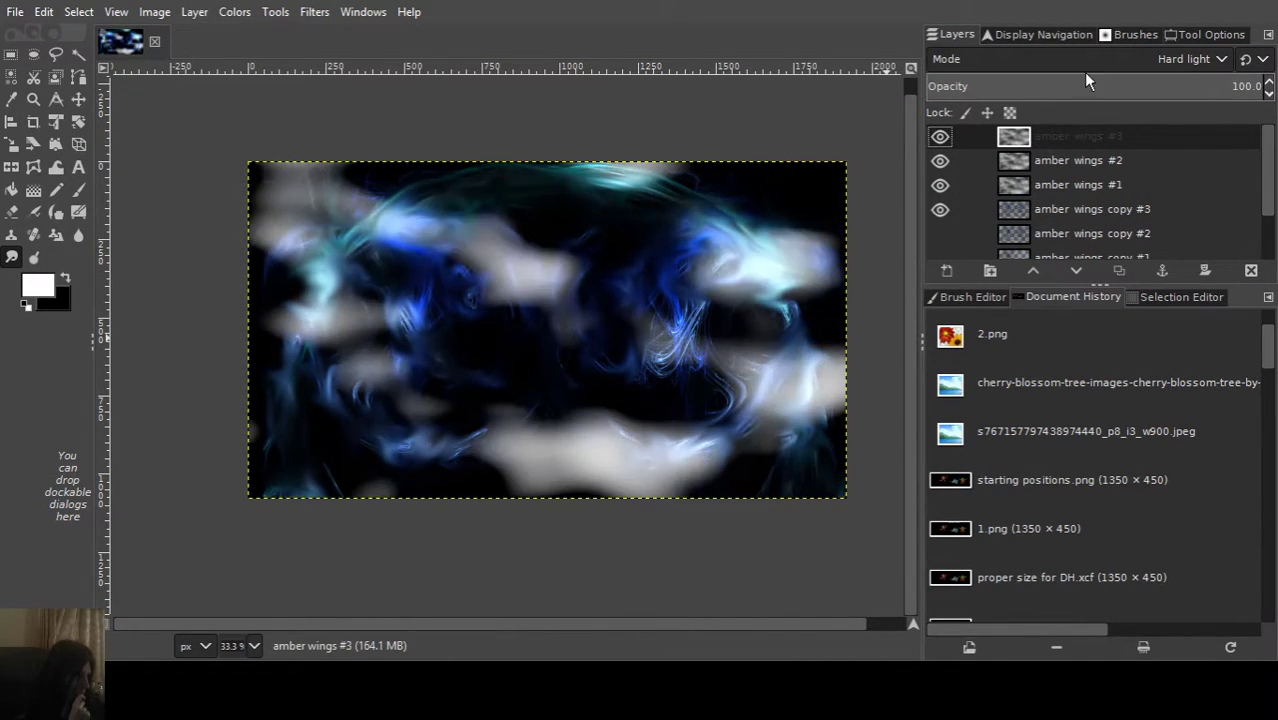
Set the amber wings #3 cloud layer's blend mode to Soft light and duplicate it, comparing the artwork without and with the duplicate.
{"action": "scroll", "coordinate": [1088, 60], "scroll_direction": "up", "scroll_amount": 1}
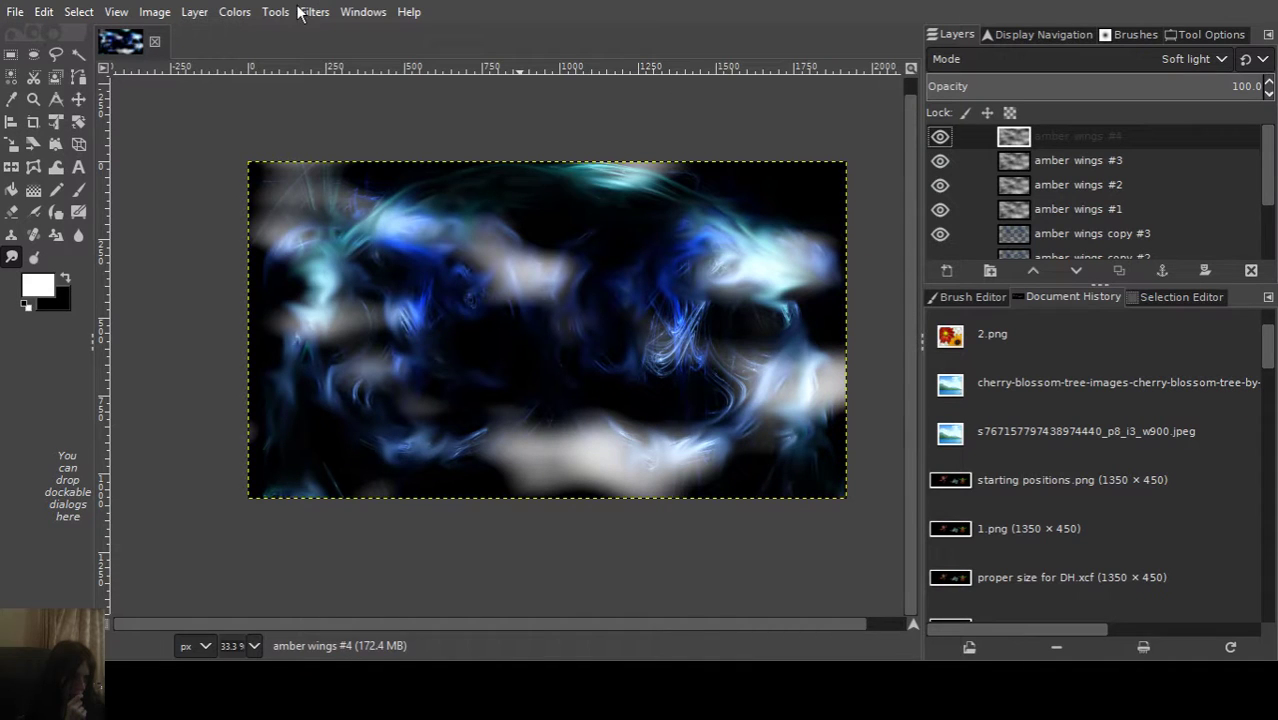
{"action": "left_click", "coordinate": [250, 15]}
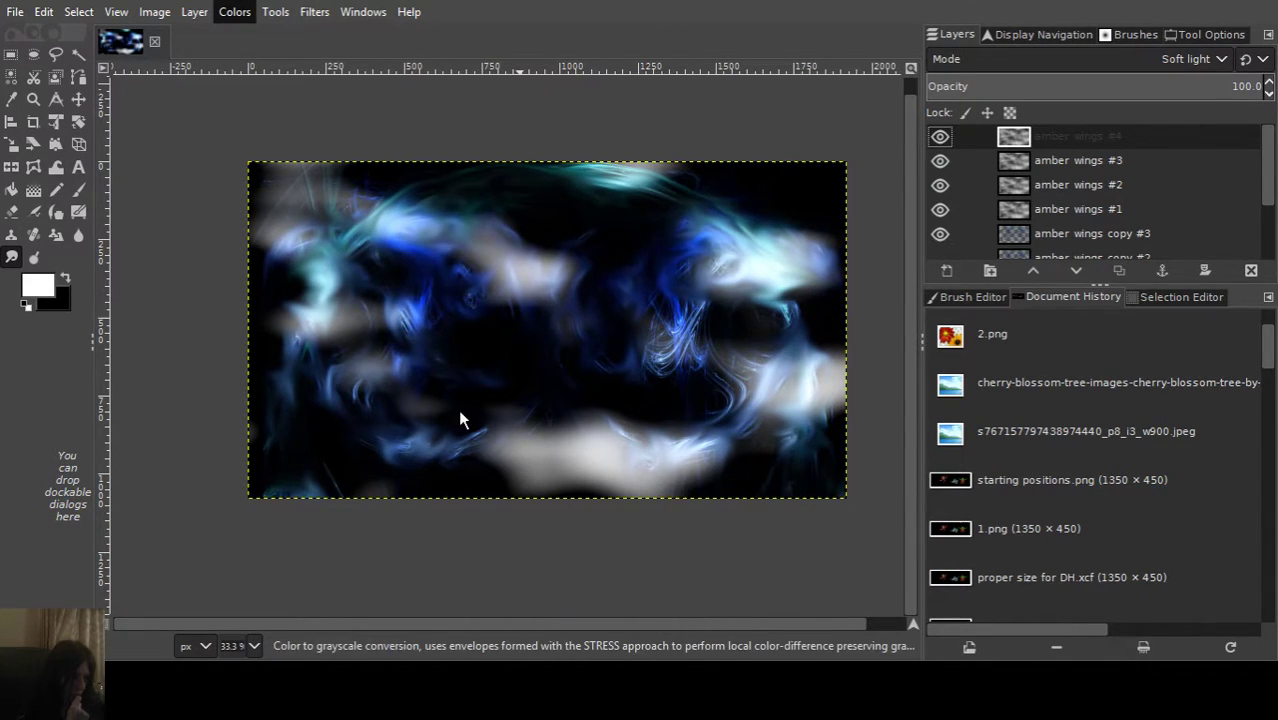
{"action": "key", "text": "Escape"}
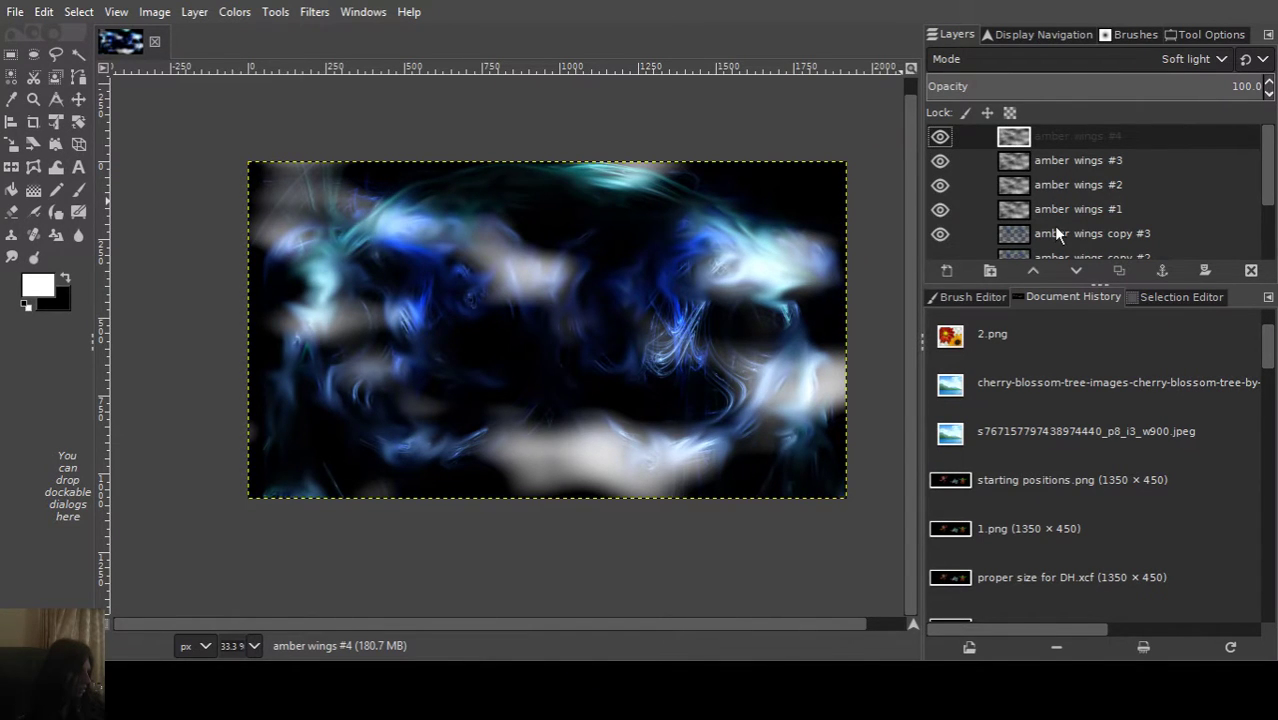
{"action": "key", "text": "ctrl+z"}
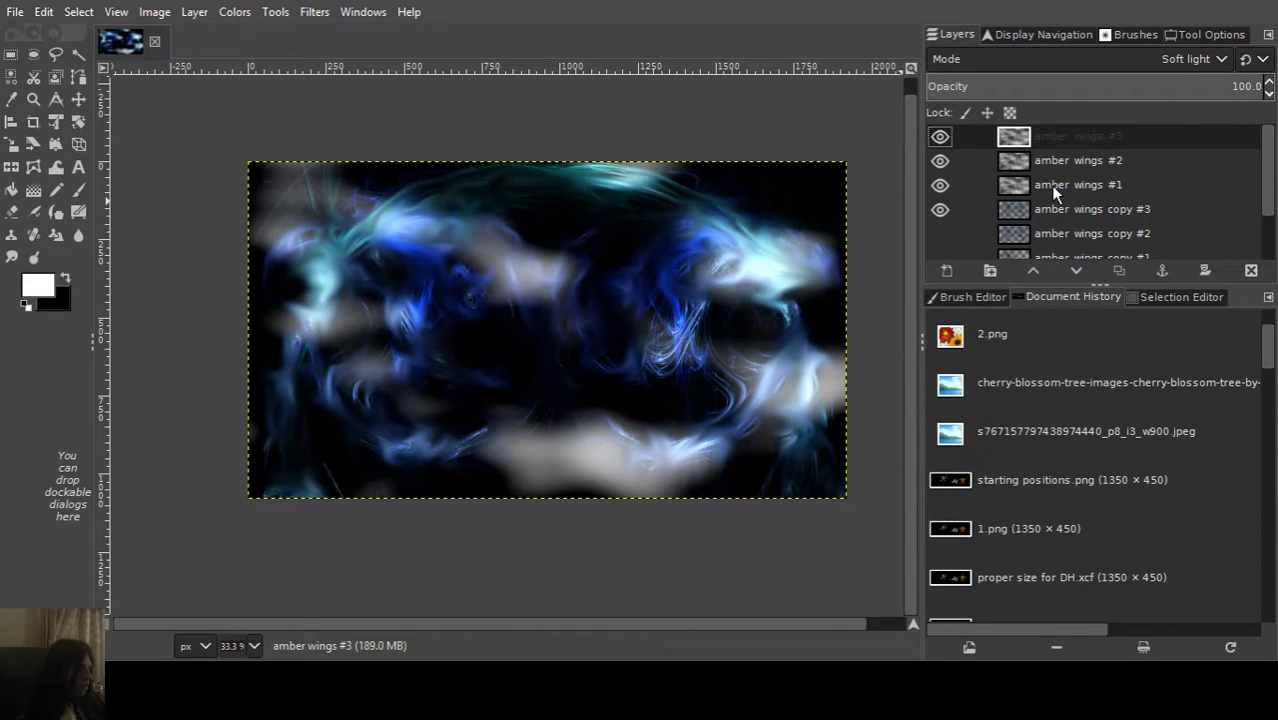
{"action": "key", "text": "ctrl+y"}
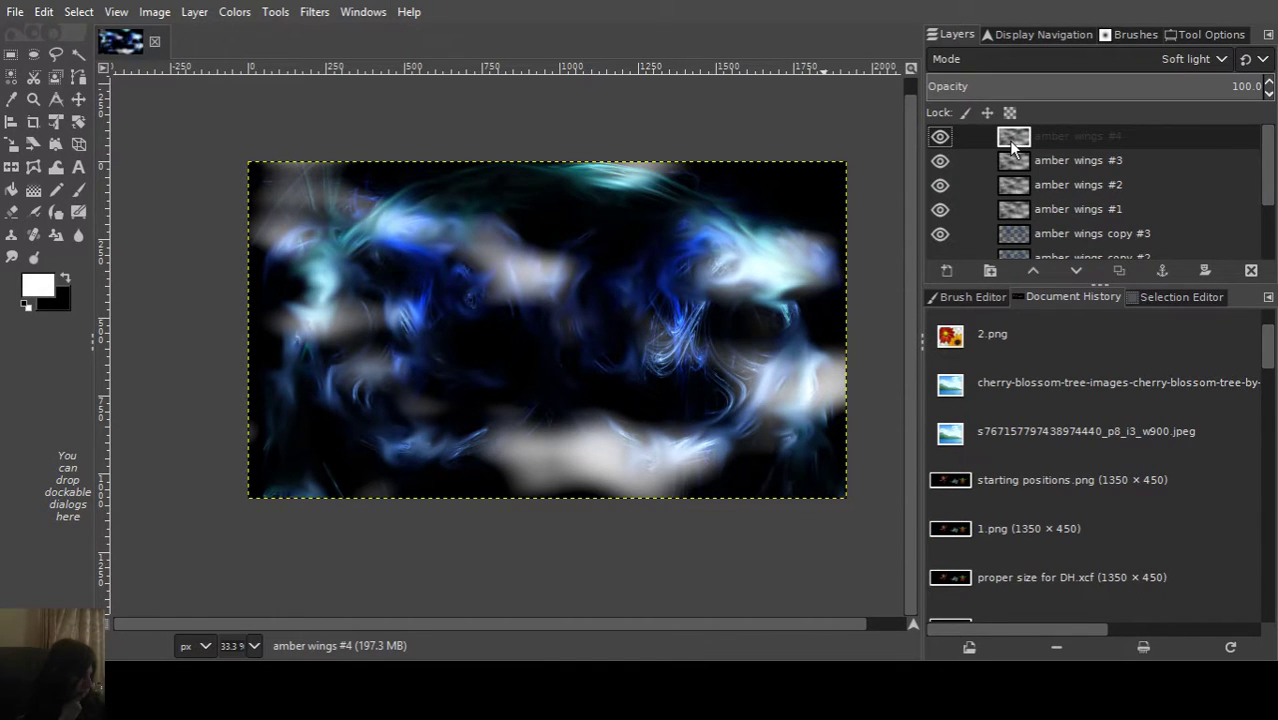
Add a layer mask made from a grayscale copy of the clouds to amber wings #4, and add a new transparent layer above it.
{"action": "left_click_drag", "start_coordinate": [1013, 145], "coordinate": [1068, 362]}
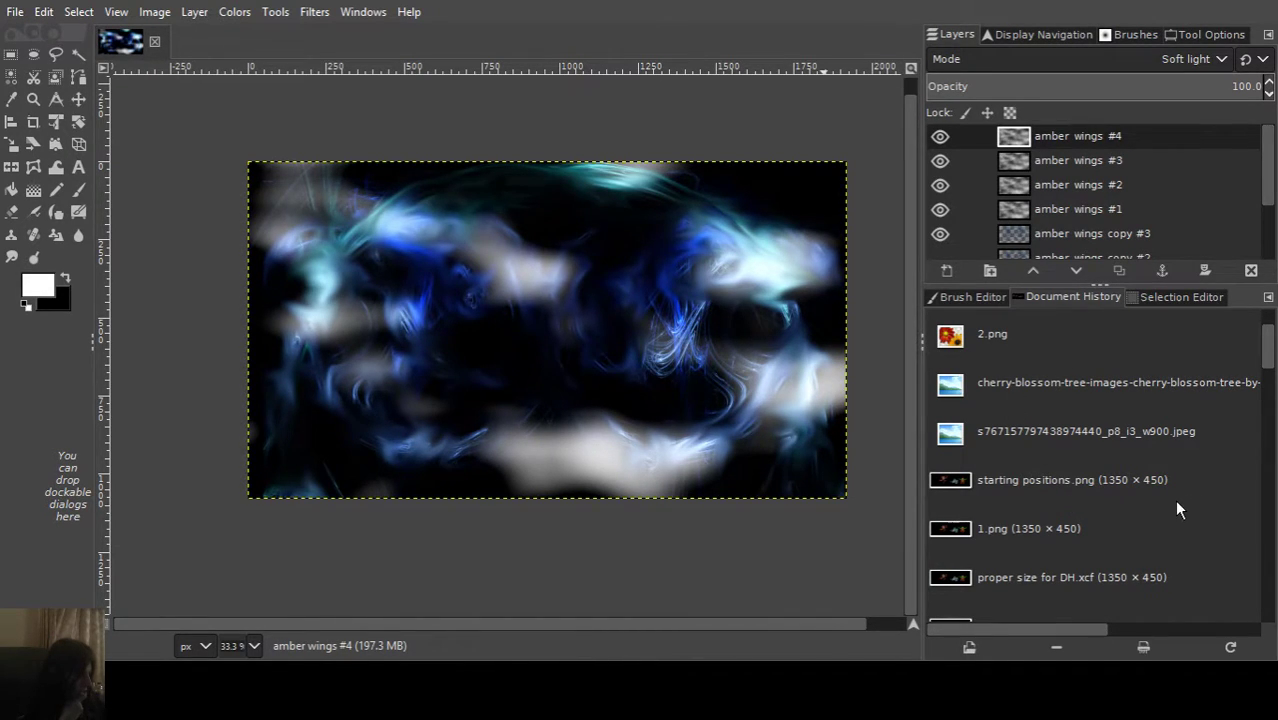
{"action": "left_click_drag", "start_coordinate": [1174, 499], "coordinate": [1066, 184]}
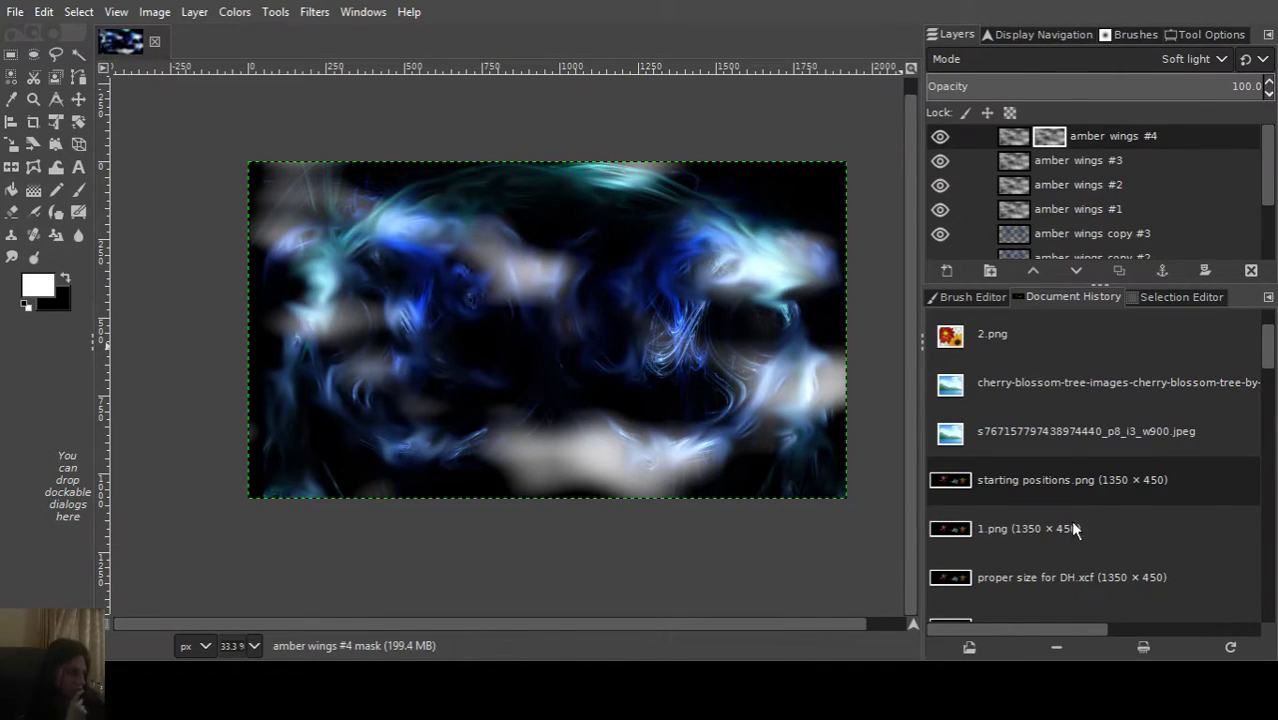
{"action": "key", "text": "shift+ctrl+n"}
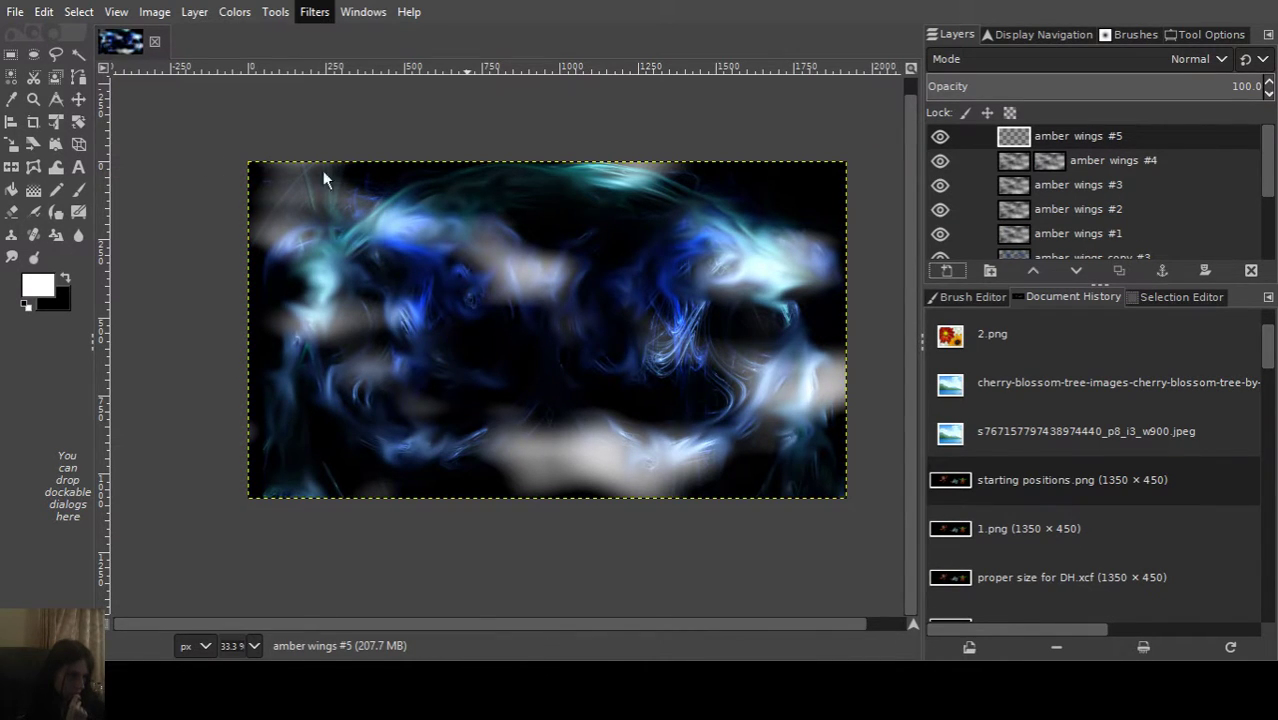
Try drawing the Custom dark blue to cyan linear gradient diagonally across amber wings #5 with the Gradient tool in Soft light mode, and undo it.
{"action": "left_click", "coordinate": [34, 192]}
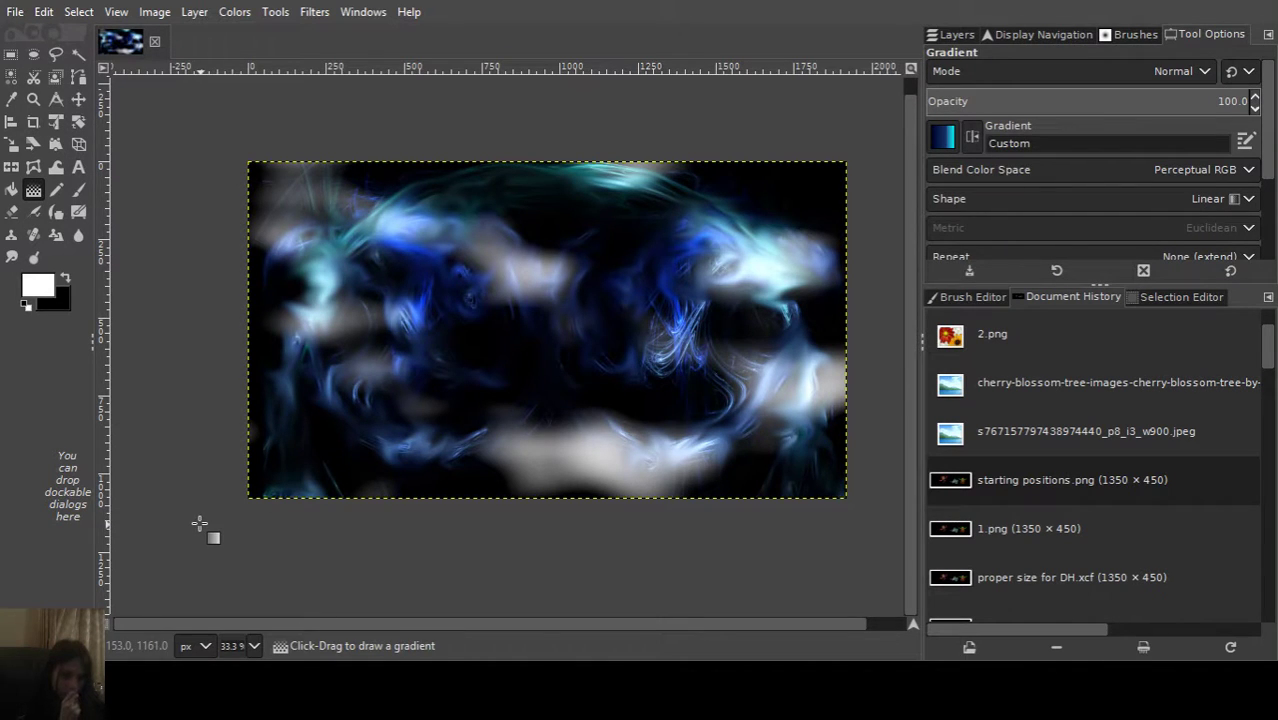
{"action": "left_click_drag", "start_coordinate": [180, 545], "coordinate": [1168, 35]}
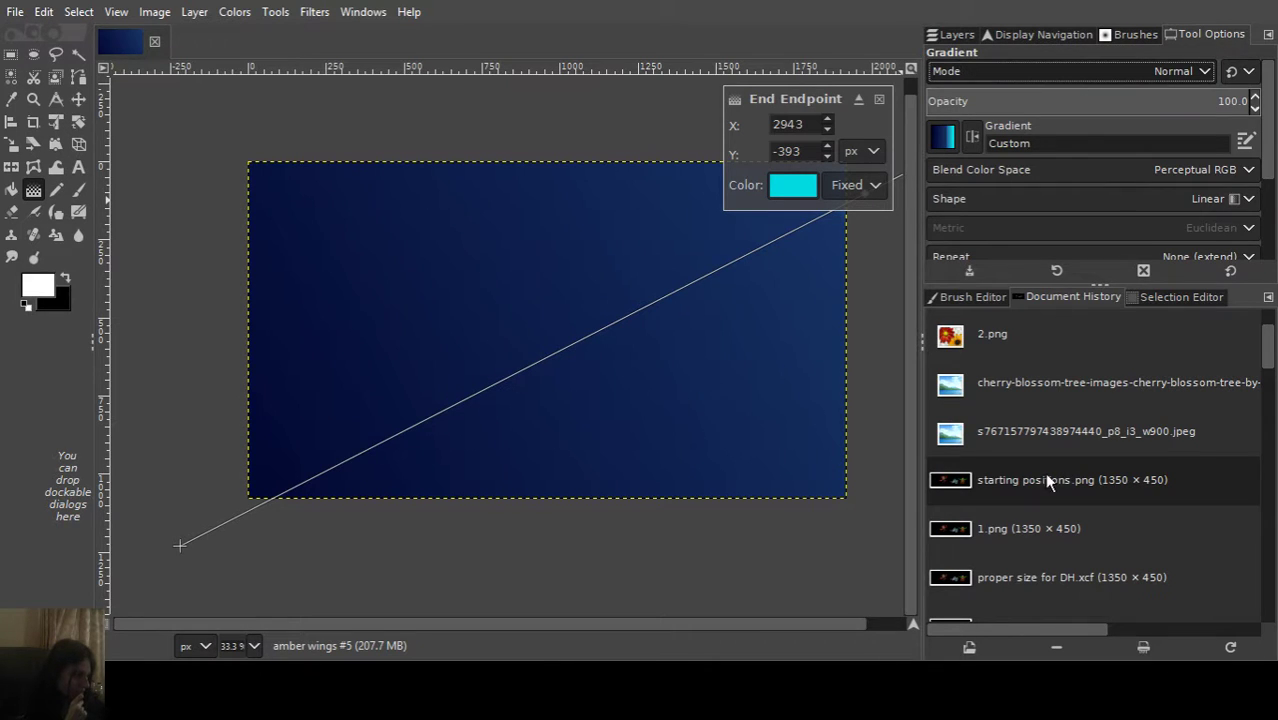
{"action": "left_click", "coordinate": [1016, 590]}
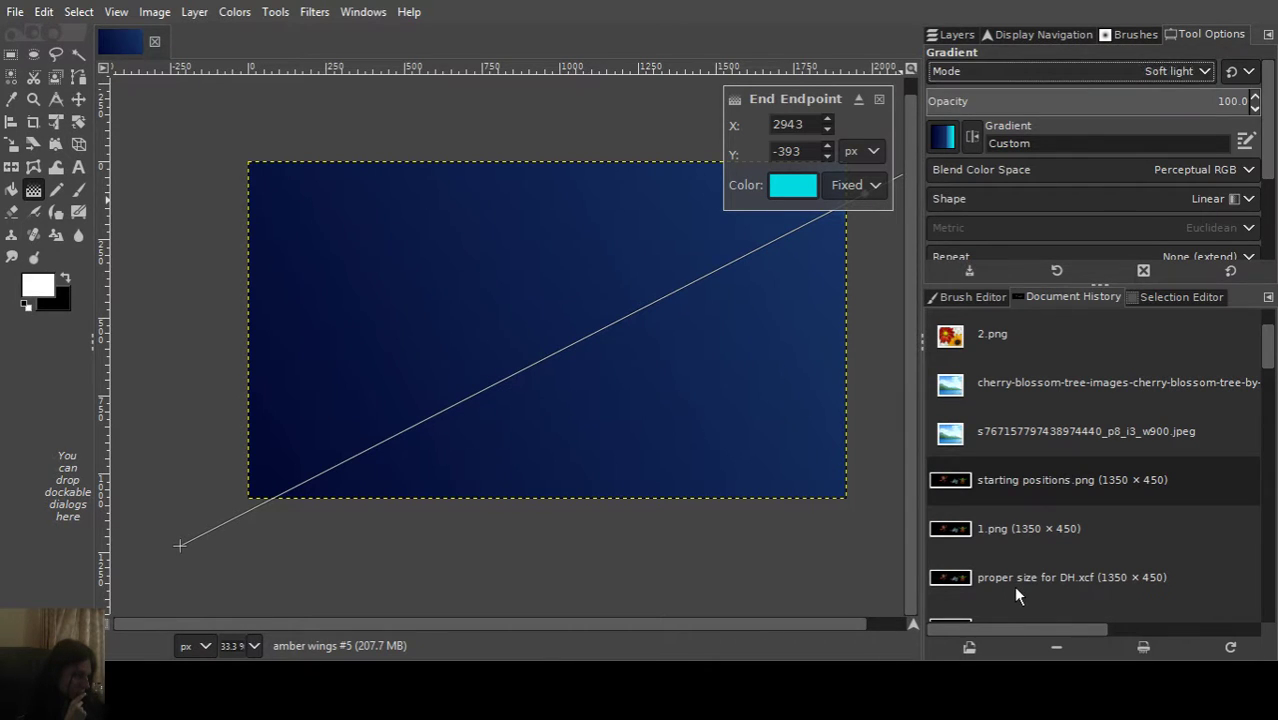
{"action": "left_click", "coordinate": [879, 99]}
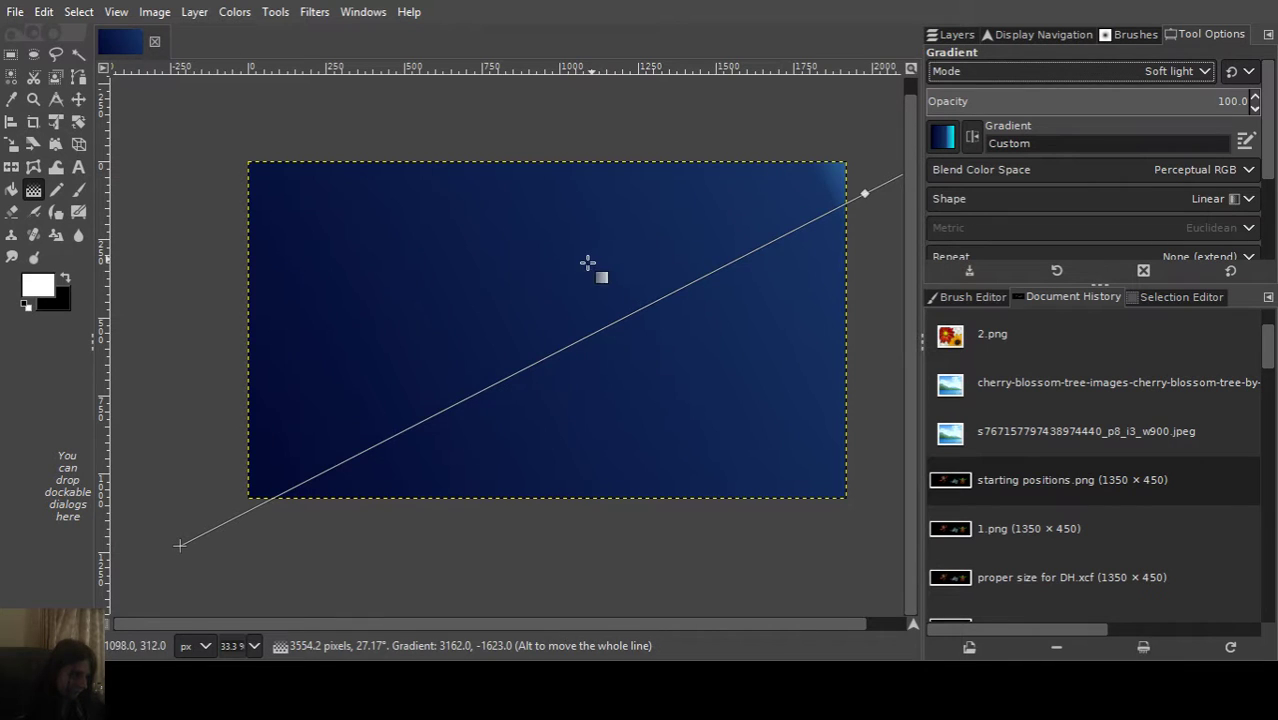
{"action": "key", "text": "Return"}
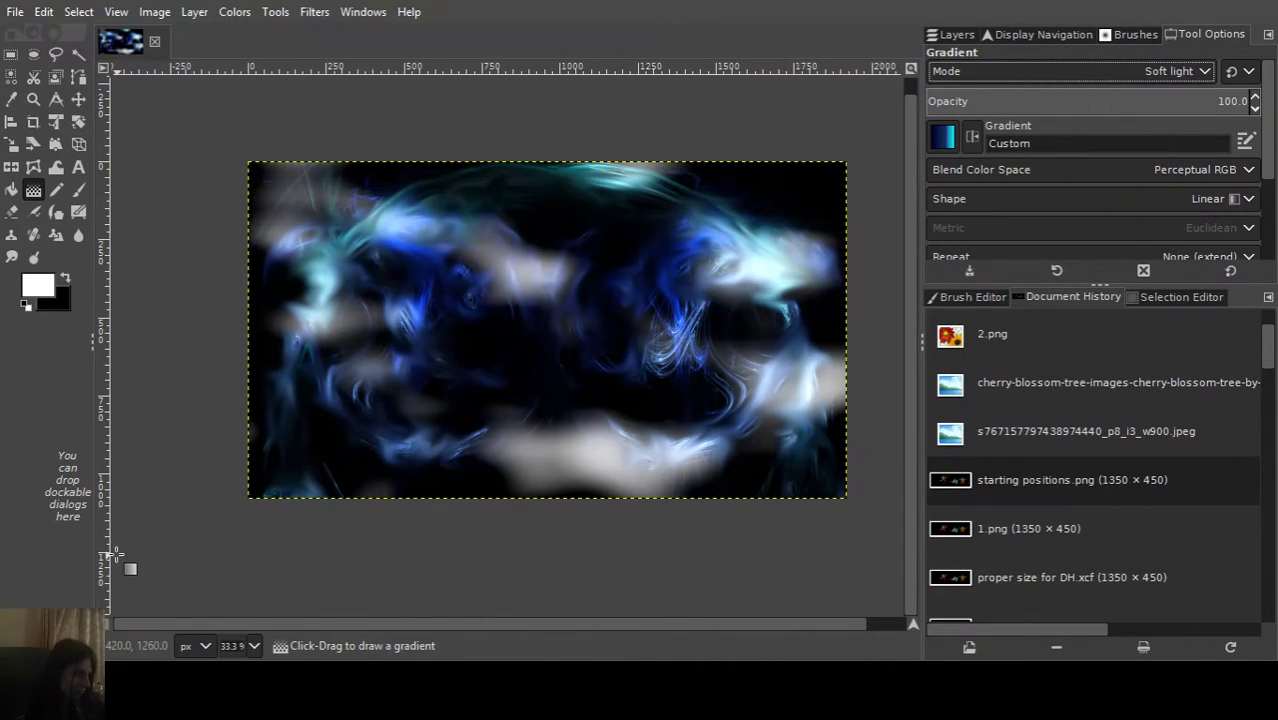
{"action": "left_click_drag", "start_coordinate": [139, 555], "coordinate": [1196, 28]}
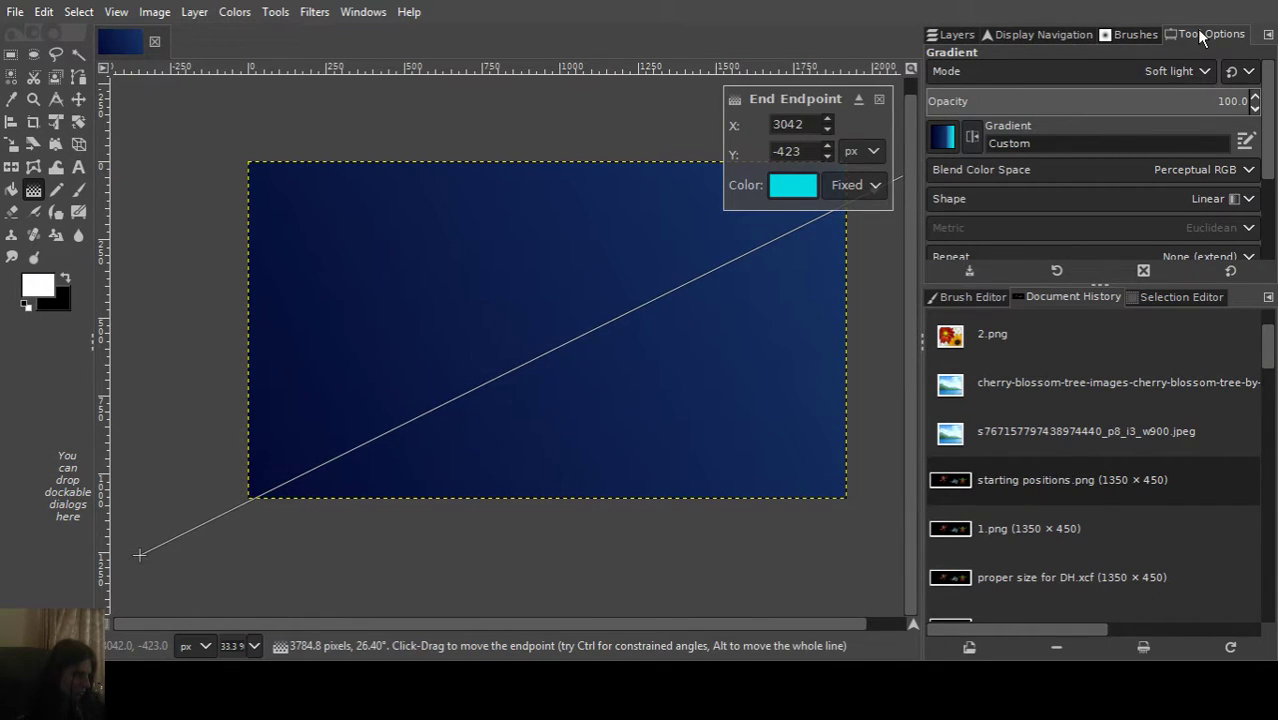
{"action": "key", "text": "Return"}
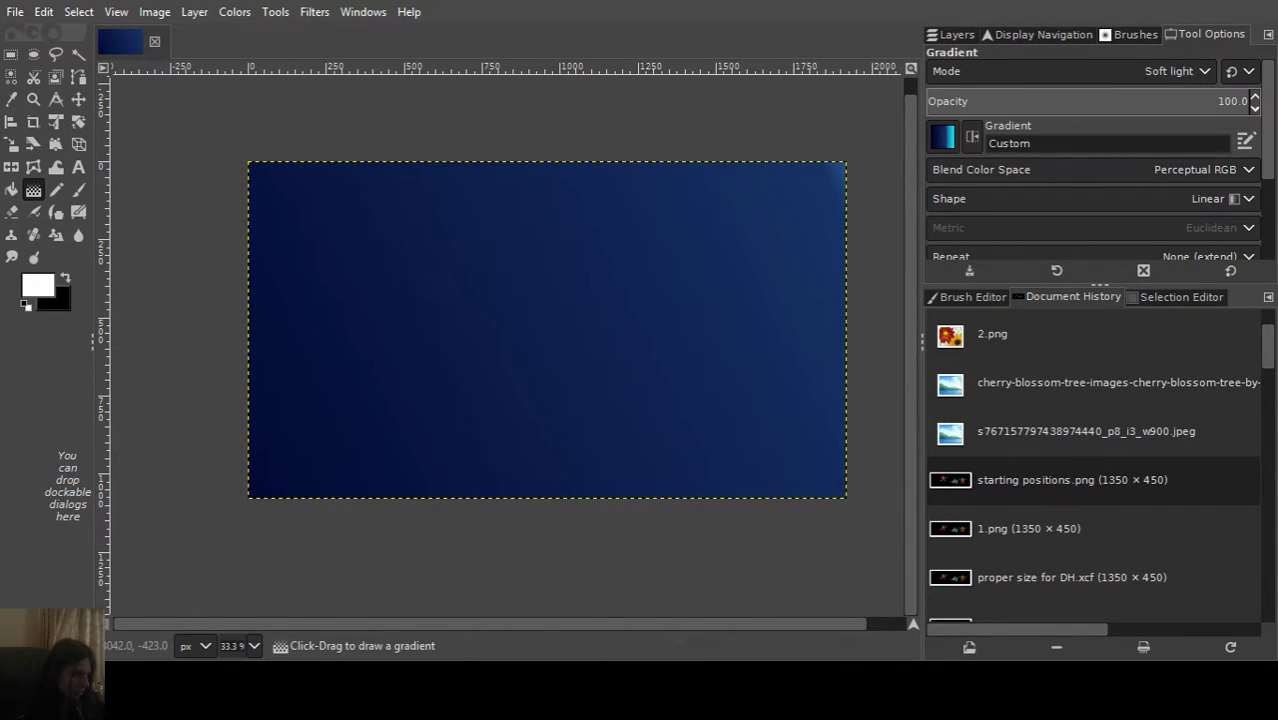
{"action": "left_click", "coordinate": [952, 35]}
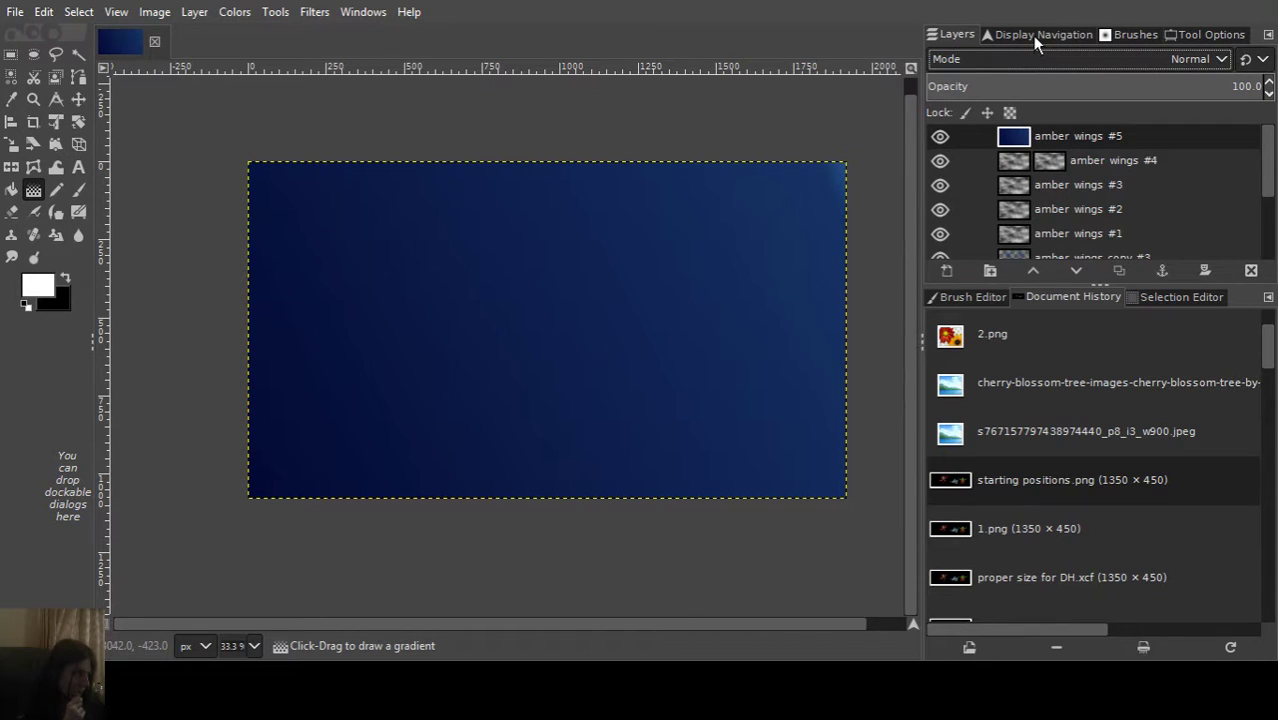
{"action": "key", "text": "ctrl+z"}
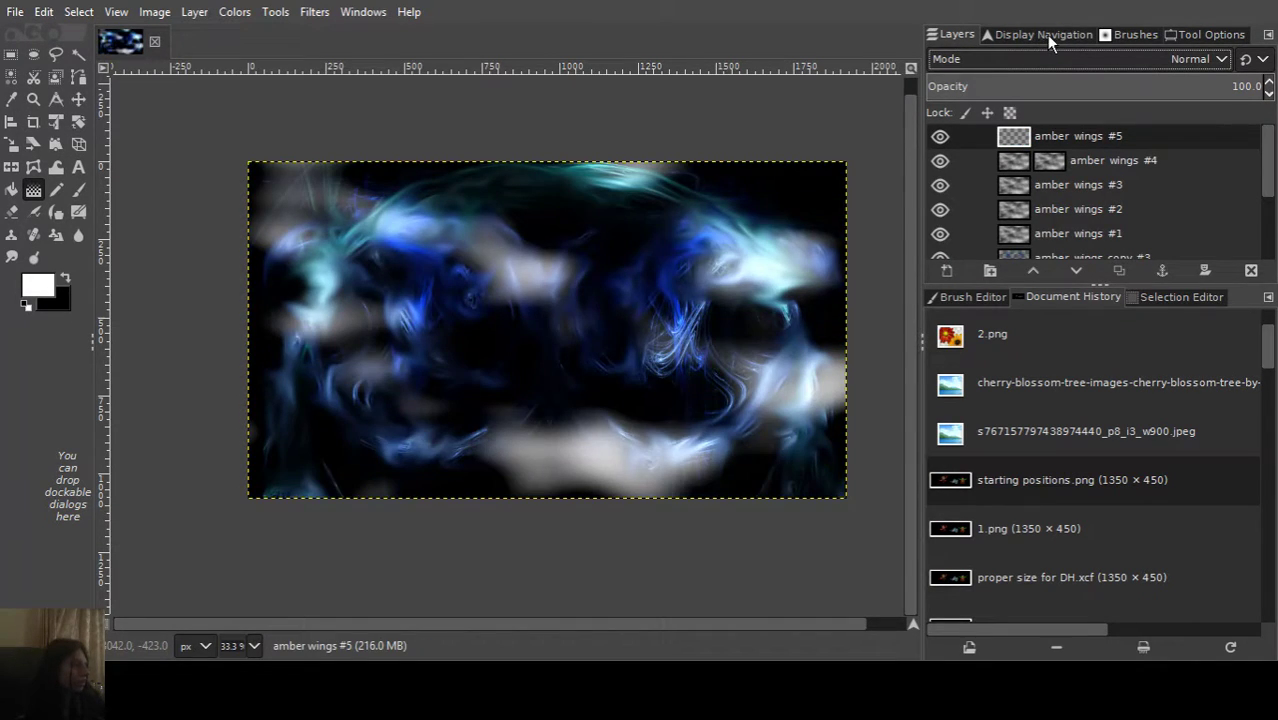
Reset the Gradient tool's paint mode, and set the empty amber wings #5 layer's blend mode to Soft light.
{"action": "left_click", "coordinate": [1206, 36]}
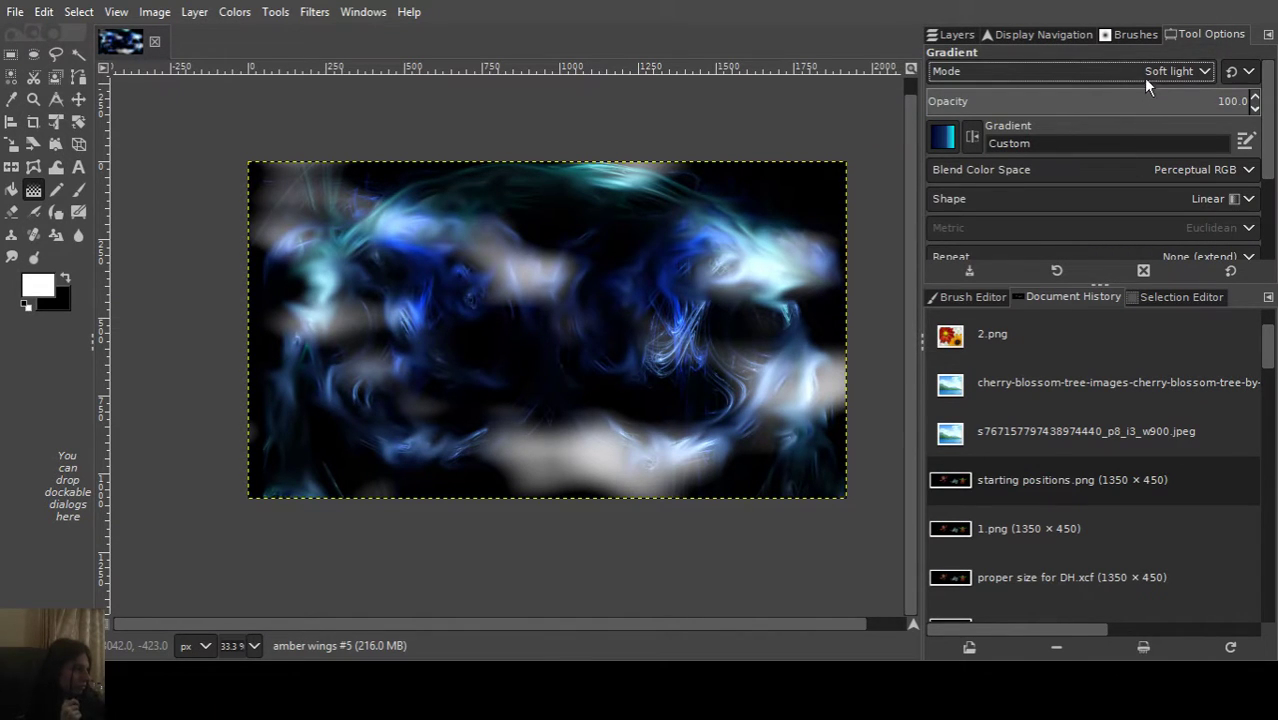
{"action": "scroll", "coordinate": [1140, 68], "scroll_direction": "up", "scroll_amount": 13}
{"action": "scroll", "coordinate": [1141, 73], "scroll_direction": "up", "scroll_amount": 5}
{"action": "left_click", "coordinate": [965, 34]}
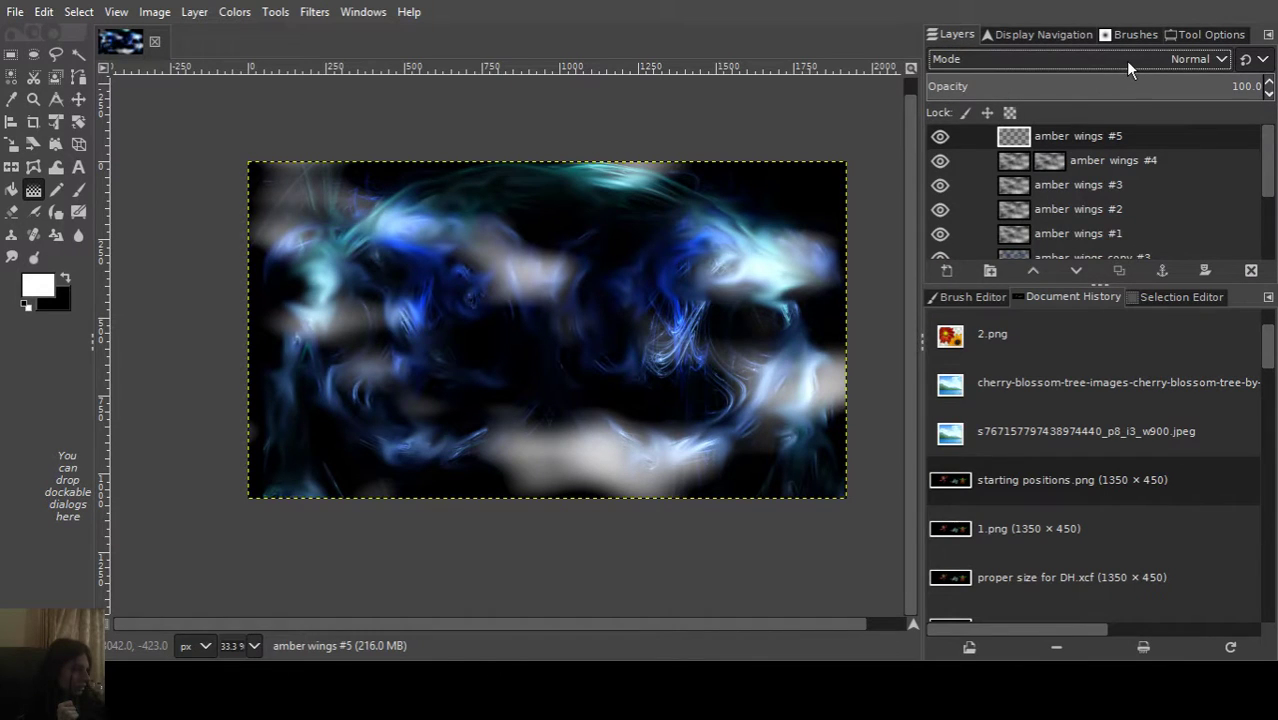
{"action": "scroll", "coordinate": [1125, 60], "scroll_direction": "down", "scroll_amount": 4}
{"action": "scroll", "coordinate": [1125, 60], "scroll_direction": "down", "scroll_amount": 4}
{"action": "scroll", "coordinate": [1125, 60], "scroll_direction": "down", "scroll_amount": 3}
{"action": "scroll", "coordinate": [1125, 60], "scroll_direction": "down", "scroll_amount": 4}
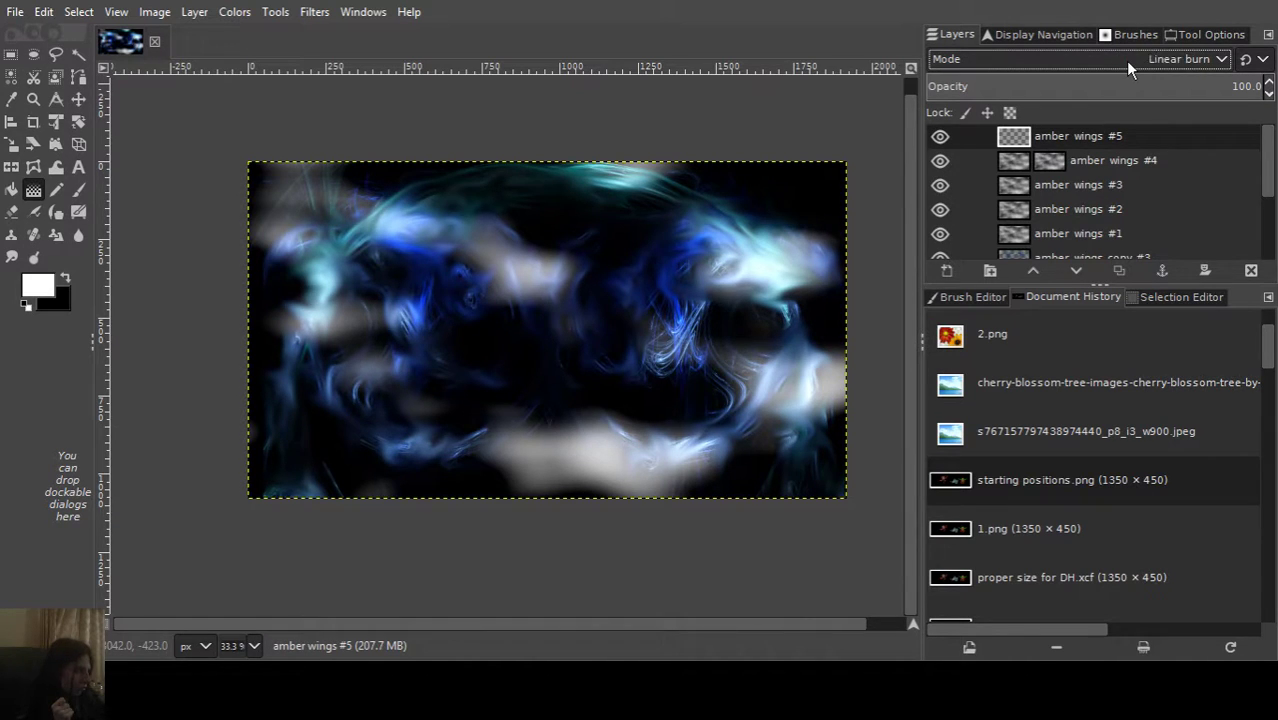
{"action": "scroll", "coordinate": [1125, 60], "scroll_direction": "down", "scroll_amount": 1}
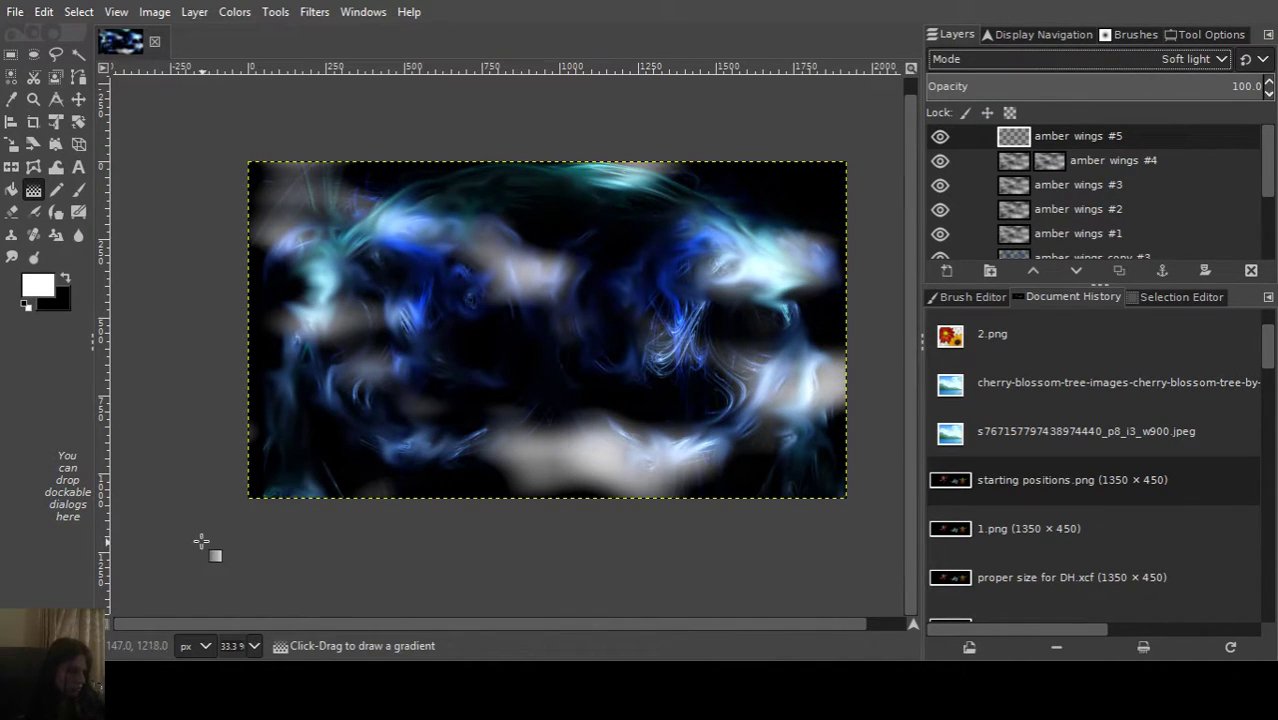
Draw the Custom blue to cyan linear gradient on amber wings #5 from beyond the canvas's lower-left corner past its upper-right corner, and save the image.
{"action": "left_click_drag", "start_coordinate": [202, 541], "coordinate": [967, 80]}
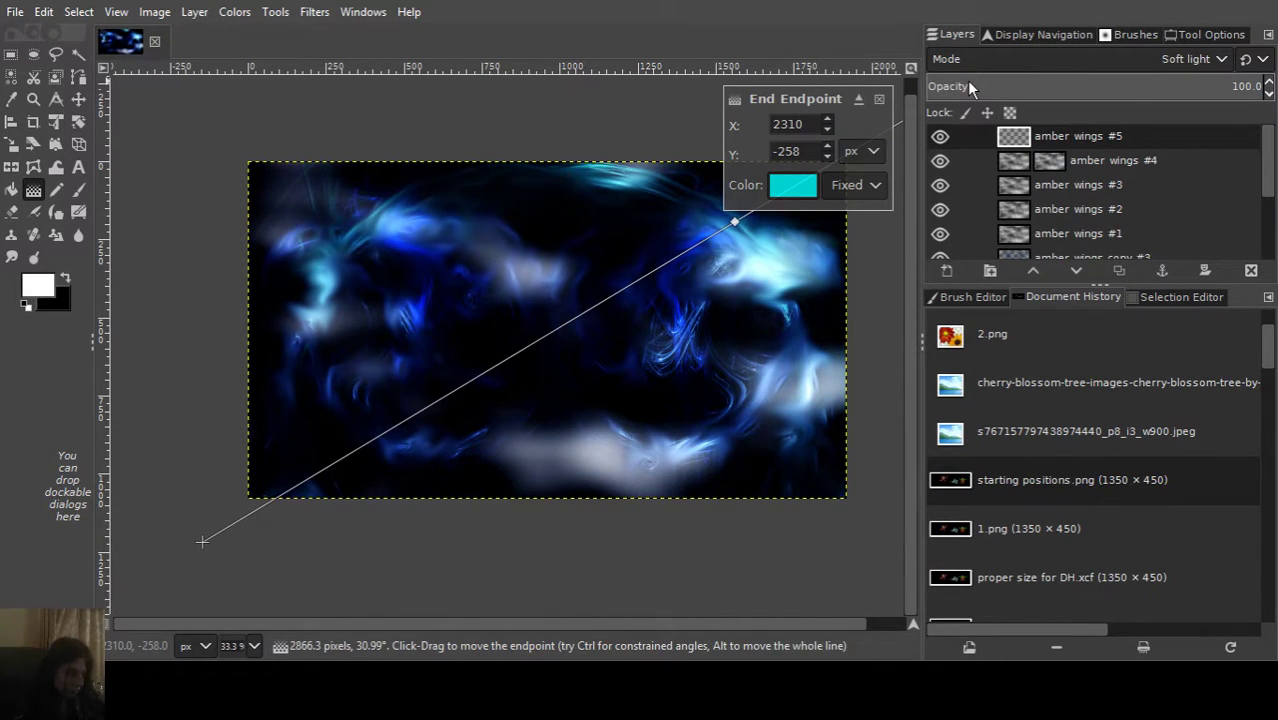
{"action": "key", "text": "Return"}
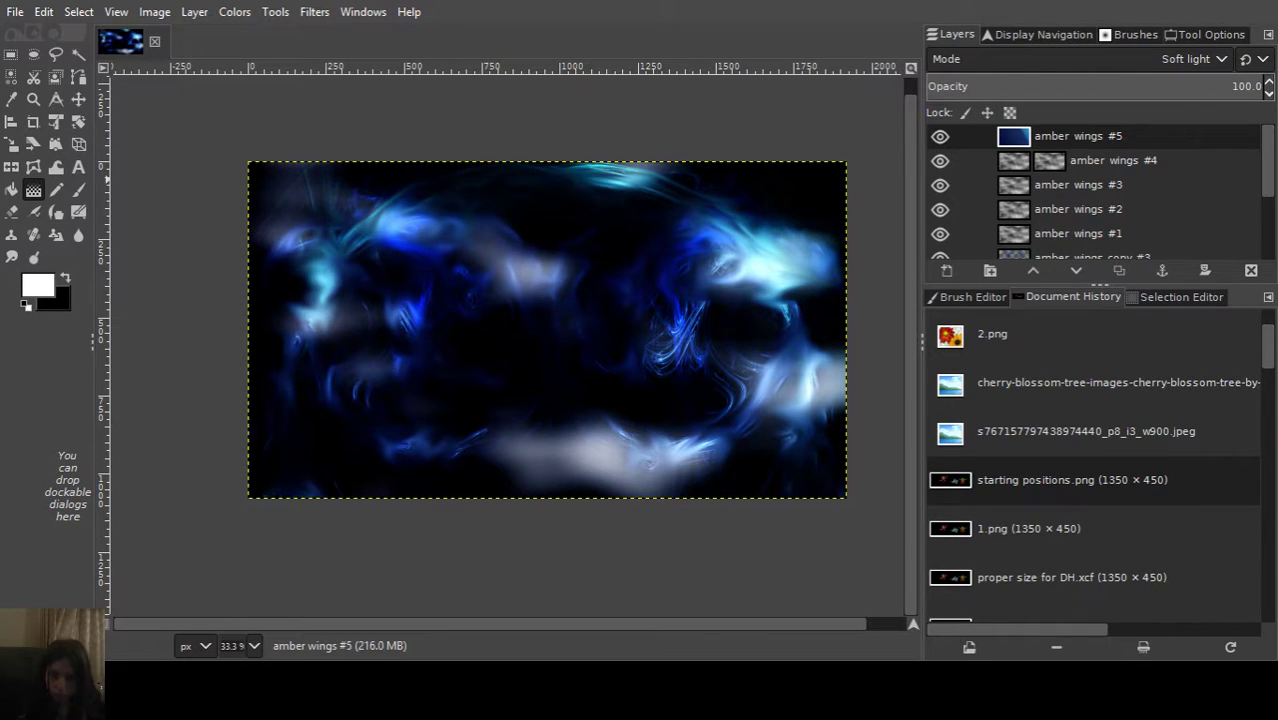
{"action": "key", "text": "ctrl+s"}
Duplicate the Soft light gradient layer amber wings #5 twice to deepen the blue tint.
{"action": "left_click", "coordinate": [1016, 142]}
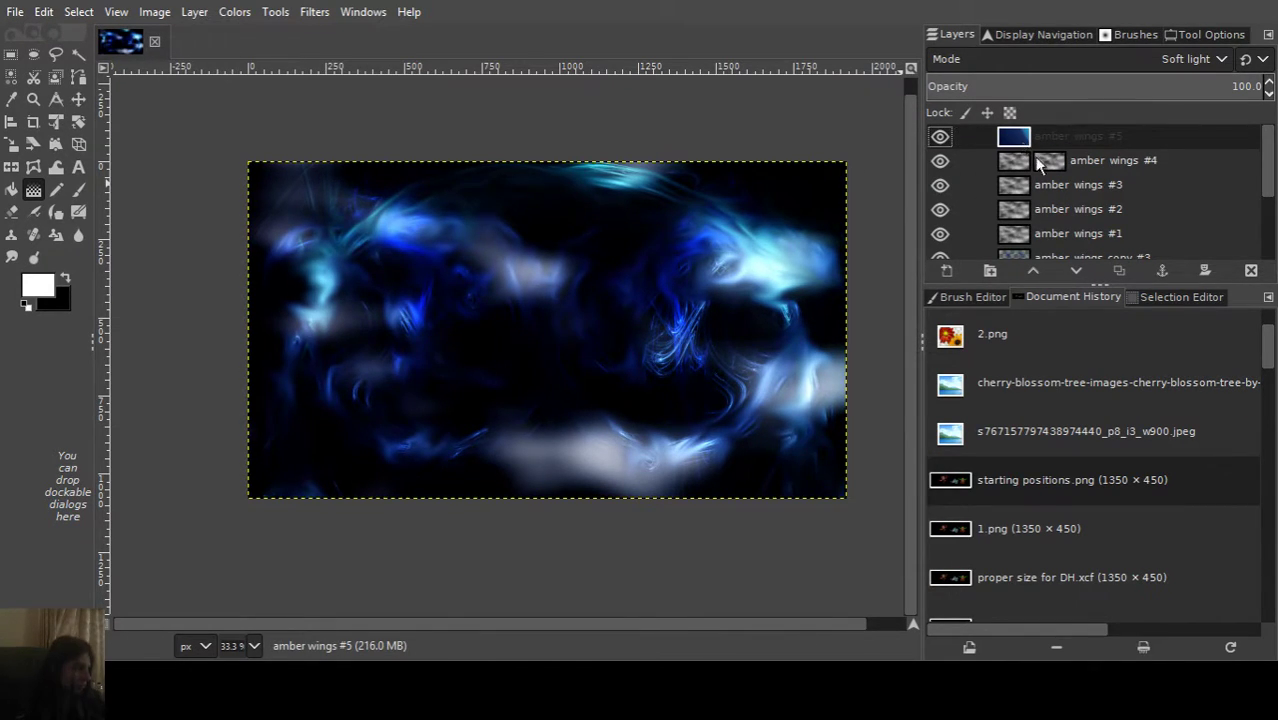
{"action": "key", "text": "shift+ctrl+d"}
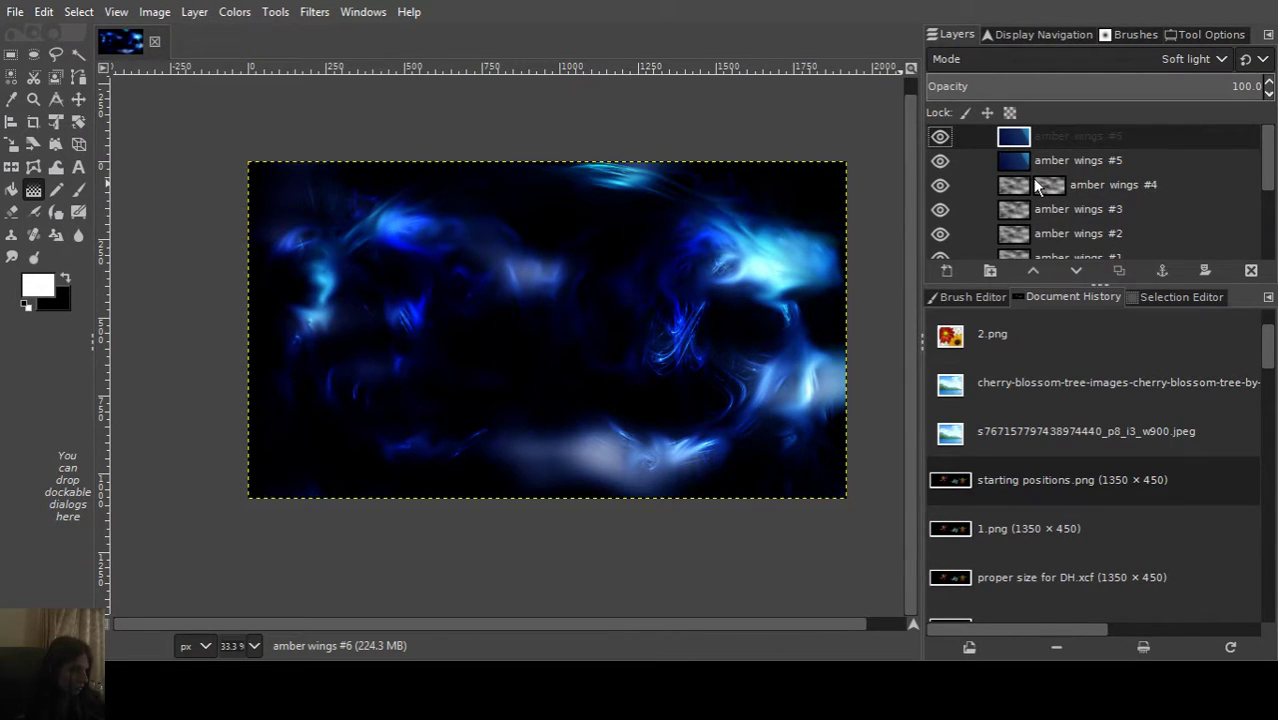
{"action": "key", "text": "shift+ctrl+d"}
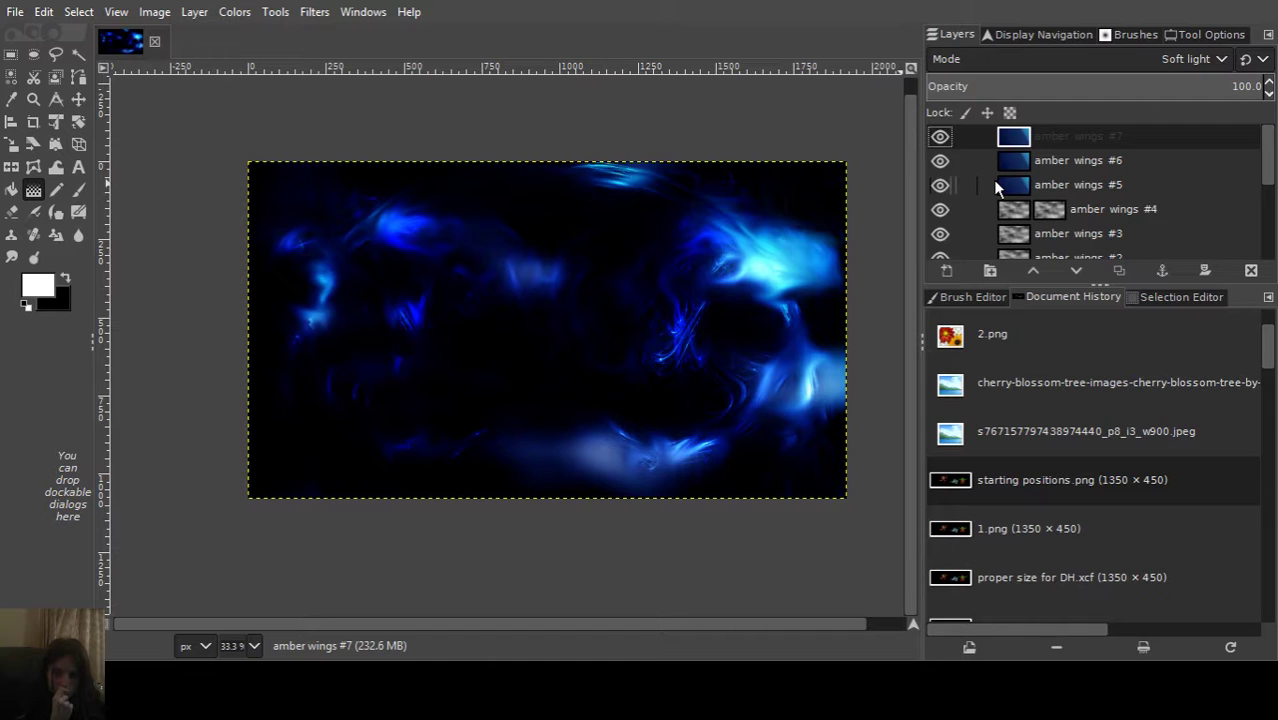
Duplicate the smudged wings layer amber wings copy #3 and hide the original.
{"action": "scroll", "coordinate": [1110, 185], "scroll_direction": "down", "scroll_amount": 10}
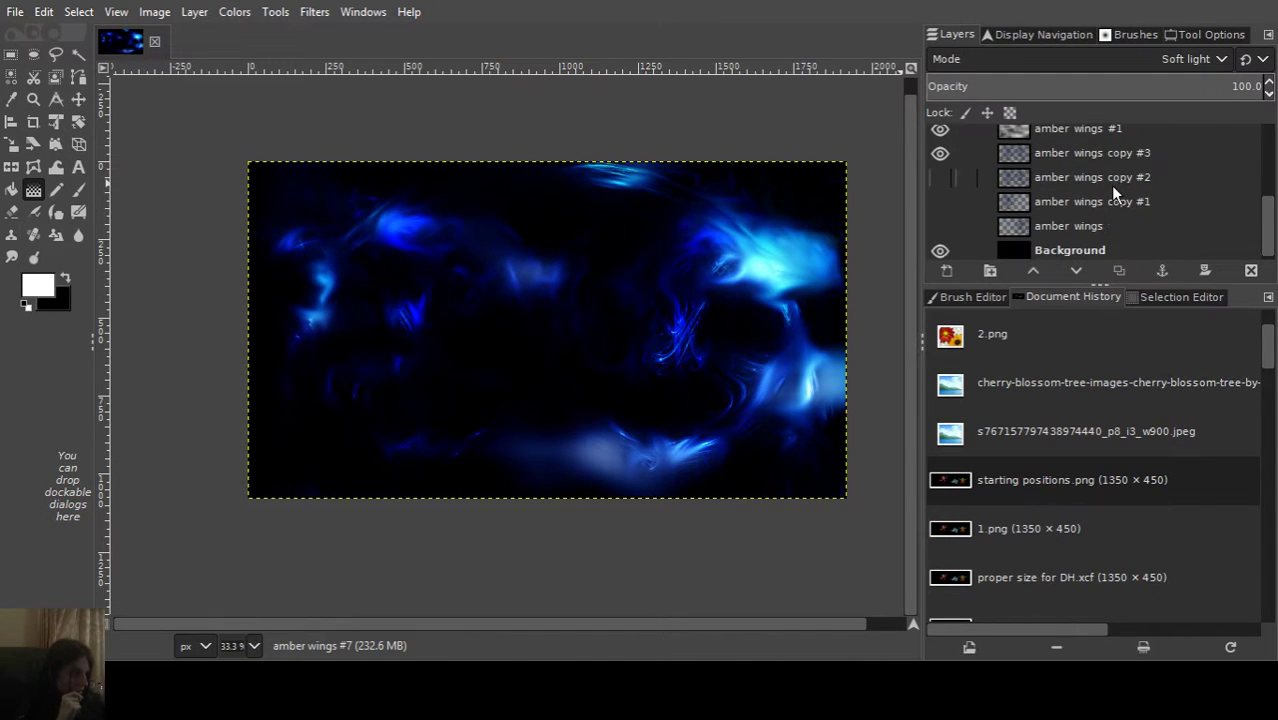
{"action": "left_click", "coordinate": [1013, 153]}
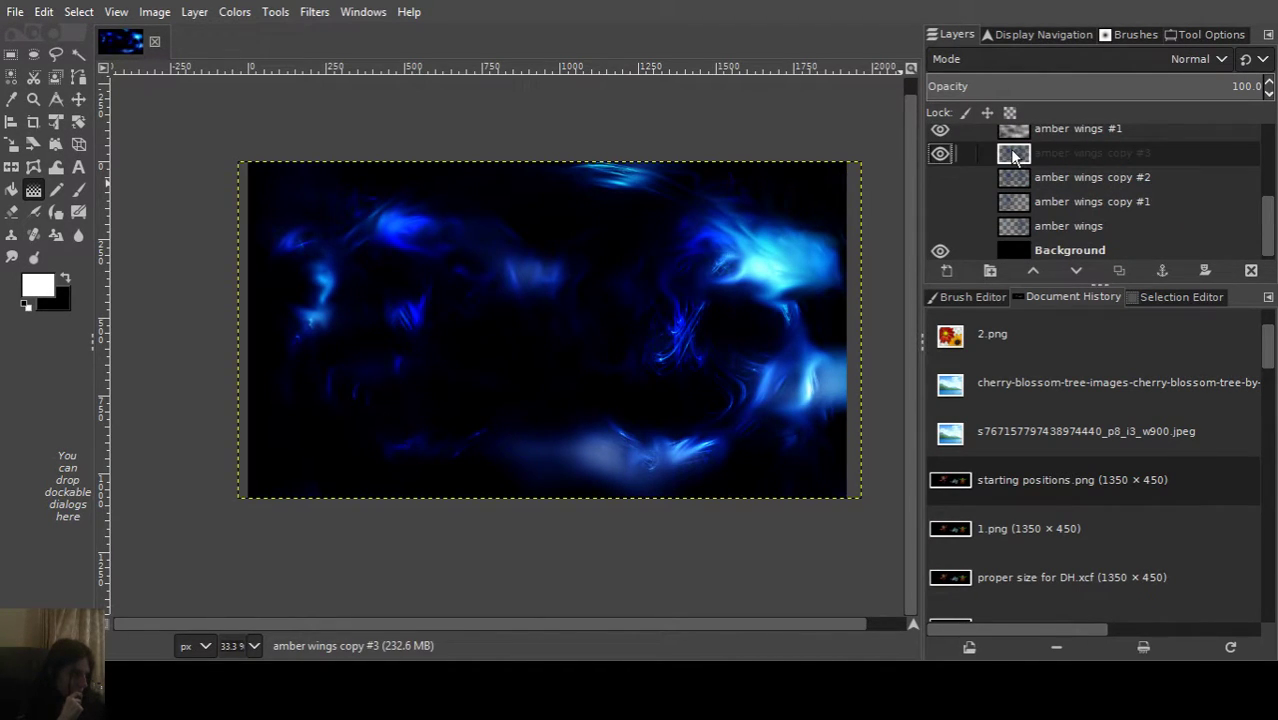
{"action": "key", "text": "shift+ctrl+d"}
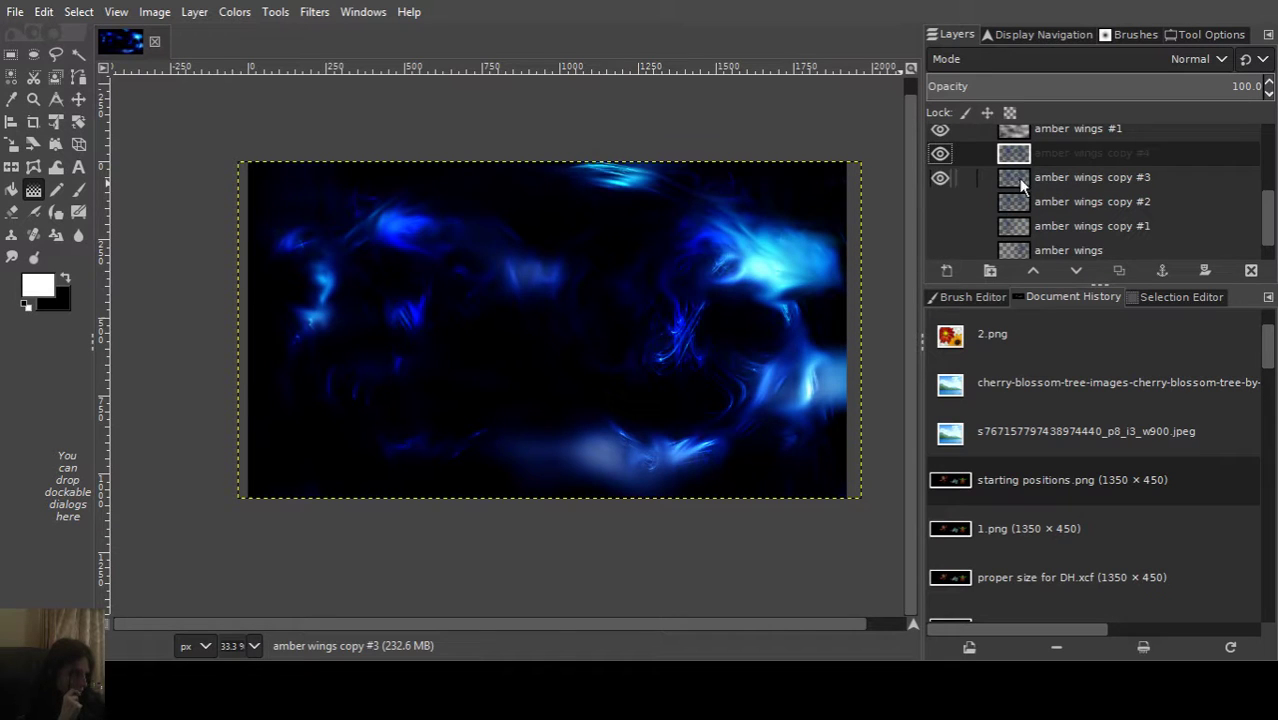
{"action": "left_click", "coordinate": [939, 176]}
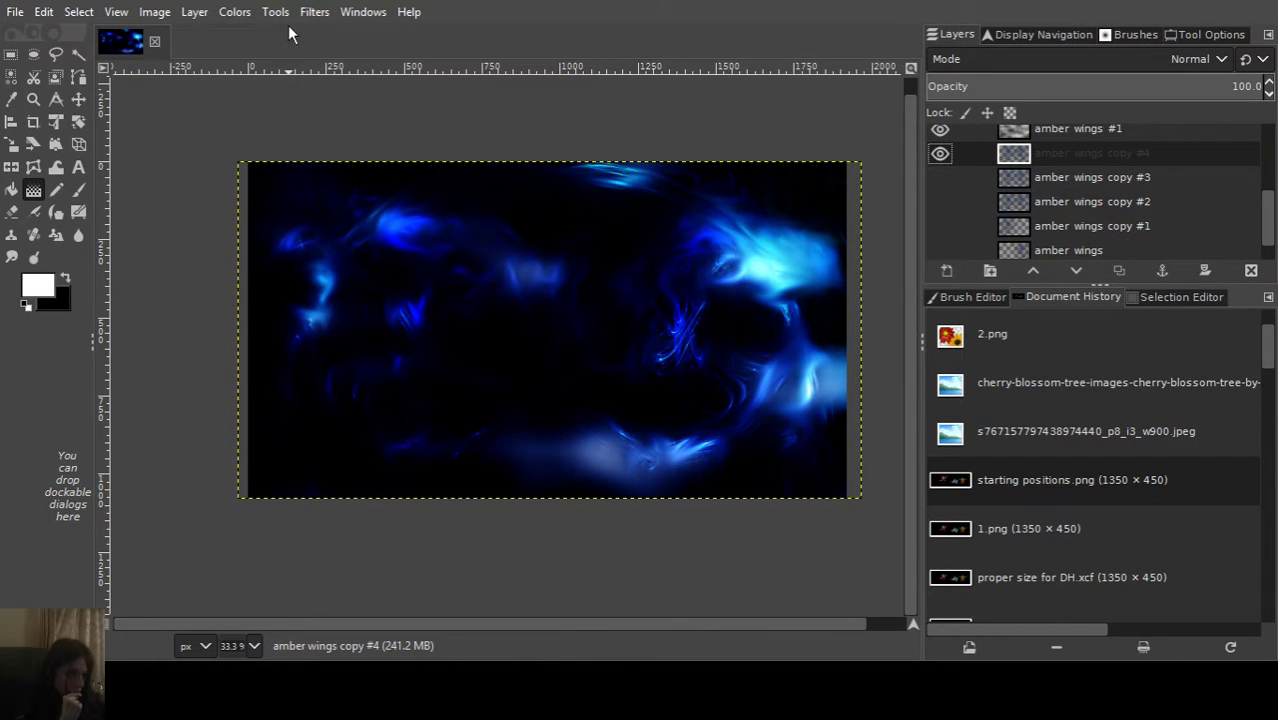
Convert the duplicated wings layer amber wings copy #4 to grayscale with Color to Gray.
{"action": "left_click", "coordinate": [236, 12]}
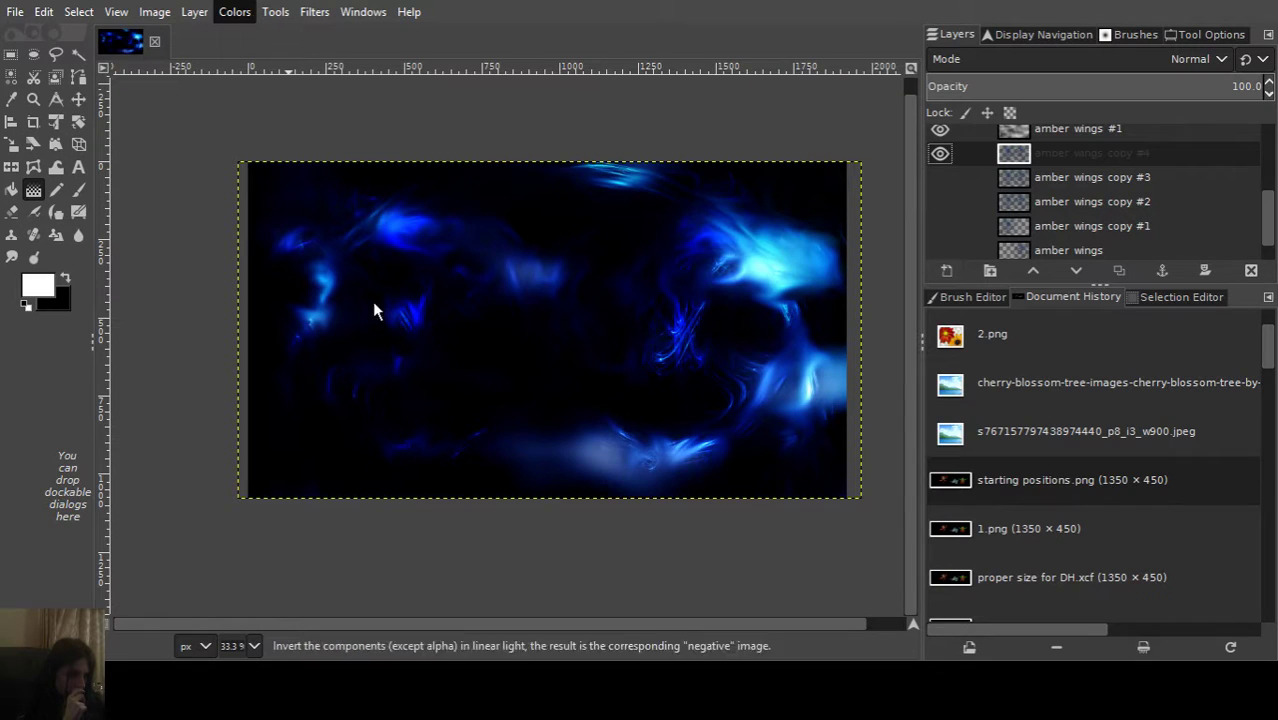
{"action": "left_click", "coordinate": [461, 428]}
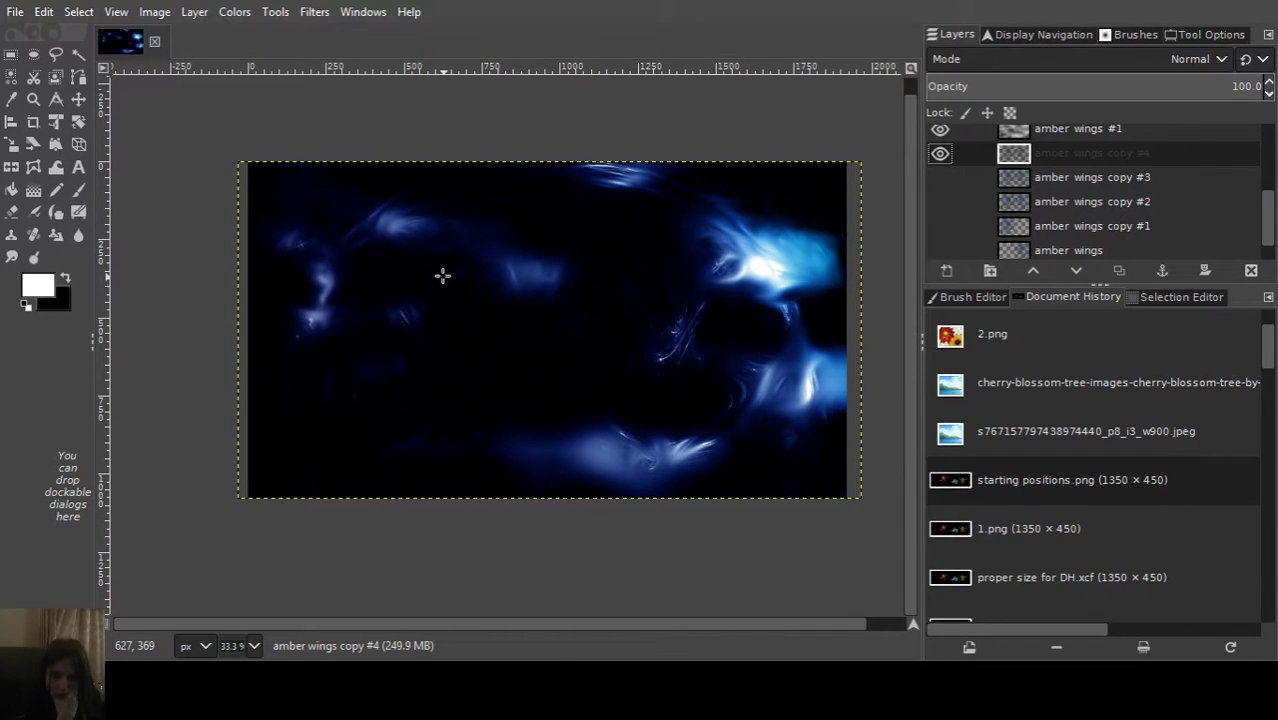
Duplicate the masked Soft light cloud layer amber wings #4 together with its layer mask.
{"action": "scroll", "coordinate": [1024, 180], "scroll_direction": "up", "scroll_amount": 2}
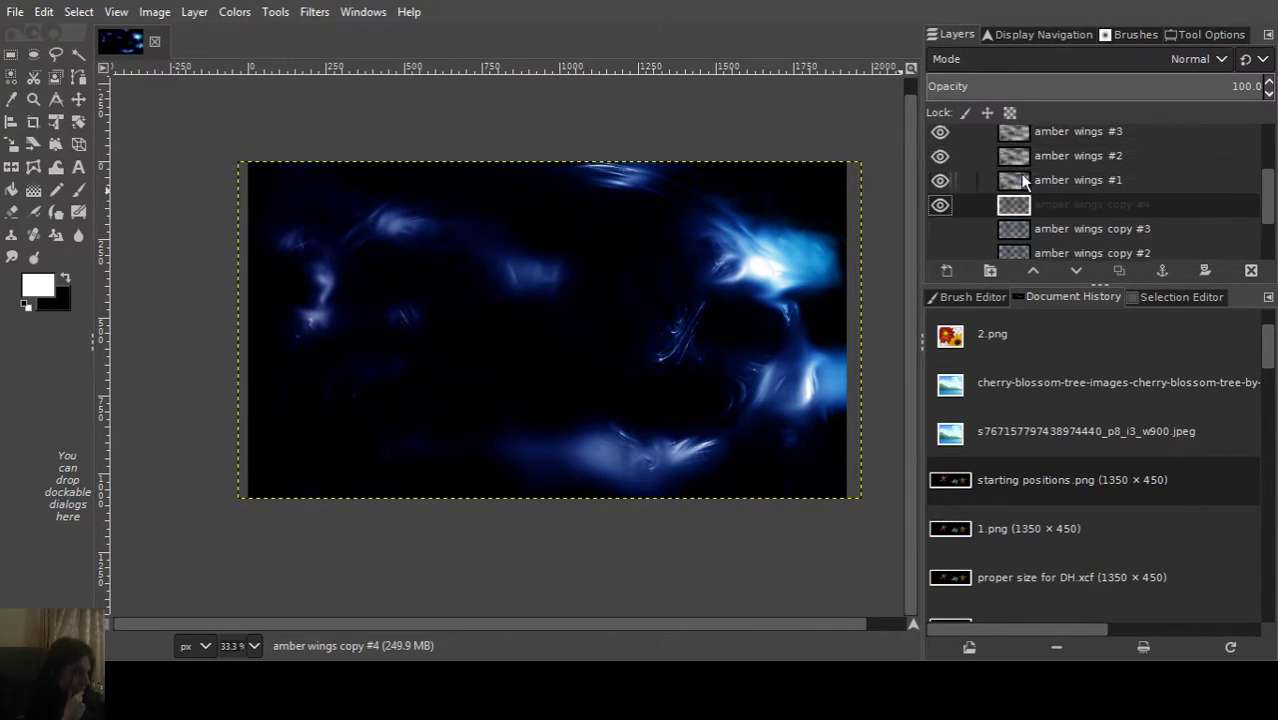
{"action": "scroll", "coordinate": [1024, 180], "scroll_direction": "up", "scroll_amount": 2}
{"action": "left_click", "coordinate": [999, 160]}
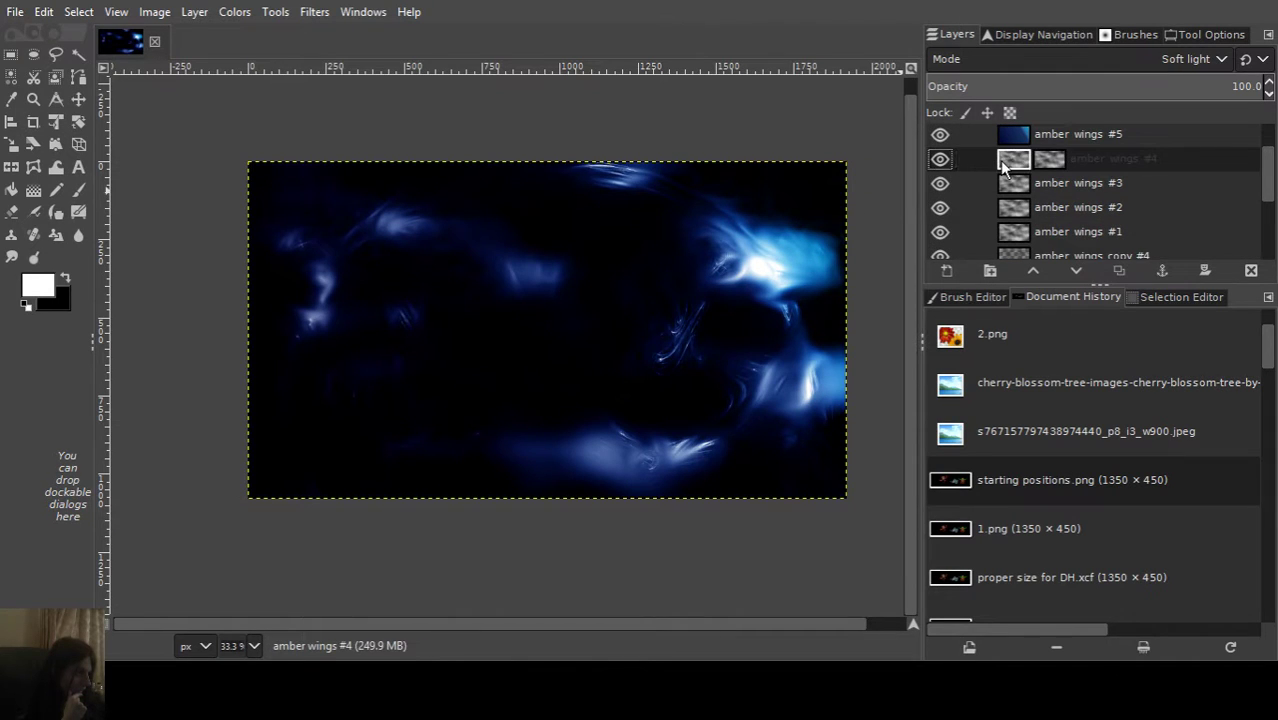
{"action": "left_click", "coordinate": [1050, 162]}
{"action": "left_click", "coordinate": [1013, 162]}
{"action": "left_click_drag", "start_coordinate": [1035, 163], "coordinate": [1034, 174]}
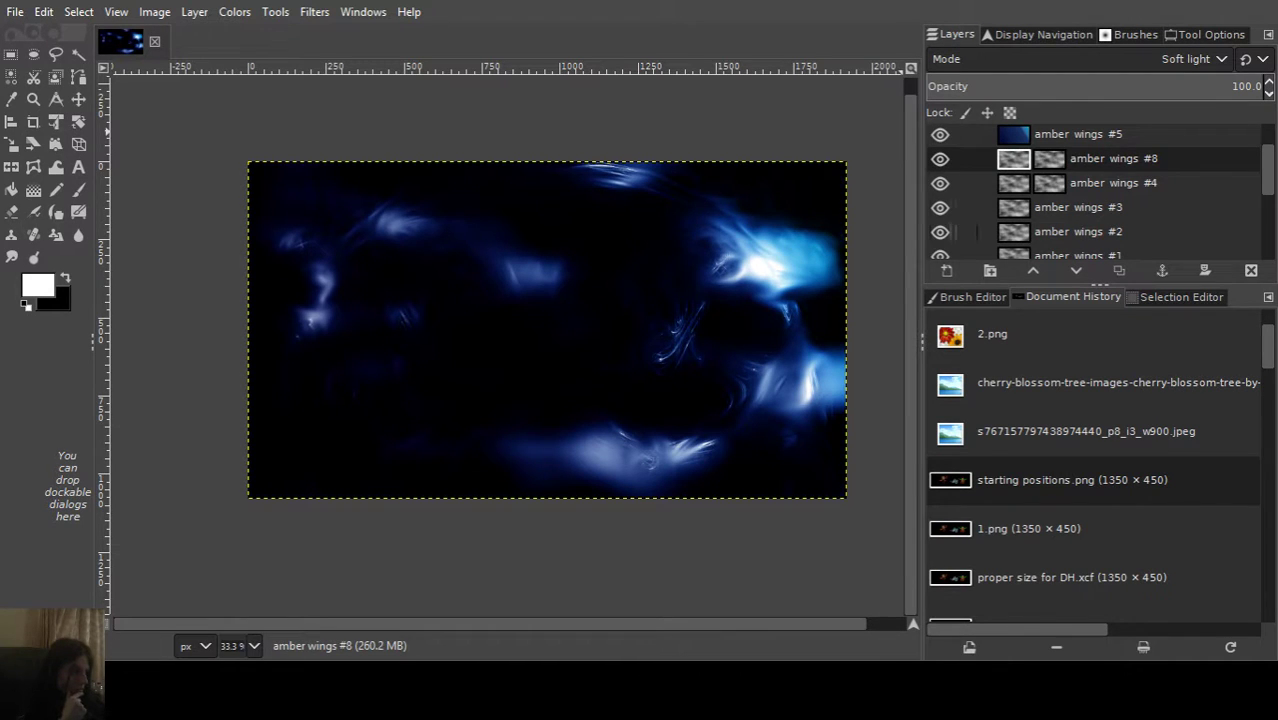
Examine the effect of cloud layer amber wings #3 on the artwork by toggling its visibility, leaving it hidden.
{"action": "scroll", "coordinate": [1250, 210], "scroll_direction": "down", "scroll_amount": 5}
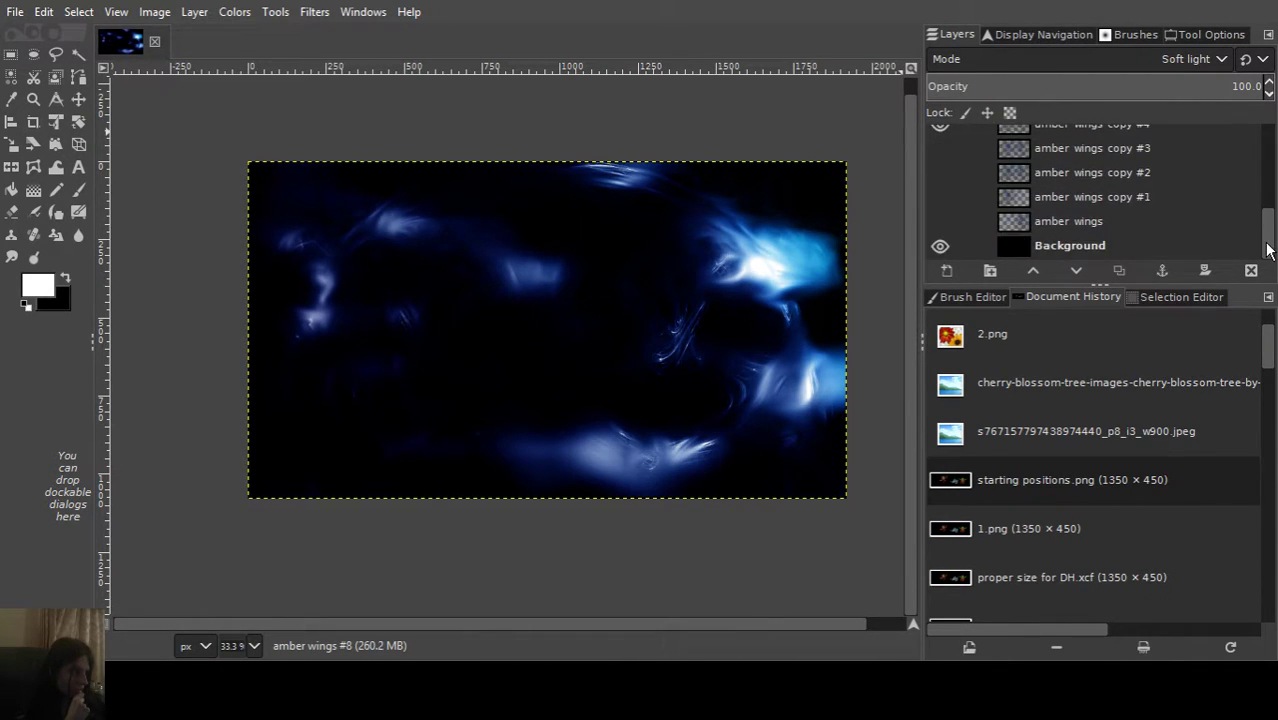
{"action": "scroll", "coordinate": [1250, 210], "scroll_direction": "up", "scroll_amount": 3}
{"action": "scroll", "coordinate": [1248, 208], "scroll_direction": "up", "scroll_amount": 1}
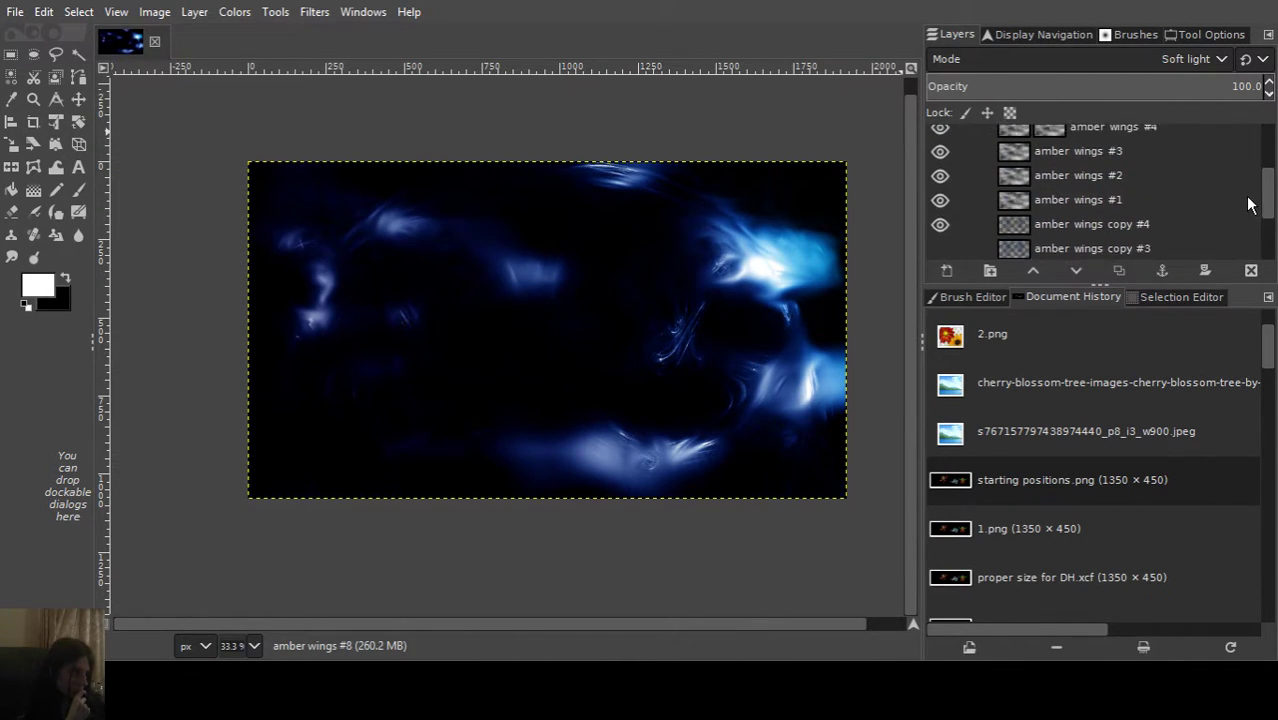
{"action": "left_click", "coordinate": [1068, 207]}
{"action": "left_click", "coordinate": [1060, 184]}
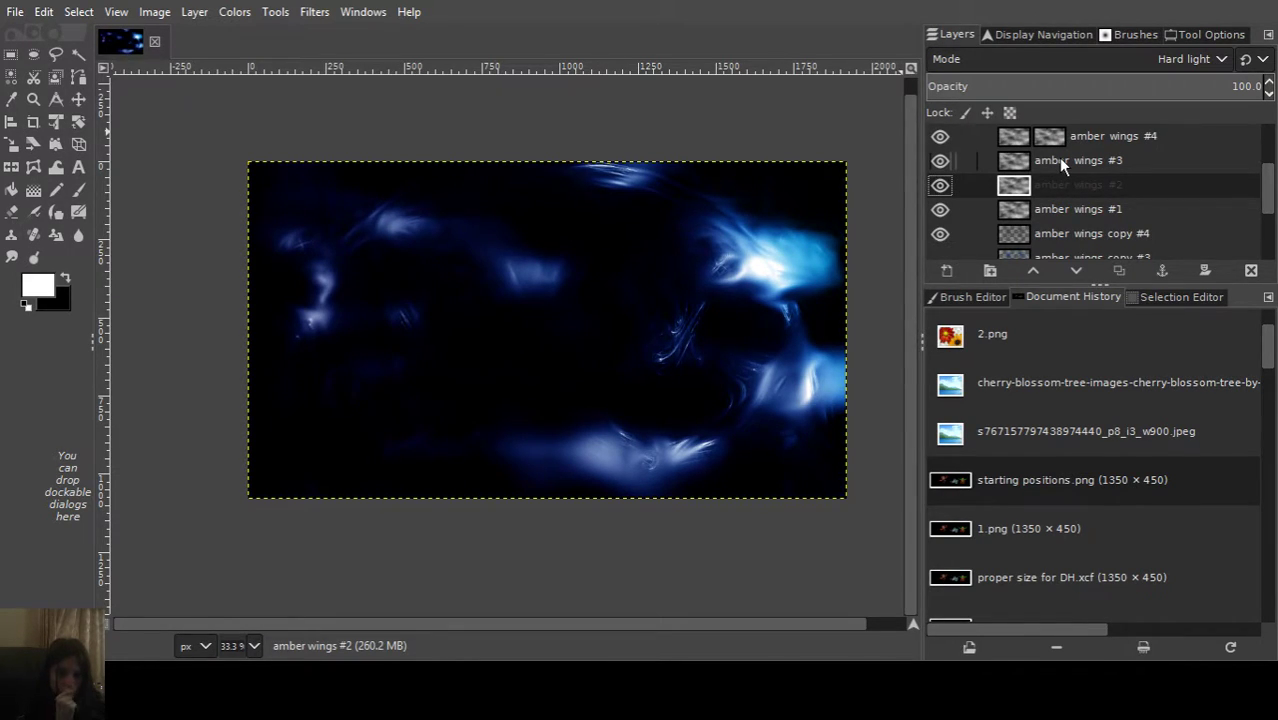
{"action": "left_click", "coordinate": [1061, 162]}
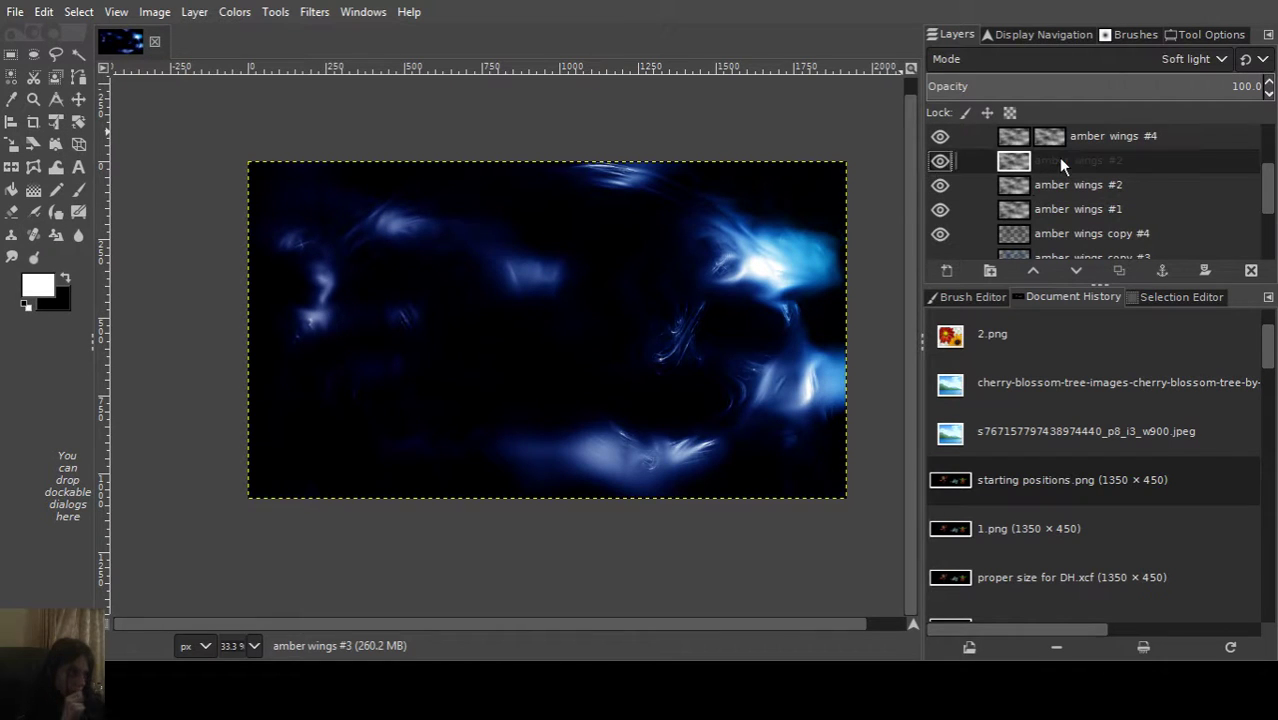
{"action": "scroll", "coordinate": [1058, 157], "scroll_direction": "up", "scroll_amount": 1}
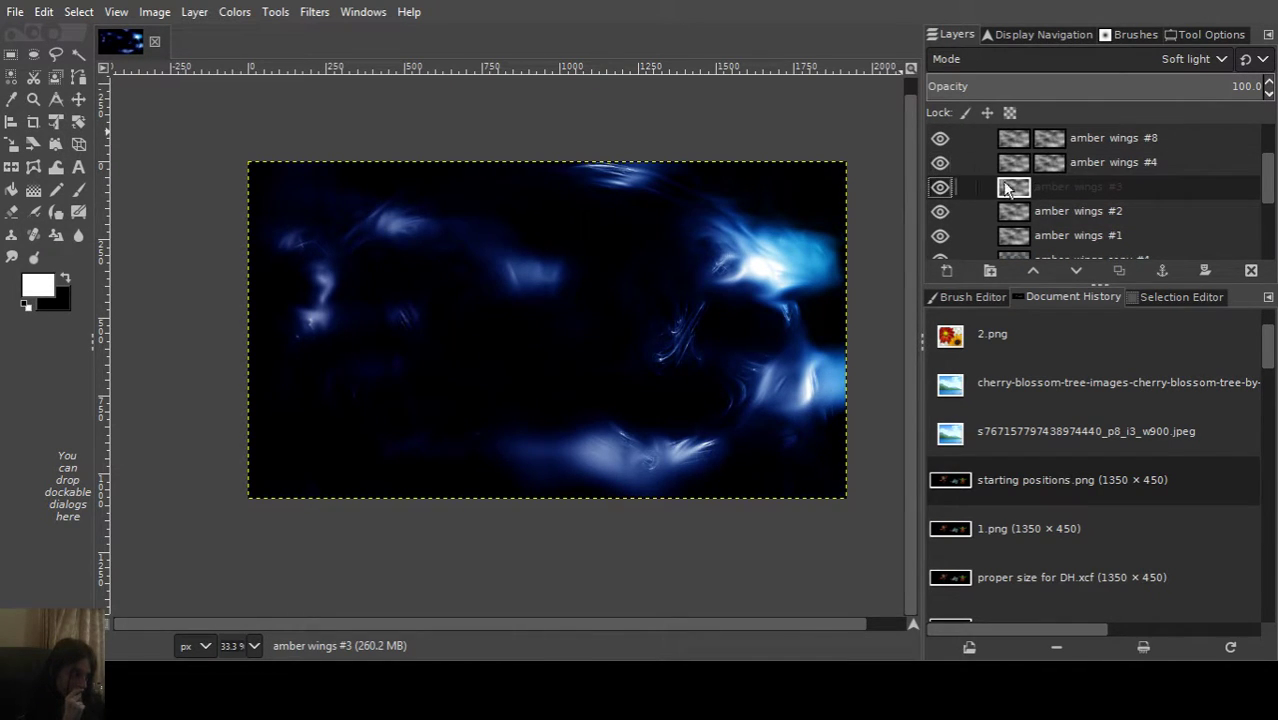
{"action": "left_click", "coordinate": [935, 186]}
{"action": "left_click", "coordinate": [935, 186]}
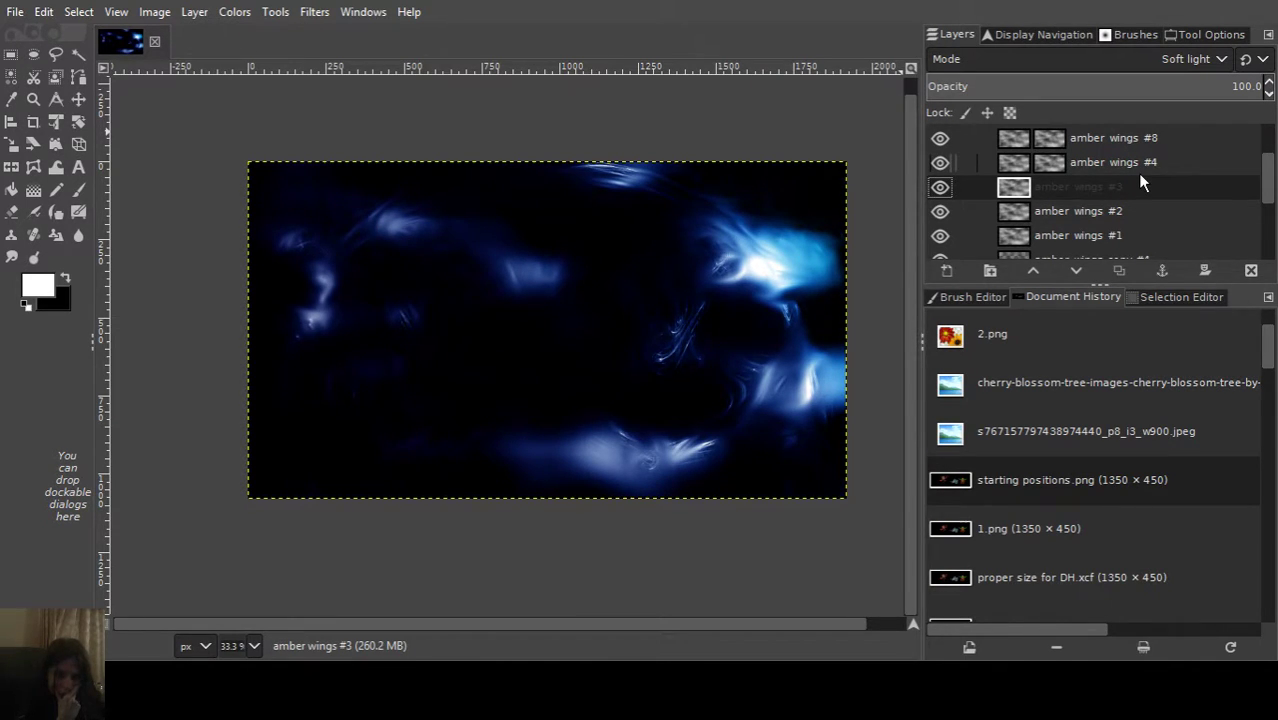
{"action": "left_click", "coordinate": [940, 187]}
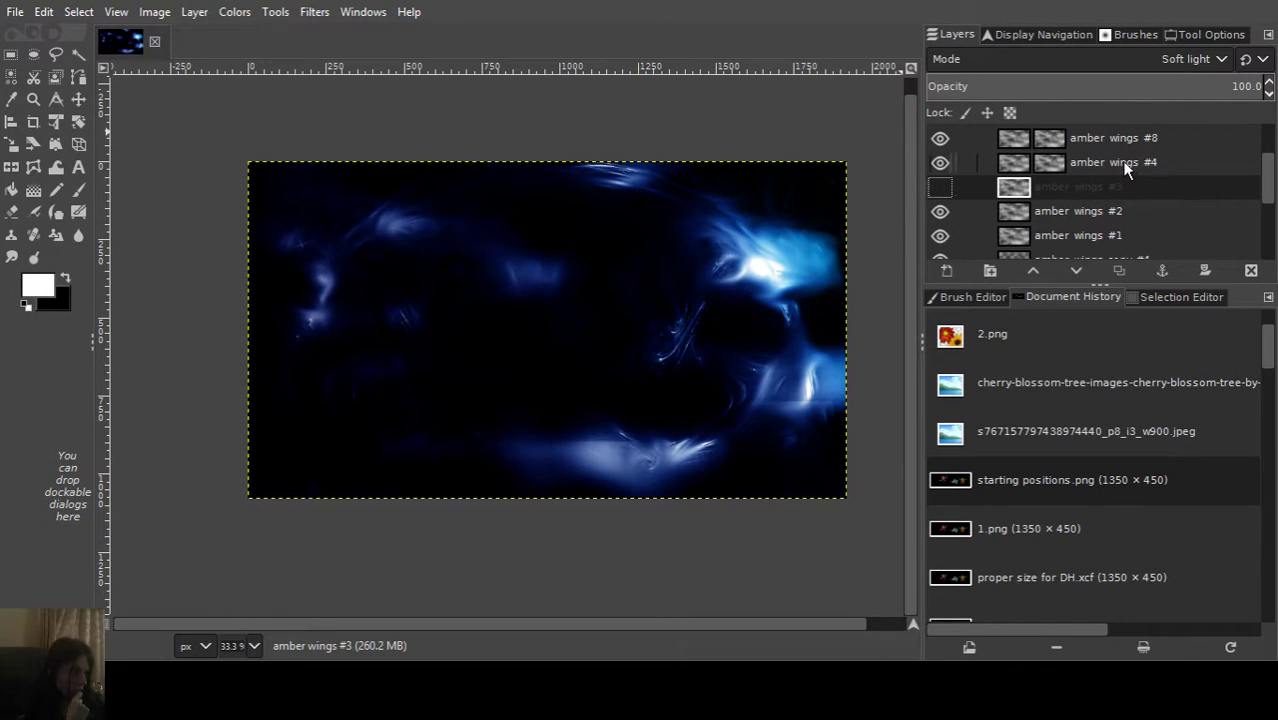
Look through the masked cloud layers amber wings #4 and #8 and the blue gradient layers #5 to #7.
{"action": "left_click", "coordinate": [1124, 166]}
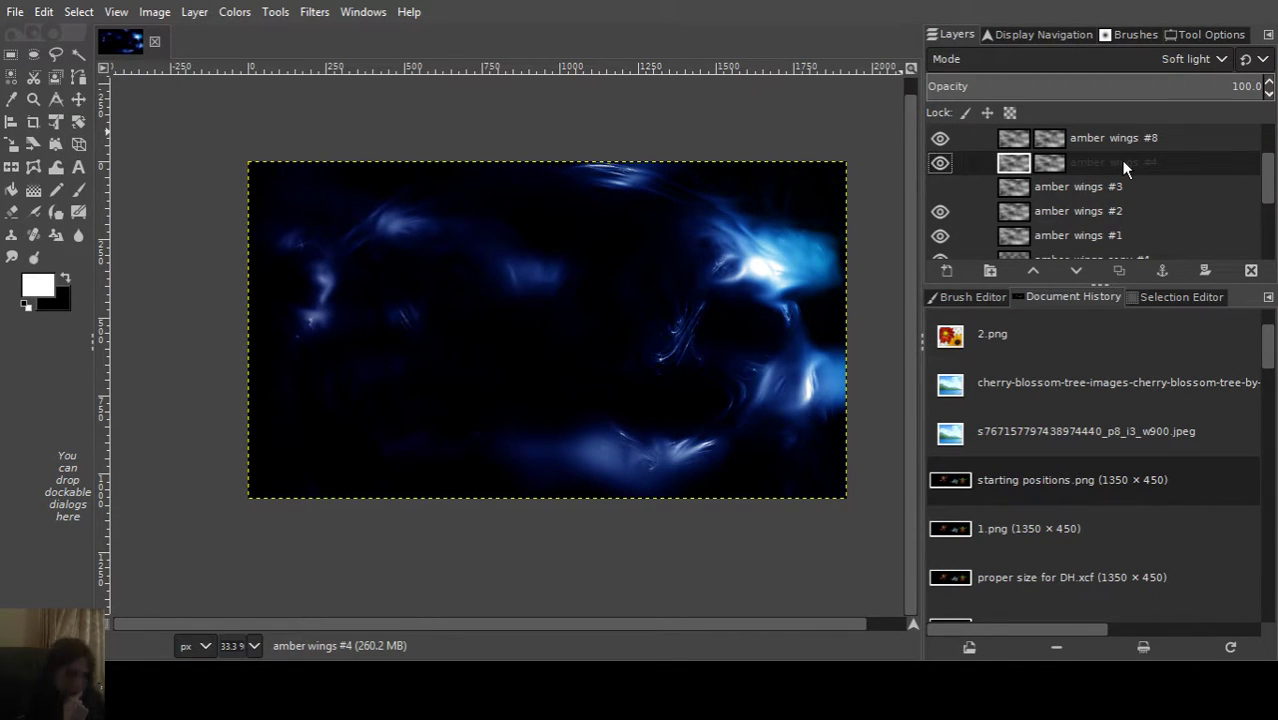
{"action": "left_click", "coordinate": [1108, 141]}
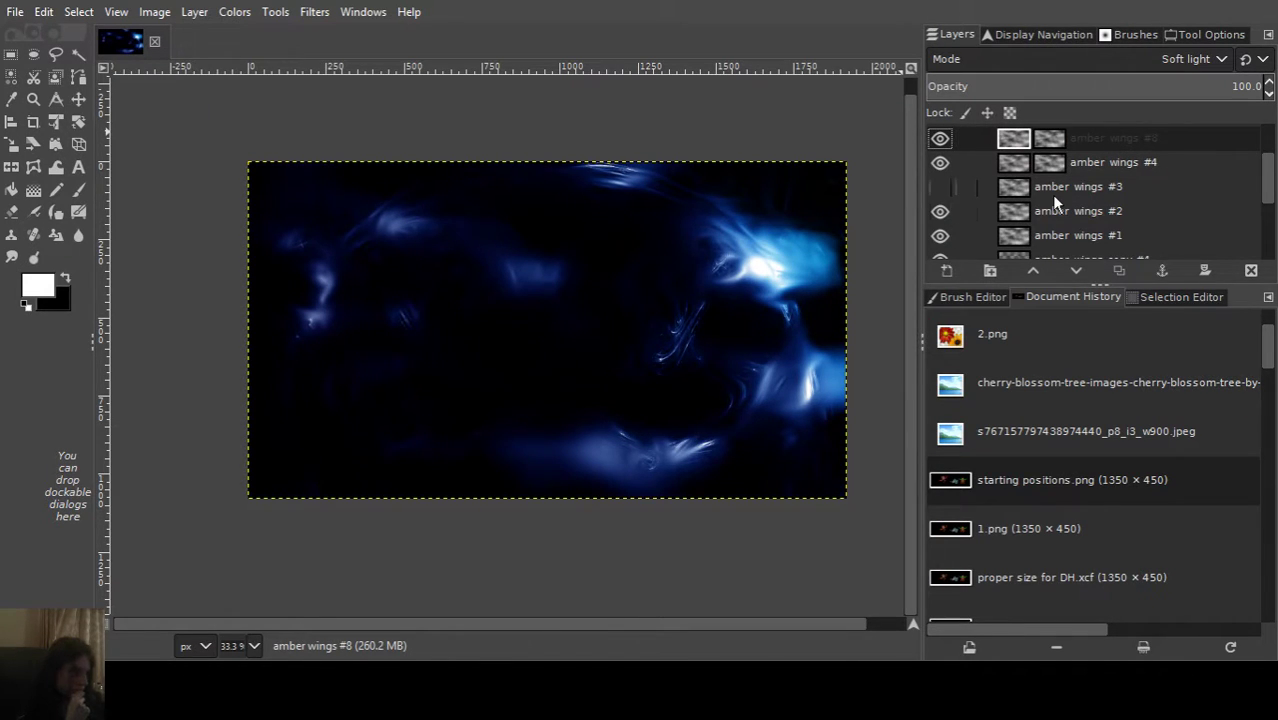
{"action": "scroll", "coordinate": [1051, 188], "scroll_direction": "up", "scroll_amount": 1}
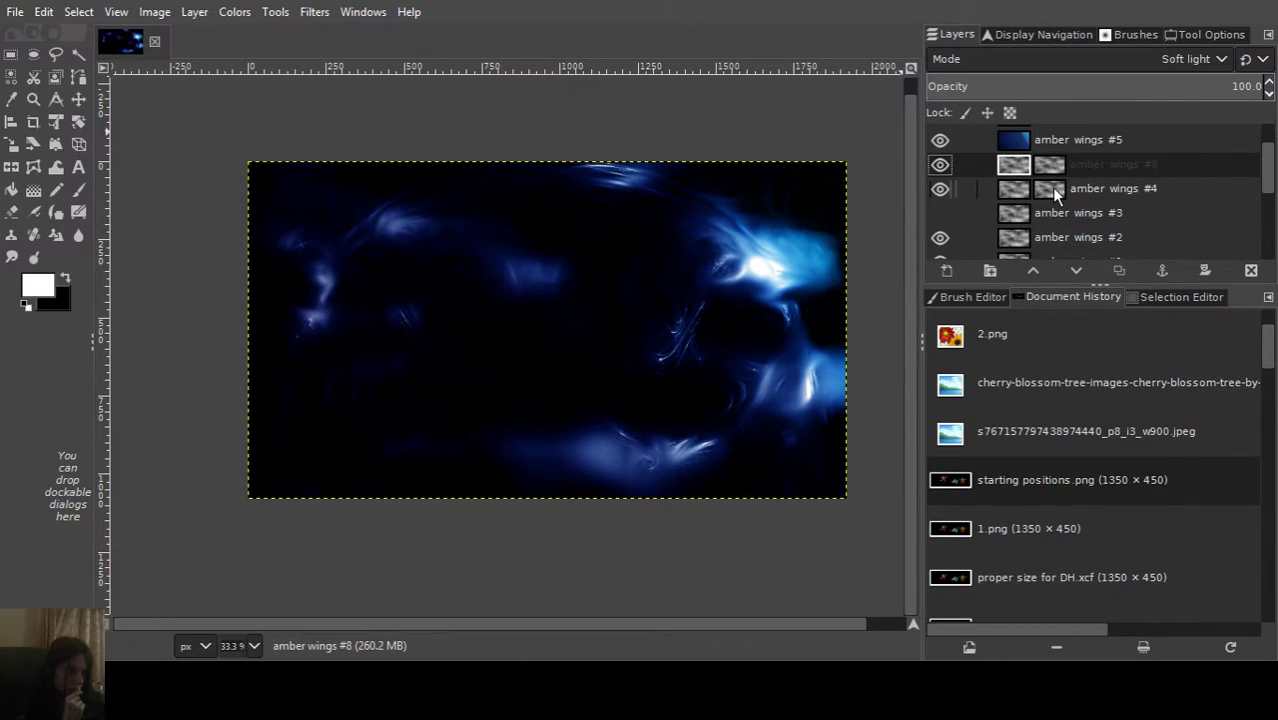
{"action": "scroll", "coordinate": [1051, 187], "scroll_direction": "up", "scroll_amount": 1}
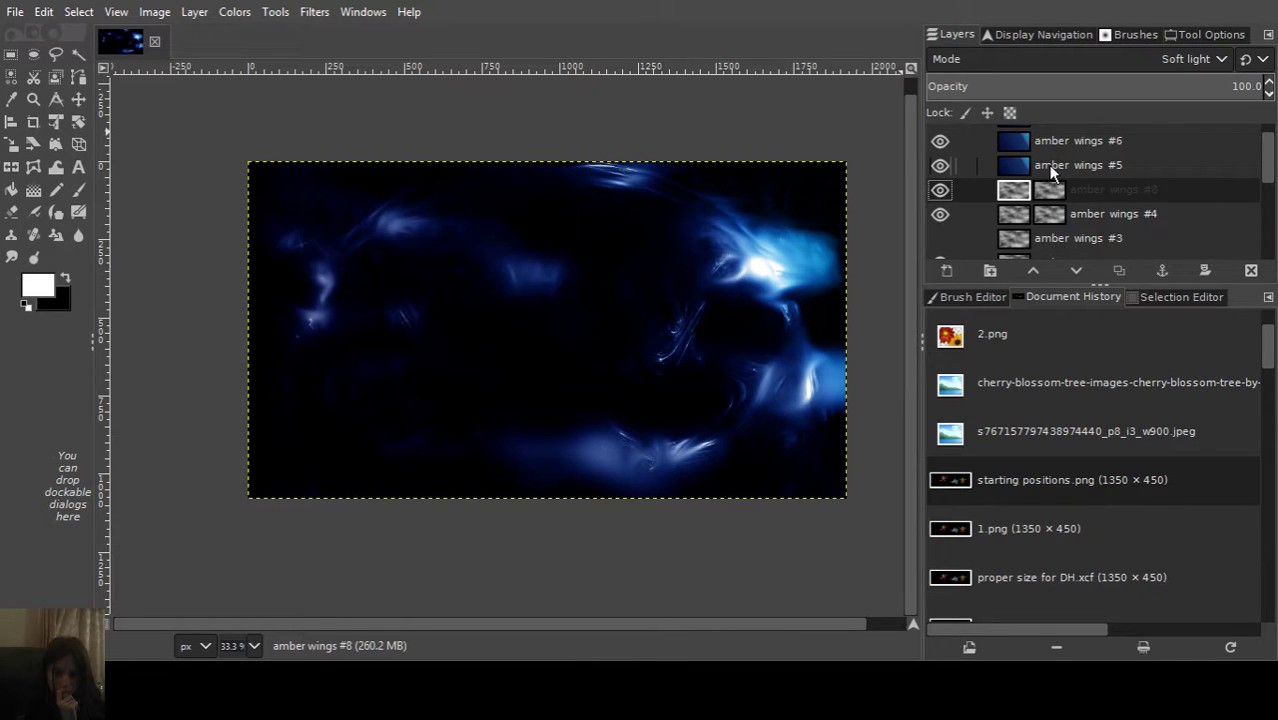
{"action": "scroll", "coordinate": [1048, 165], "scroll_direction": "up", "scroll_amount": 1}
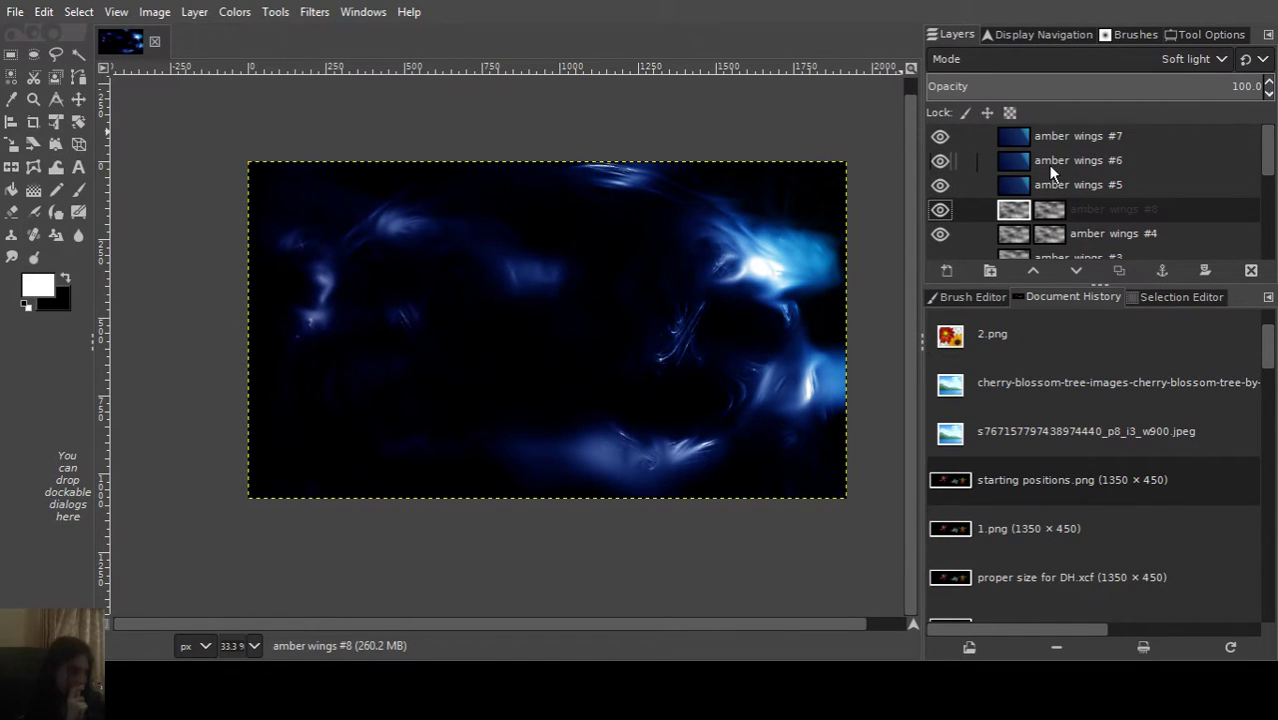
{"action": "left_click", "coordinate": [1043, 133]}
{"action": "left_click", "coordinate": [1051, 168]}
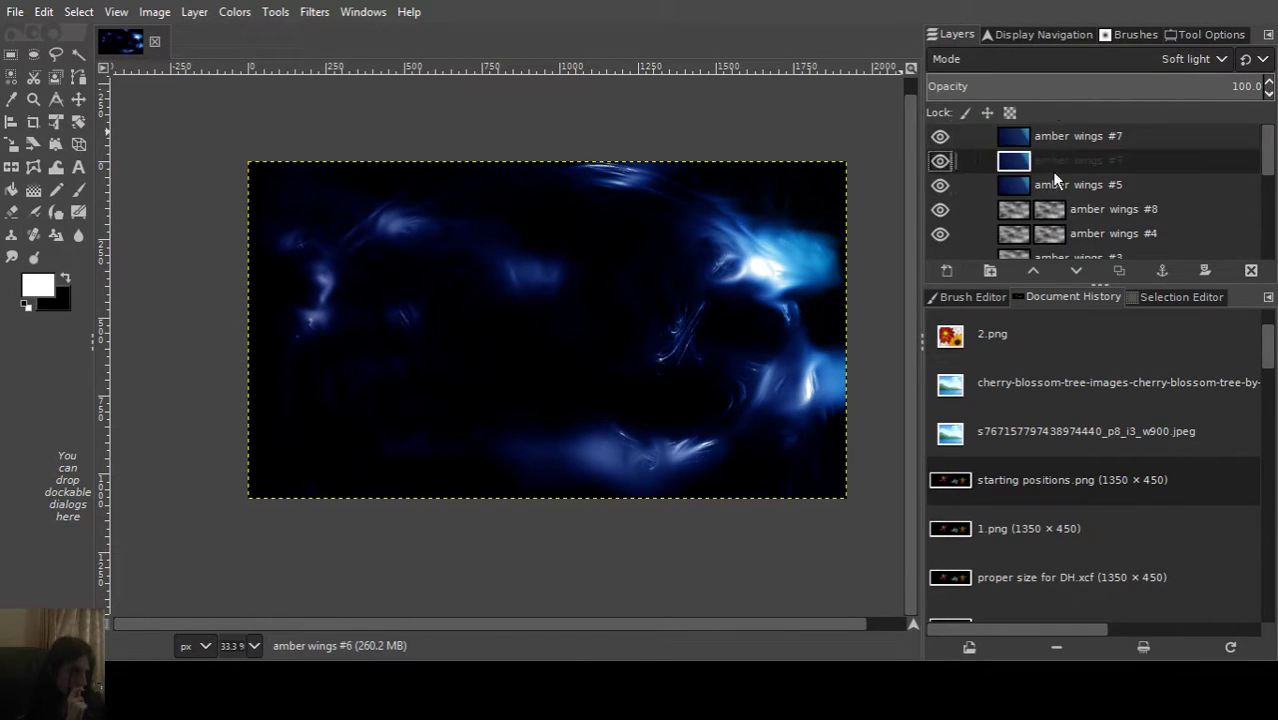
{"action": "left_click", "coordinate": [1051, 178]}
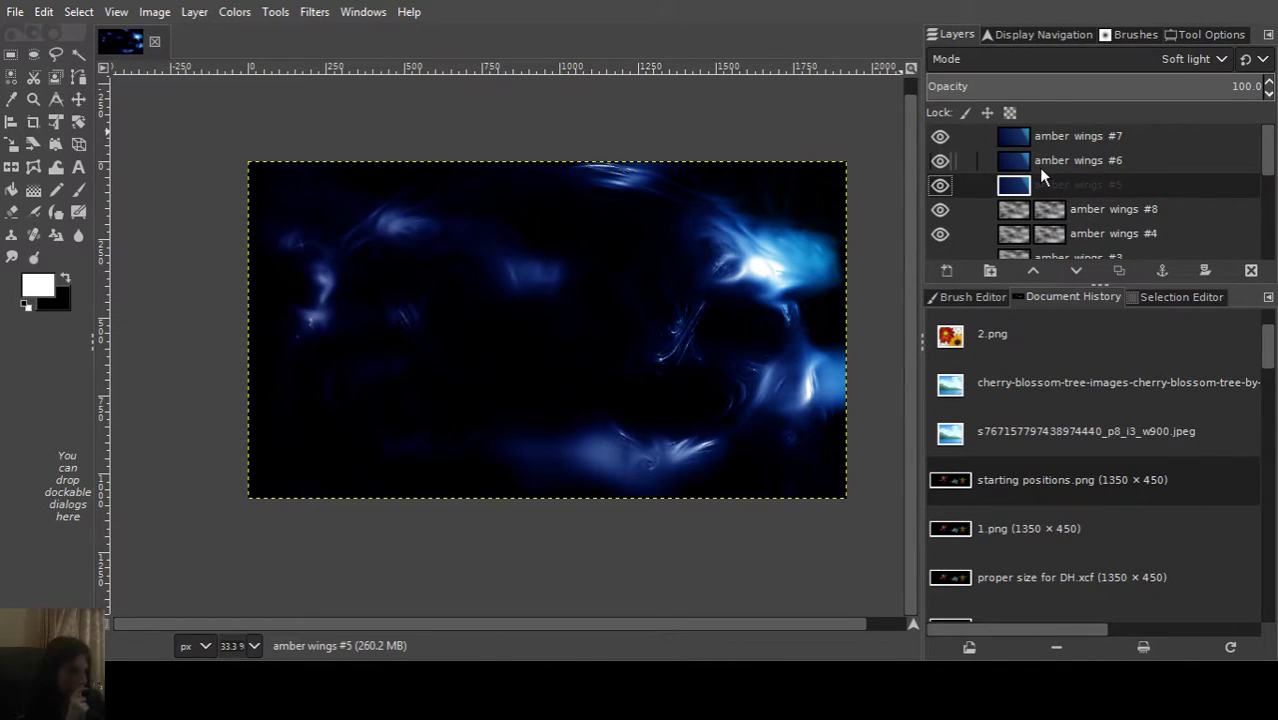
Compare the artwork with and without cloud layer amber wings #3 and leave the layer visible.
{"action": "scroll", "coordinate": [1038, 167], "scroll_direction": "down", "scroll_amount": 3}
{"action": "left_click", "coordinate": [1026, 182]}
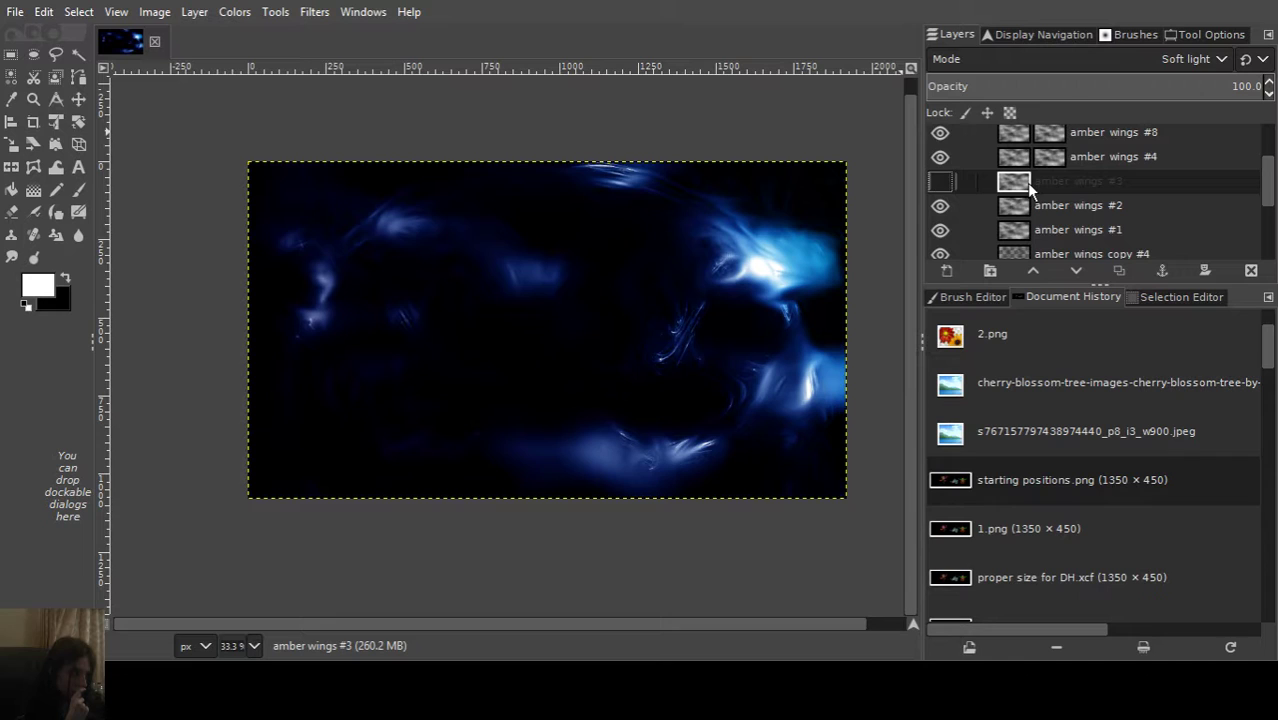
{"action": "left_click", "coordinate": [940, 180]}
{"action": "left_click", "coordinate": [940, 180]}
{"action": "left_click", "coordinate": [940, 180]}
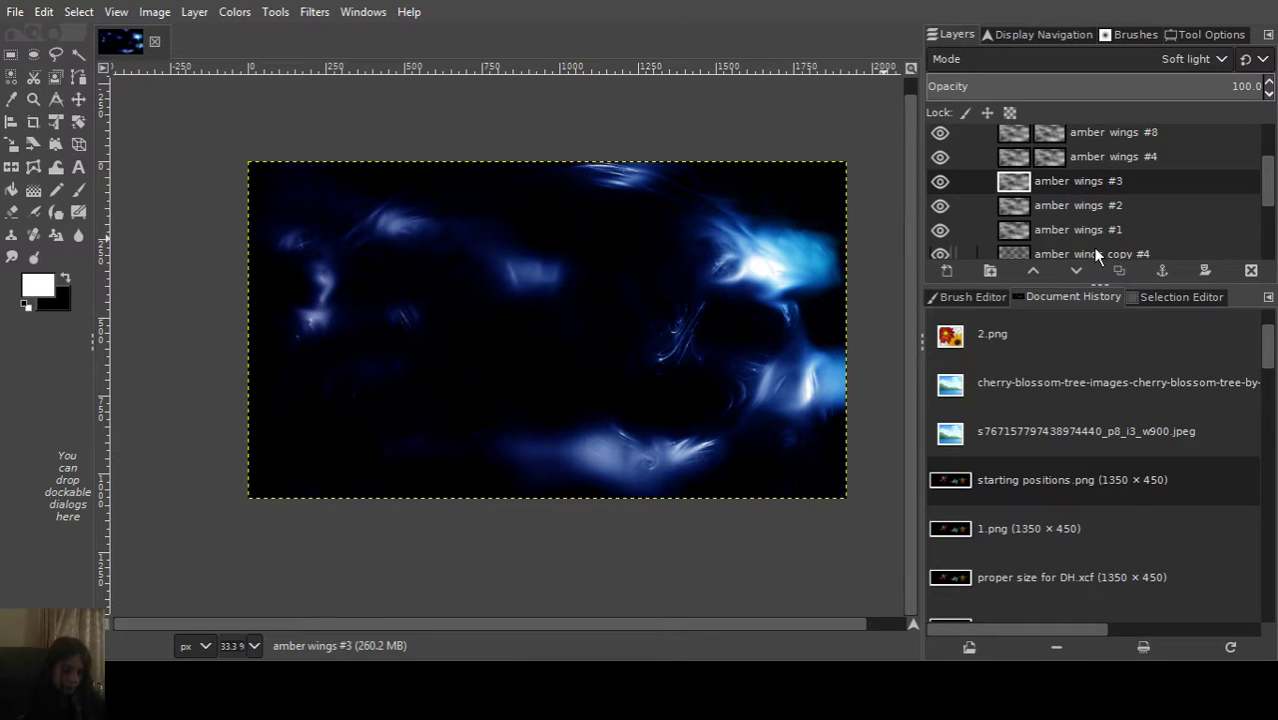
Reset the Paintbrush options to the Sparks brush at size 60 and add two transparent layers above amber wings #7.
{"action": "double_click", "coordinate": [77, 192]}
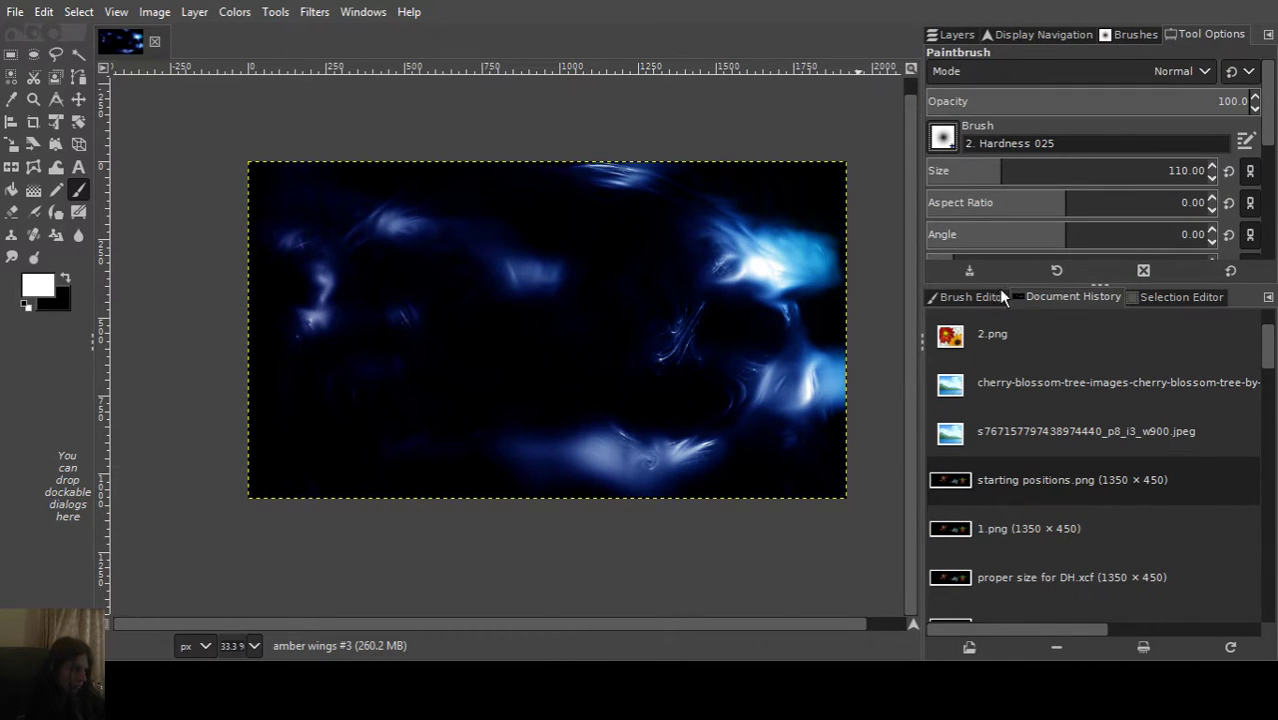
{"action": "left_click", "coordinate": [1056, 270]}
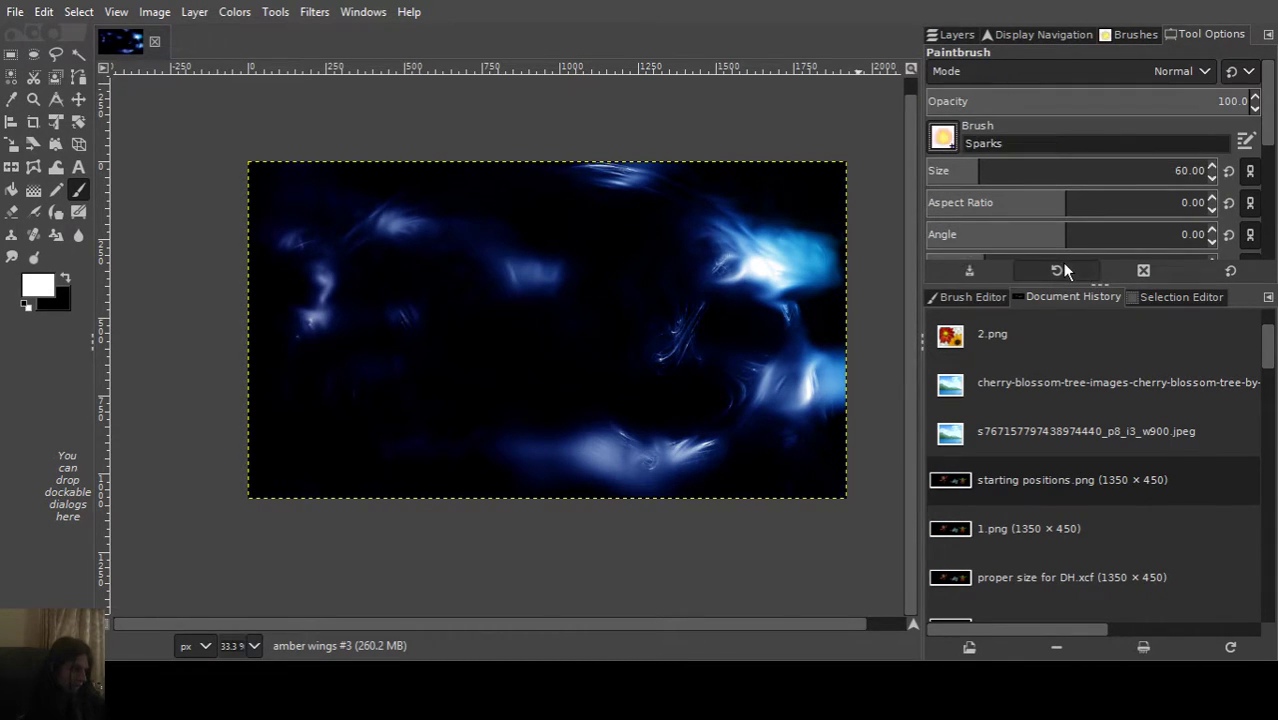
{"action": "left_click", "coordinate": [952, 36]}
{"action": "scroll", "coordinate": [1016, 150], "scroll_direction": "up", "scroll_amount": 2}
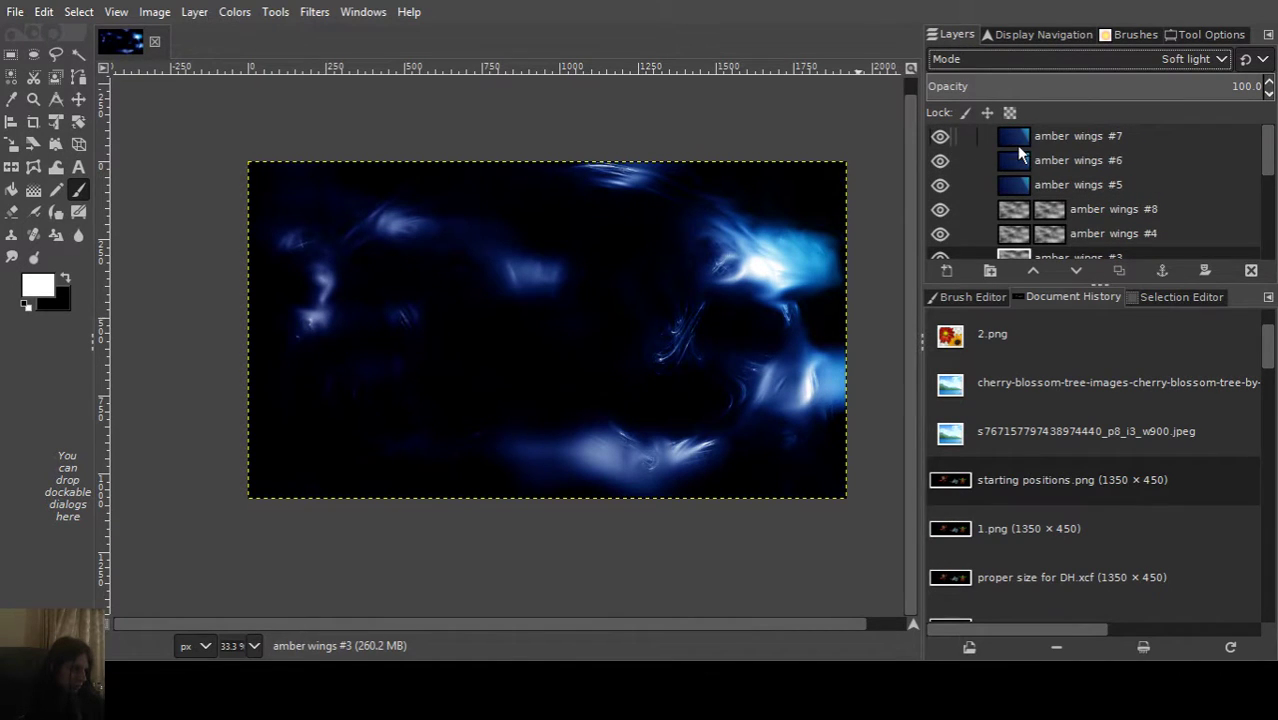
{"action": "left_click", "coordinate": [1027, 139]}
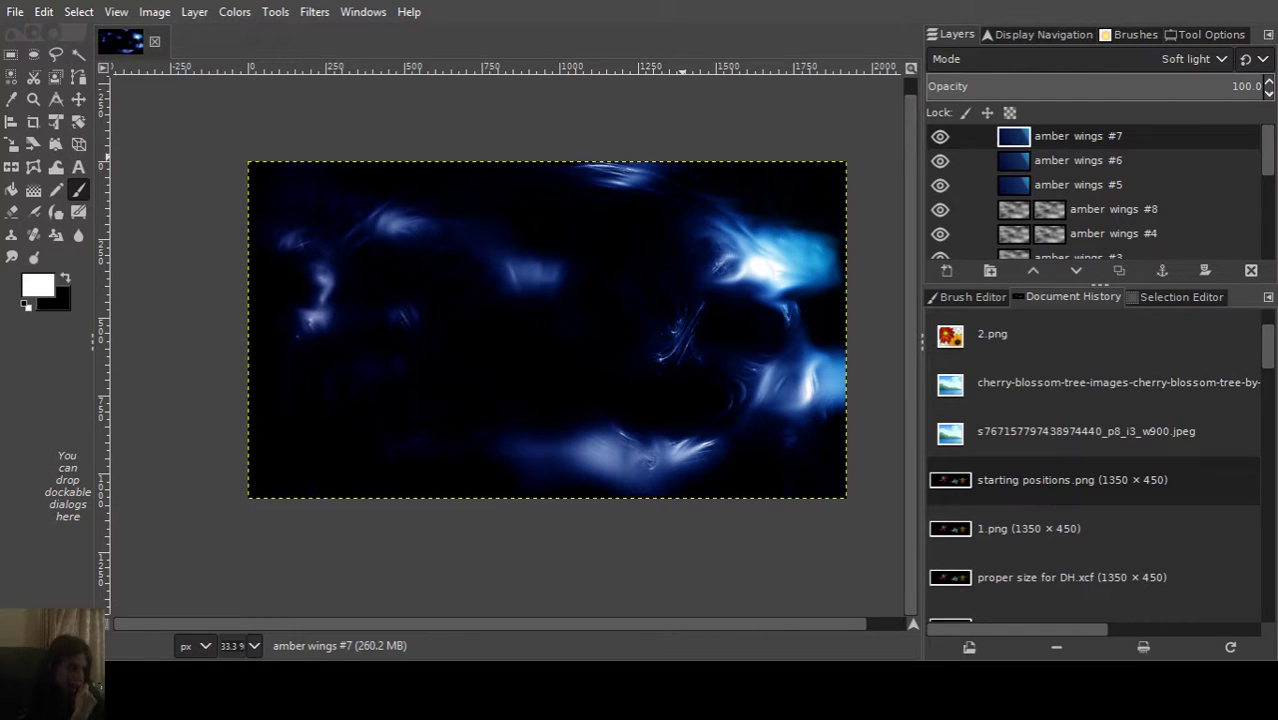
{"action": "key", "text": "shift+ctrl+n"}
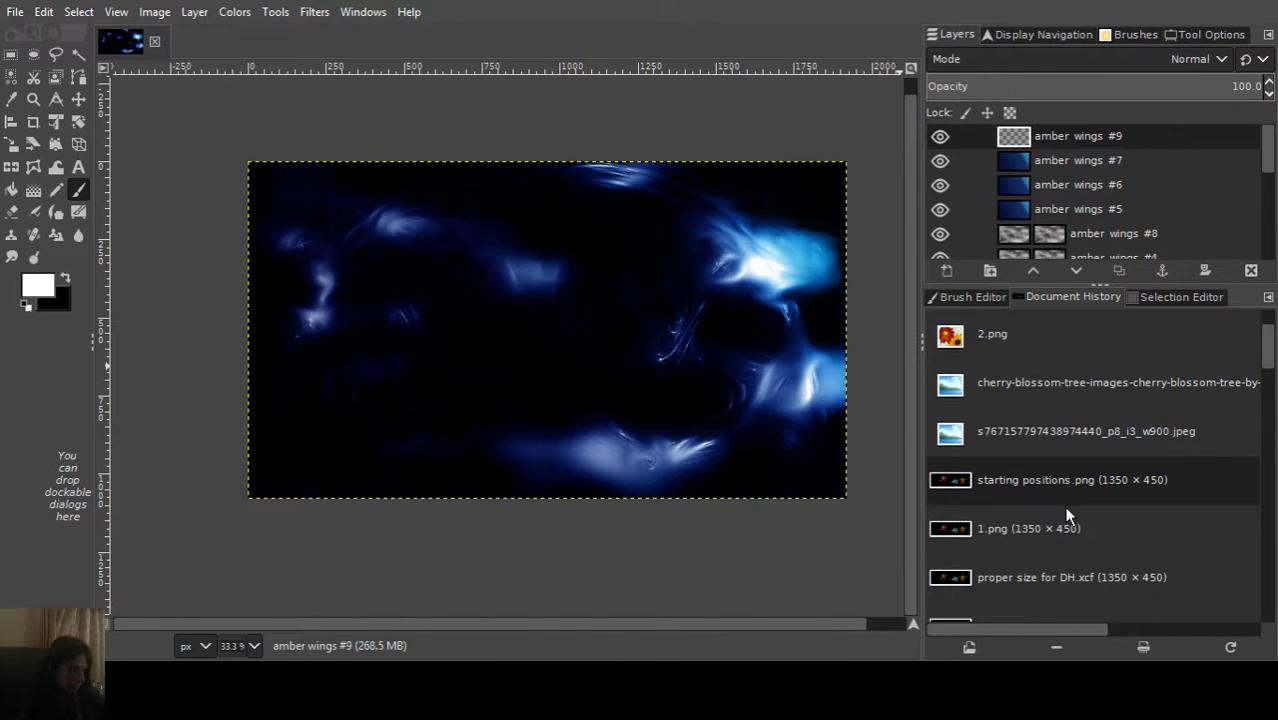
{"action": "key", "text": "shift+ctrl+n"}
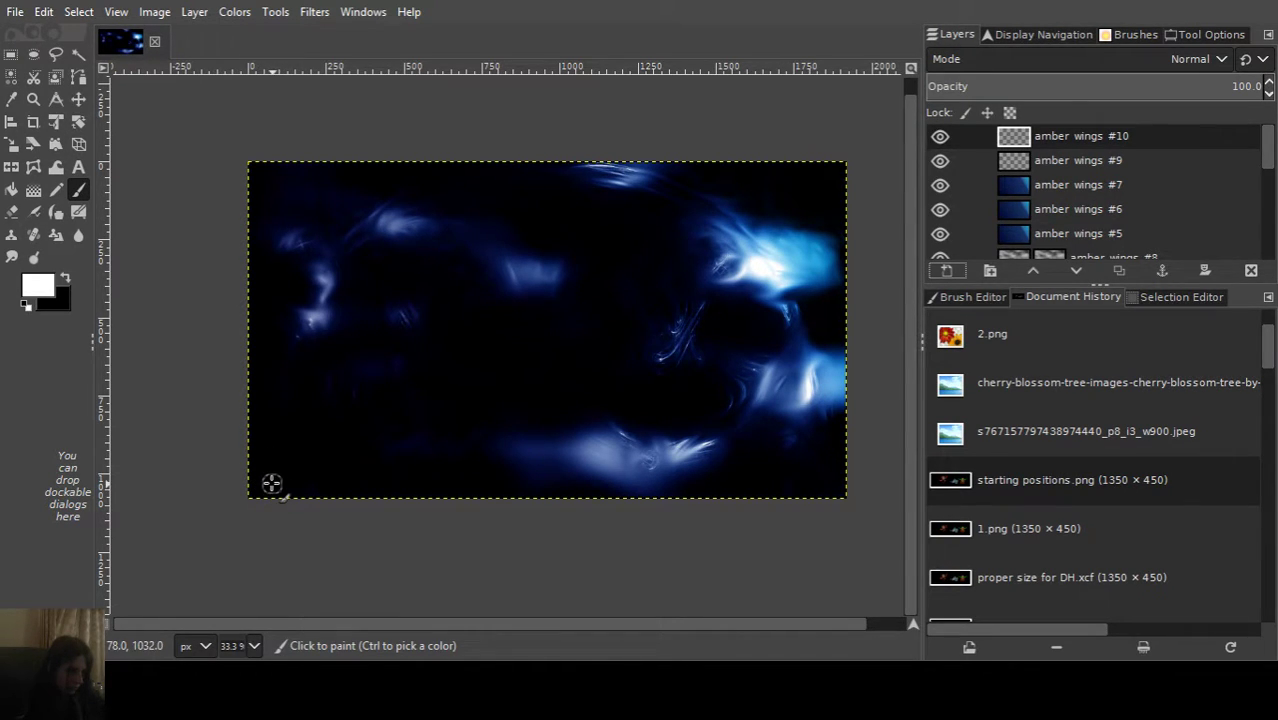
Try painting sparks over the dark lower-left part of the artwork with the size 60 brush.
{"action": "left_click", "coordinate": [336, 476]}
{"action": "left_click_drag", "start_coordinate": [334, 476], "coordinate": [308, 456]}
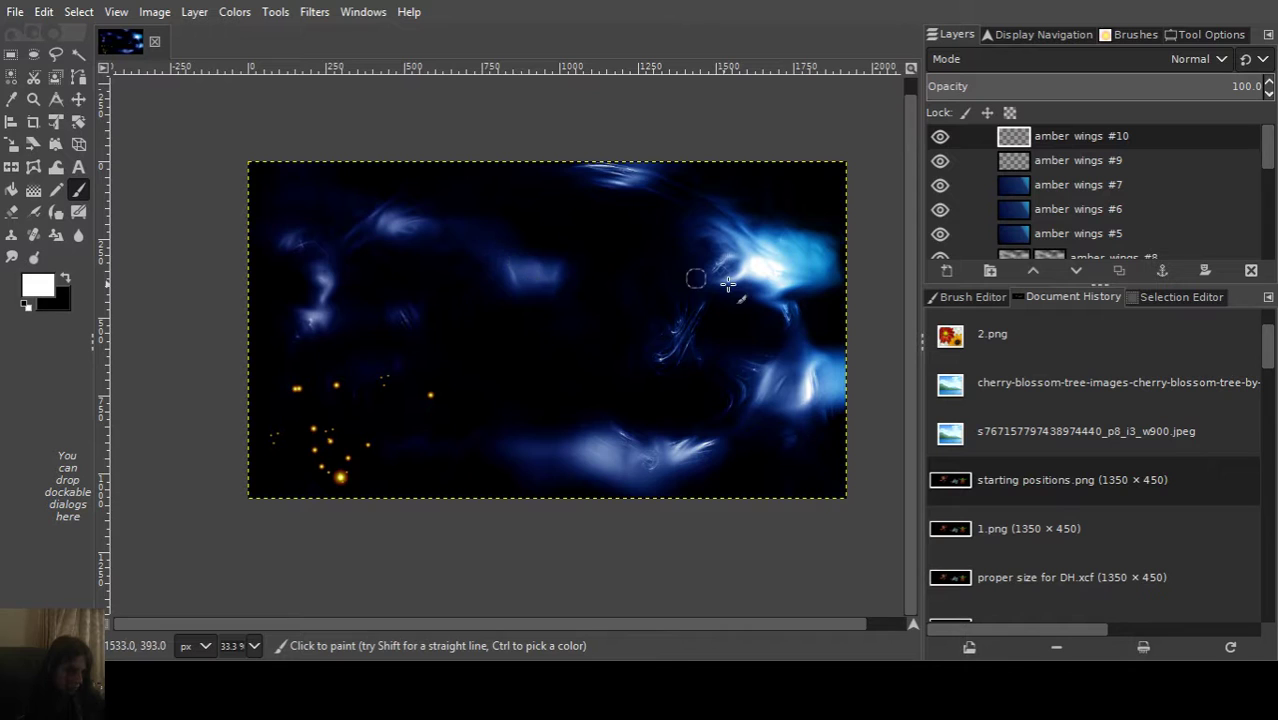
{"action": "key", "text": "ctrl"}
{"action": "key", "text": "ctrl+z"}
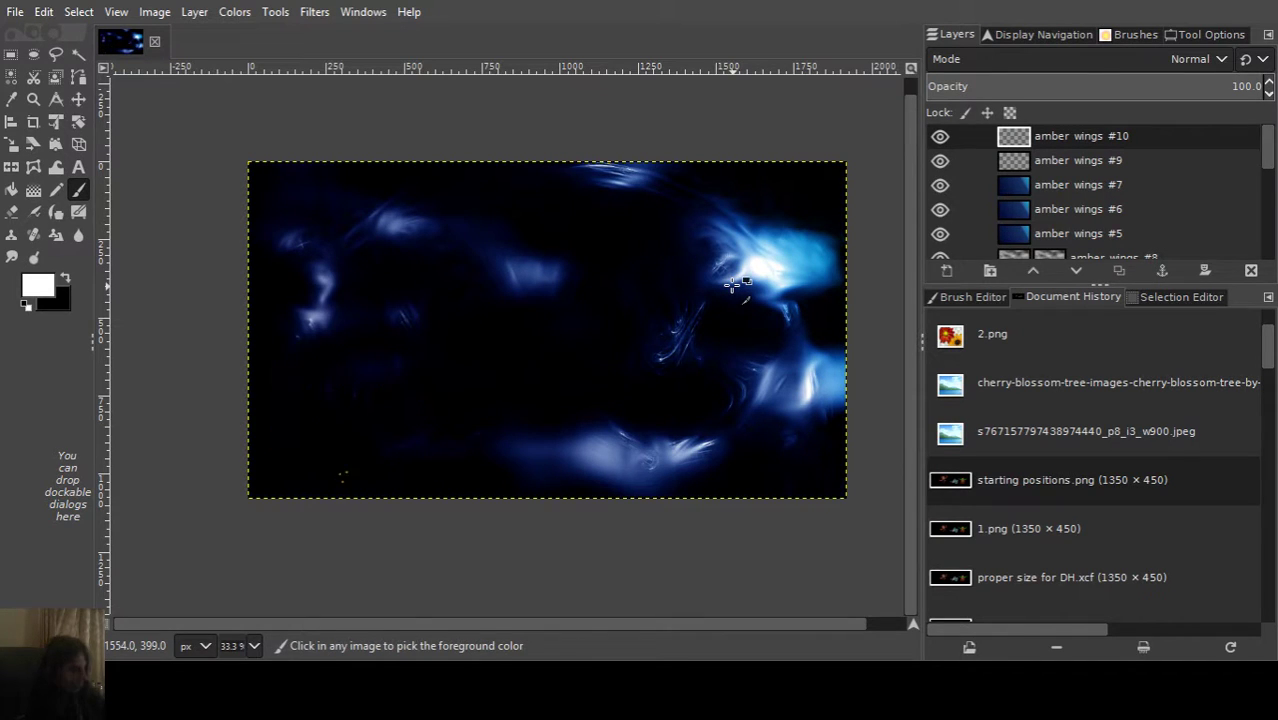
Set the Sparks brush size to 50 and try scattering sparks across the artwork's lower-left corner.
{"action": "double_click", "coordinate": [84, 188]}
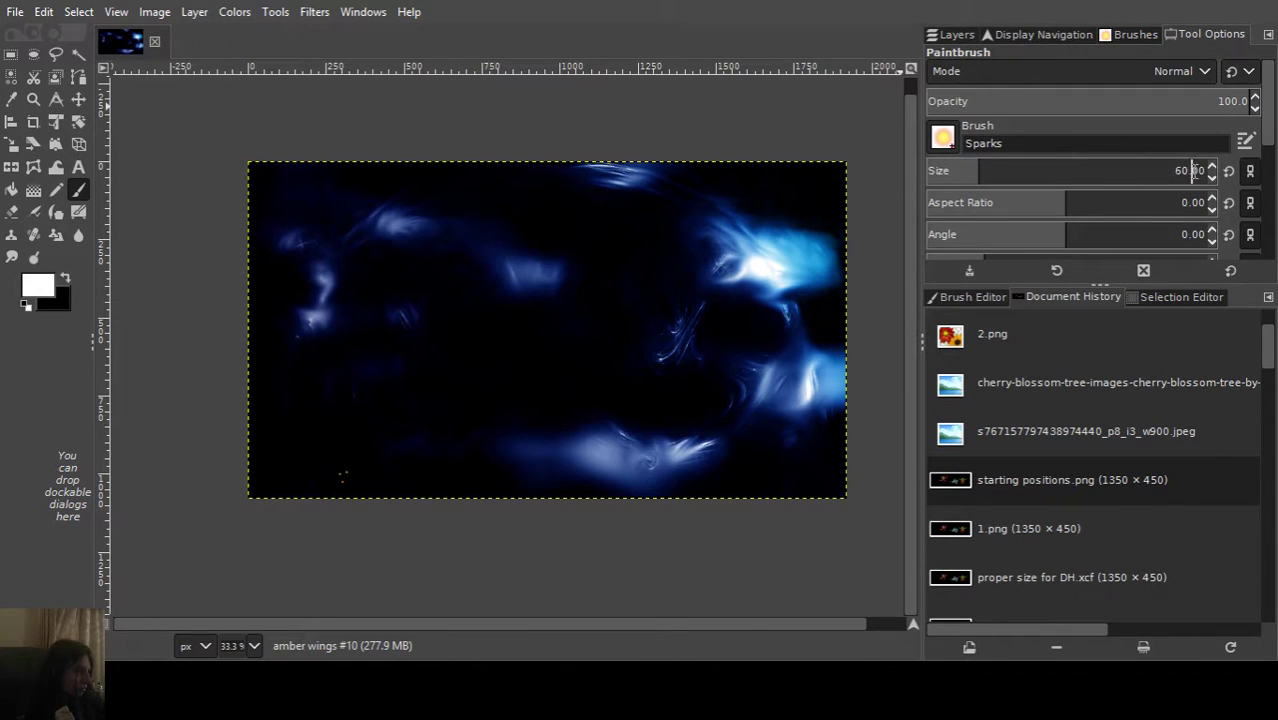
{"action": "double_click", "coordinate": [1199, 170]}
{"action": "type", "text": "50"}
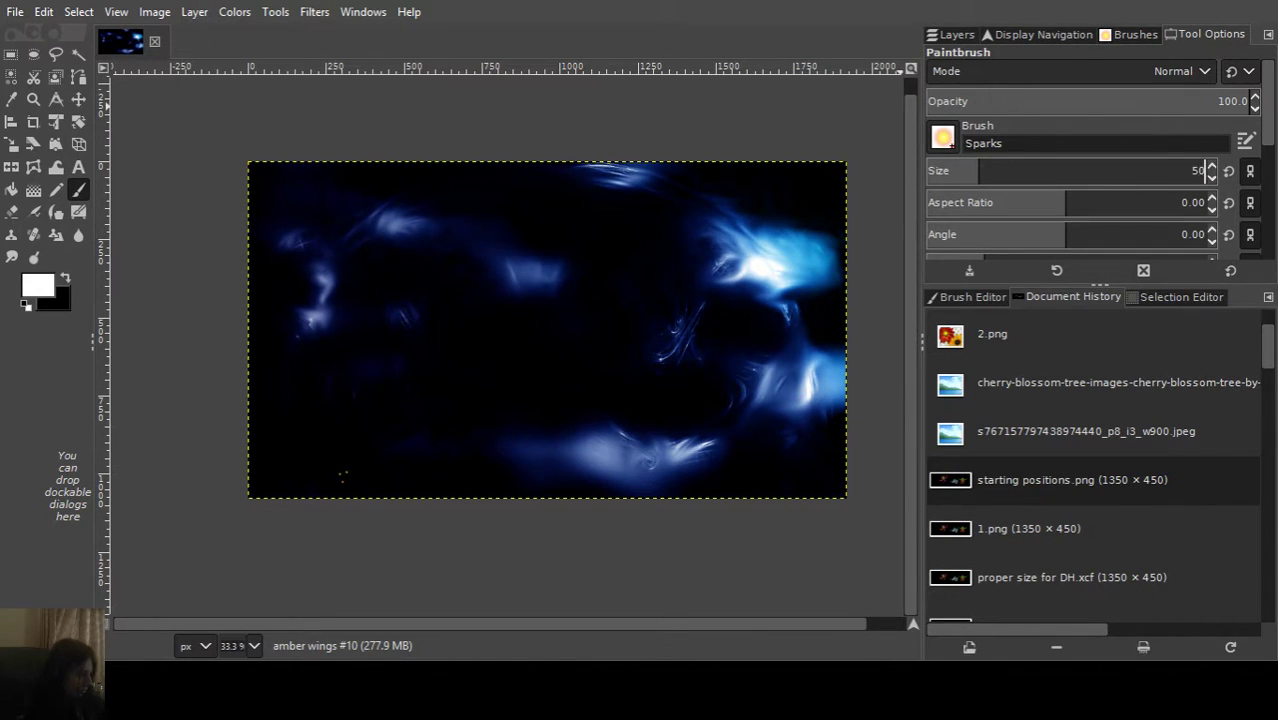
{"action": "key", "text": "Return"}
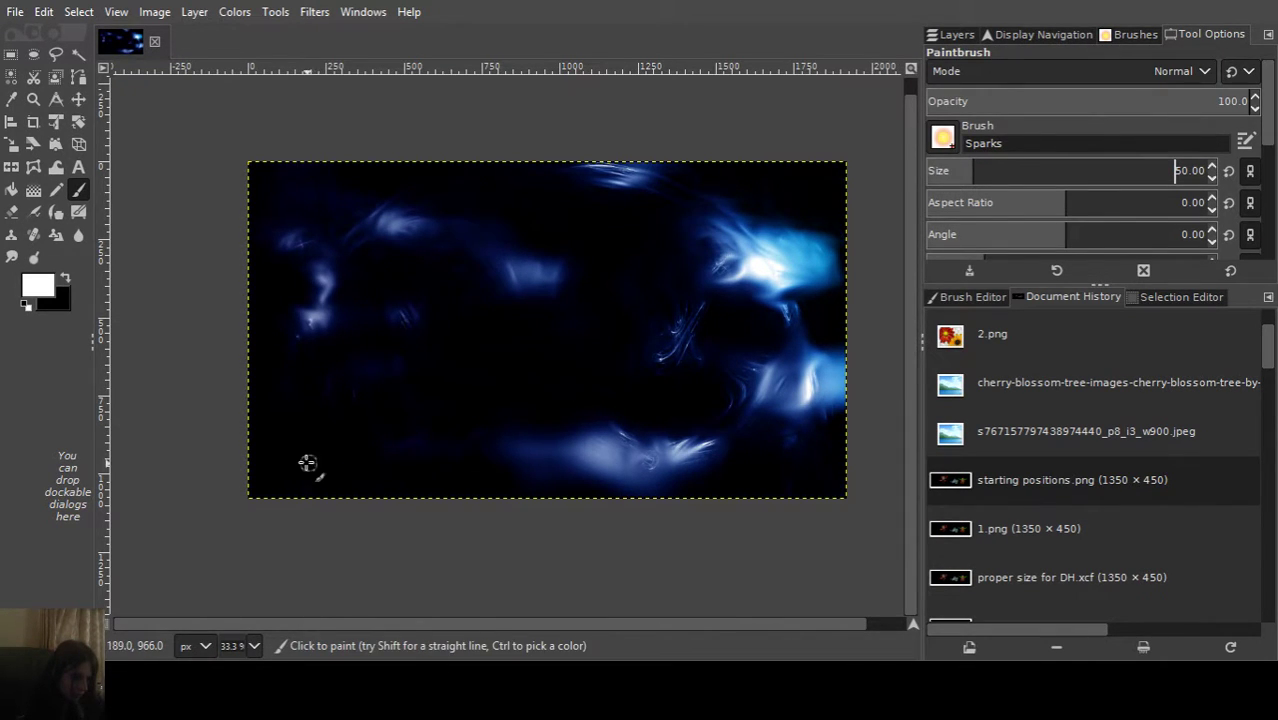
{"action": "key", "text": "ctrl+s"}
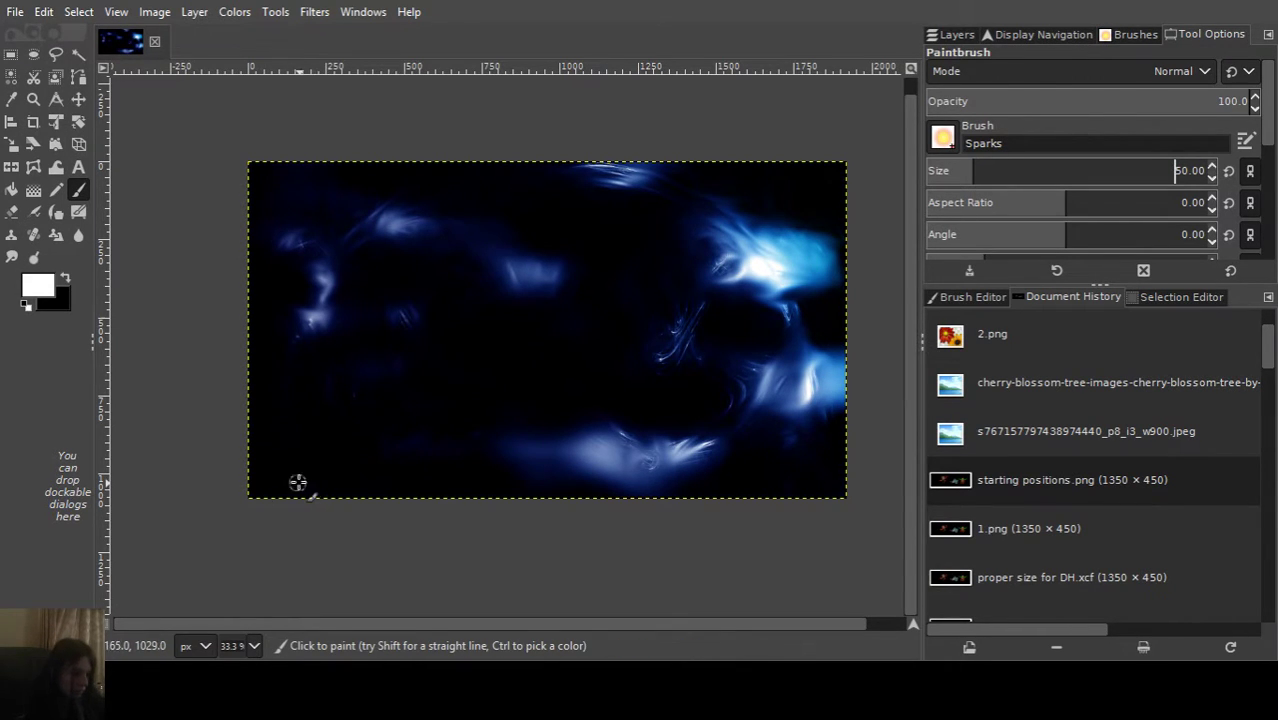
{"action": "left_click_drag", "start_coordinate": [322, 443], "coordinate": [243, 486]}
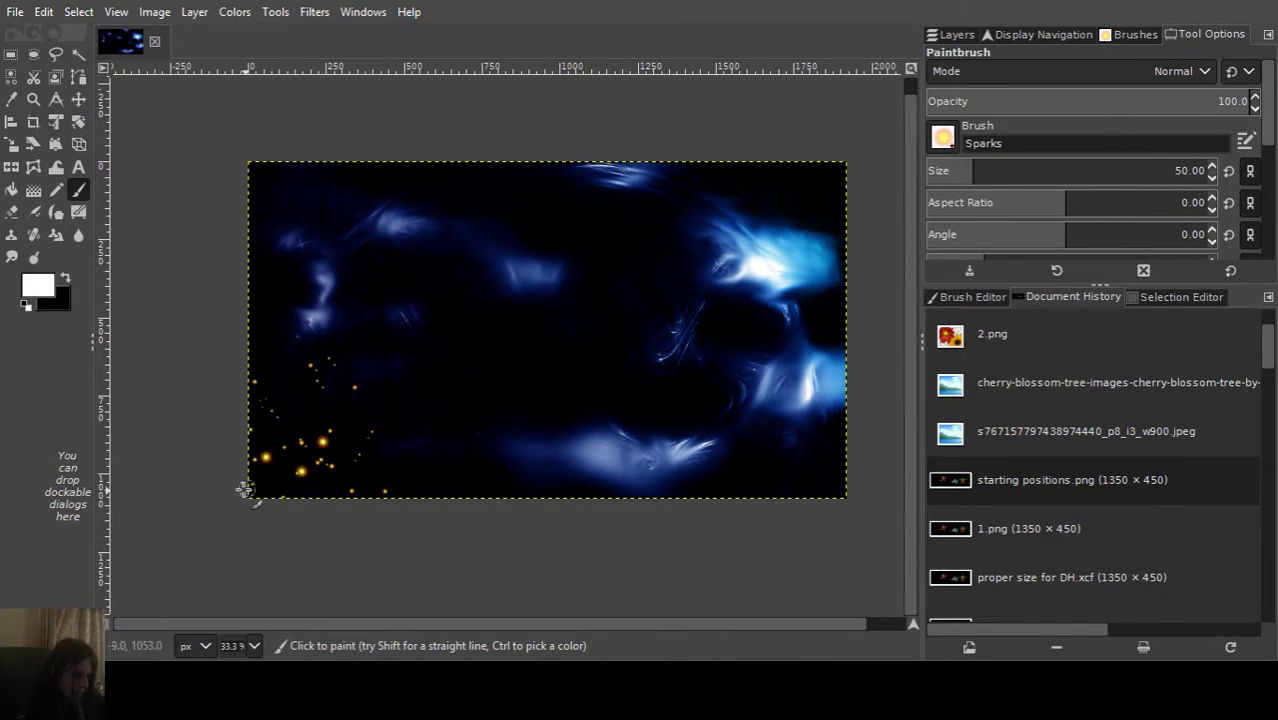
{"action": "key", "text": "ctrl+z"}
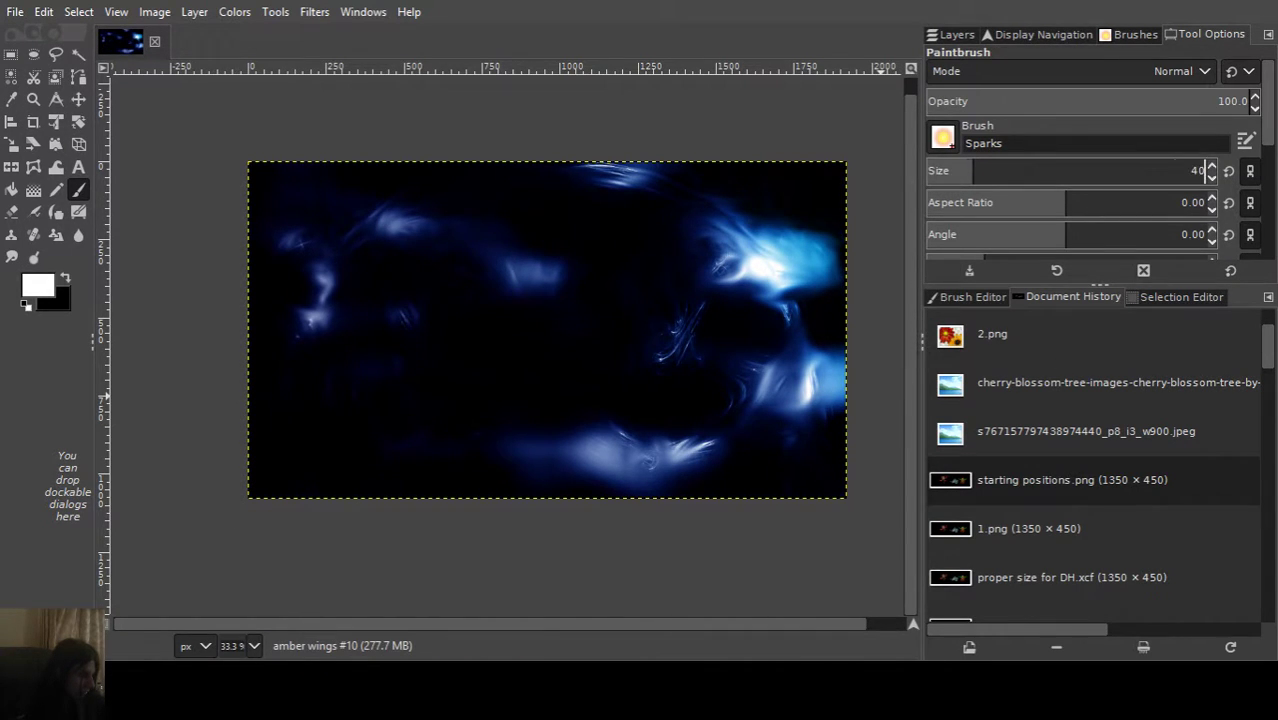
Set the Sparks brush size to 40 and try another diagonal stroke of sparks in the lower-left corner.
{"action": "key", "text": "Return"}
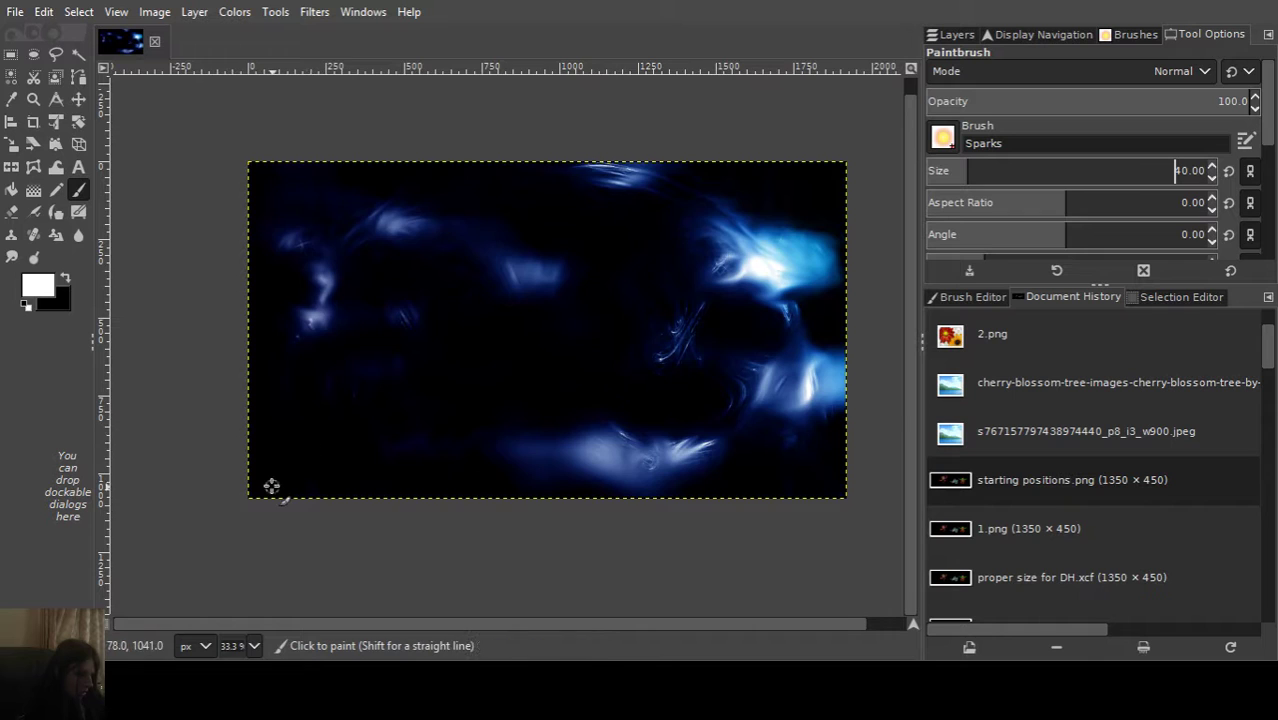
{"action": "scroll", "coordinate": [271, 486], "scroll_direction": "up", "scroll_amount": 1}
{"action": "scroll", "coordinate": [357, 407], "scroll_direction": "down", "scroll_amount": 1}
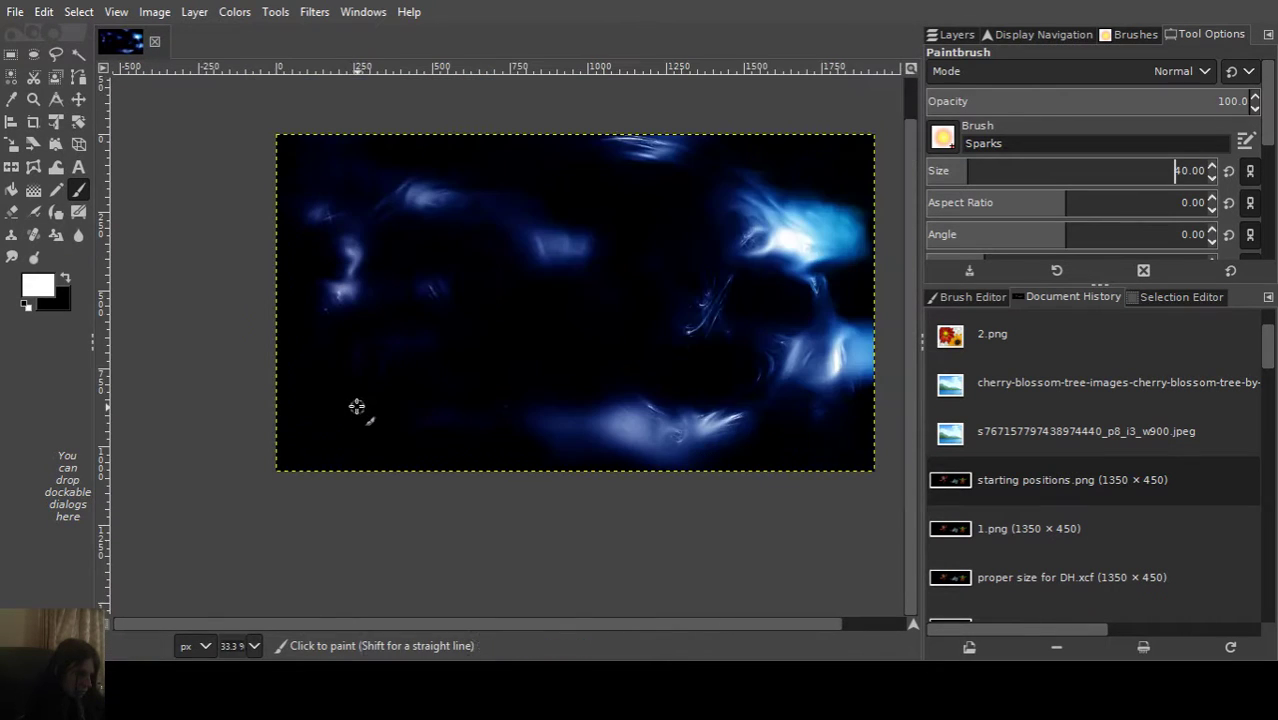
{"action": "mouse_move", "coordinate": [357, 414]}
{"action": "left_mouse_down"}
{"action": "mouse_move", "coordinate": [362, 428]}
{"action": "mouse_move", "coordinate": [306, 414]}
{"action": "mouse_move", "coordinate": [214, 499]}
{"action": "left_mouse_up"}
{"action": "key", "text": "ctrl+z"}
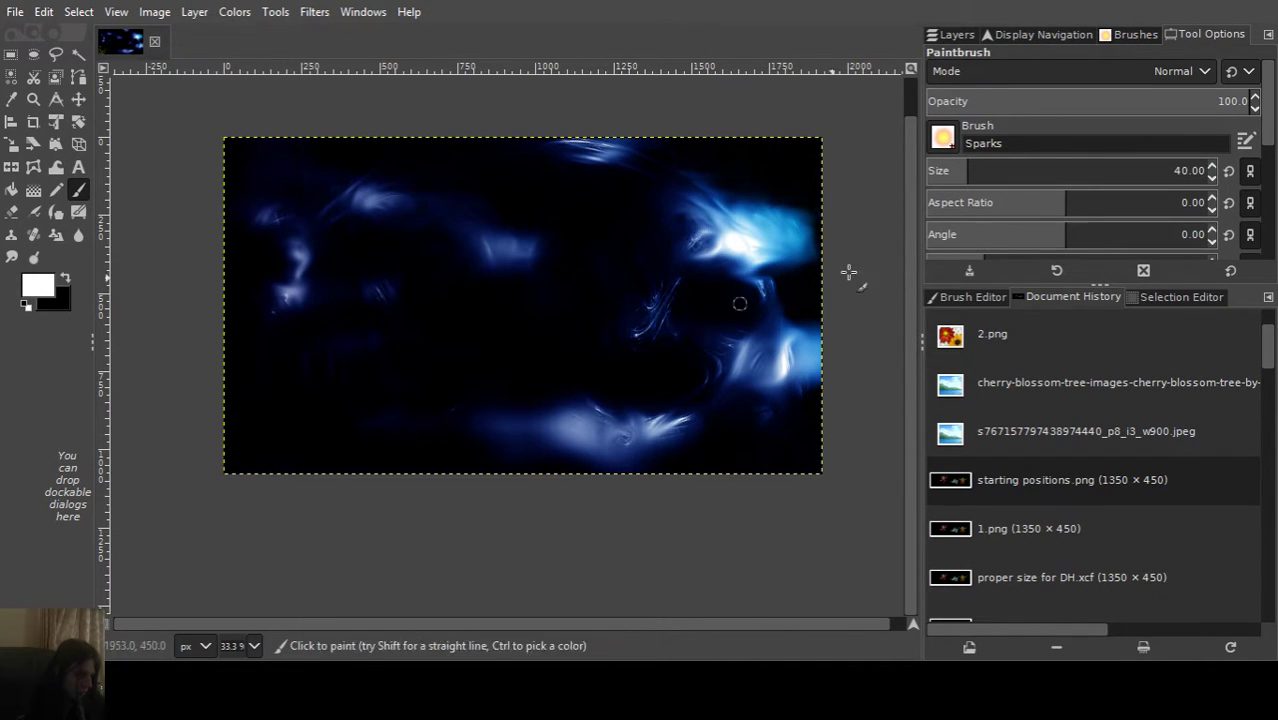
Set the Sparks brush size to 30.
{"action": "mouse_move", "coordinate": [1265, 125]}
{"action": "left_mouse_down"}
{"action": "mouse_move", "coordinate": [1253, 222]}
{"action": "mouse_move", "coordinate": [1250, 150]}
{"action": "left_mouse_up"}
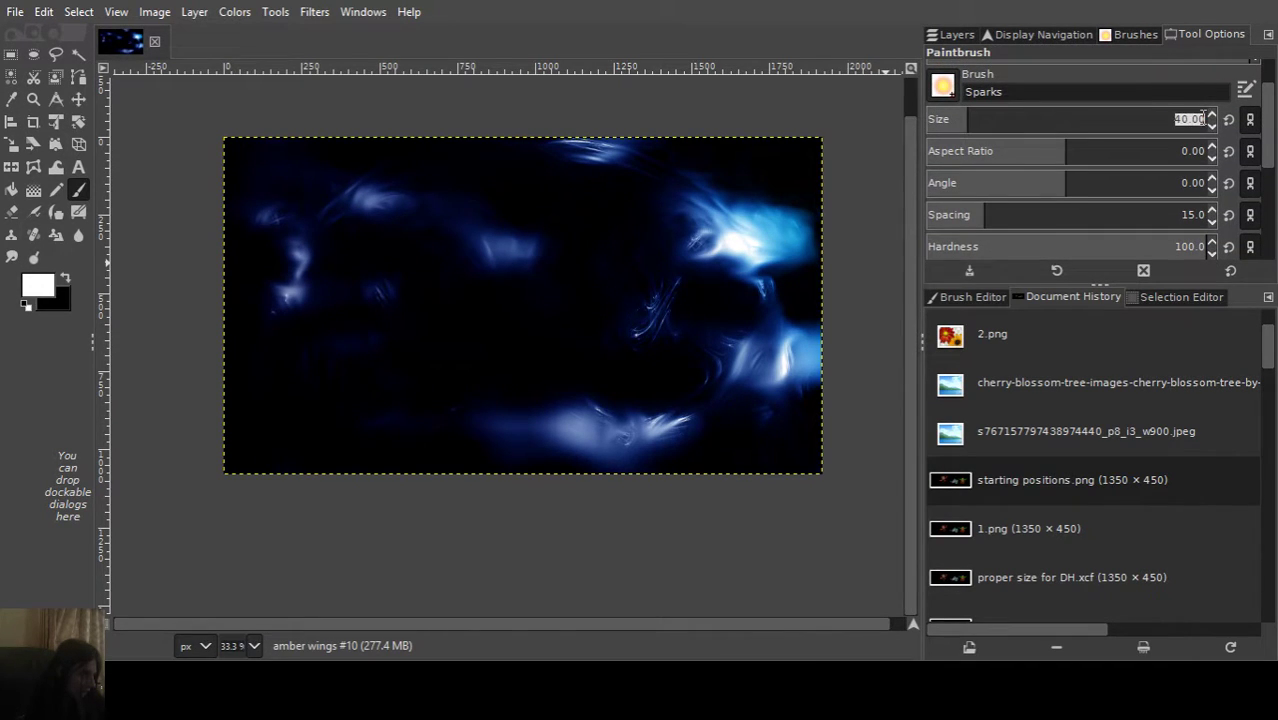
{"action": "type", "text": "30"}
{"action": "key", "text": "Return"}
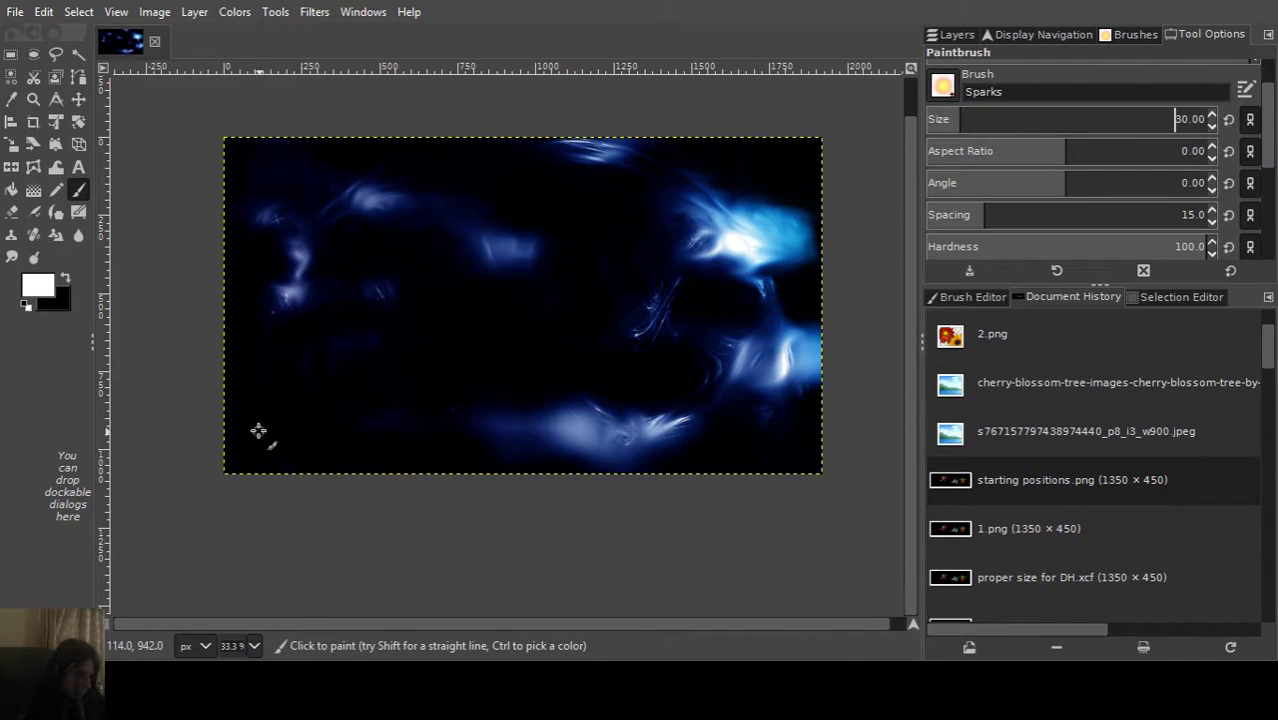
Try size 30 spark strokes in the artwork's lower-left corner, with the jitter amount set to 15 for the second attempt.
{"action": "left_click_drag", "start_coordinate": [266, 431], "coordinate": [232, 458]}
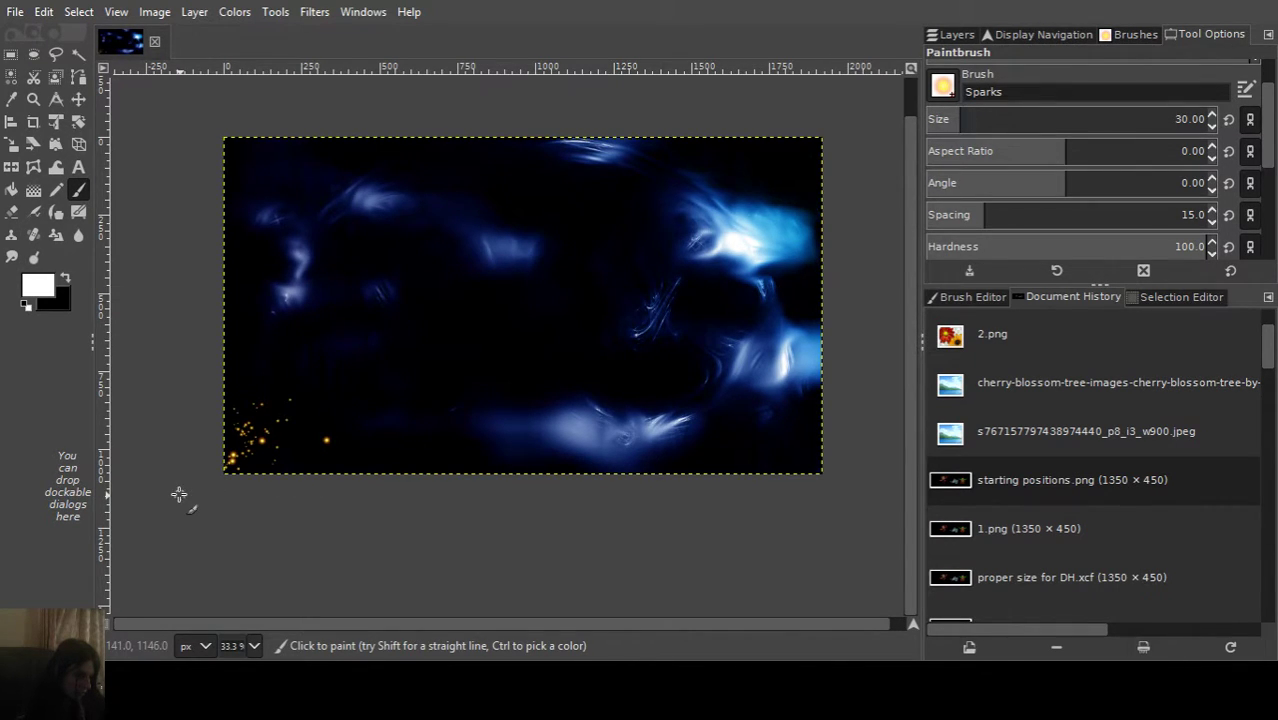
{"action": "key", "text": "ctrl+z"}
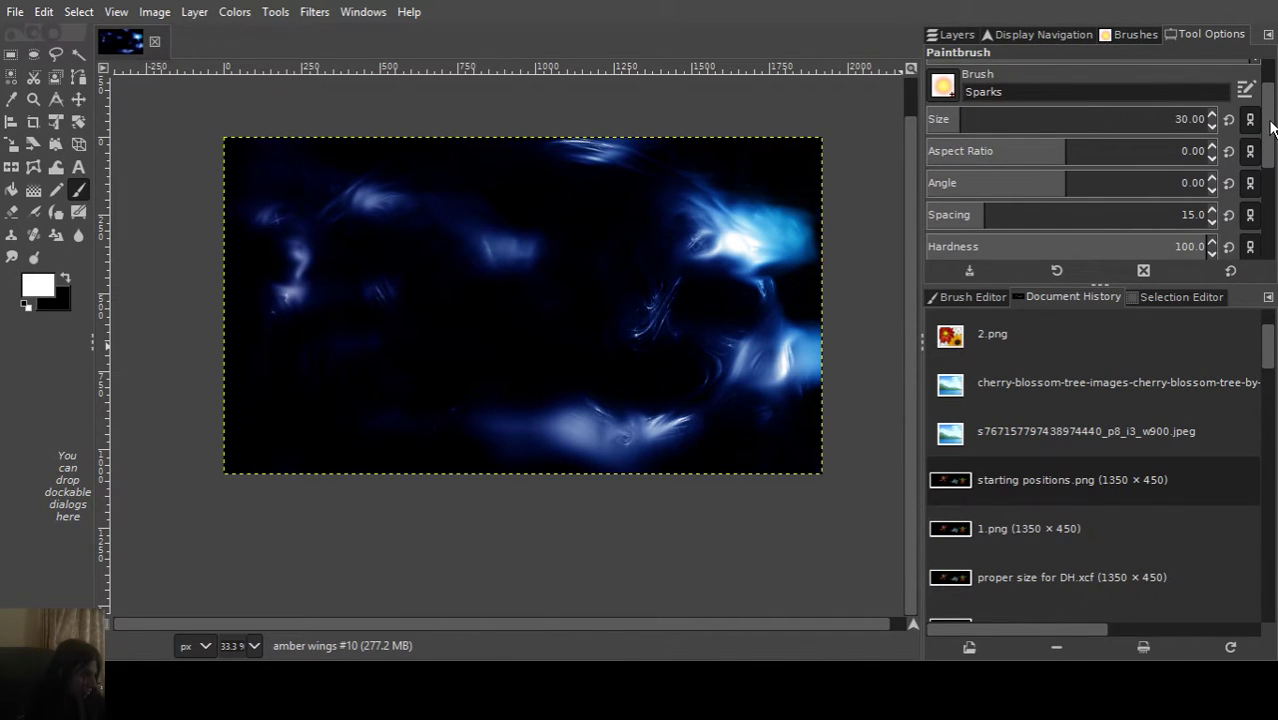
{"action": "left_click_drag", "start_coordinate": [1272, 127], "coordinate": [1257, 211]}
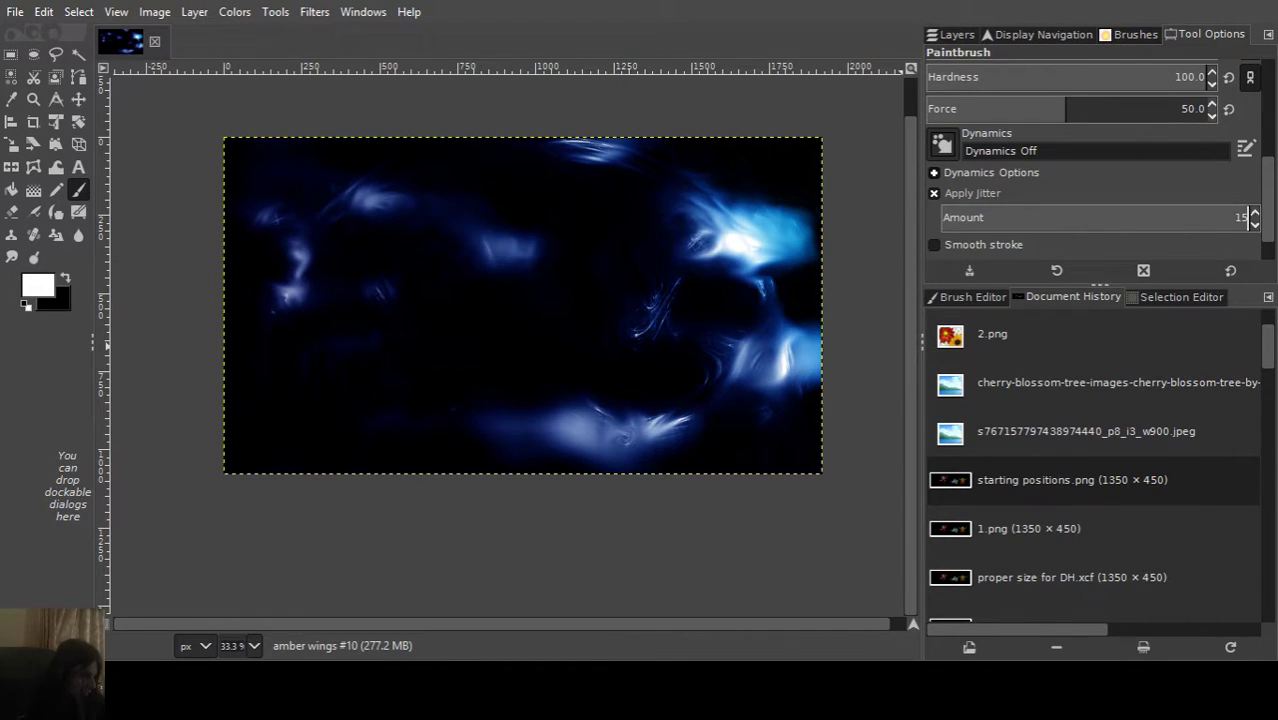
{"action": "left_click", "coordinate": [272, 436]}
{"action": "key", "text": "ctrl+z"}
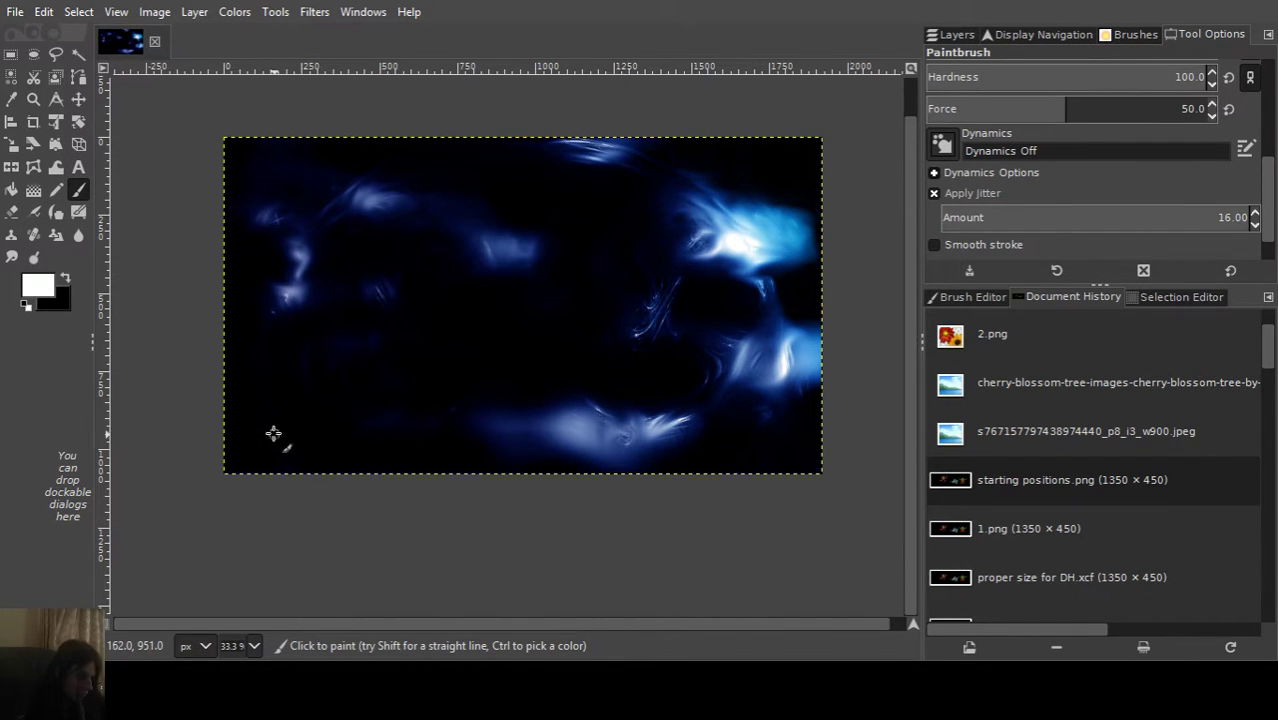
Try scattering sparks in the lower-left corner with jitter amounts of 16 and 18.
{"action": "left_click_drag", "start_coordinate": [271, 436], "coordinate": [242, 465]}
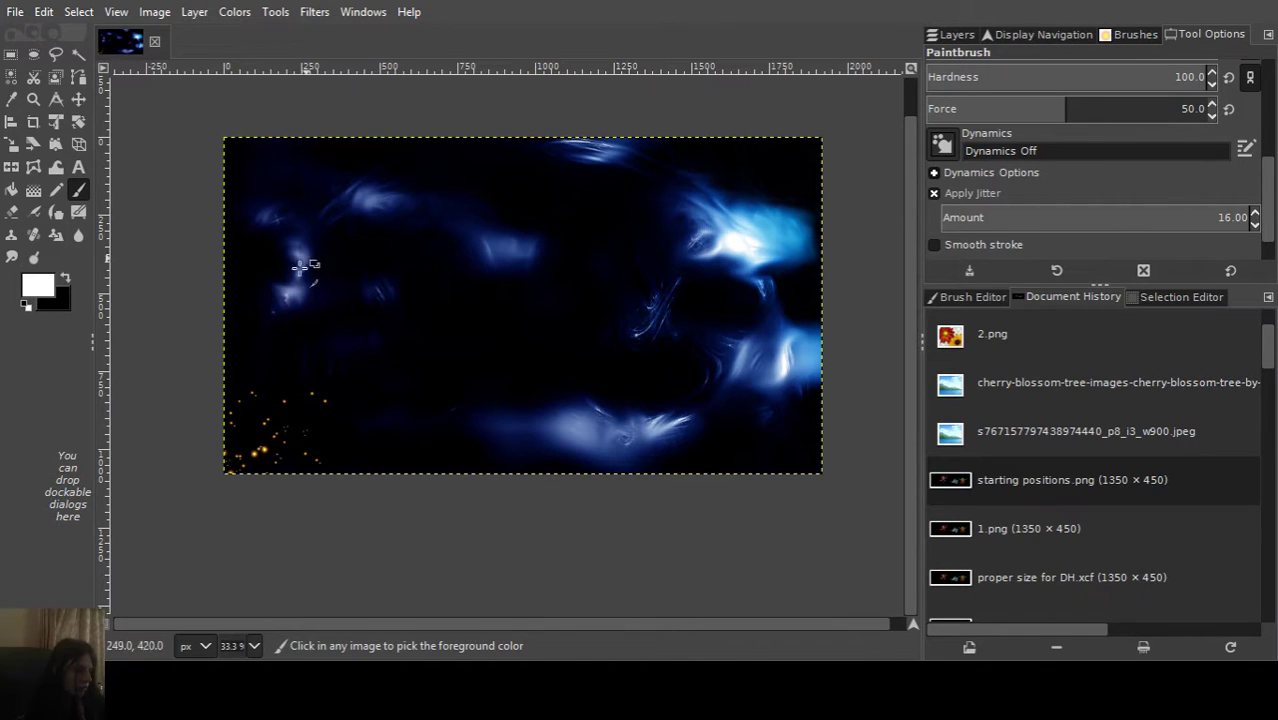
{"action": "key", "text": "ctrl+z"}
{"action": "key", "text": "ctrl+z"}
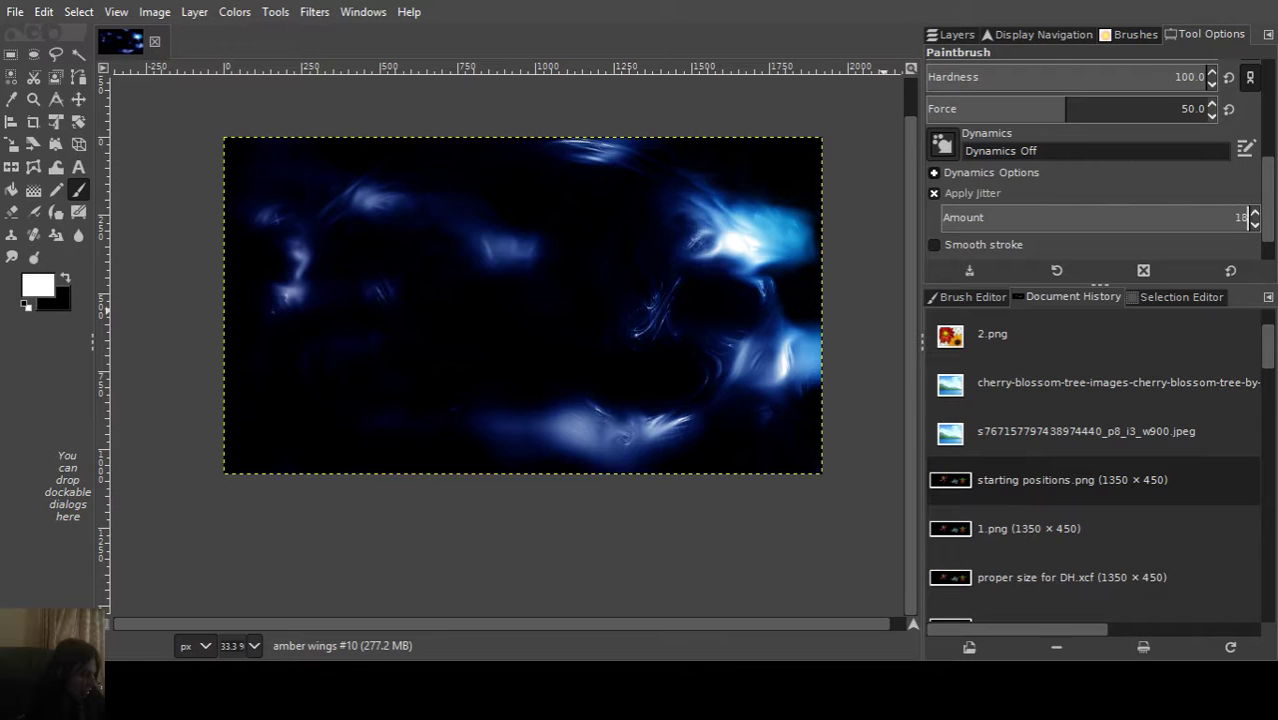
{"action": "left_click", "coordinate": [294, 422]}
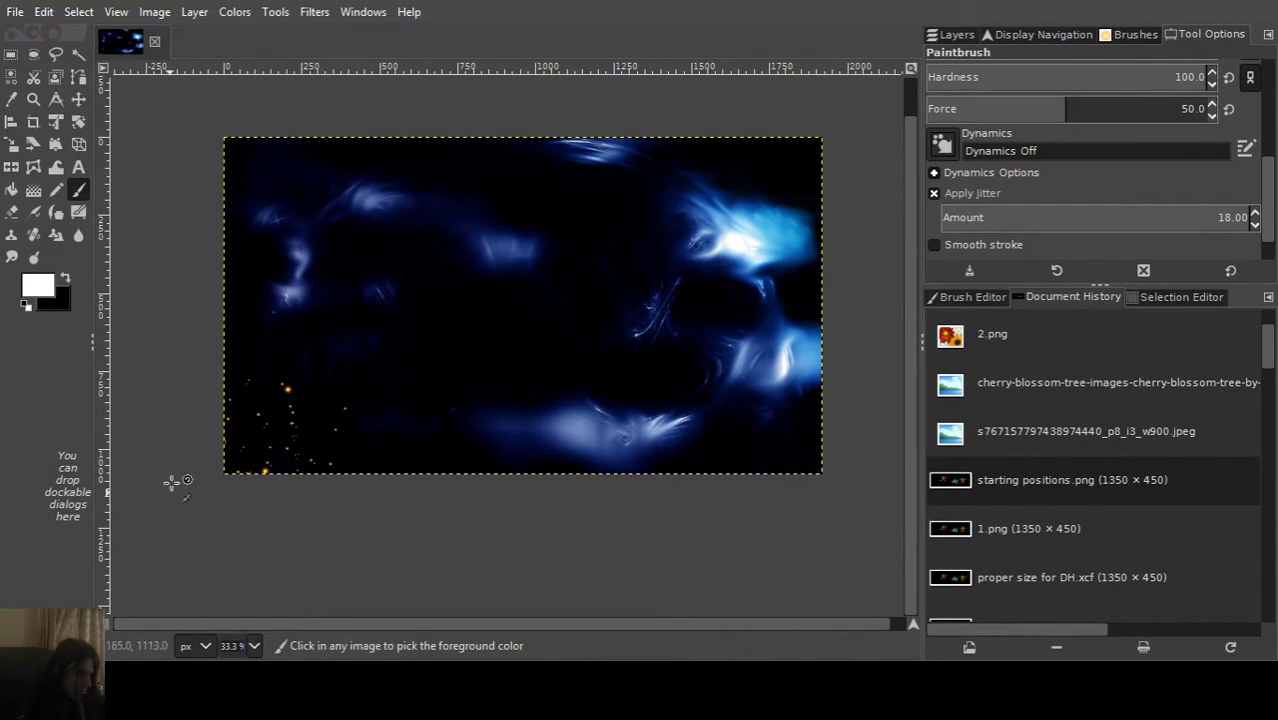
{"action": "key", "text": "ctrl+z"}
Set the Sparks brush size to 20.
{"action": "scroll", "coordinate": [1268, 176], "scroll_direction": "up", "scroll_amount": 5}
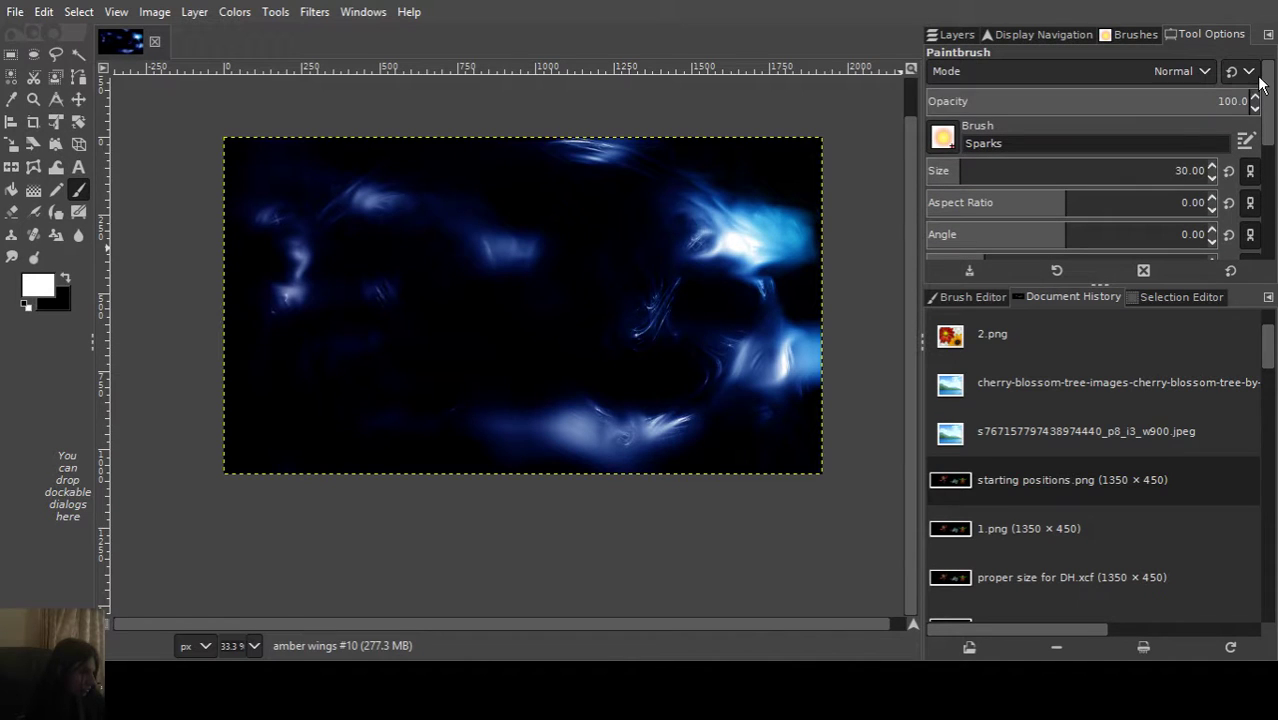
{"action": "double_click", "coordinate": [1174, 170]}
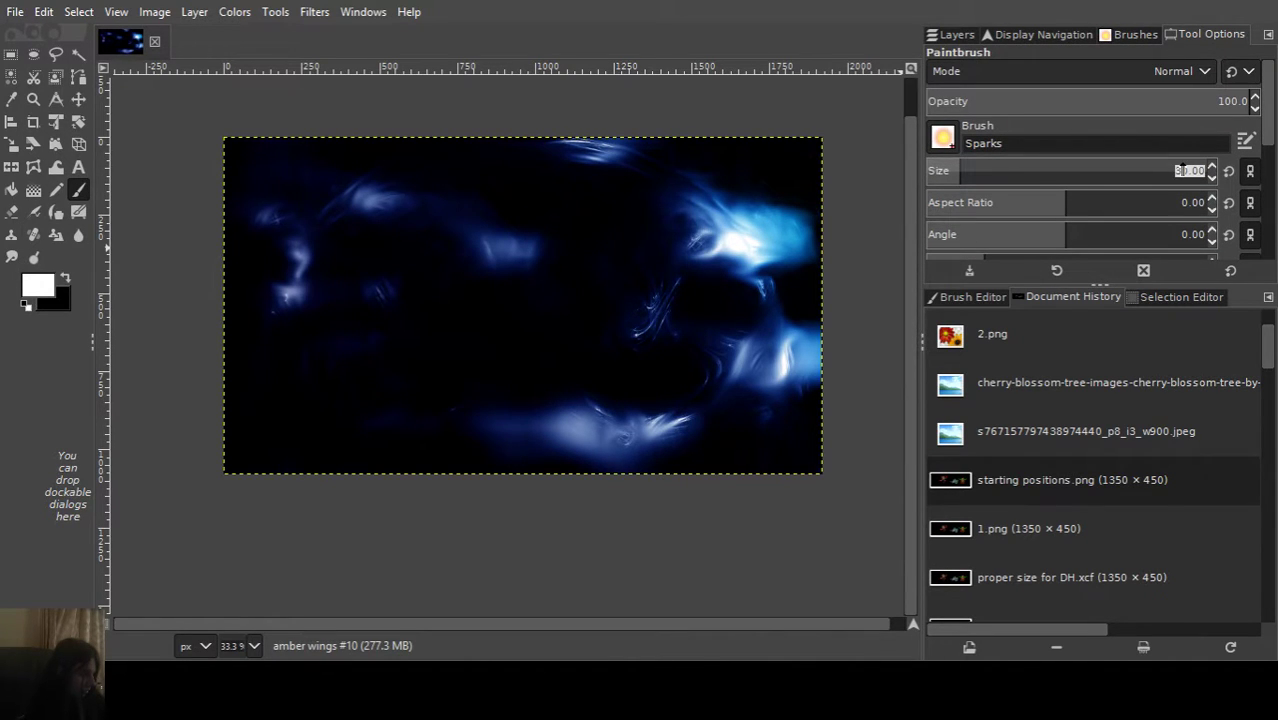
{"action": "type", "text": "20"}
{"action": "key", "text": "Return"}
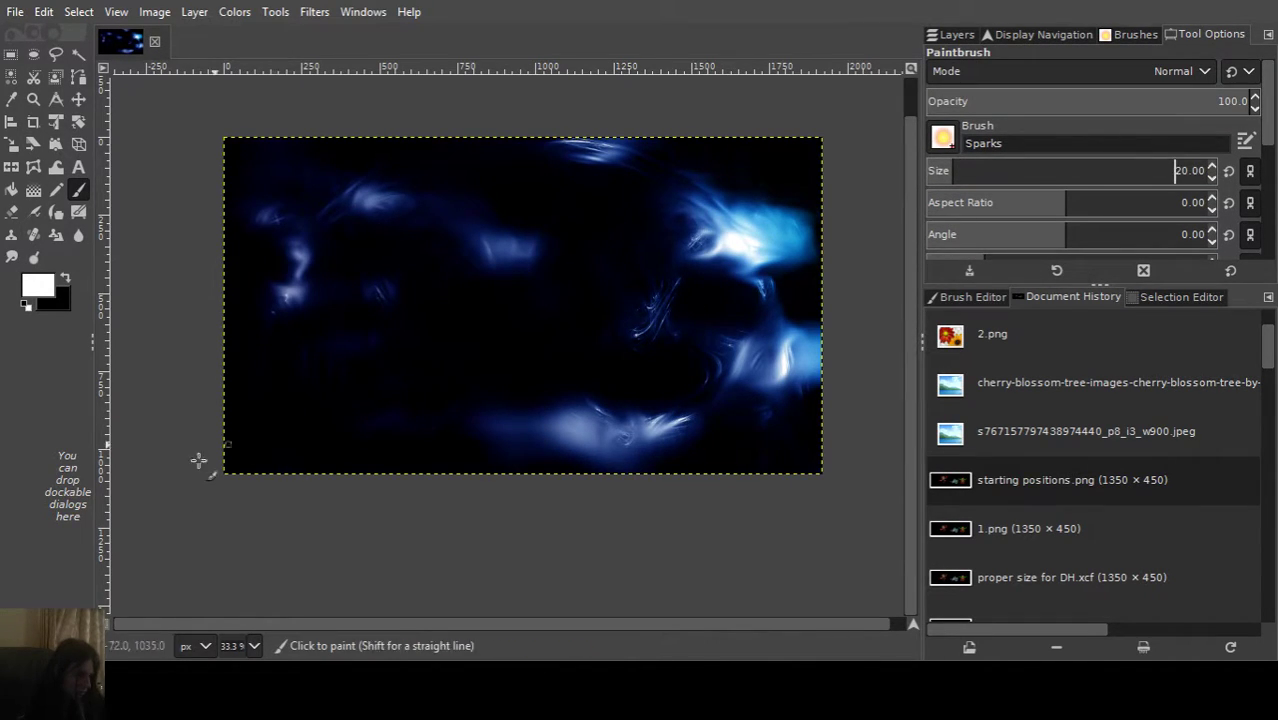
Try a diagonal stroke of size 20 sparks in the artwork's lower-left corner.
{"action": "scroll", "coordinate": [198, 460], "scroll_direction": "up", "scroll_amount": 1}
{"action": "left_click_drag", "start_coordinate": [285, 380], "coordinate": [220, 423]}
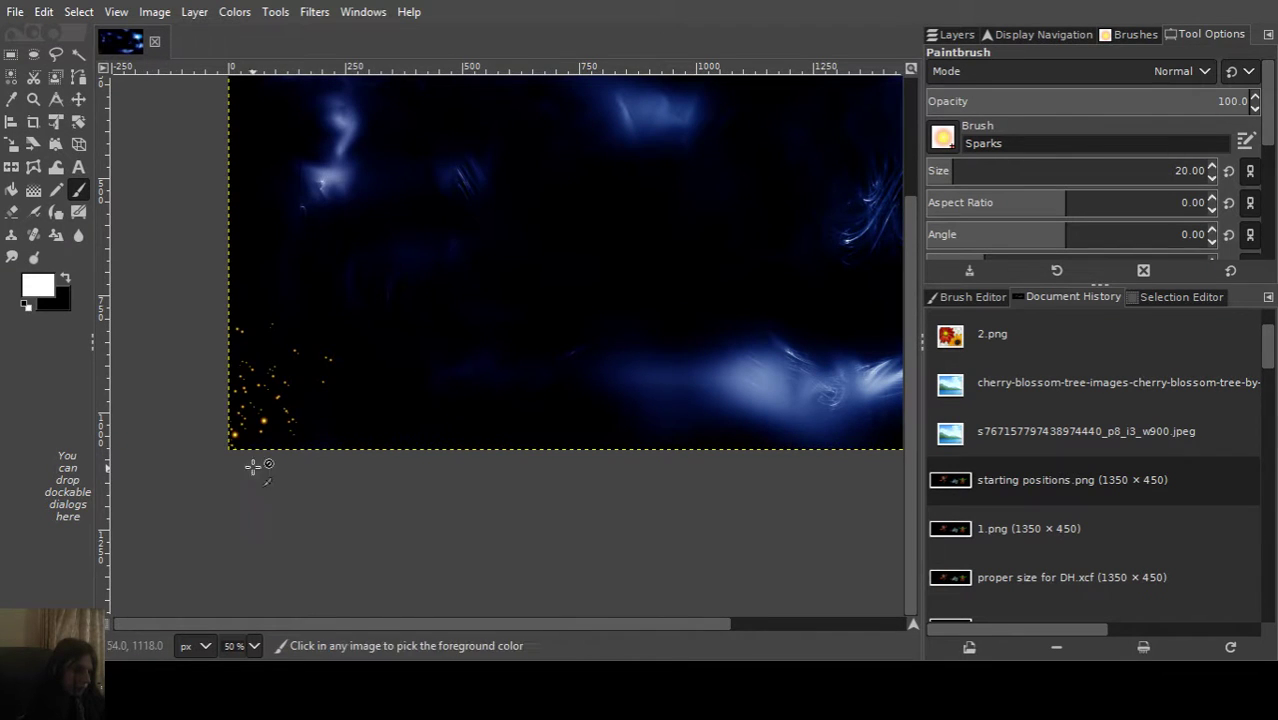
{"action": "key", "text": "ctrl+z"}
{"action": "key", "text": "ctrl+y"}
{"action": "key", "text": "ctrl+z"}
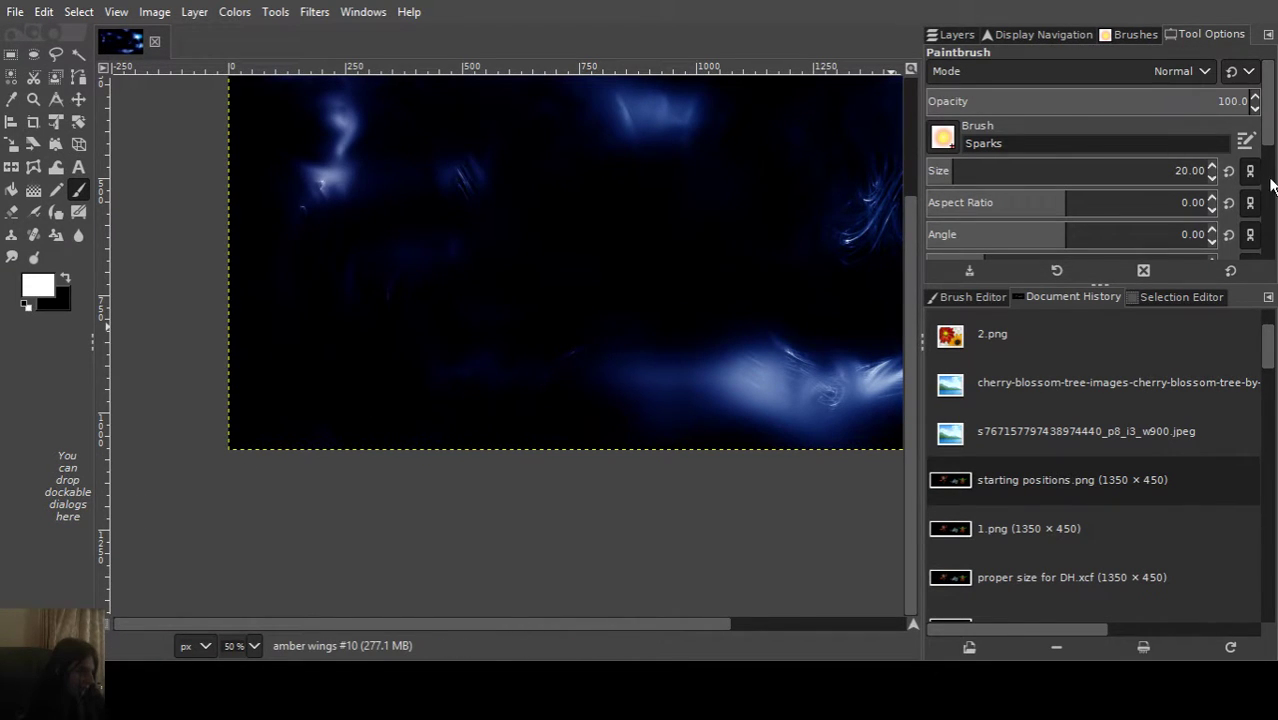
Set the jitter amount to 20 and try several short spark strokes in the lower-left area.
{"action": "scroll", "coordinate": [1264, 205], "scroll_direction": "down", "scroll_amount": 5}
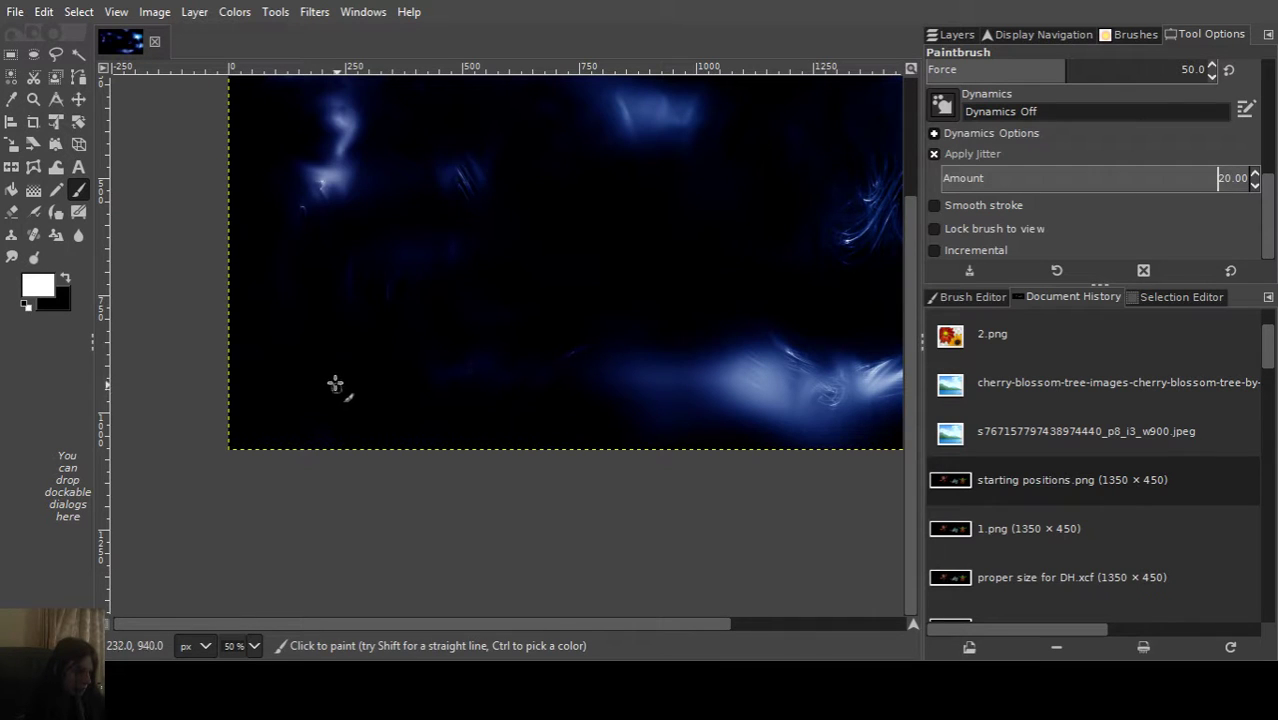
{"action": "left_click_drag", "start_coordinate": [328, 380], "coordinate": [240, 445]}
{"action": "key", "text": "ctrl+z"}
{"action": "left_click_drag", "start_coordinate": [297, 379], "coordinate": [378, 445]}
{"action": "key", "text": "ctrl+z"}
{"action": "left_click_drag", "start_coordinate": [291, 345], "coordinate": [322, 380]}
{"action": "key", "text": "ctrl+z"}
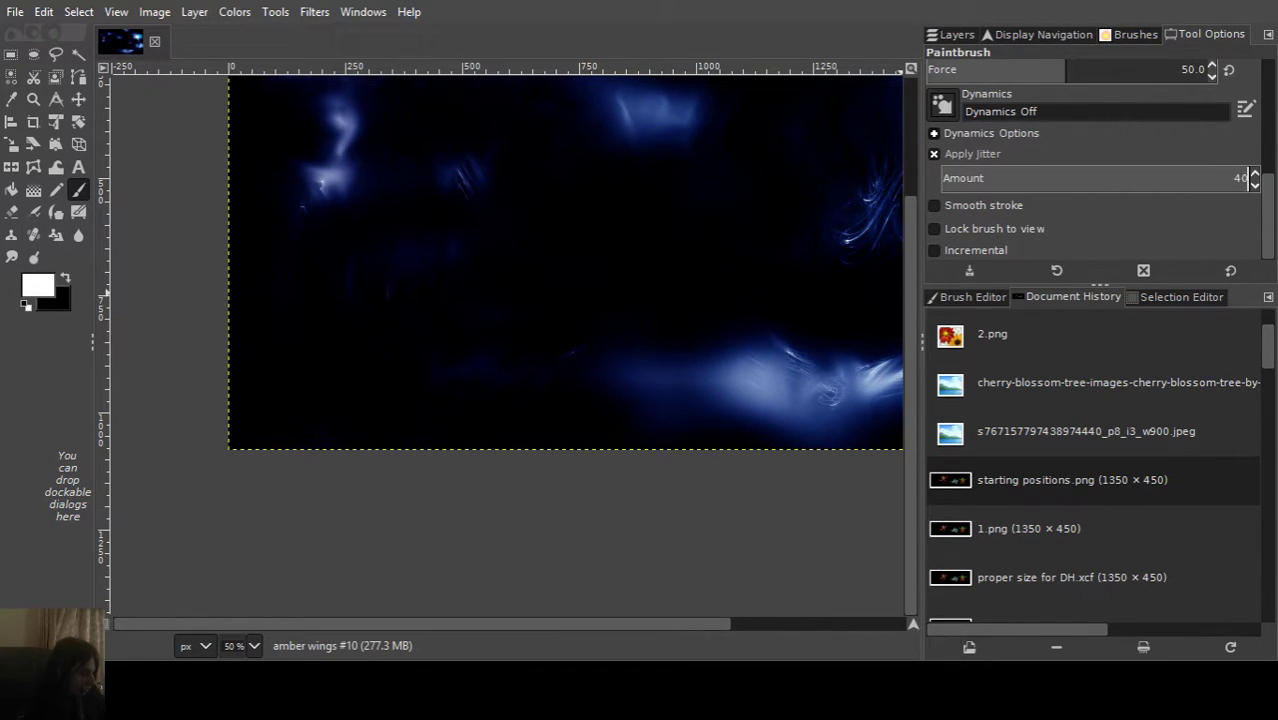
Set the jitter amount to 40 and try a wide spread of sparks over the lower-left area.
{"action": "mouse_move", "coordinate": [334, 374]}
{"action": "left_mouse_down"}
{"action": "mouse_move", "coordinate": [288, 406]}
{"action": "mouse_move", "coordinate": [475, 430]}
{"action": "left_mouse_up"}
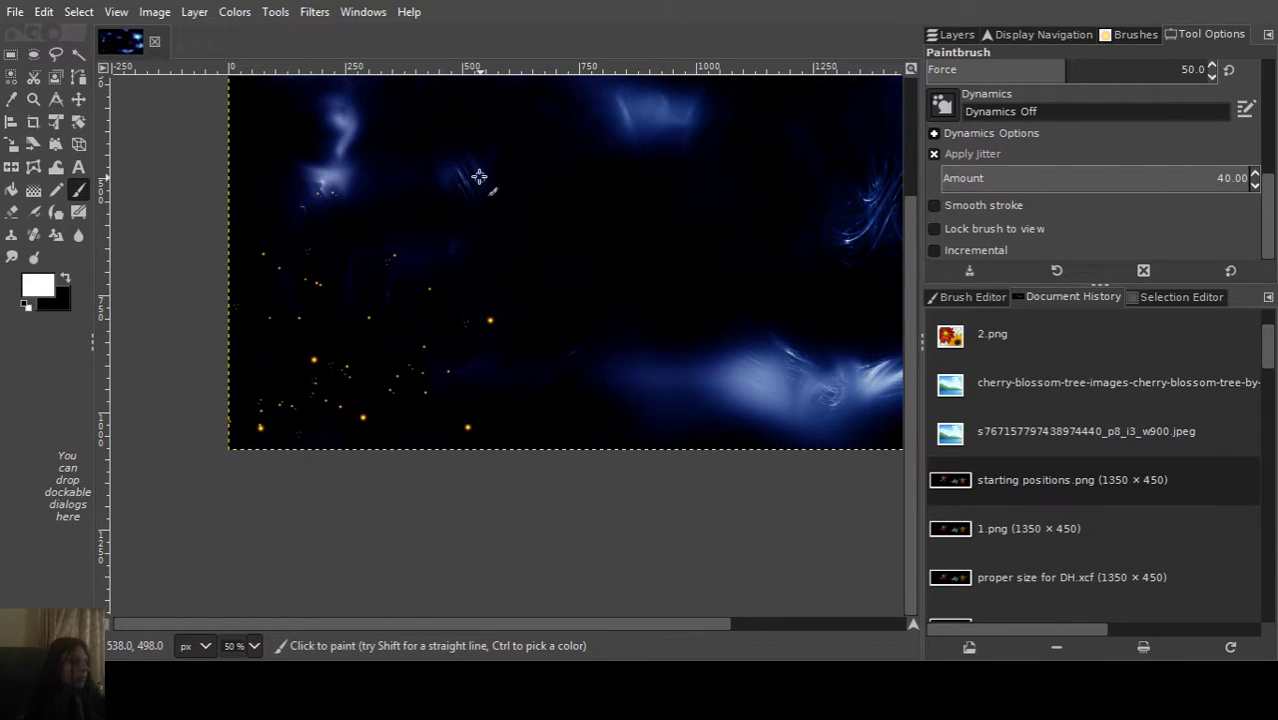
{"action": "scroll", "coordinate": [476, 265], "scroll_direction": "down", "scroll_amount": 1}
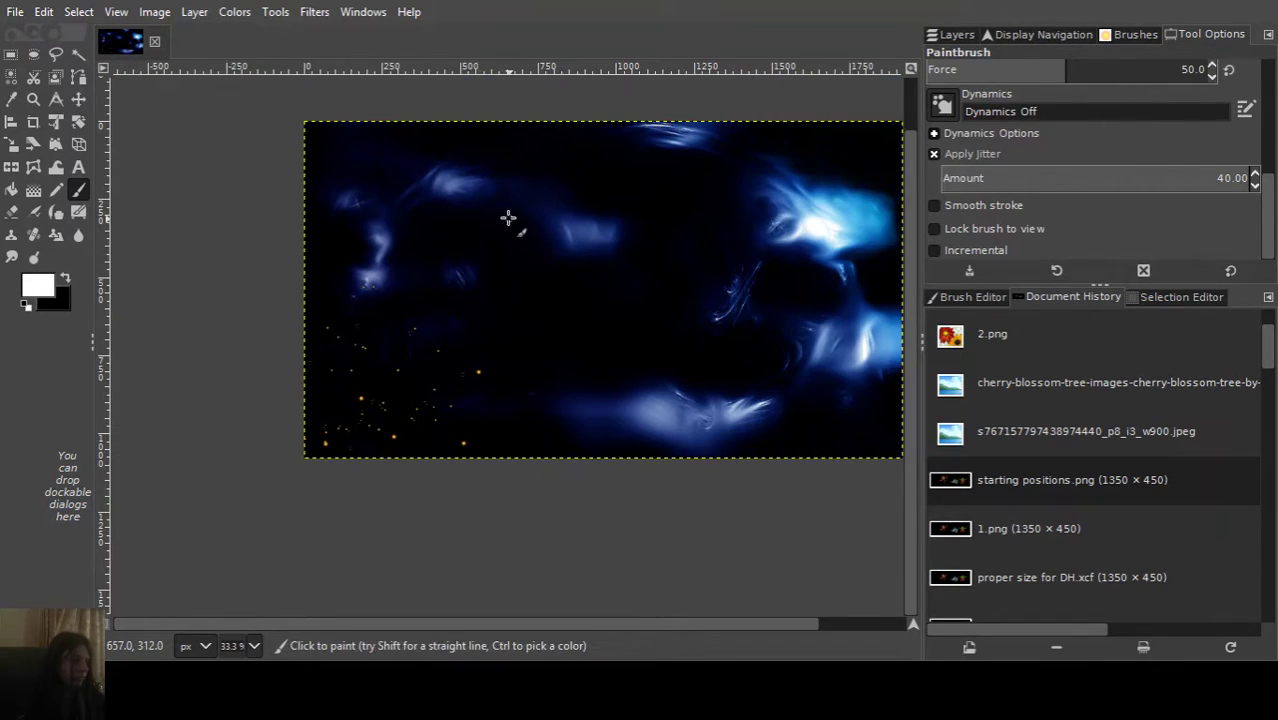
{"action": "key", "text": "ctrl+z"}
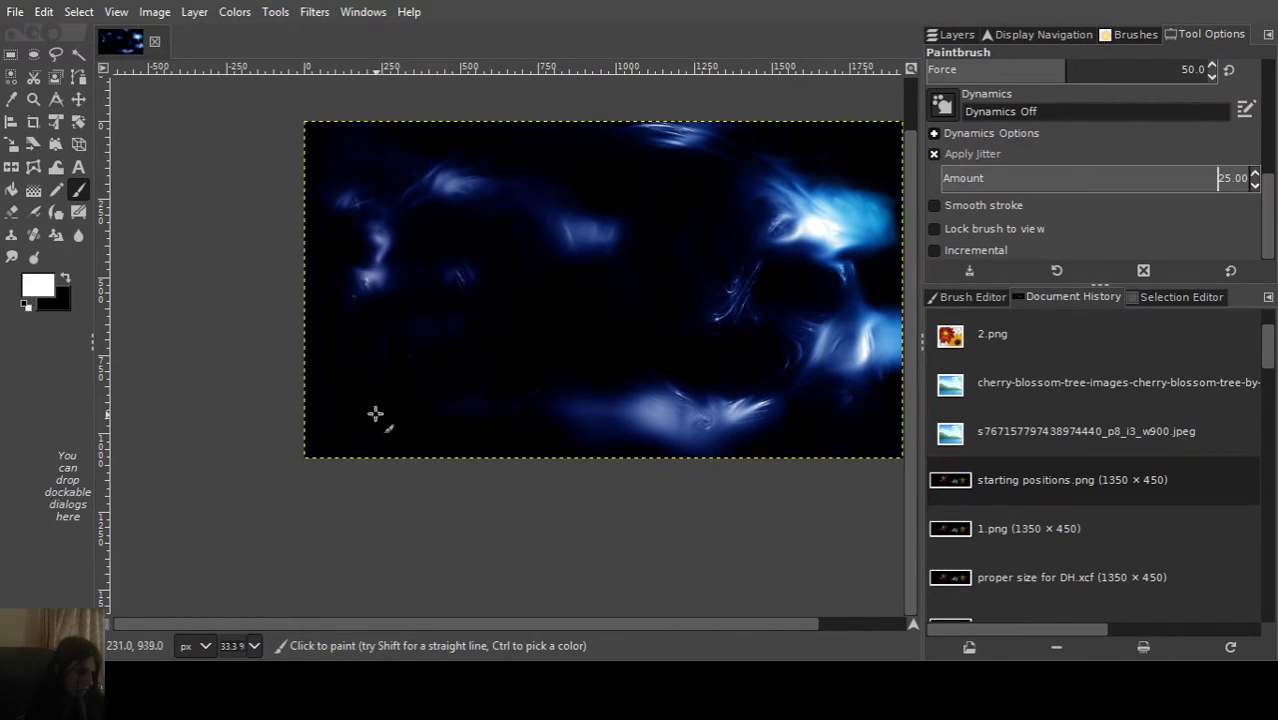
Set the jitter amount to 25 and scatter a small patch of sparks in the artwork's lower-left corner.
{"action": "left_click_drag", "start_coordinate": [378, 391], "coordinate": [336, 417]}
{"action": "key", "text": "ctrl+z"}
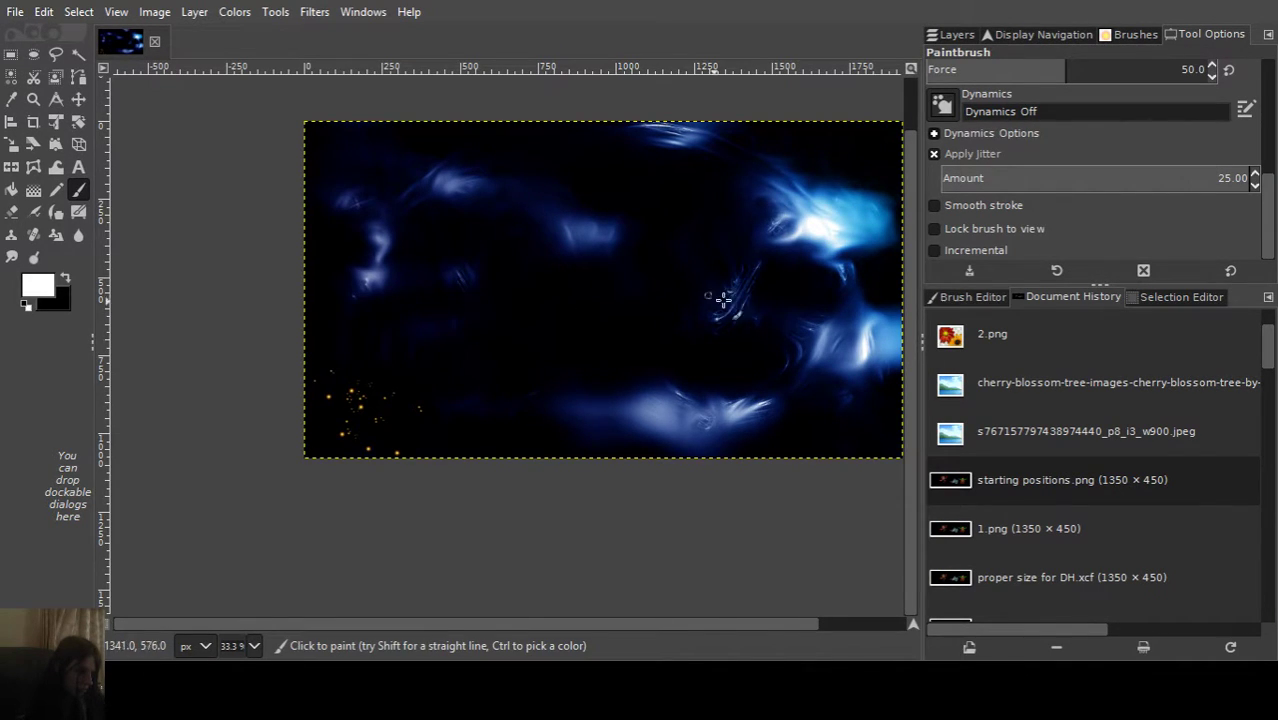
{"action": "left_click_drag", "start_coordinate": [432, 284], "coordinate": [318, 326]}
Scatter sparks across the artwork's lower-right corner on the amber wings #9 layer.
{"action": "left_click", "coordinate": [952, 38]}
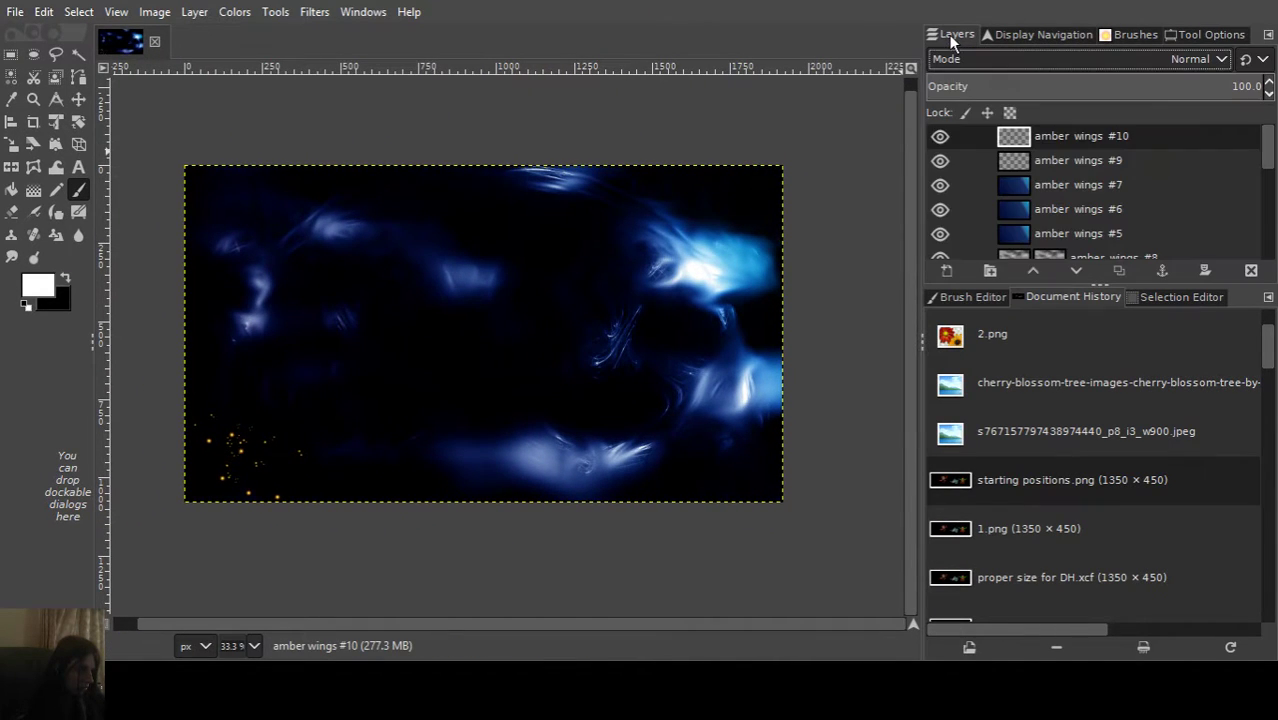
{"action": "left_click", "coordinate": [1020, 157]}
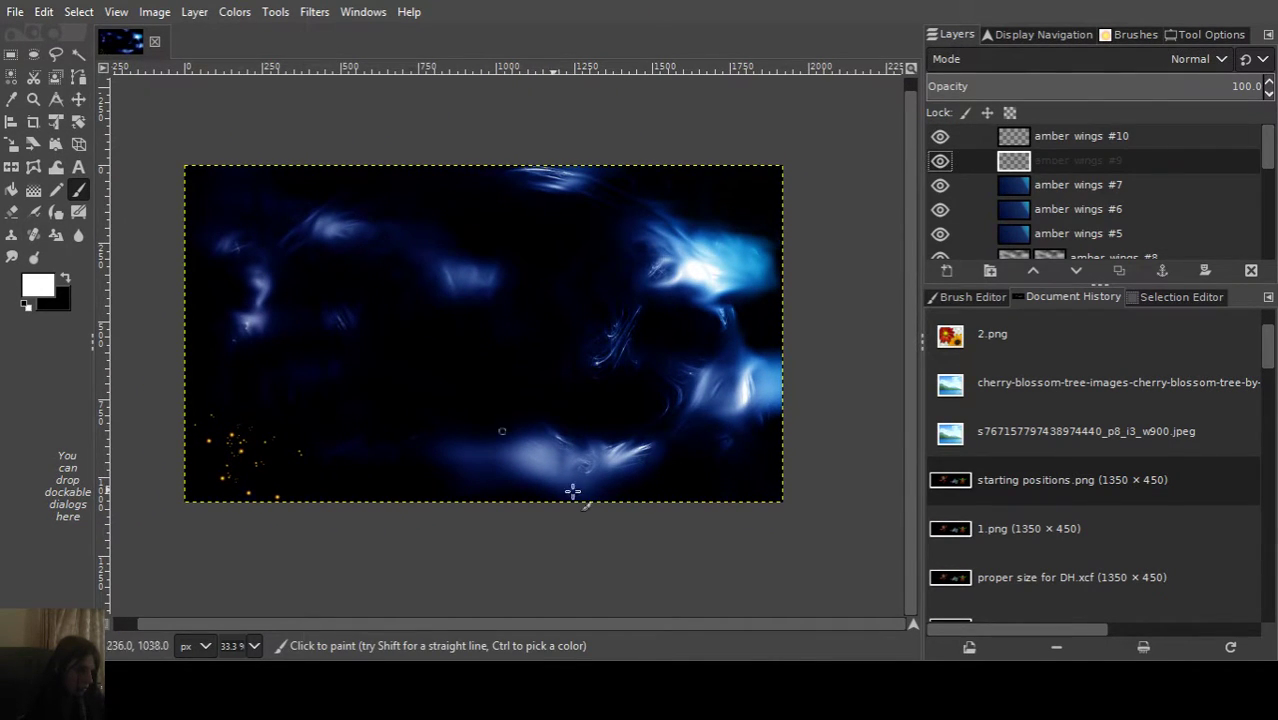
{"action": "left_click_drag", "start_coordinate": [693, 466], "coordinate": [736, 500]}
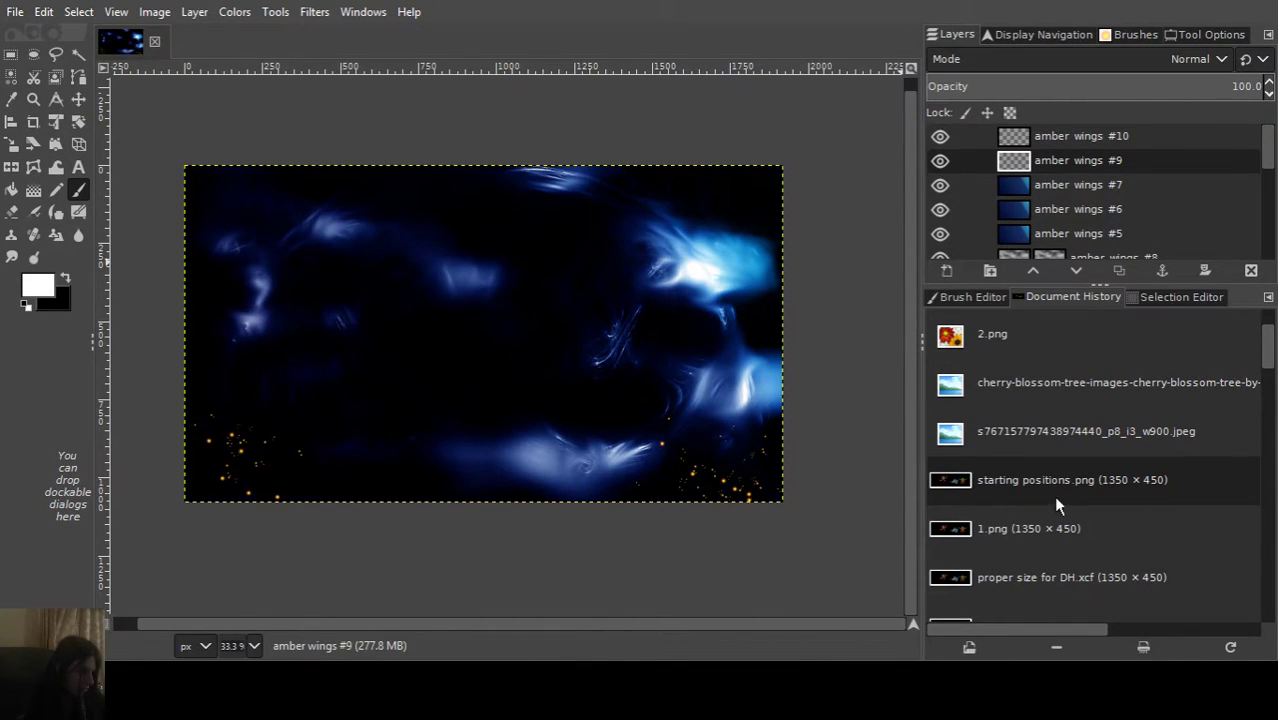
Scatter sparks between the blue glows at the artwork's right edge and in its upper-right corner, each on its own new layer.
{"action": "left_click", "coordinate": [946, 270], "text": "shift"}
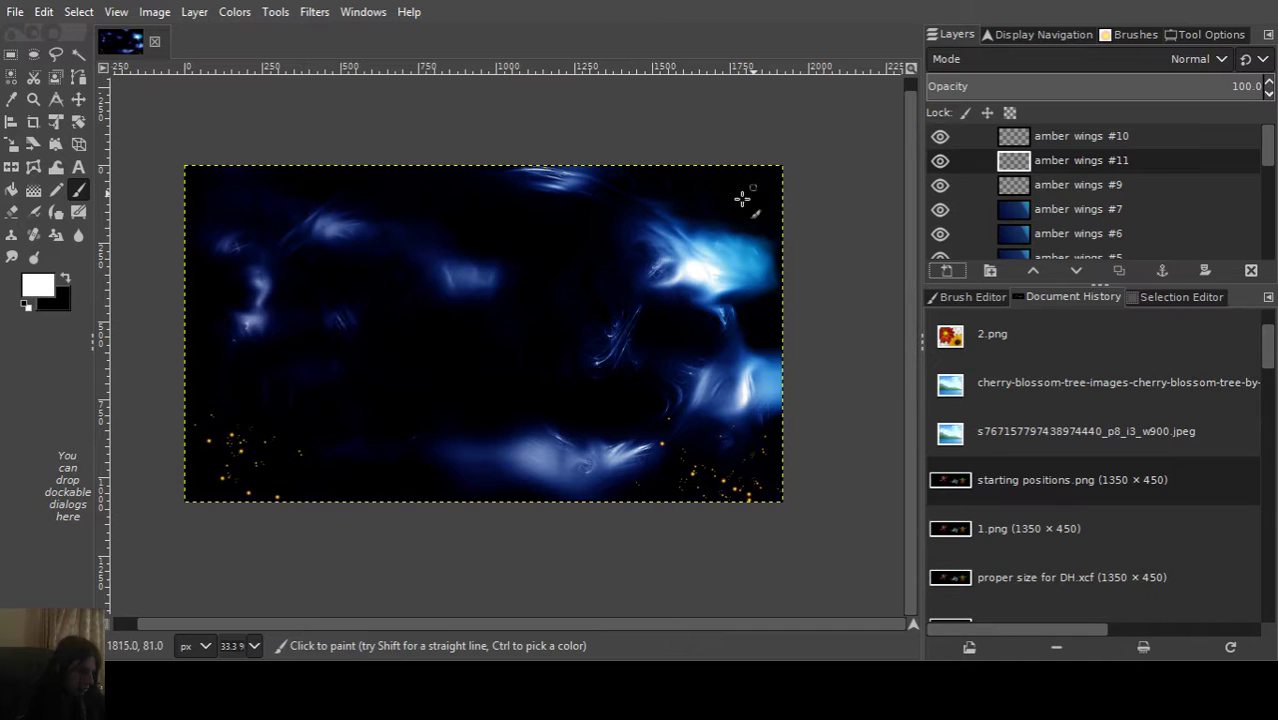
{"action": "left_click", "coordinate": [755, 318]}
{"action": "left_click", "coordinate": [942, 271], "text": "shift"}
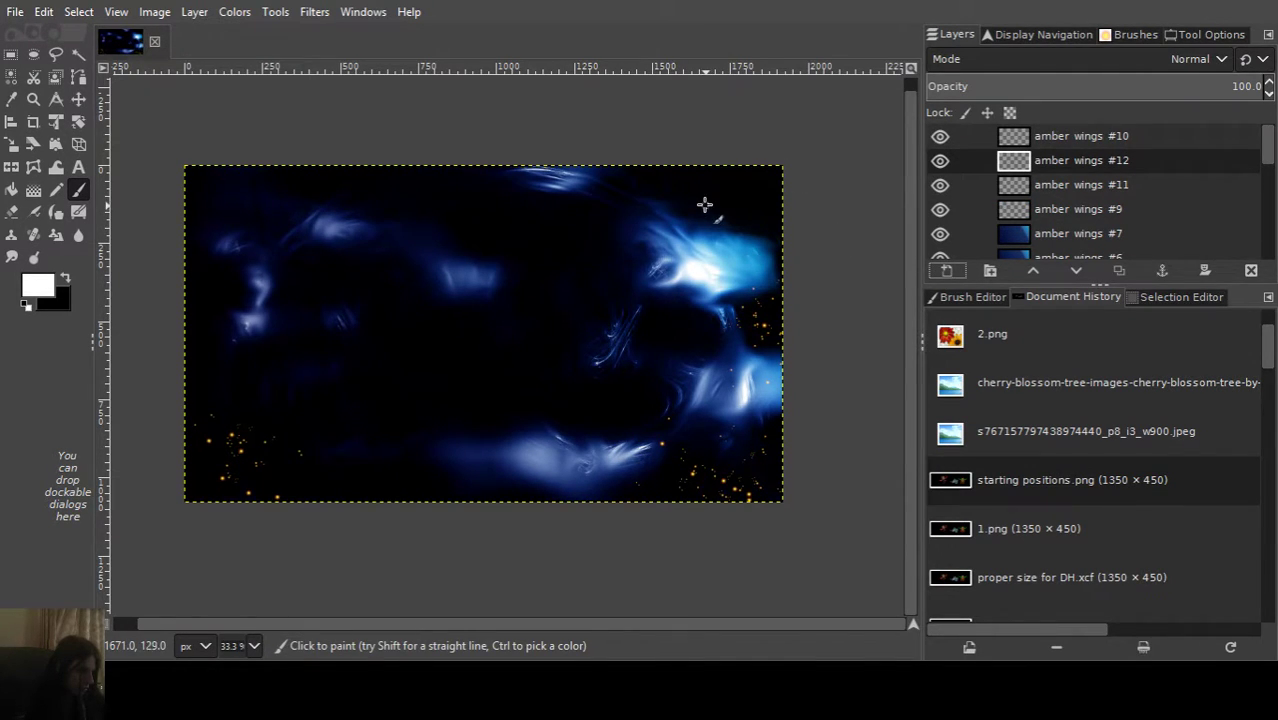
{"action": "left_click_drag", "start_coordinate": [705, 202], "coordinate": [780, 170]}
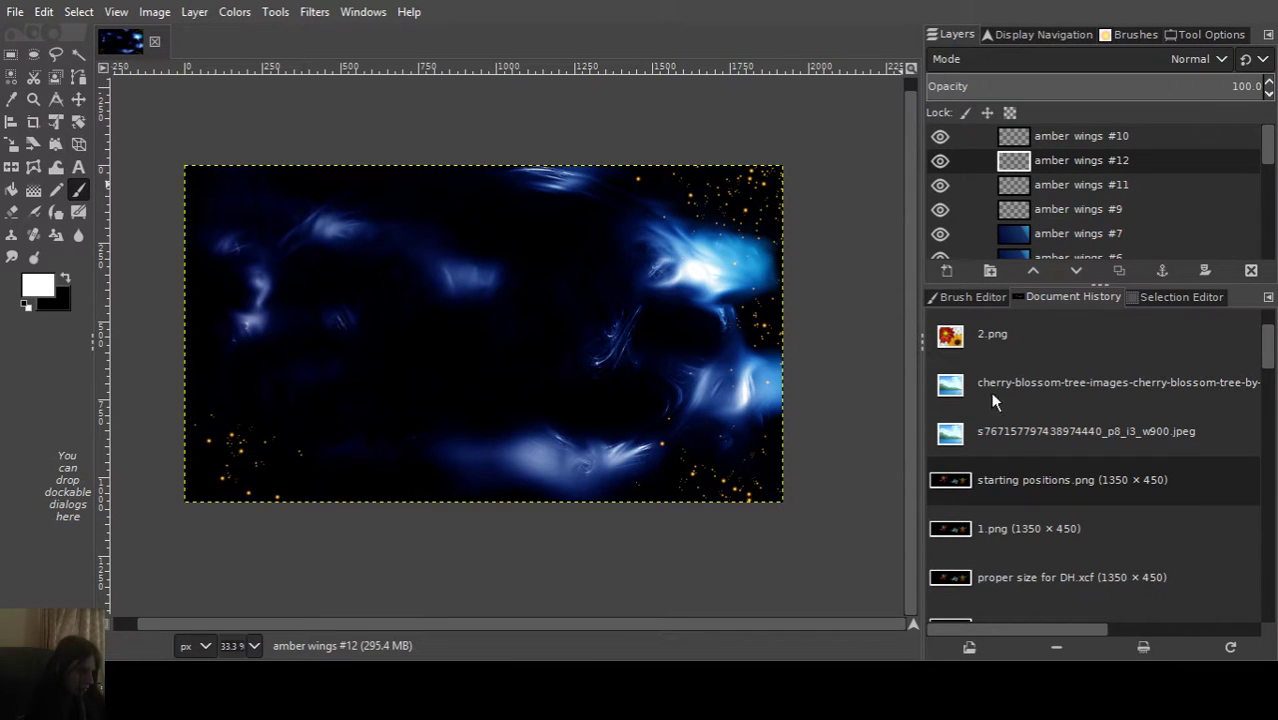
Scatter sparks in the artwork's upper-left corner and in two patches along the adjoining top edge, adding a new layer for each patch.
{"action": "left_click", "coordinate": [946, 270], "text": "shift"}
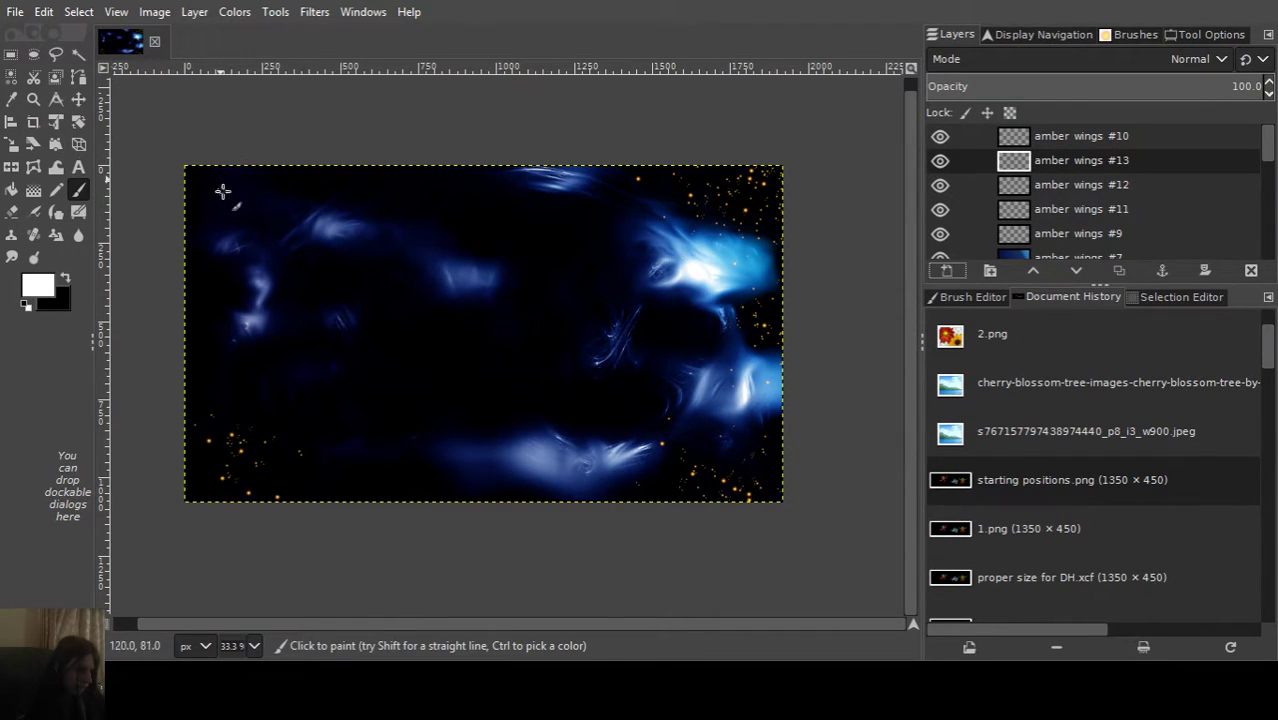
{"action": "left_click_drag", "start_coordinate": [223, 191], "coordinate": [205, 166]}
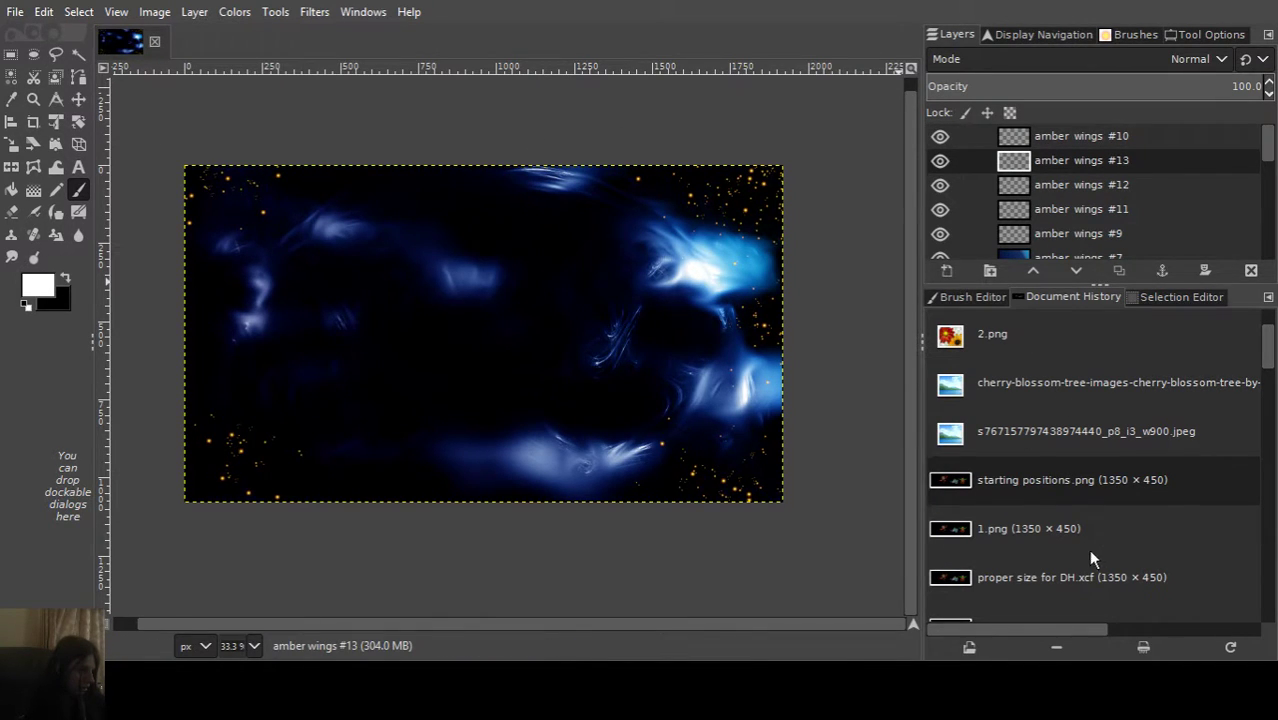
{"action": "key", "text": "shift+ctrl+n"}
{"action": "left_click_drag", "start_coordinate": [385, 177], "coordinate": [408, 191]}
{"action": "key", "text": "shift+ctrl+n"}
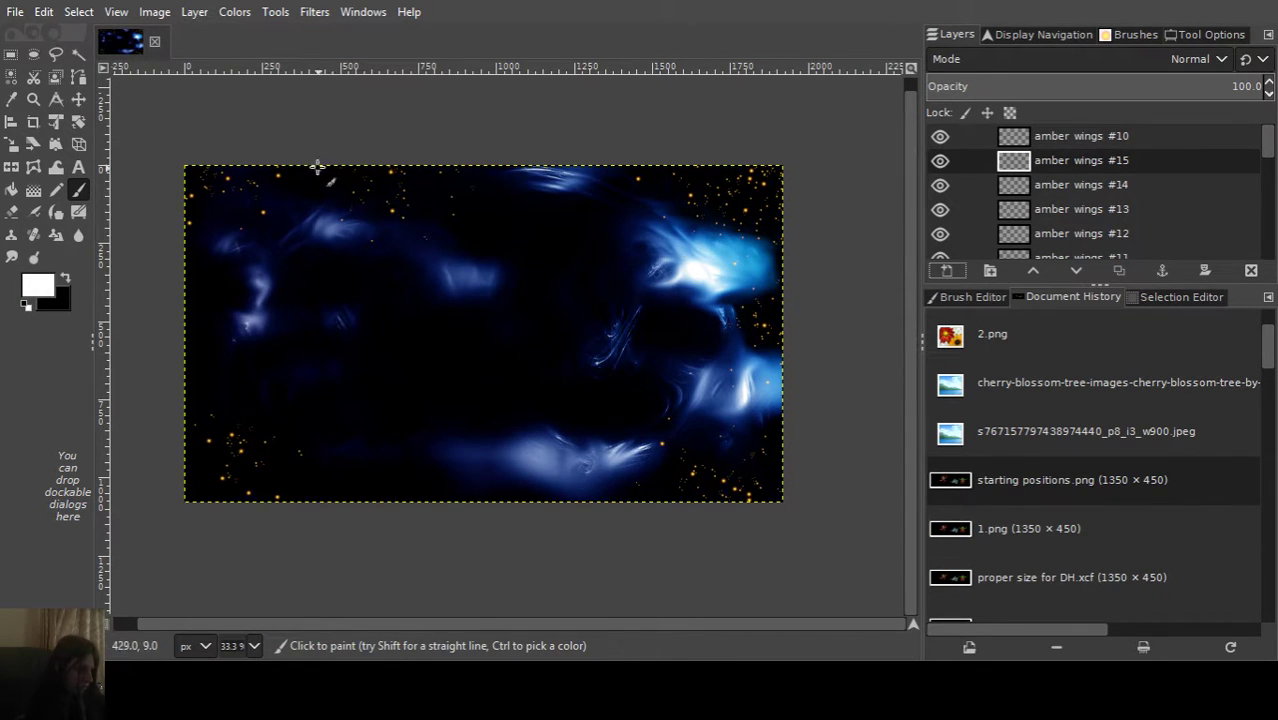
{"action": "left_click_drag", "start_coordinate": [330, 170], "coordinate": [320, 186]}
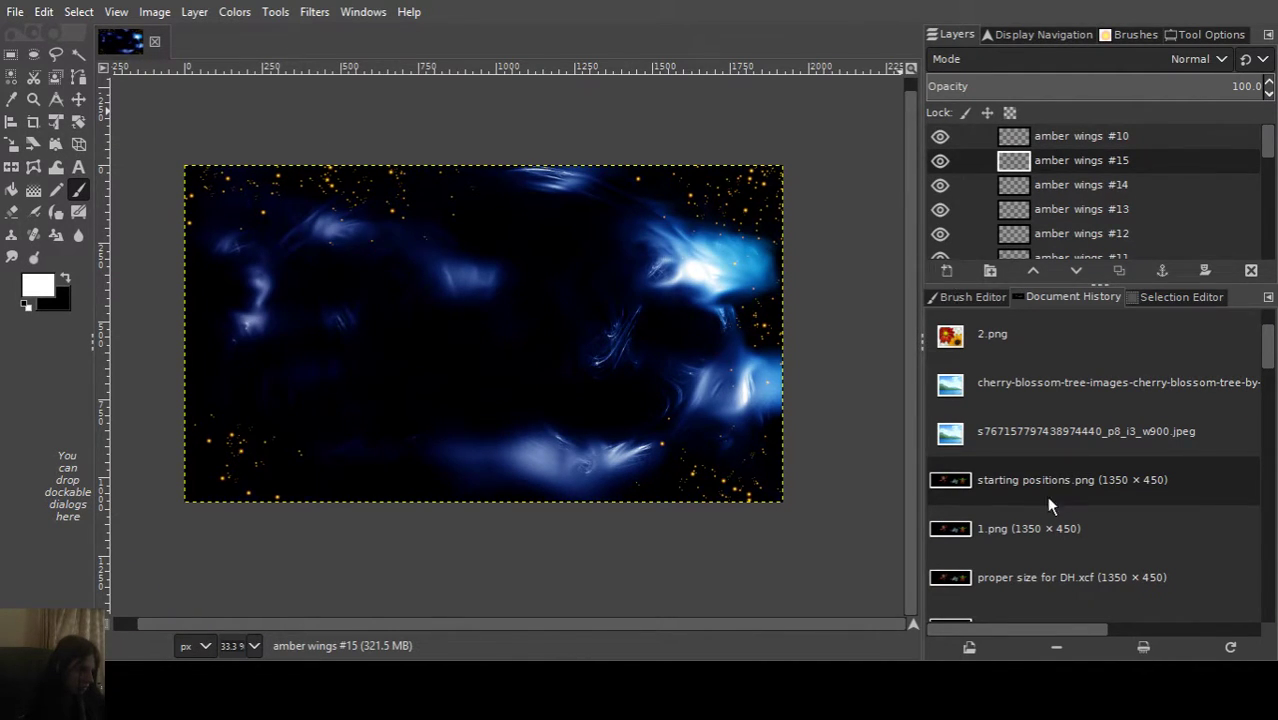
Add new layers and scatter sparks along the artwork's left edge and the dark part of its bottom edge.
{"action": "left_click", "coordinate": [947, 270], "text": "shift"}
{"action": "key", "text": "shift+ctrl+n"}
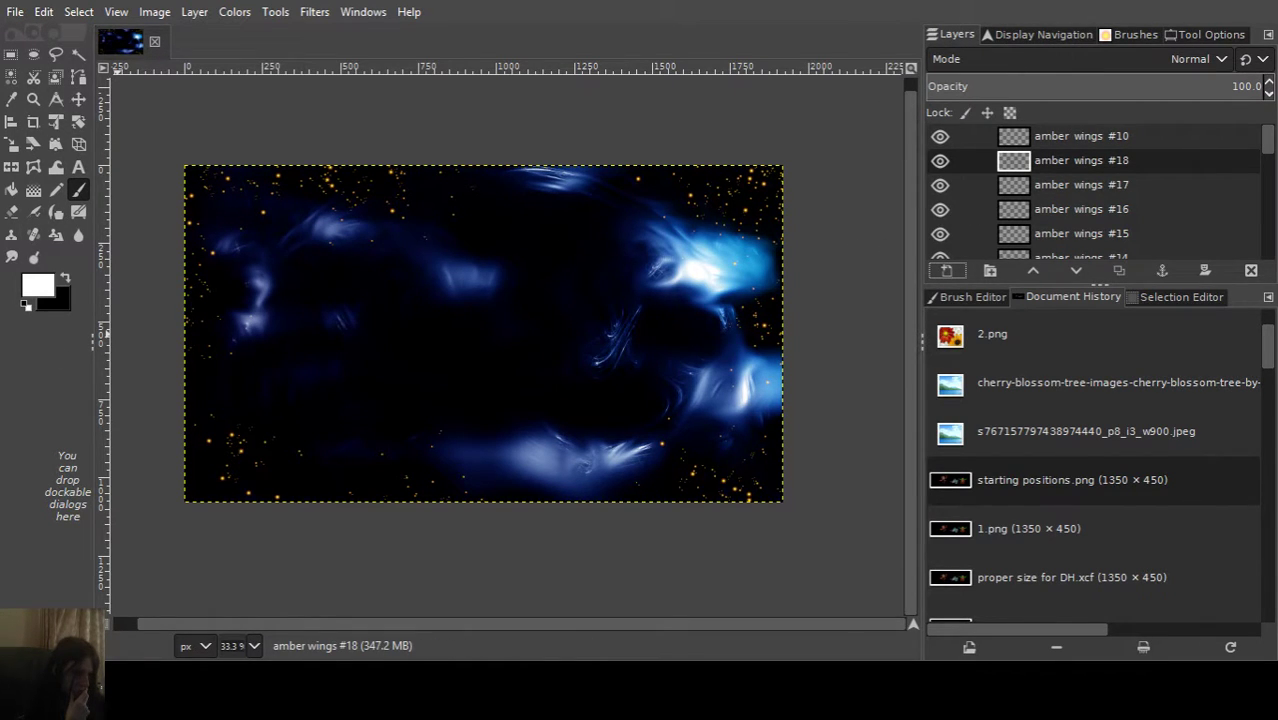
Set the Paintbrush jitter amount to 20 and scatter sparks over the dark upper-middle area between the glows.
{"action": "double_click", "coordinate": [80, 189]}
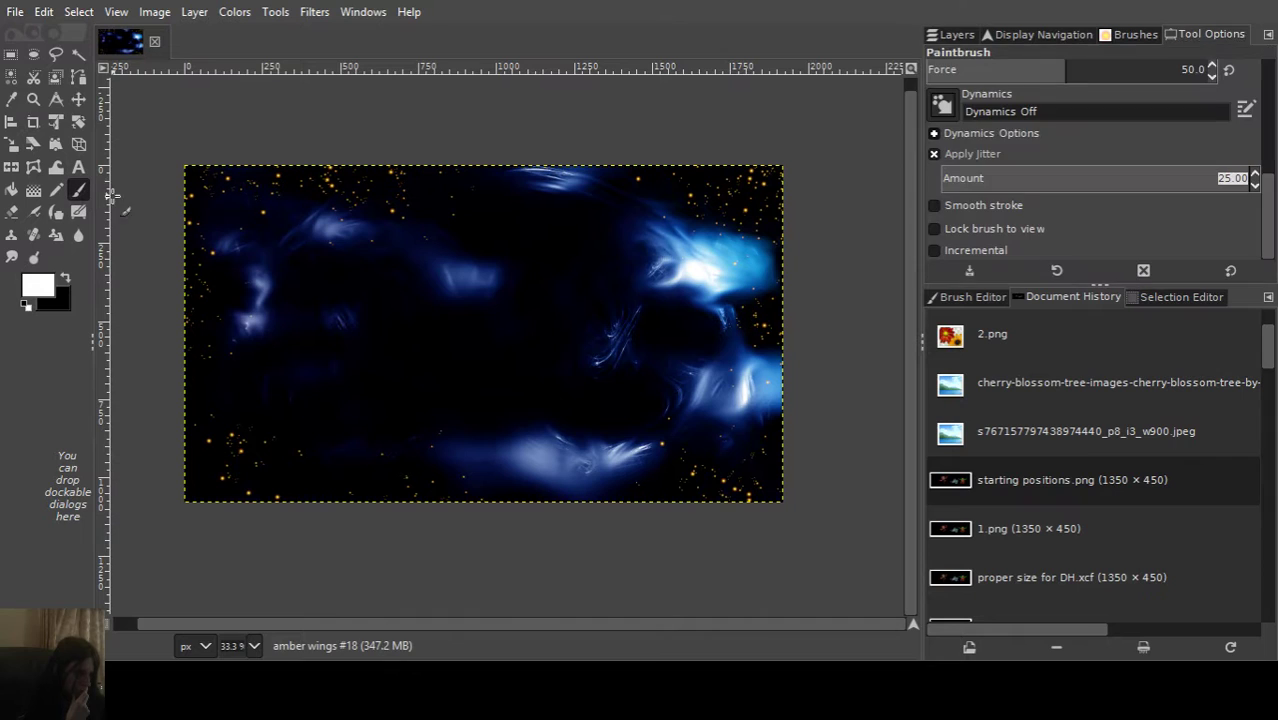
{"action": "left_click", "coordinate": [1255, 190]}
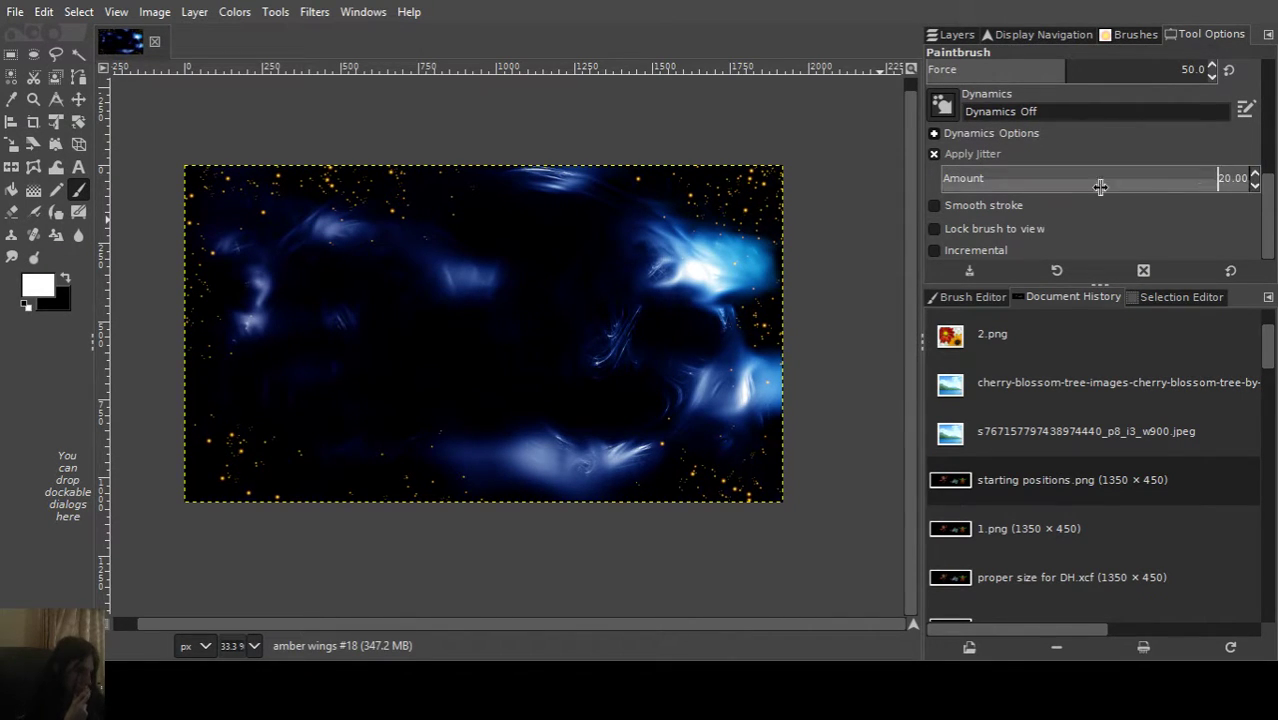
{"action": "left_click_drag", "start_coordinate": [556, 237], "coordinate": [505, 205]}
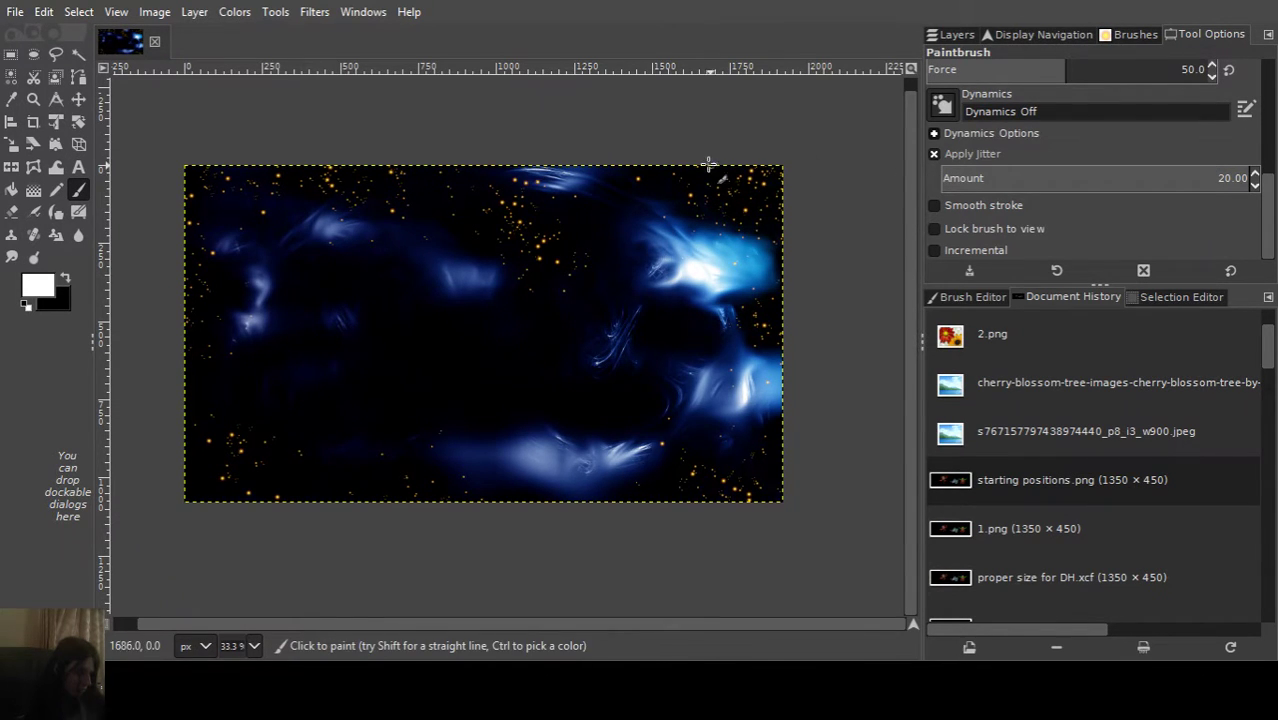
{"action": "key", "text": "ctrl+z"}
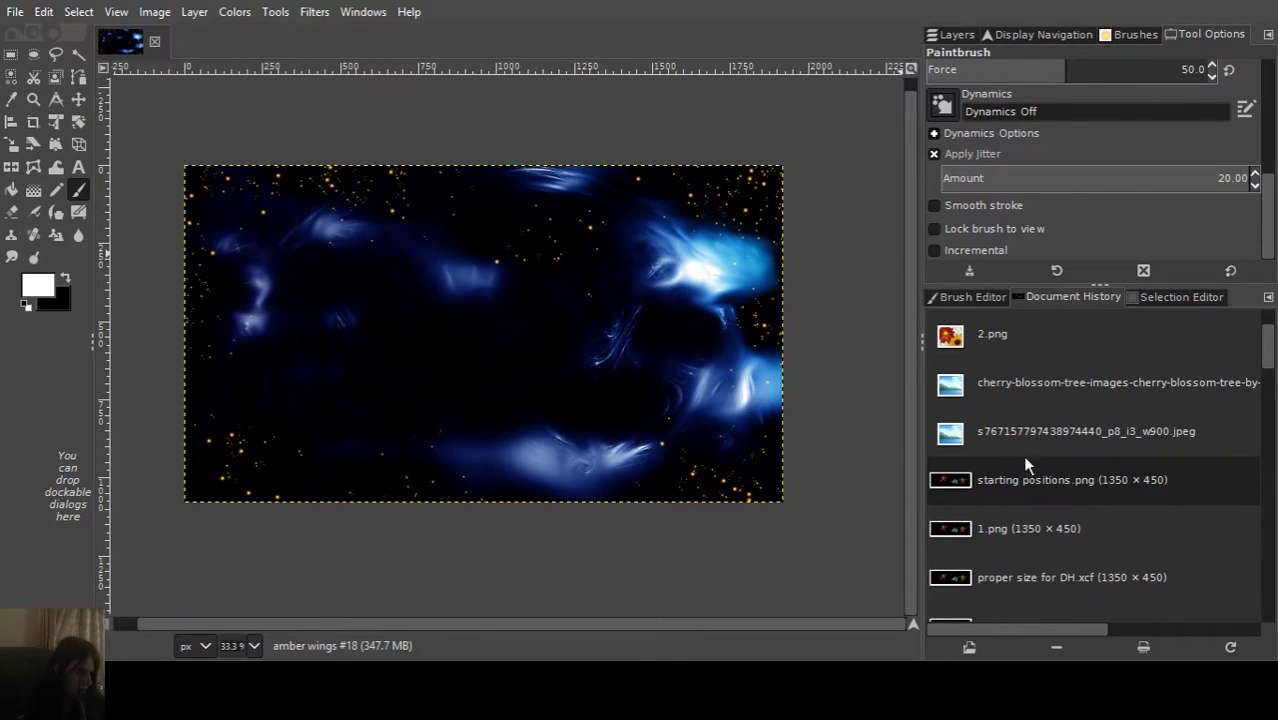
Add another new layer and scatter sparks in the dark area just above the glow at the artwork's bottom.
{"action": "left_click", "coordinate": [970, 38]}
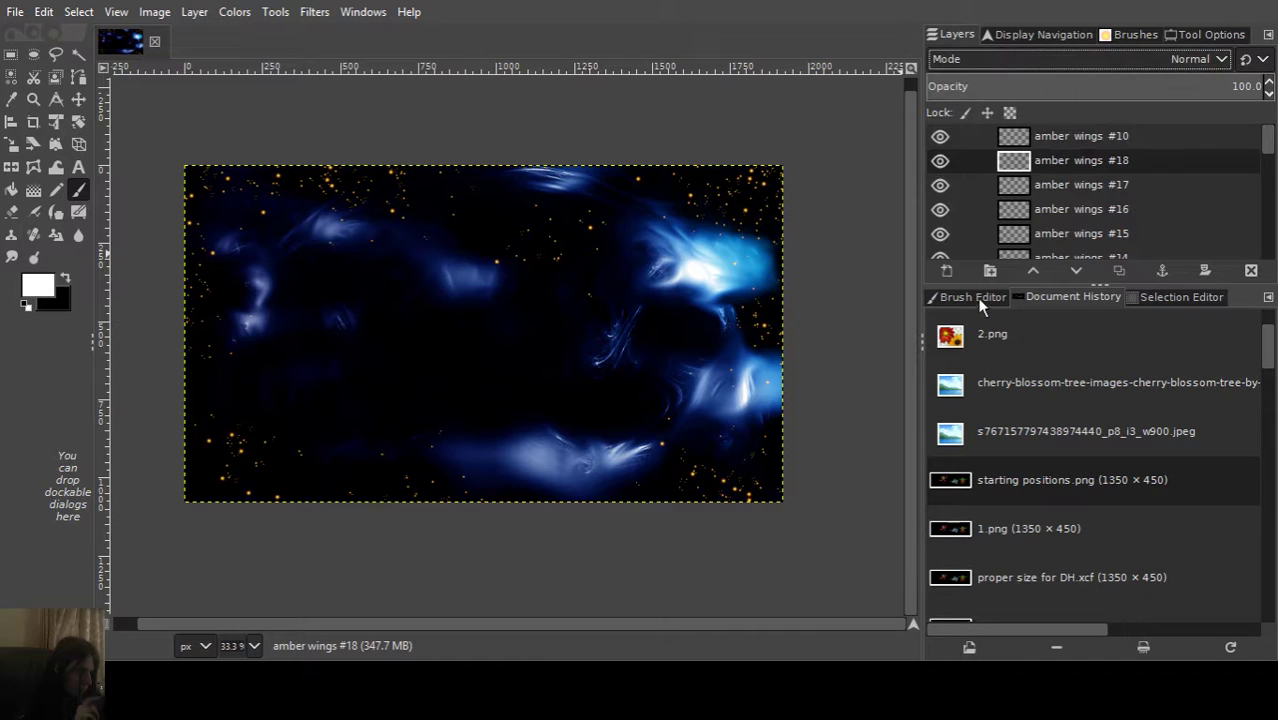
{"action": "left_click", "coordinate": [946, 270], "text": "shift"}
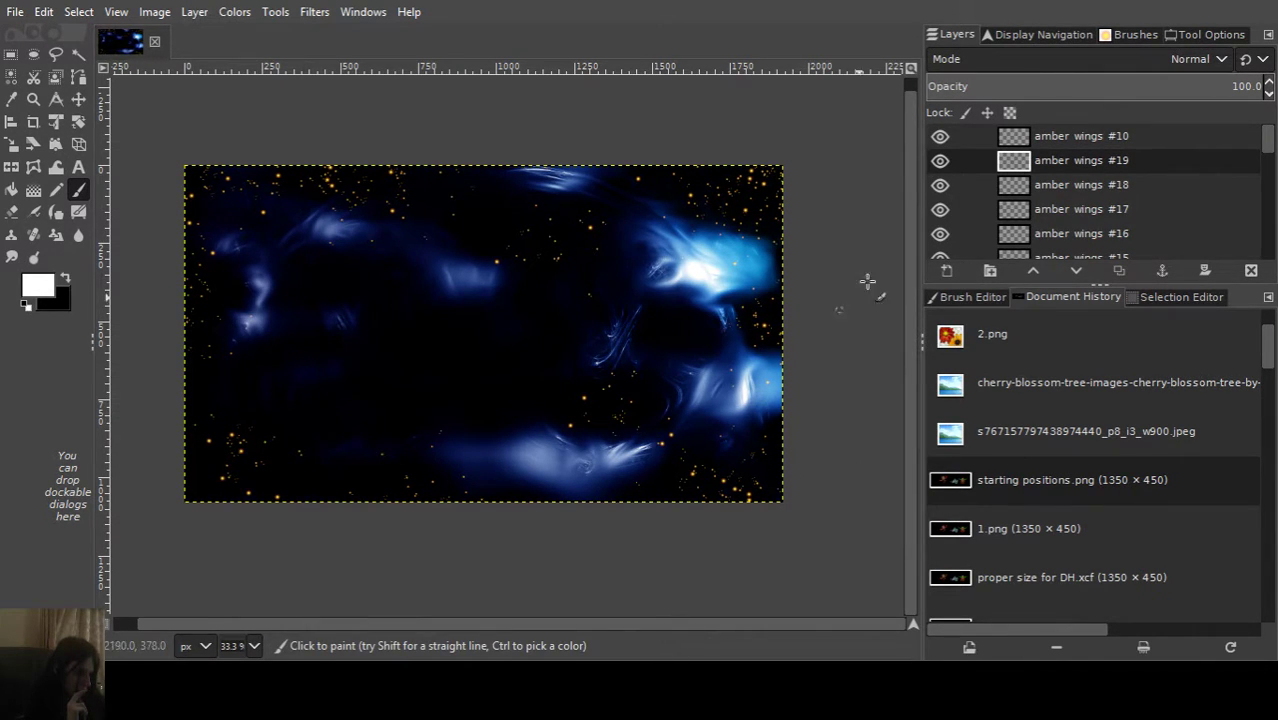
Add a new layer and scatter sparks in the dark pocket between the two bright glows at the artwork's right side.
{"action": "left_click", "coordinate": [956, 270], "text": "shift"}
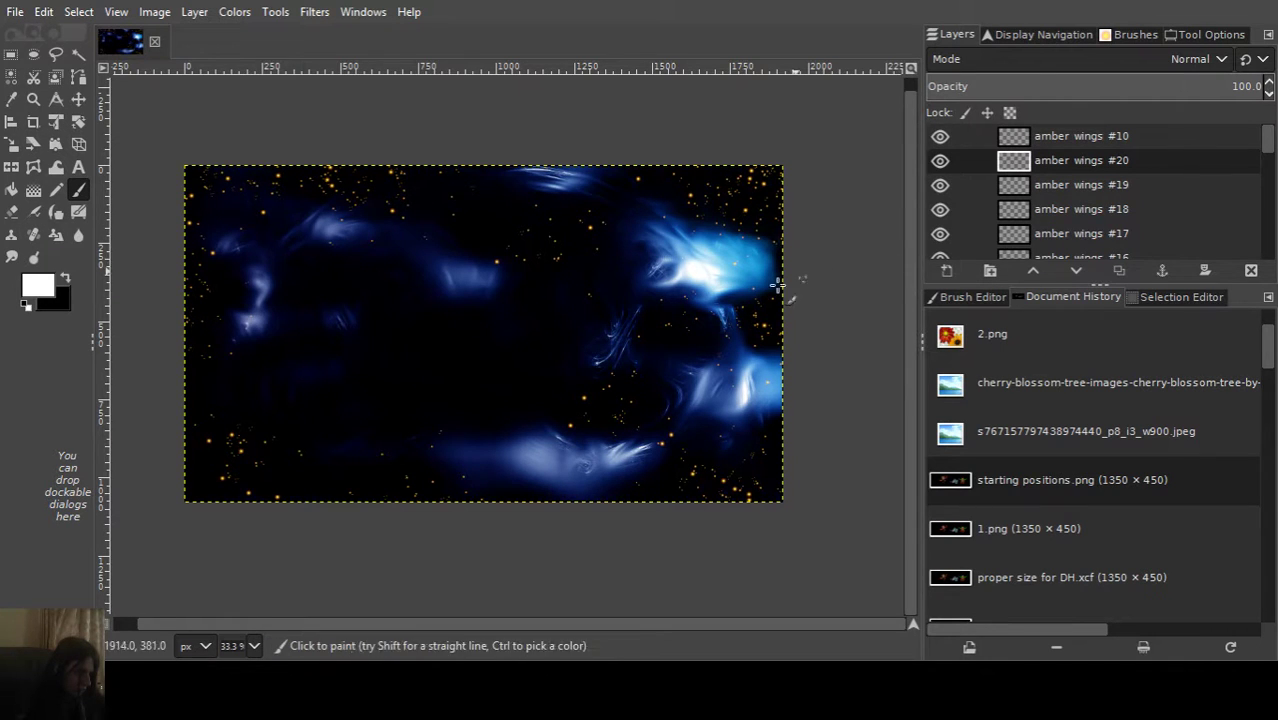
{"action": "scroll", "coordinate": [790, 350], "scroll_direction": "up", "scroll_amount": 4}
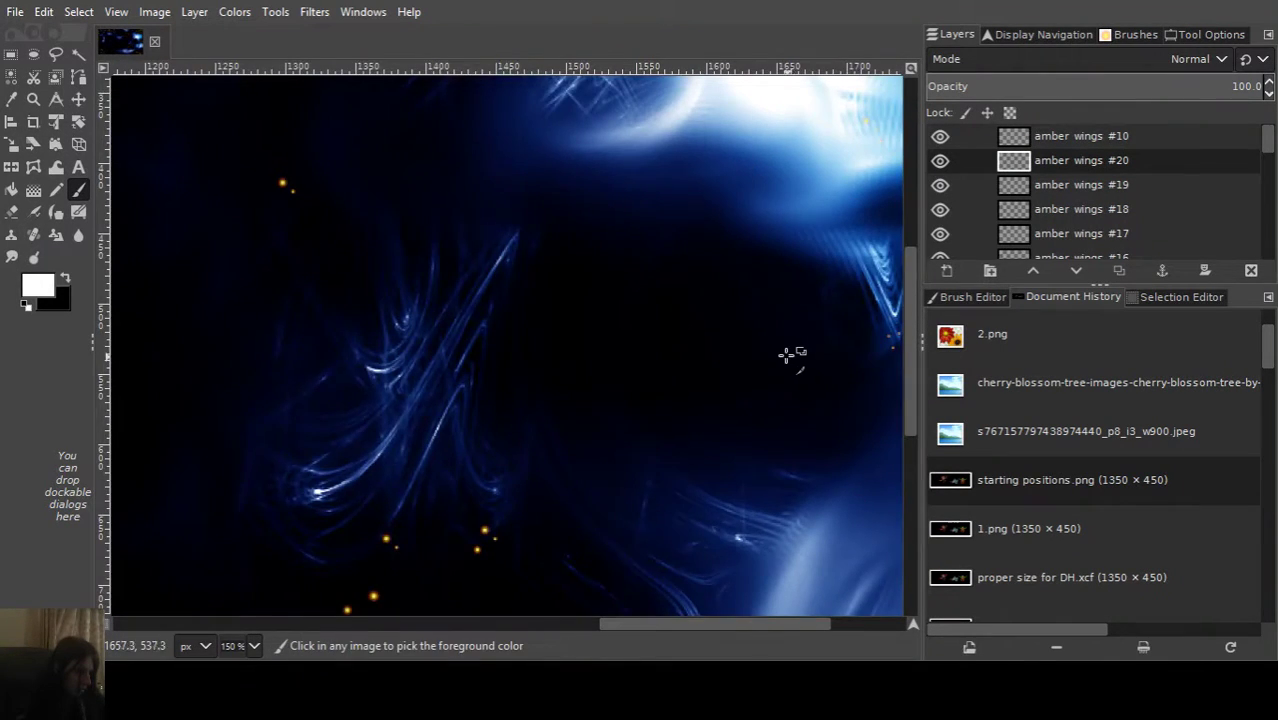
{"action": "scroll", "coordinate": [787, 355], "scroll_direction": "down", "scroll_amount": 1}
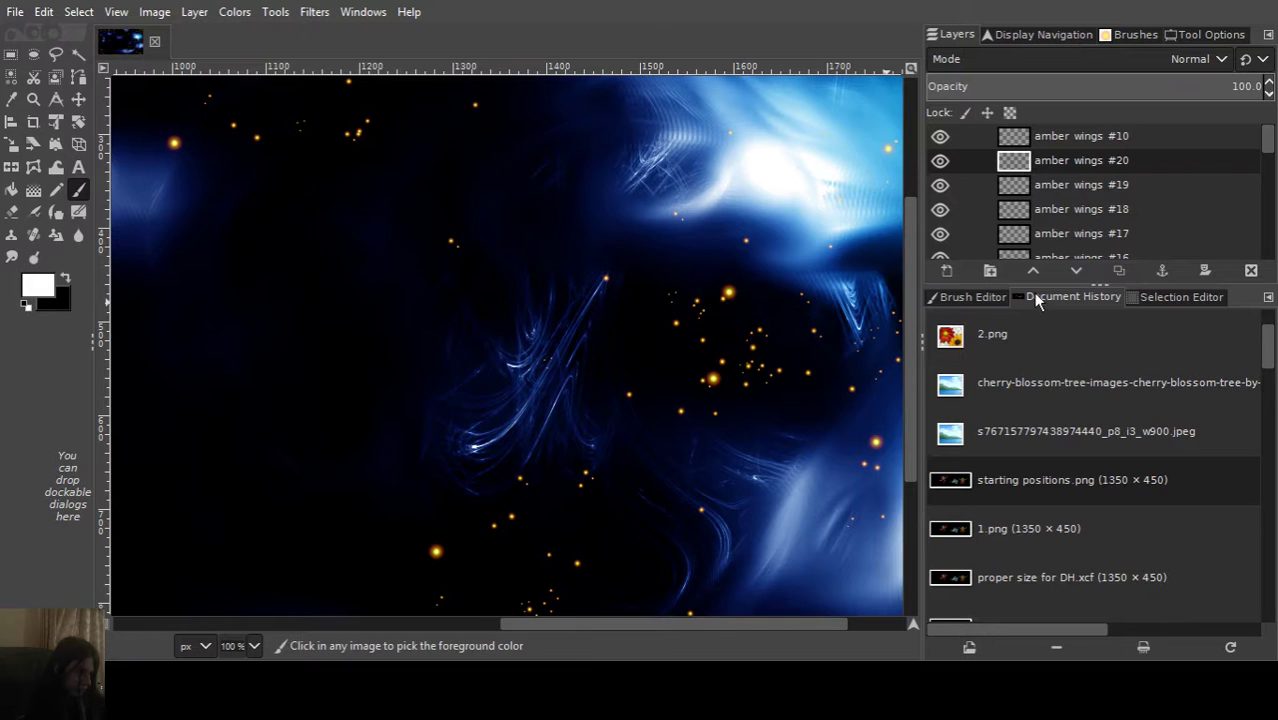
{"action": "scroll", "coordinate": [354, 300], "scroll_direction": "down", "scroll_amount": 3}
{"action": "scroll", "coordinate": [354, 300], "scroll_direction": "up", "scroll_amount": 3}
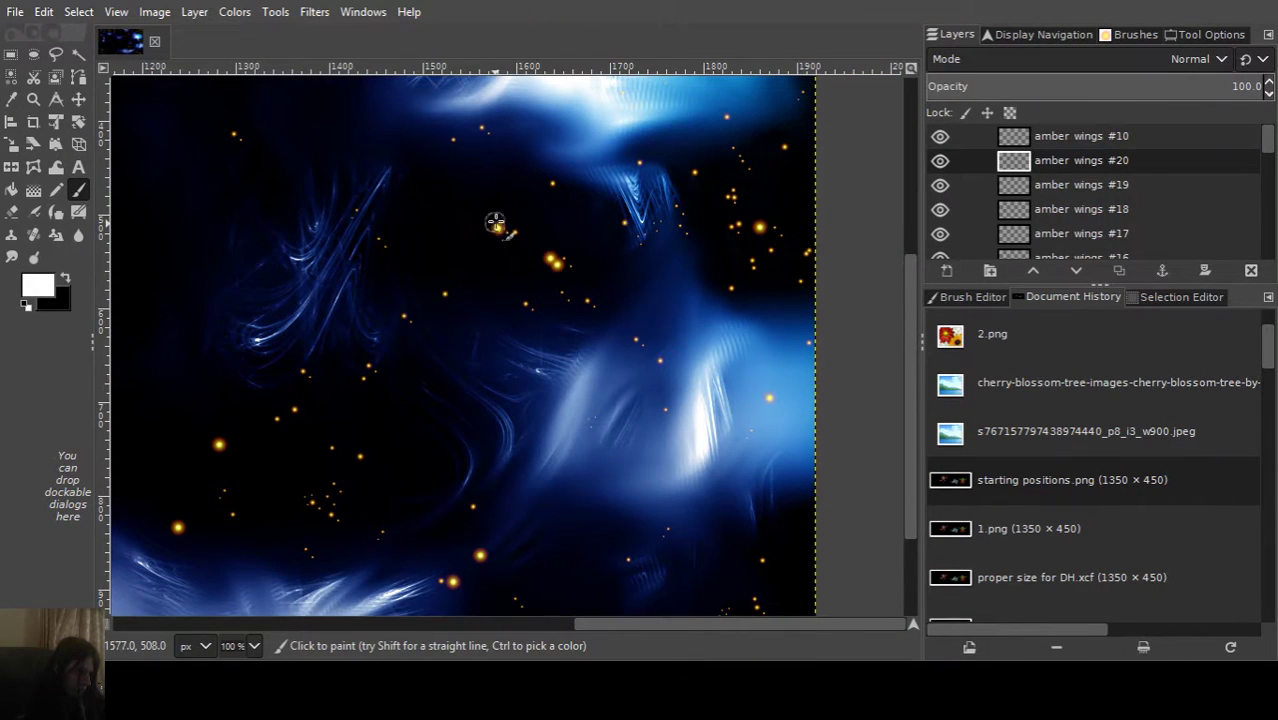
{"action": "scroll", "coordinate": [513, 214], "scroll_direction": "down", "scroll_amount": 1}
{"action": "scroll", "coordinate": [258, 213], "scroll_direction": "down", "scroll_amount": 2}
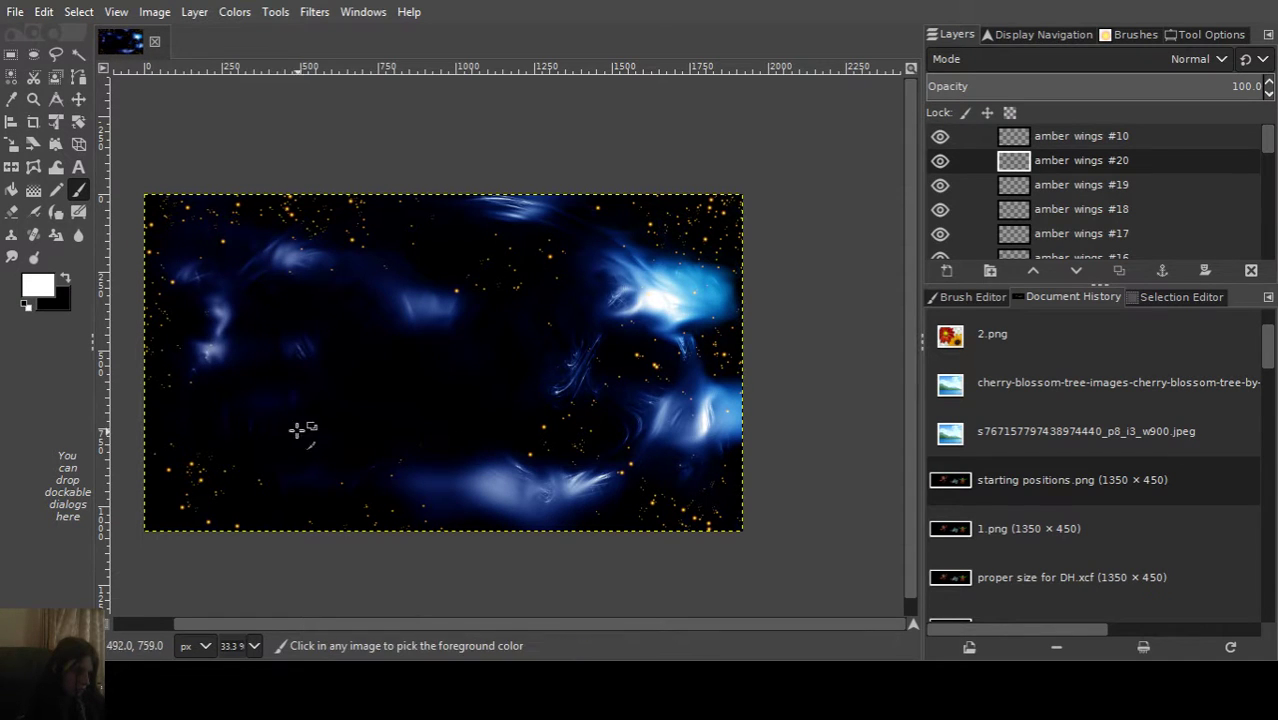
Try scattering sparks in the dark central area above the lower glow, and undo the strokes.
{"action": "scroll", "coordinate": [500, 390], "scroll_direction": "left", "scroll_amount": 3}
{"action": "scroll", "coordinate": [653, 370], "scroll_direction": "up", "scroll_amount": 1}
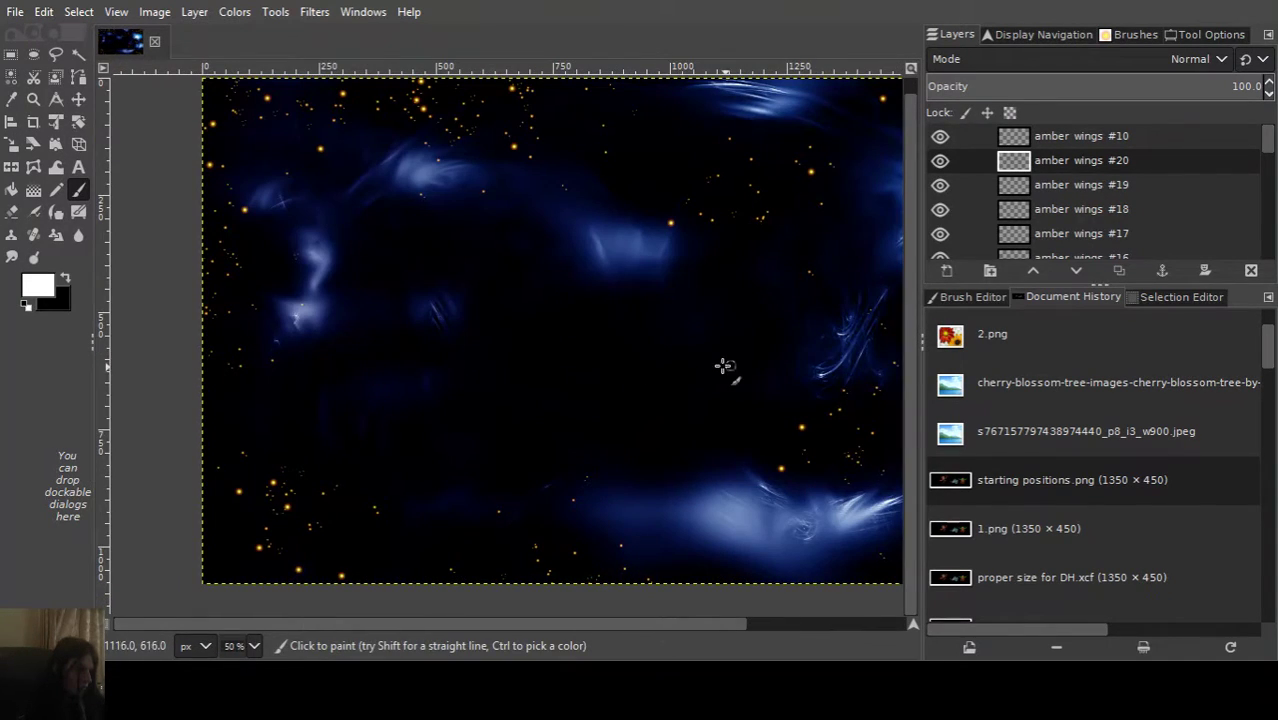
{"action": "left_click", "coordinate": [650, 440]}
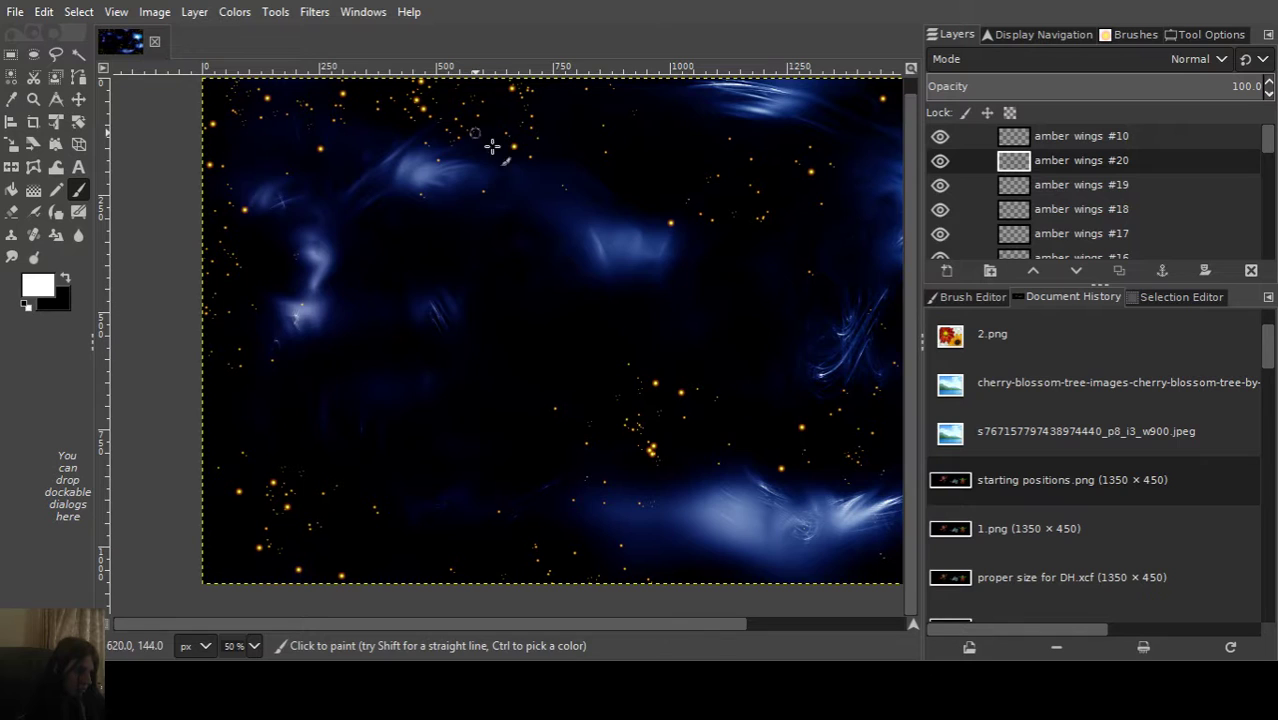
{"action": "key", "text": "ctrl+z"}
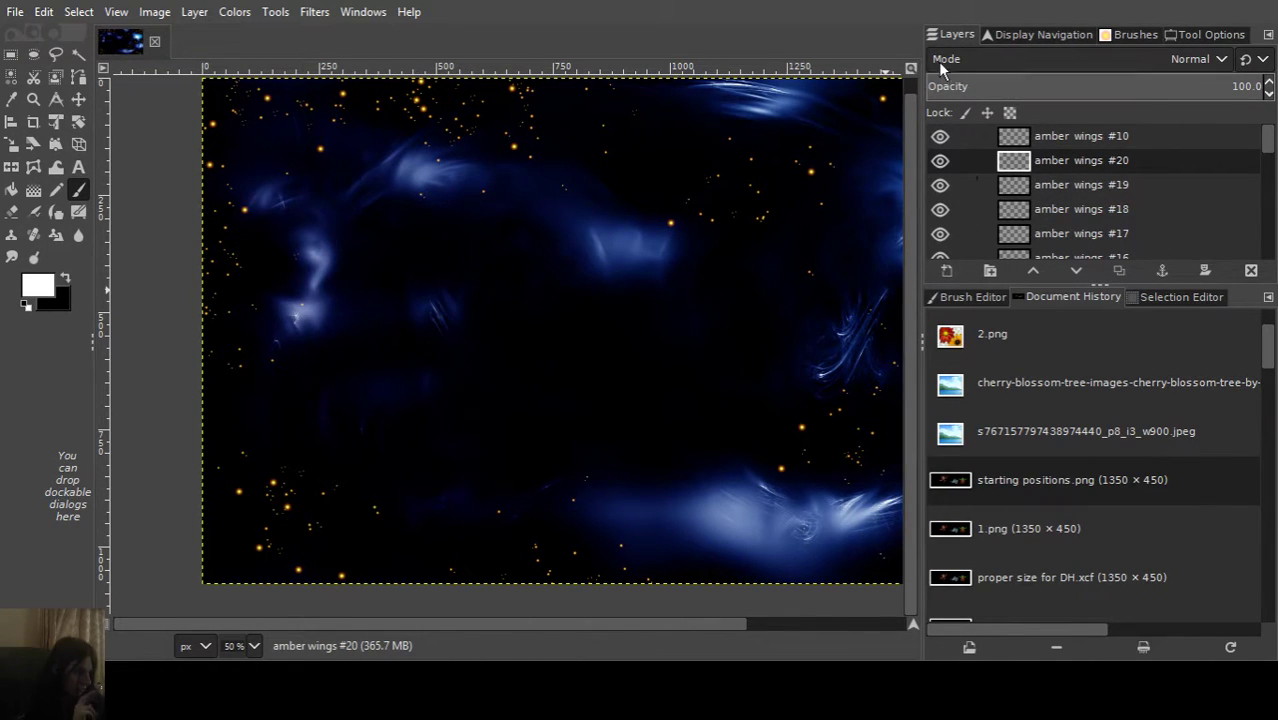
Set the Paintbrush jitter amount to 28 and scatter sparks widely over the artwork's dark centre.
{"action": "double_click", "coordinate": [81, 195]}
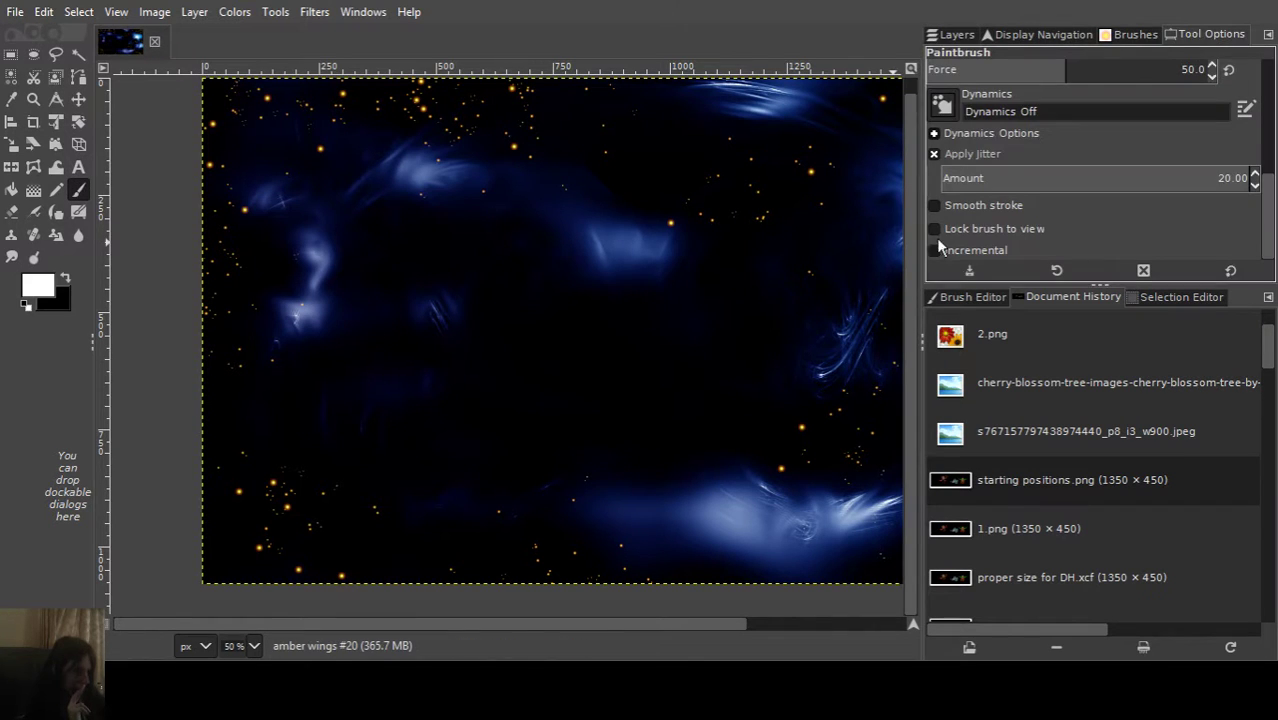
{"action": "left_click", "coordinate": [1237, 179]}
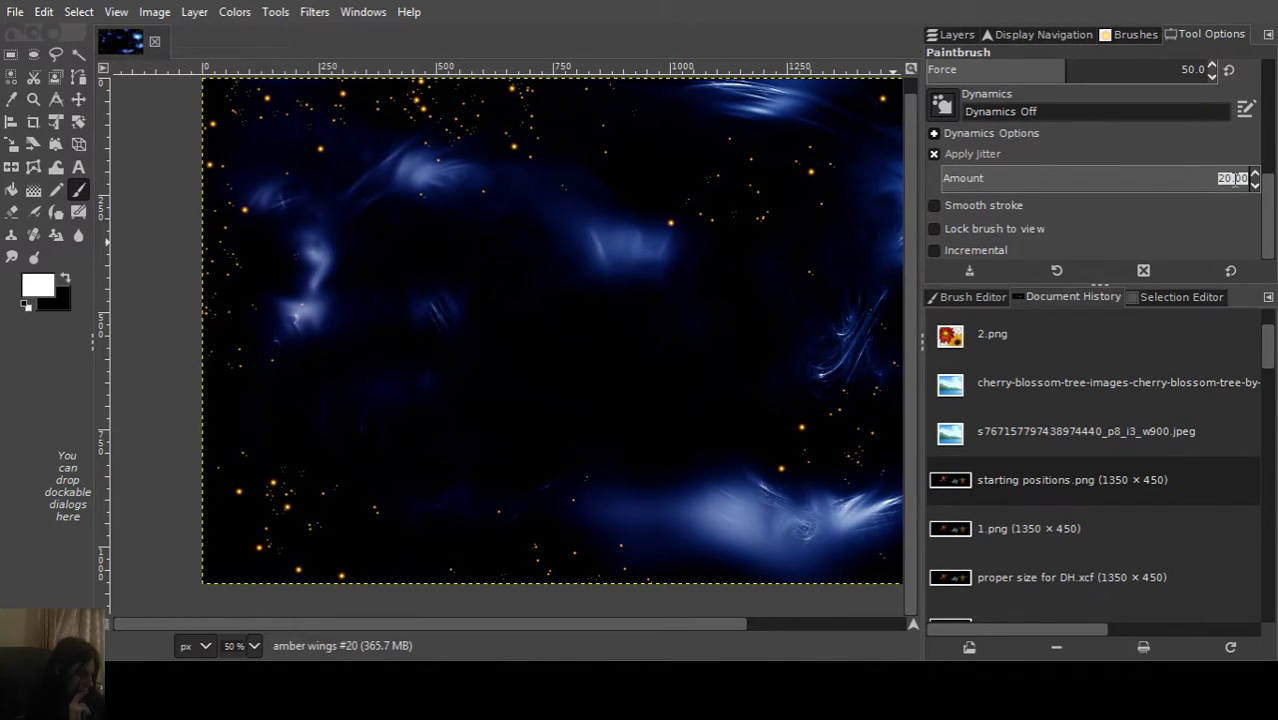
{"action": "type", "text": "28"}
{"action": "key", "text": "Return"}
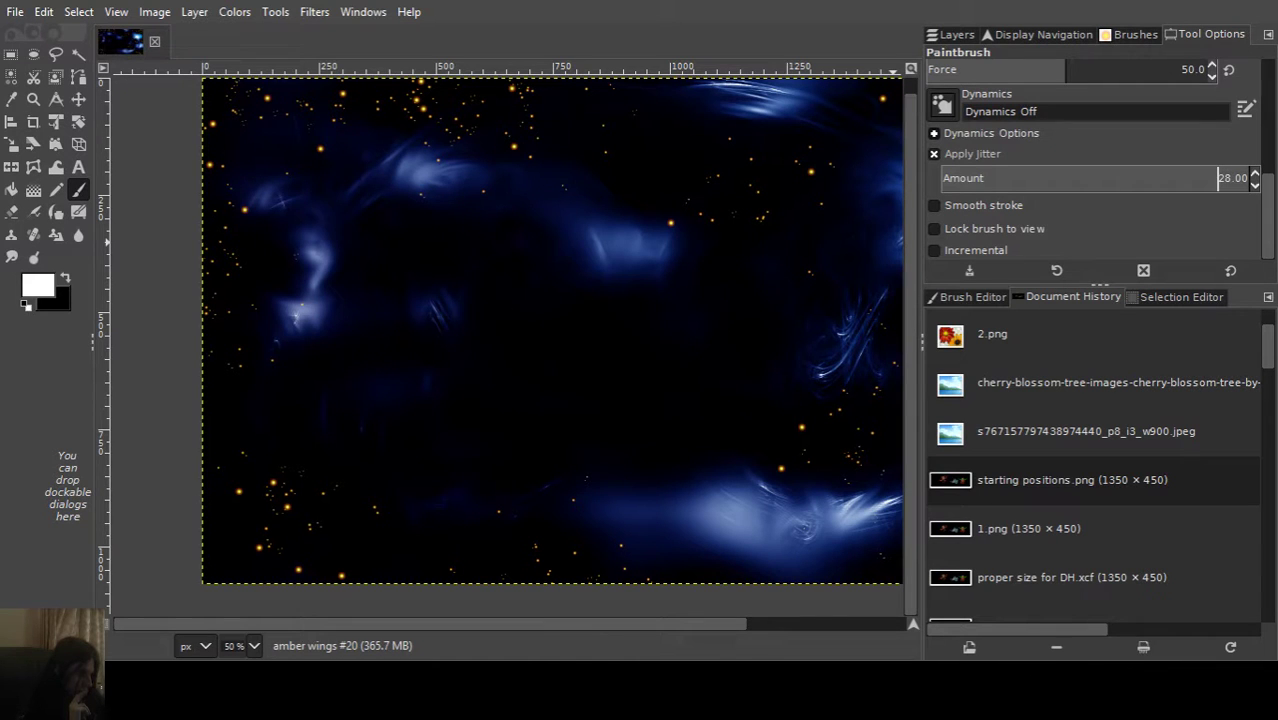
{"action": "left_click", "coordinate": [633, 362]}
{"action": "scroll", "coordinate": [513, 299], "scroll_direction": "right", "scroll_amount": 3}
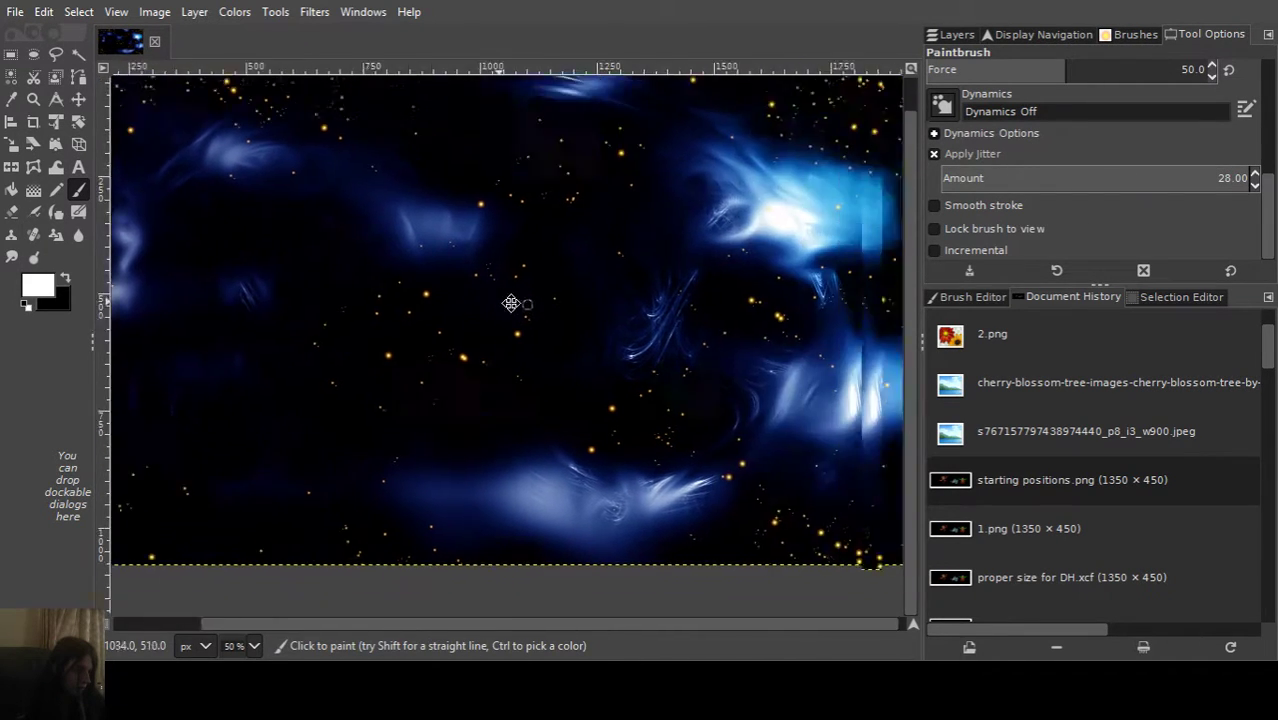
{"action": "scroll", "coordinate": [600, 380], "scroll_direction": "left", "scroll_amount": 3}
{"action": "scroll", "coordinate": [698, 433], "scroll_direction": "up", "scroll_amount": 3}
{"action": "scroll", "coordinate": [692, 372], "scroll_direction": "down", "scroll_amount": 1}
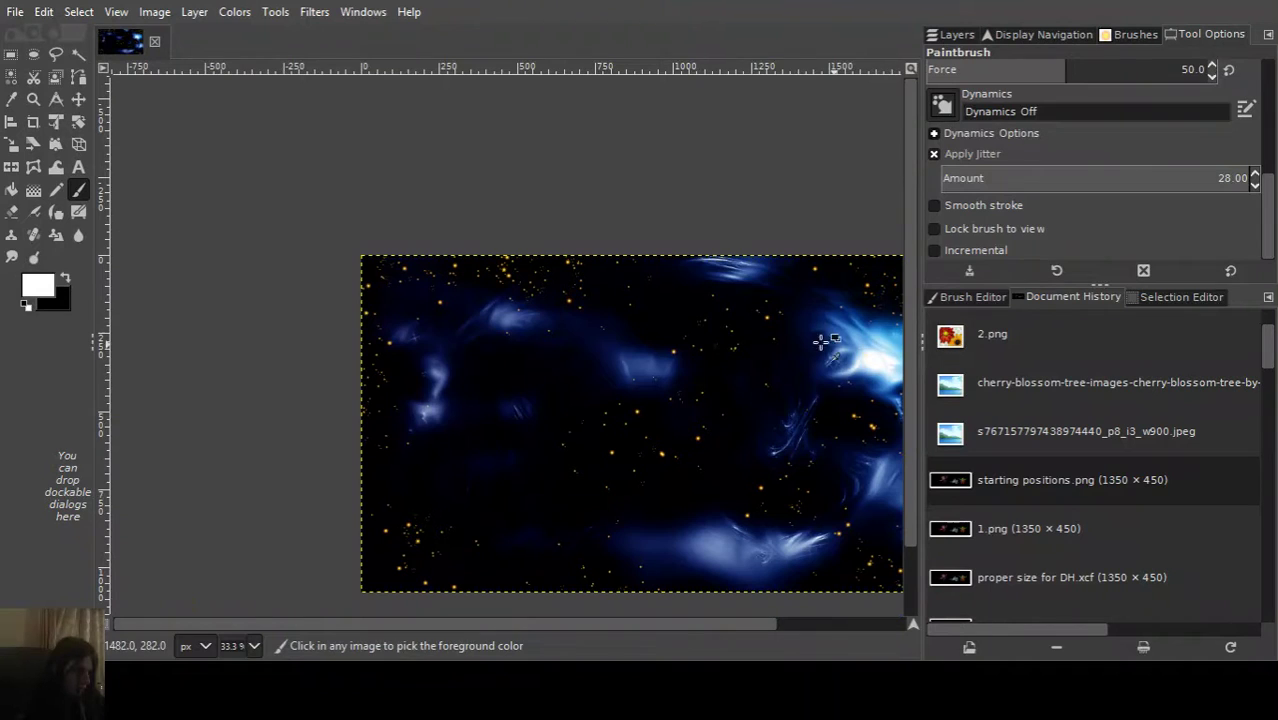
{"action": "scroll", "coordinate": [755, 336], "scroll_direction": "down", "scroll_amount": 1}
{"action": "left_click_drag", "start_coordinate": [750, 373], "coordinate": [593, 328]}
{"action": "scroll", "coordinate": [597, 328], "scroll_direction": "up", "scroll_amount": 1}
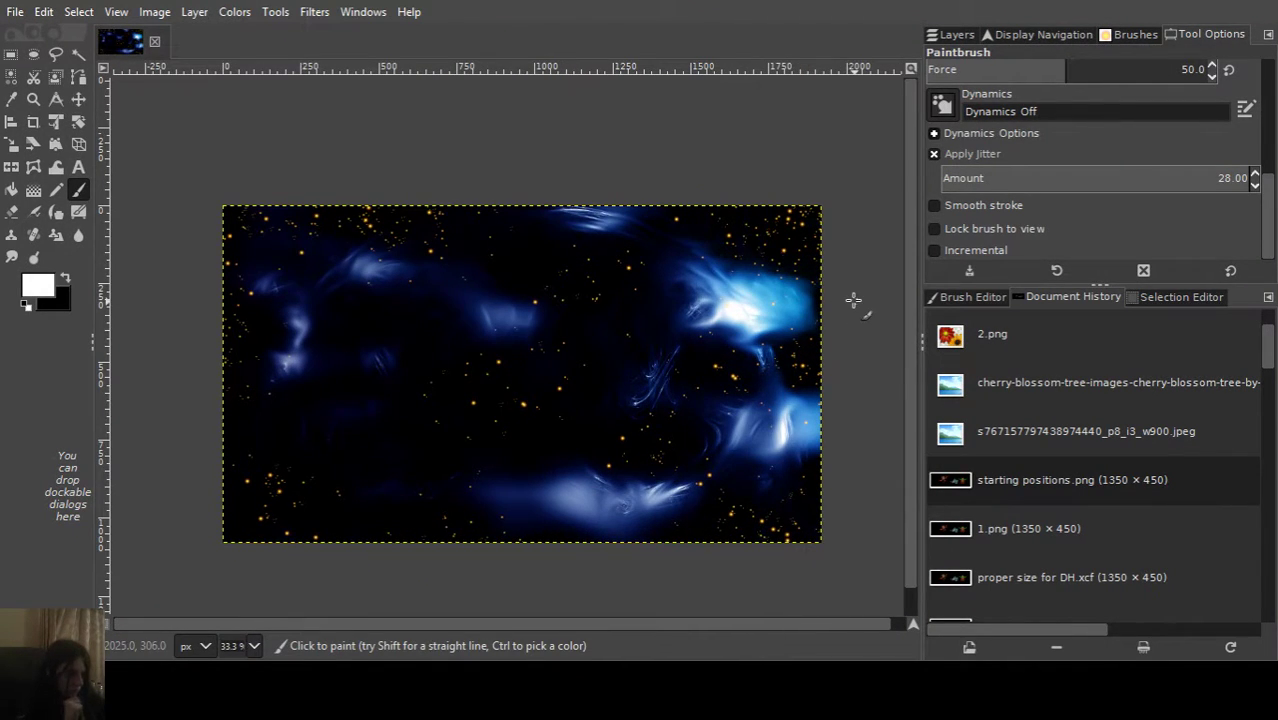
Save the artwork and merge all the spark layers down into the amber wings #9 layer.
{"action": "key", "text": "ctrl+s"}
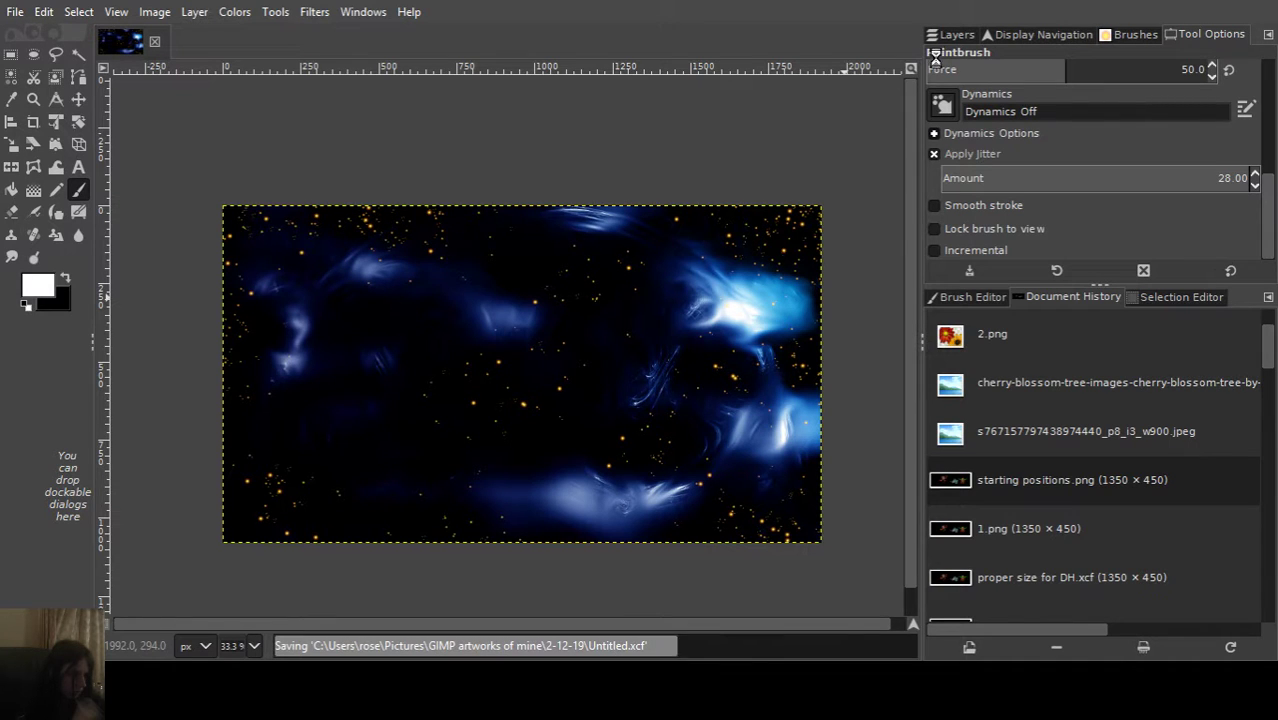
{"action": "left_click", "coordinate": [963, 37]}
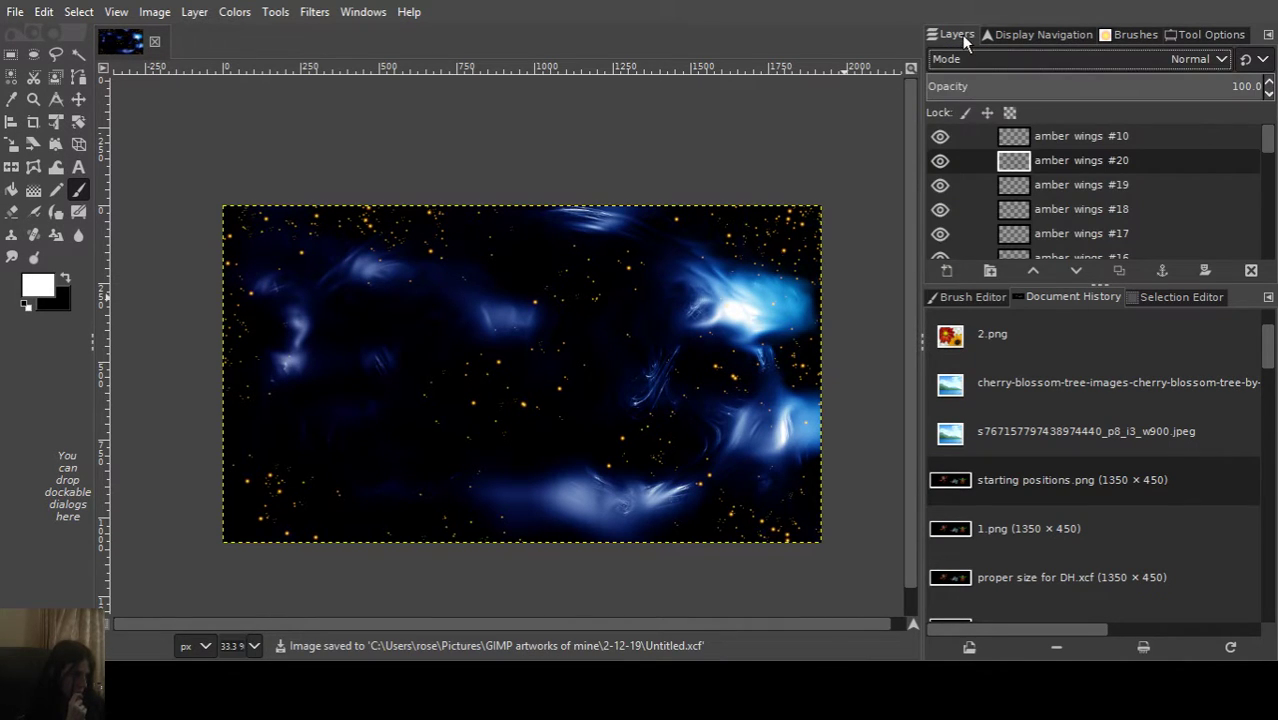
{"action": "left_click", "coordinate": [1030, 138]}
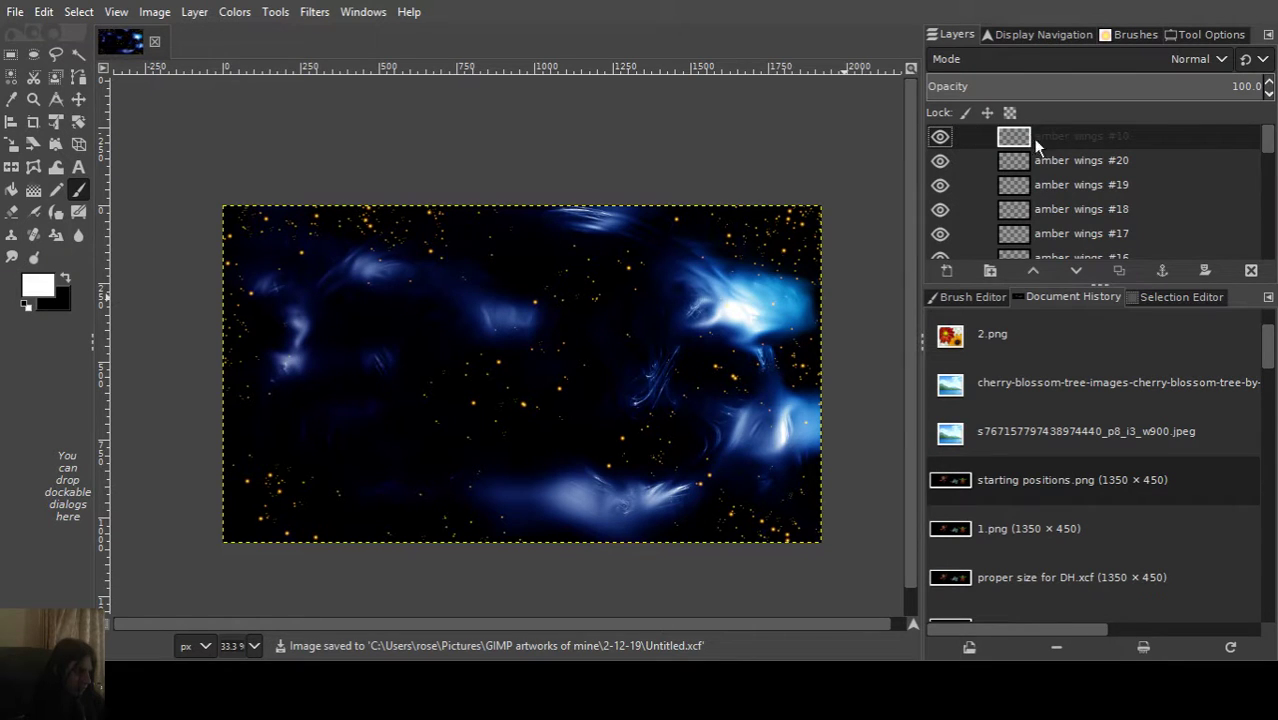
{"action": "scroll", "coordinate": [1060, 190], "scroll_direction": "down", "scroll_amount": 1}
{"action": "scroll", "coordinate": [1040, 148], "scroll_direction": "down", "scroll_amount": 1}
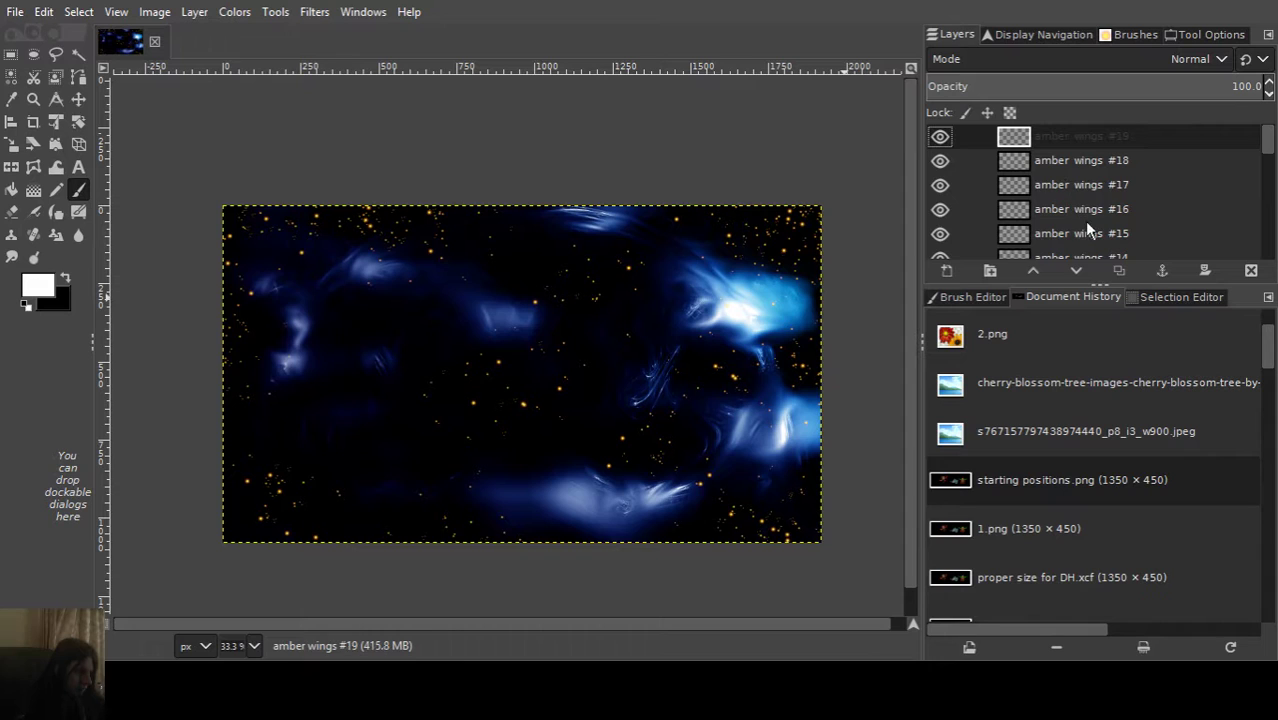
{"action": "scroll", "coordinate": [1040, 140], "scroll_direction": "down", "scroll_amount": 1}
{"action": "scroll", "coordinate": [1080, 222], "scroll_direction": "down", "scroll_amount": 2}
{"action": "scroll", "coordinate": [1066, 232], "scroll_direction": "down", "scroll_amount": 1}
{"action": "scroll", "coordinate": [1066, 228], "scroll_direction": "down", "scroll_amount": 1}
{"action": "scroll", "coordinate": [1073, 232], "scroll_direction": "down", "scroll_amount": 1}
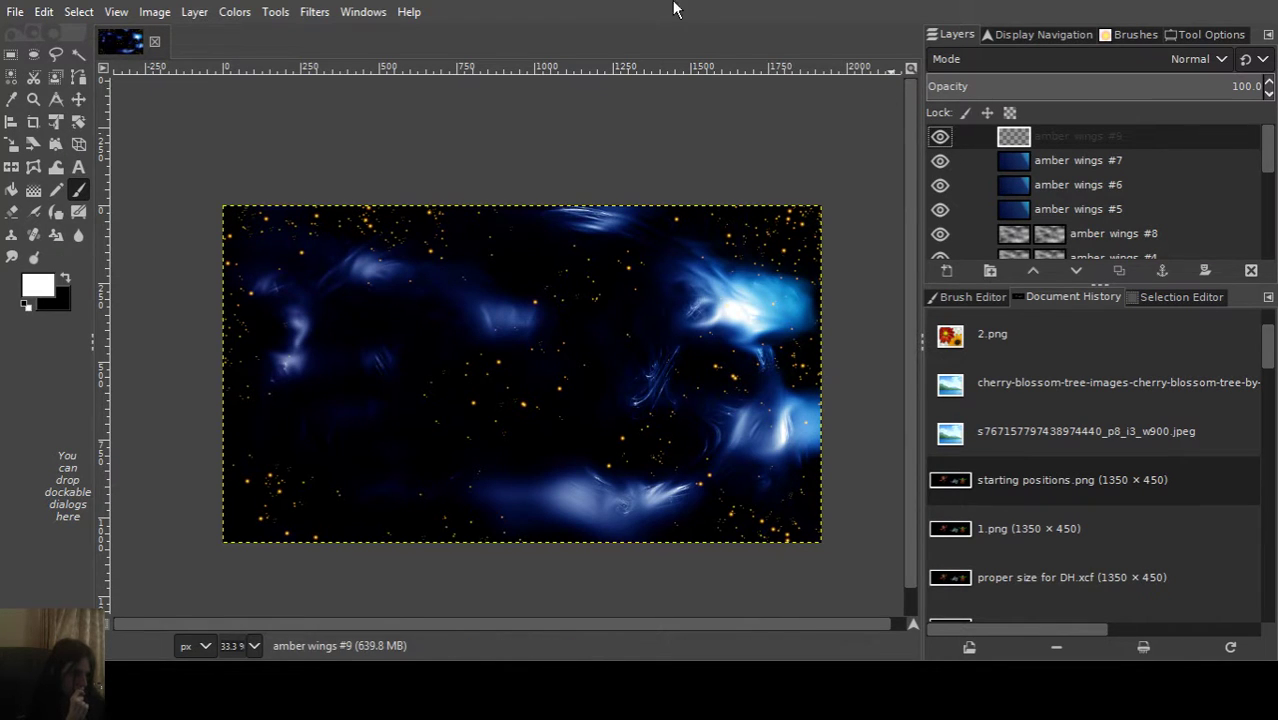
Recolor the merged sparks layer so the sparks have white centres with blue-violet edges, checking them up close.
{"action": "left_click", "coordinate": [232, 11]}
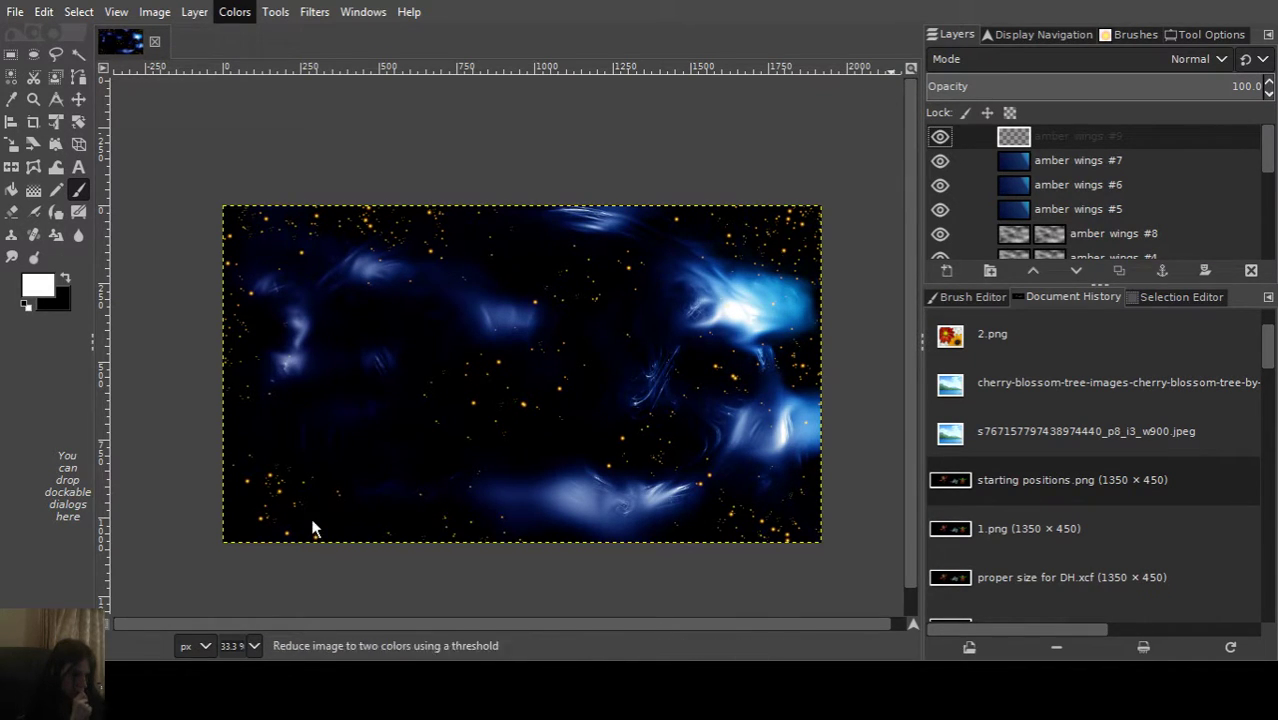
{"action": "key", "text": "Escape"}
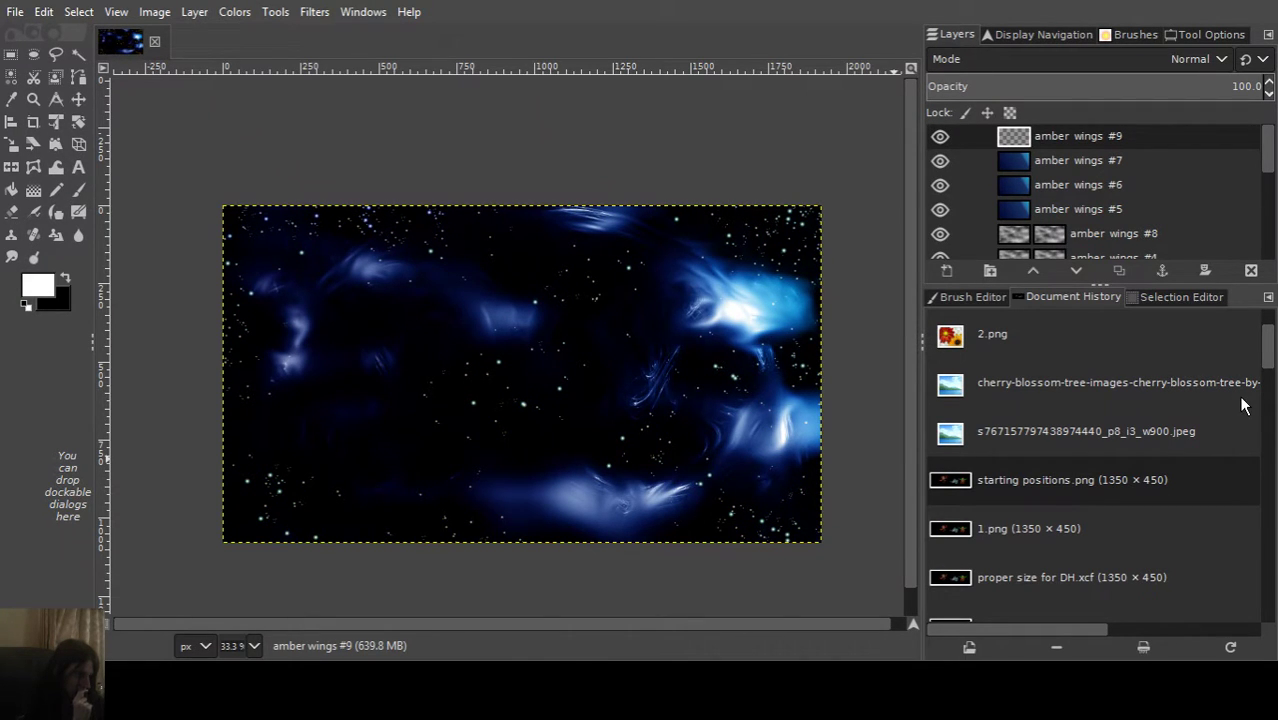
{"action": "key", "text": "1"}
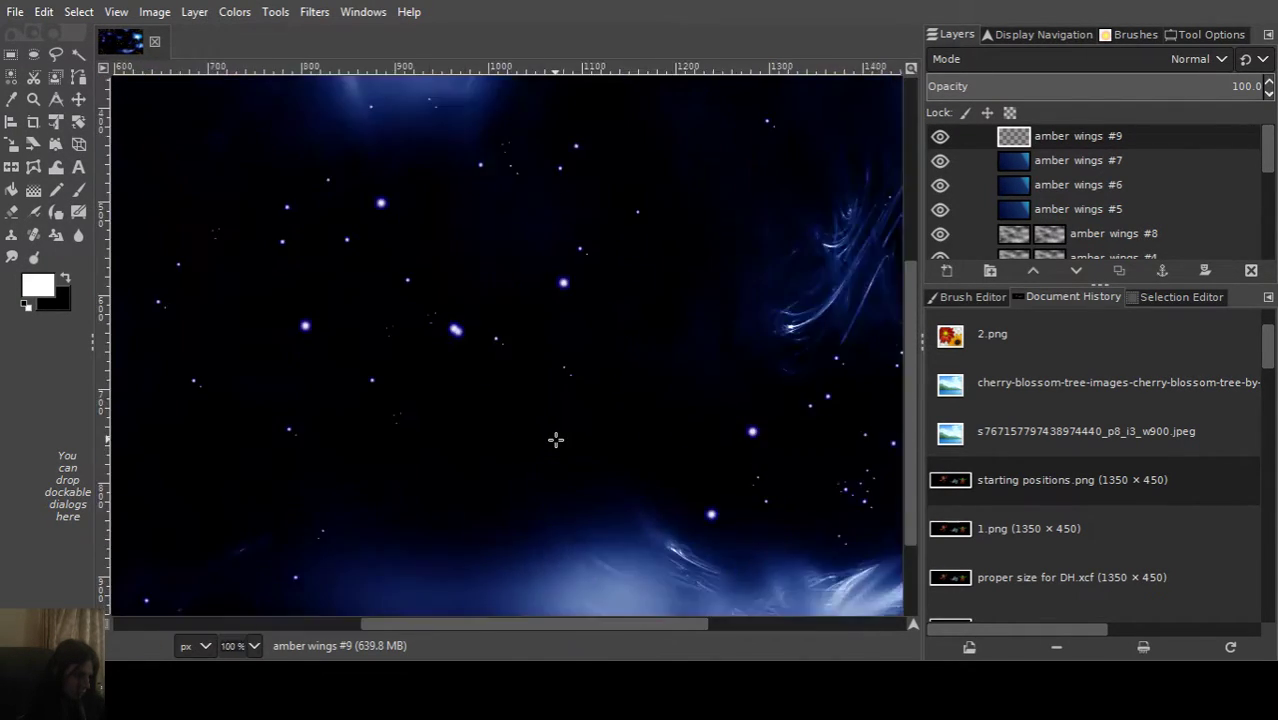
{"action": "scroll", "coordinate": [556, 440], "scroll_direction": "up", "scroll_amount": 1}
{"action": "scroll", "coordinate": [394, 282], "scroll_direction": "up", "scroll_amount": 3}
{"action": "left_click_drag", "start_coordinate": [664, 430], "coordinate": [405, 323]}
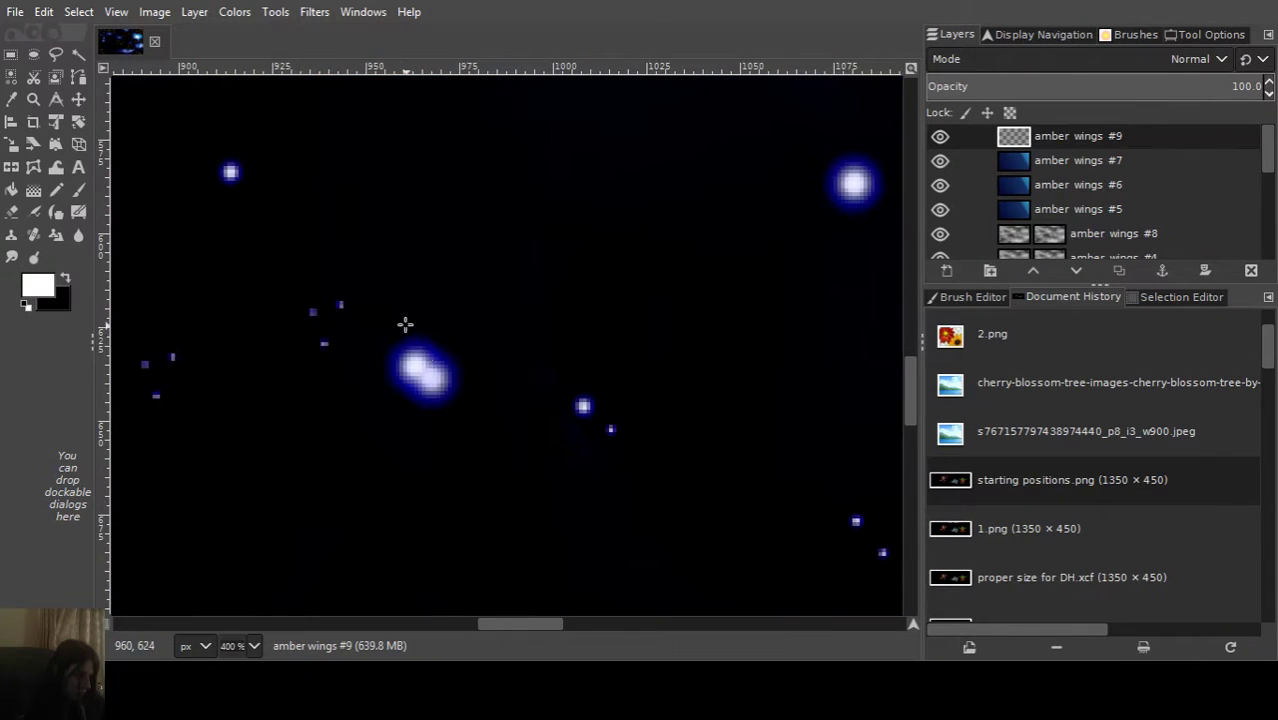
{"action": "key", "text": "1"}
{"action": "scroll", "coordinate": [715, 297], "scroll_direction": "up", "scroll_amount": 3}
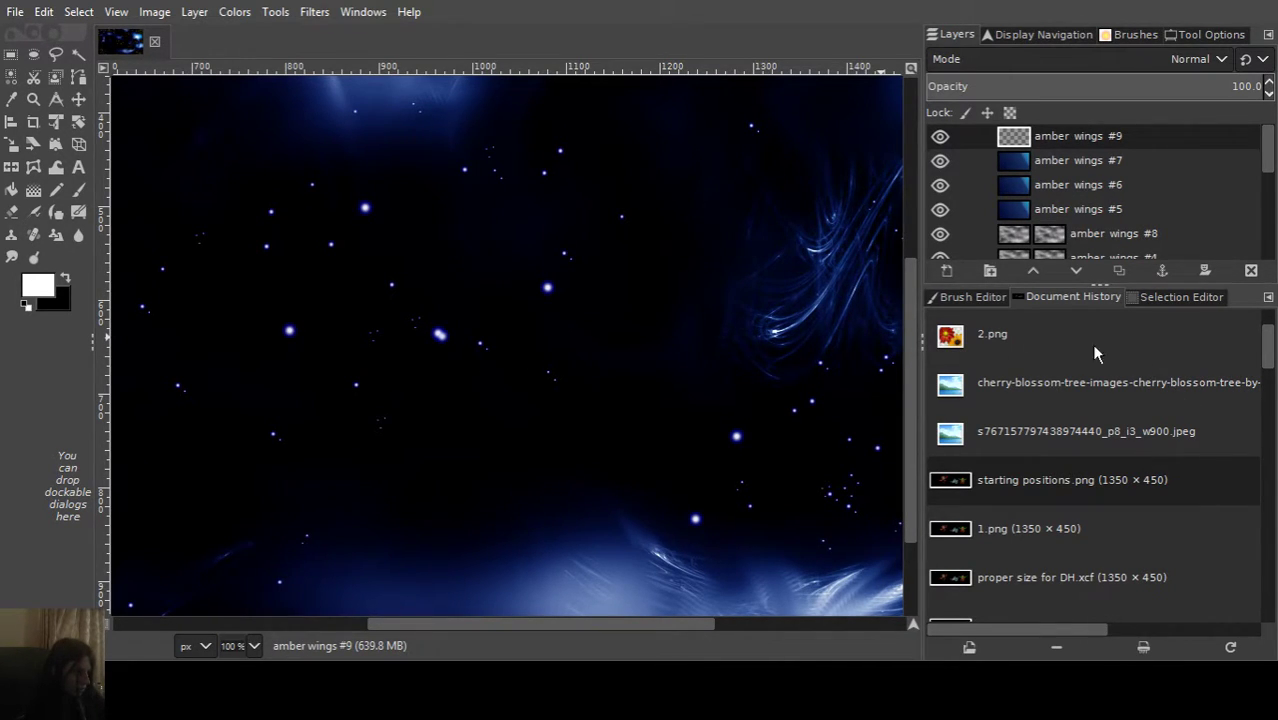
{"action": "scroll", "coordinate": [530, 353], "scroll_direction": "down", "scroll_amount": 4}
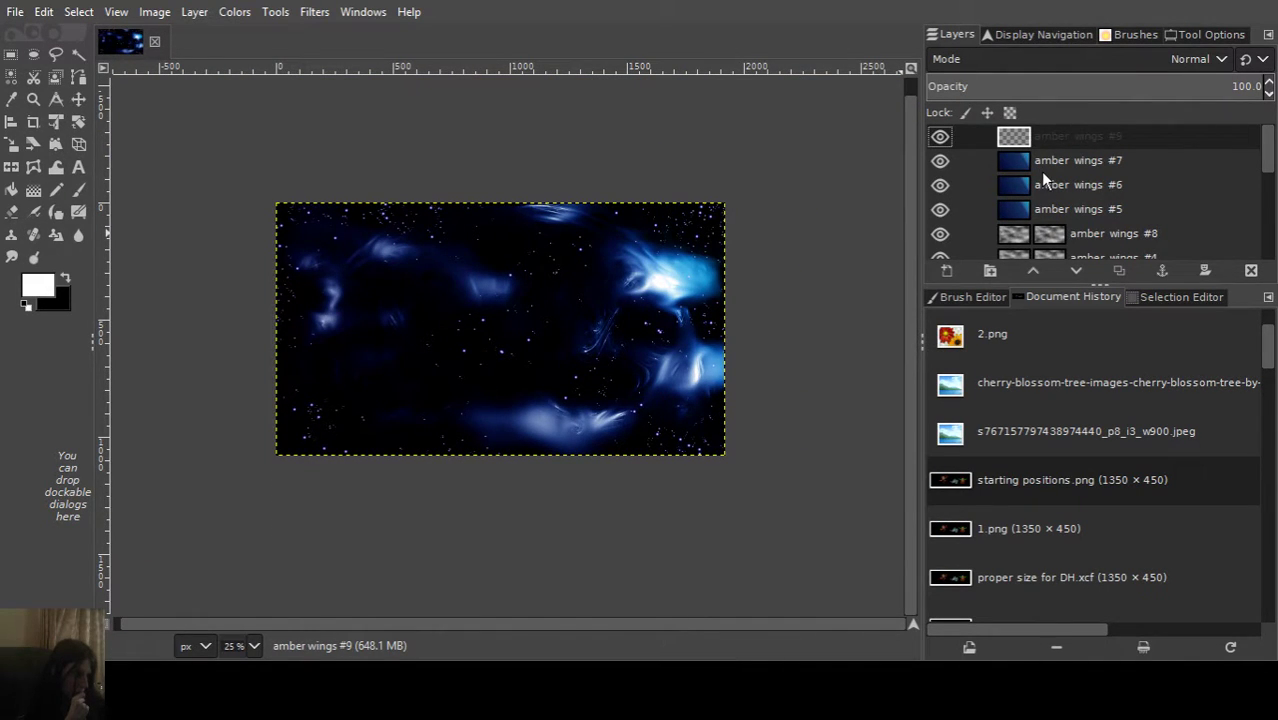
Duplicate the merged sparks layer and blur the copy to give the sparks a soft violet glow.
{"action": "key", "text": "shift+ctrl+d"}
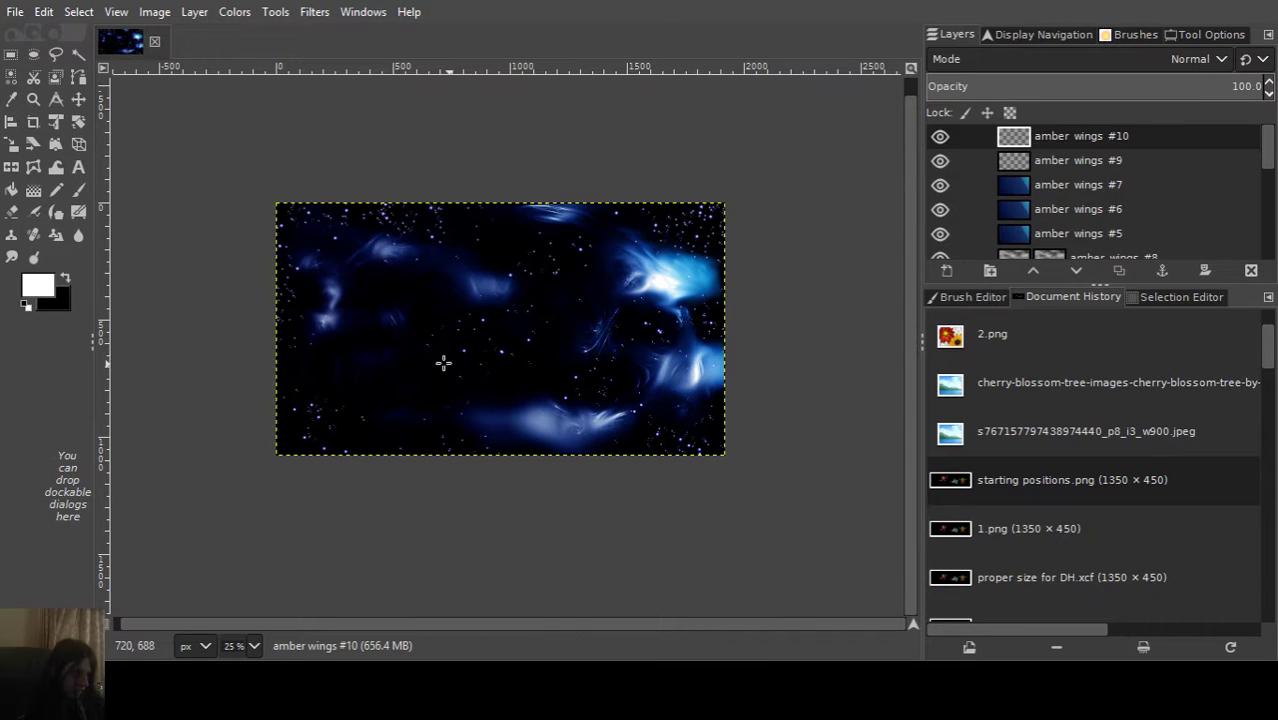
{"action": "scroll", "coordinate": [443, 363], "scroll_direction": "up", "scroll_amount": 8}
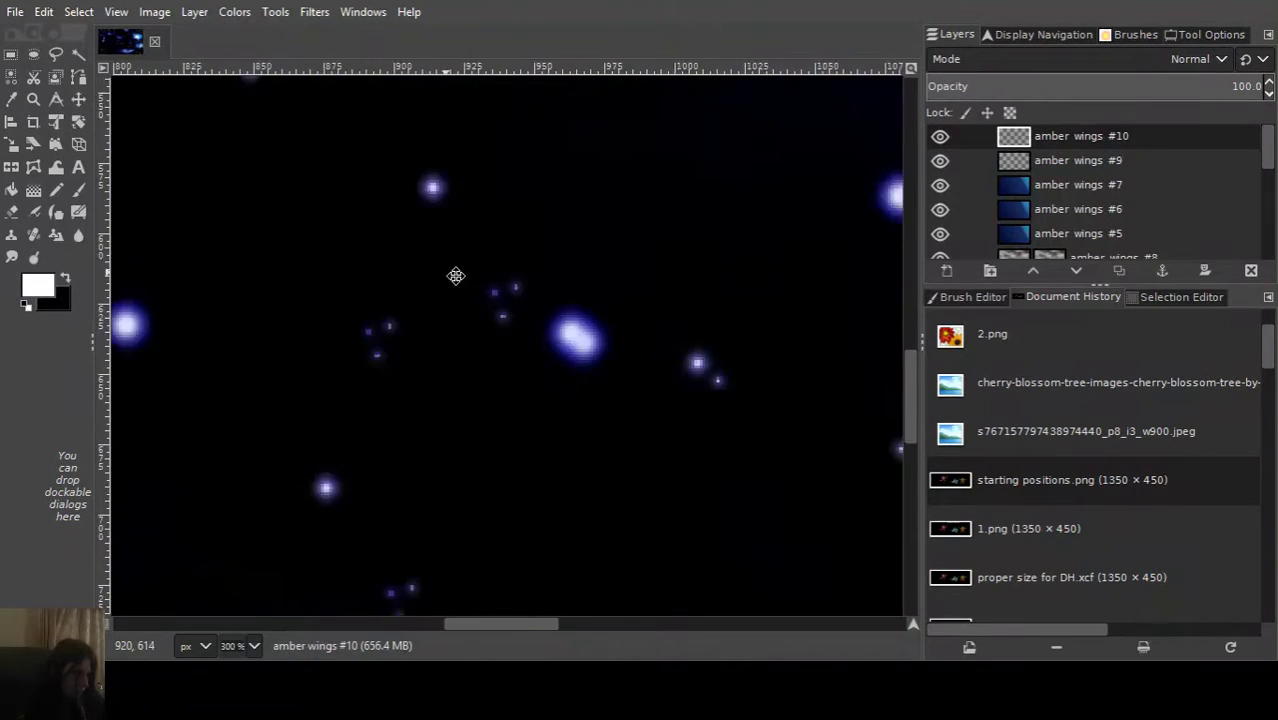
{"action": "scroll", "coordinate": [455, 276], "scroll_direction": "right", "scroll_amount": 2}
{"action": "scroll", "coordinate": [455, 276], "scroll_direction": "down", "scroll_amount": 1}
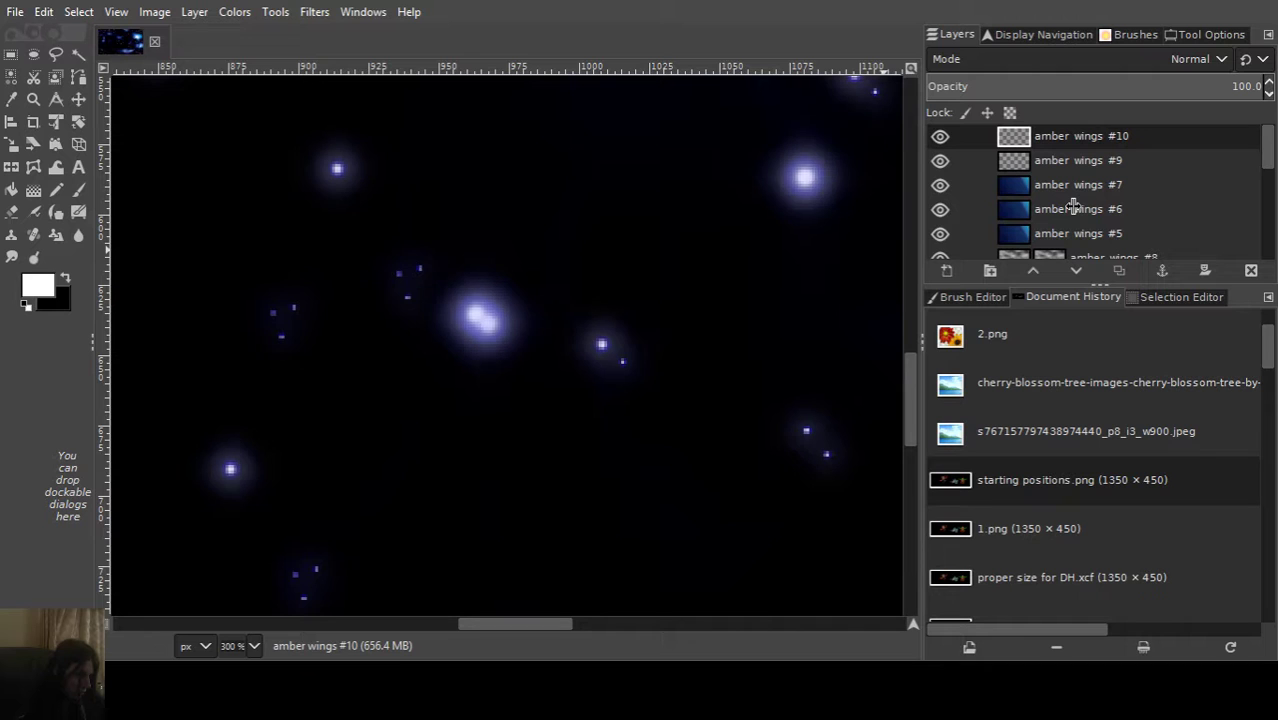
{"action": "scroll", "coordinate": [472, 307], "scroll_direction": "down", "scroll_amount": 7}
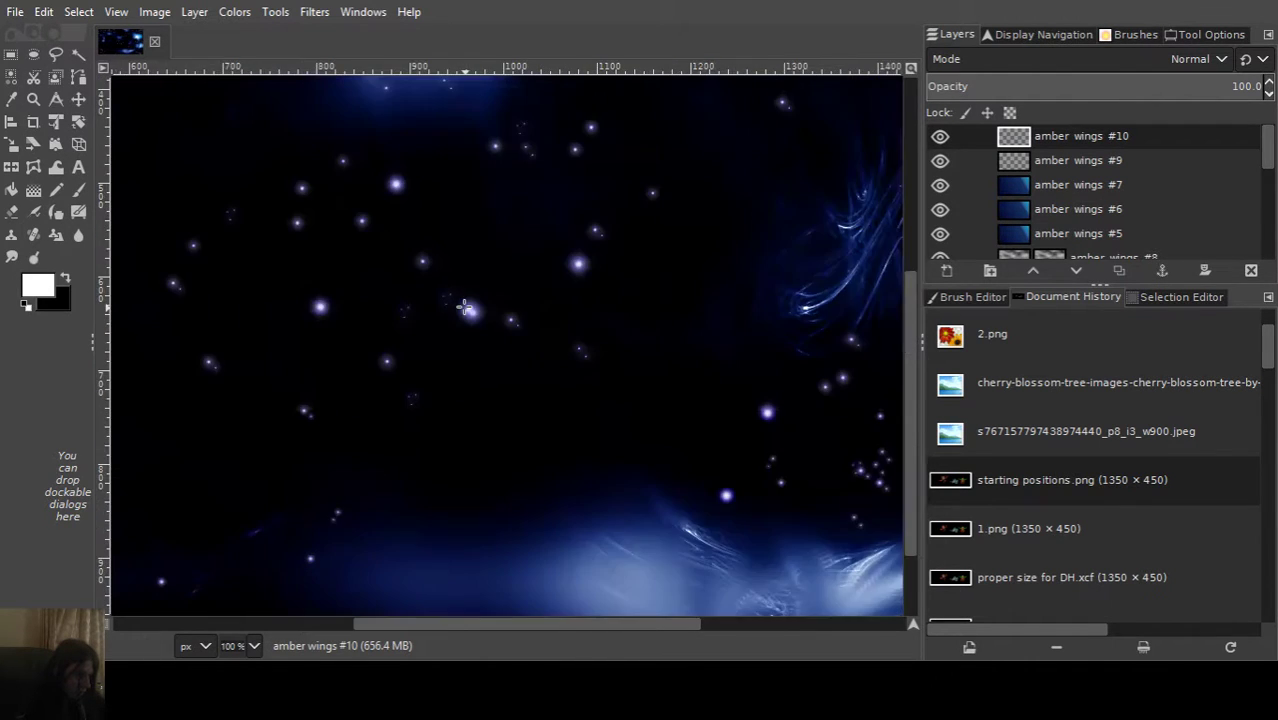
{"action": "scroll", "coordinate": [472, 307], "scroll_direction": "up", "scroll_amount": 1}
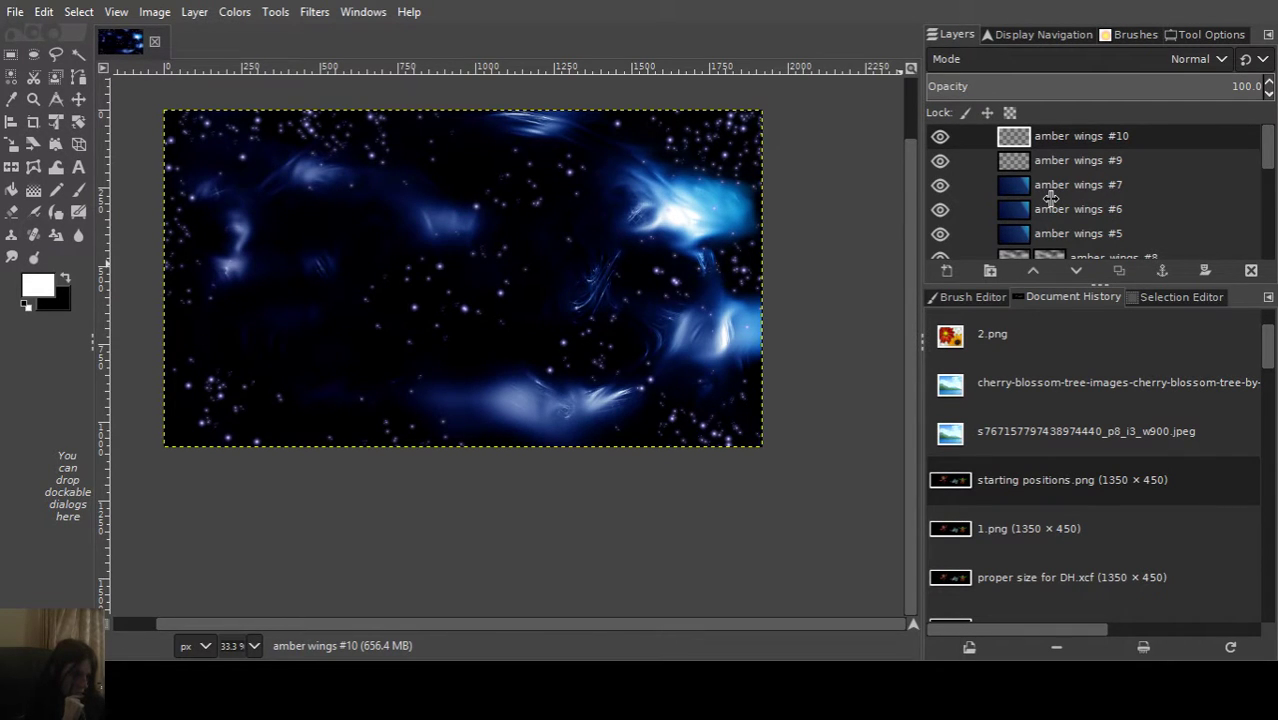
{"action": "scroll", "coordinate": [737, 420], "scroll_direction": "up", "scroll_amount": 3}
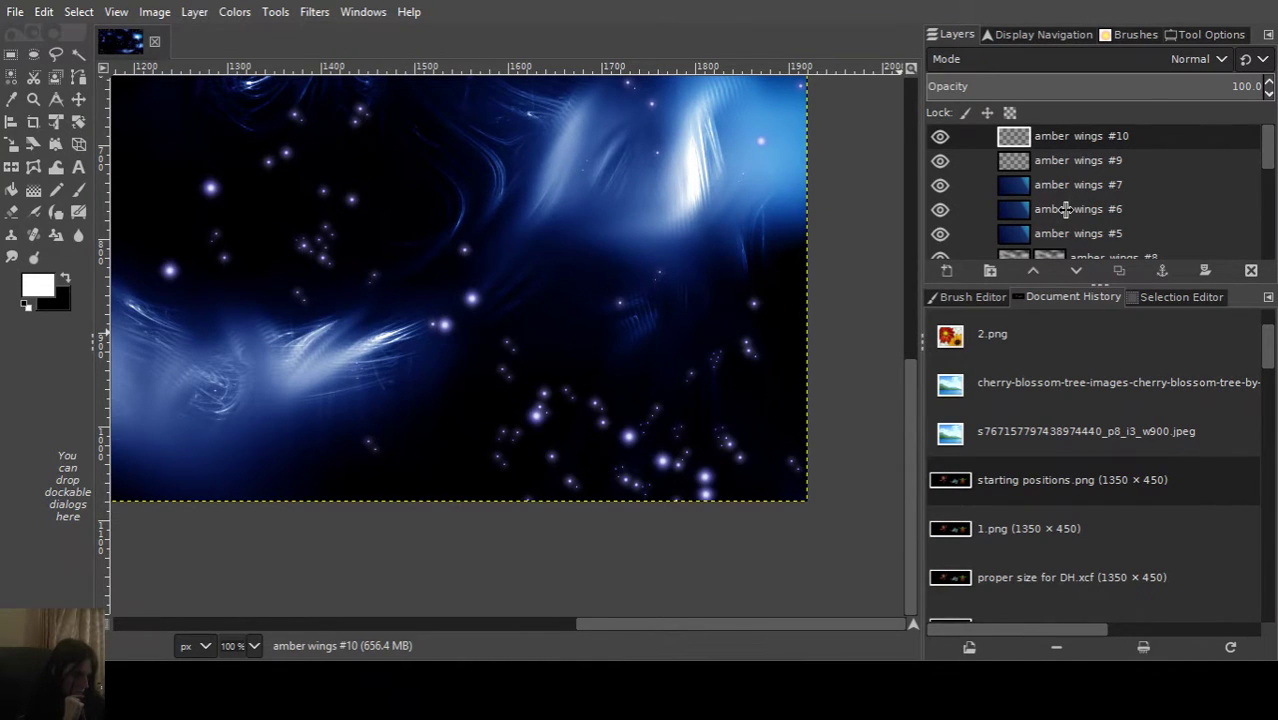
{"action": "left_click", "coordinate": [1125, 376]}
{"action": "left_click_drag", "start_coordinate": [342, 297], "coordinate": [479, 243]}
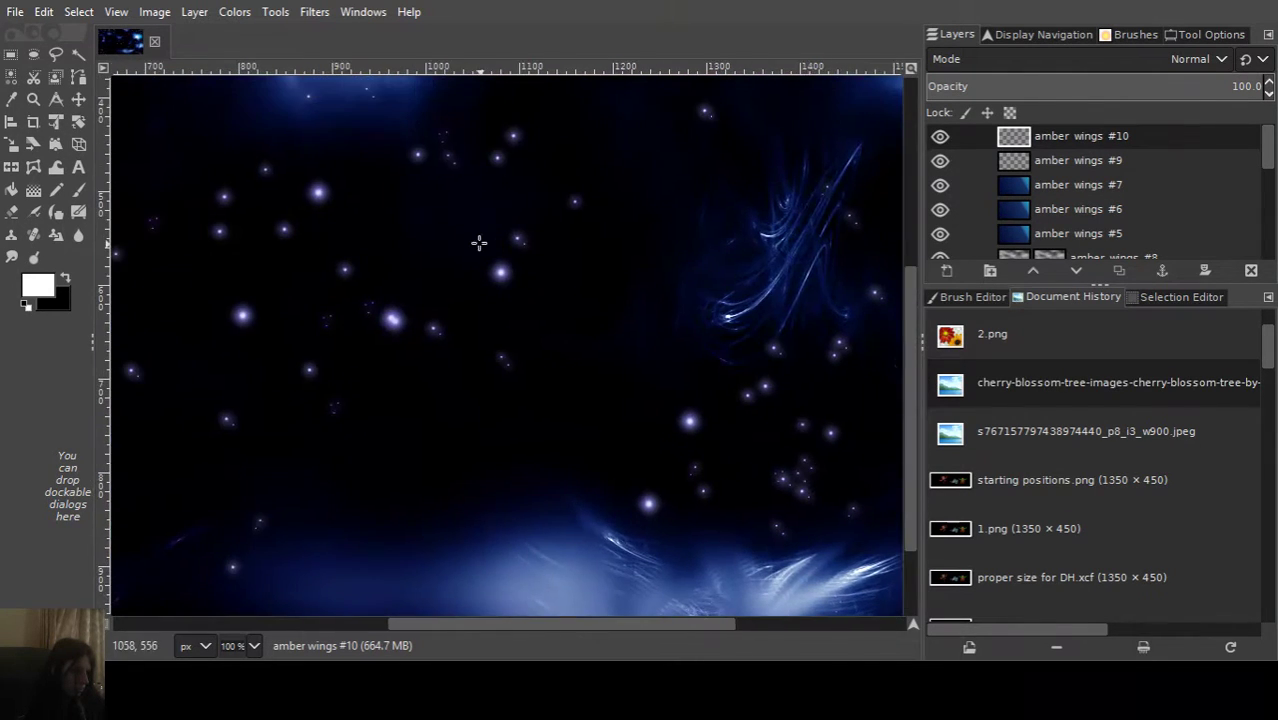
Save the finished artwork and export the image.
{"action": "scroll", "coordinate": [479, 243], "scroll_direction": "down", "scroll_amount": 3}
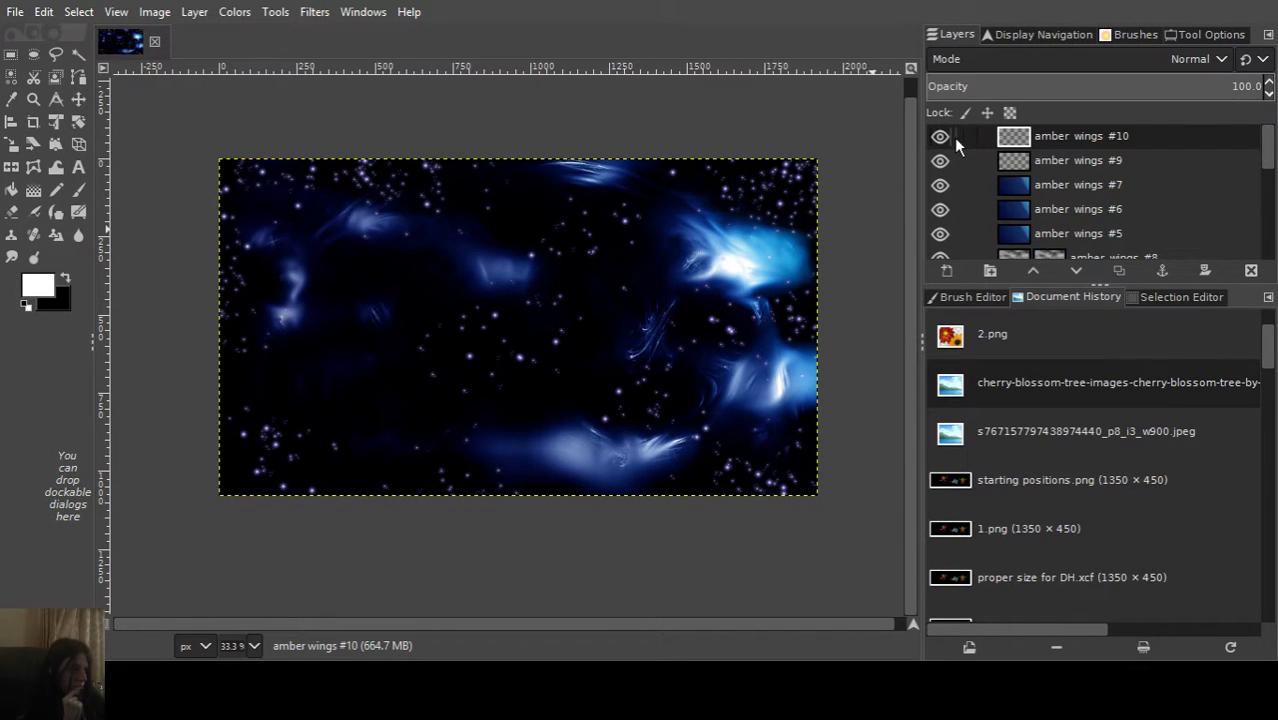
{"action": "key", "text": "ctrl+s"}
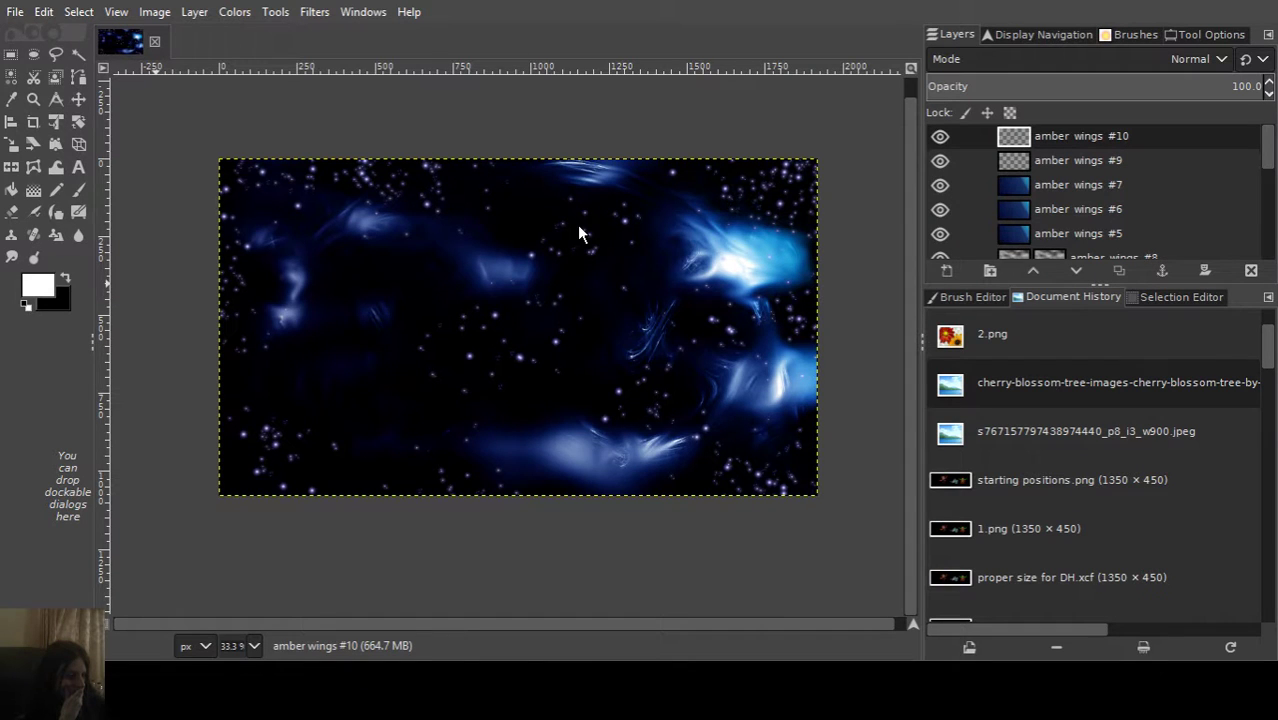
{"action": "key", "text": "ctrl+e"}
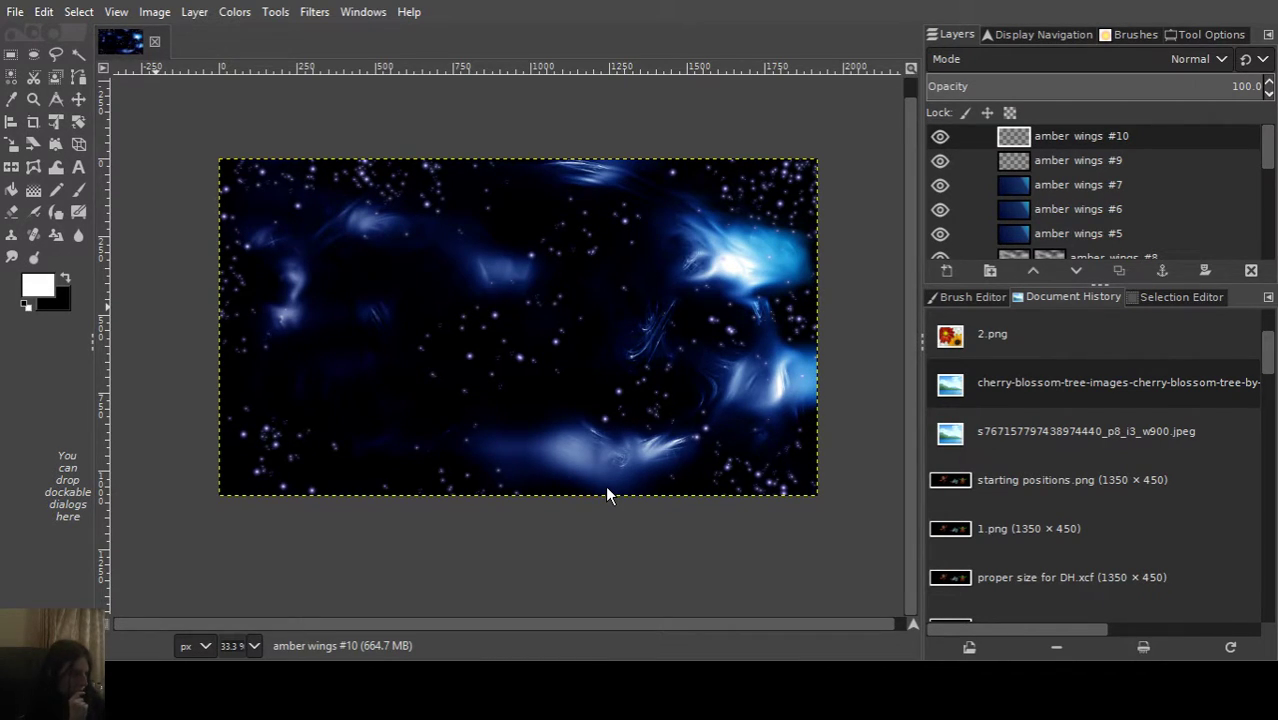
Export the artwork again and open the exported 2-12-19.png from the recent documents as a separate image.
{"action": "key", "text": "ctrl+e"}
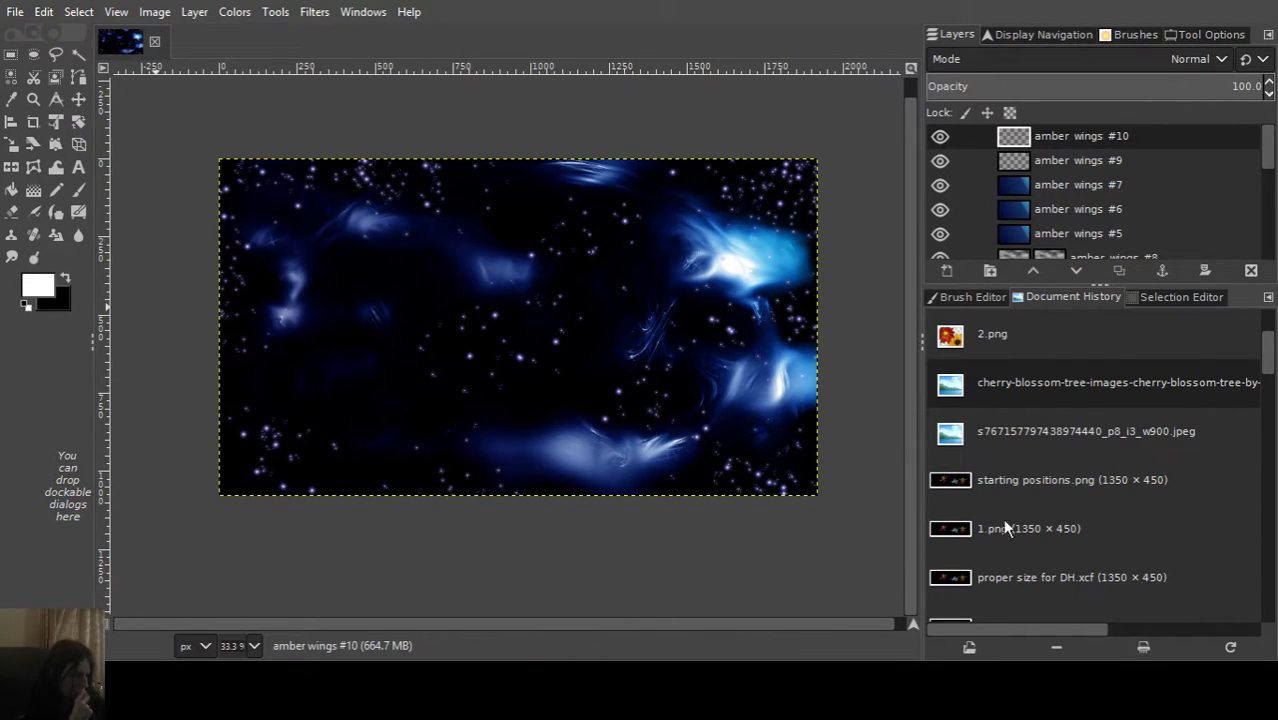
{"action": "scroll", "coordinate": [1040, 420], "scroll_direction": "up", "scroll_amount": 3}
{"action": "double_click", "coordinate": [990, 330]}
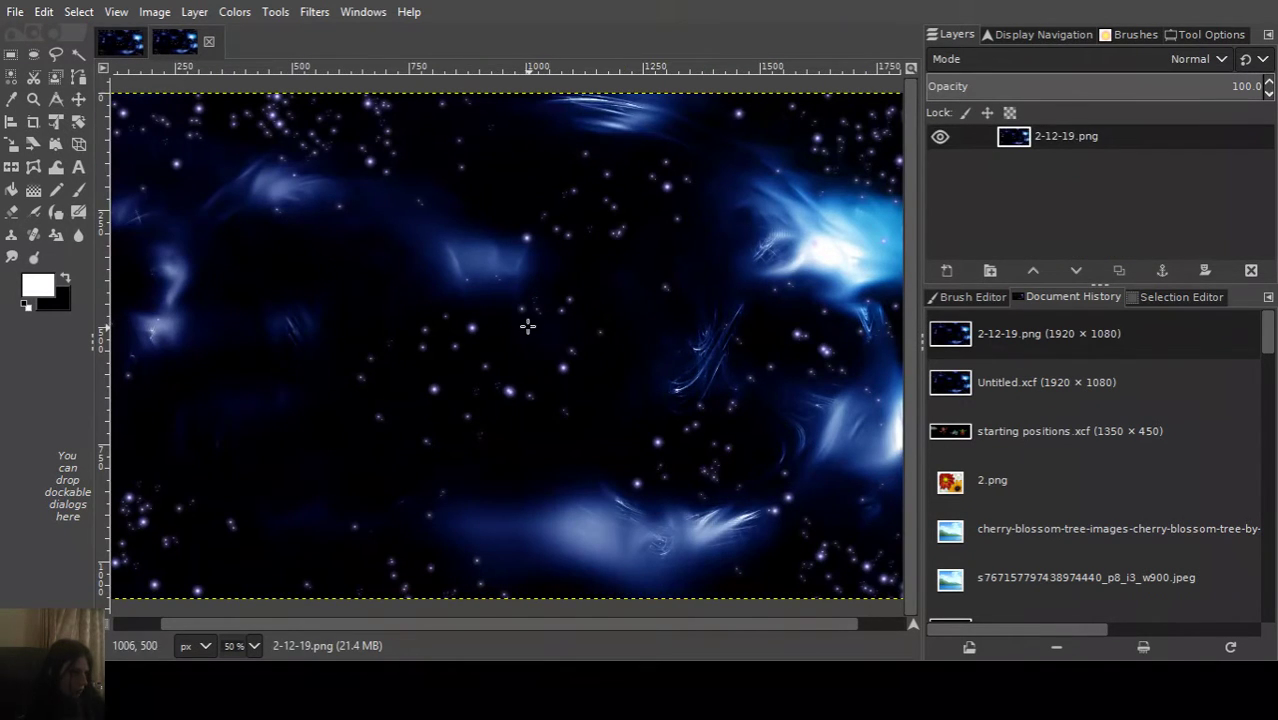
{"action": "scroll", "coordinate": [528, 322], "scroll_direction": "down", "scroll_amount": 2}
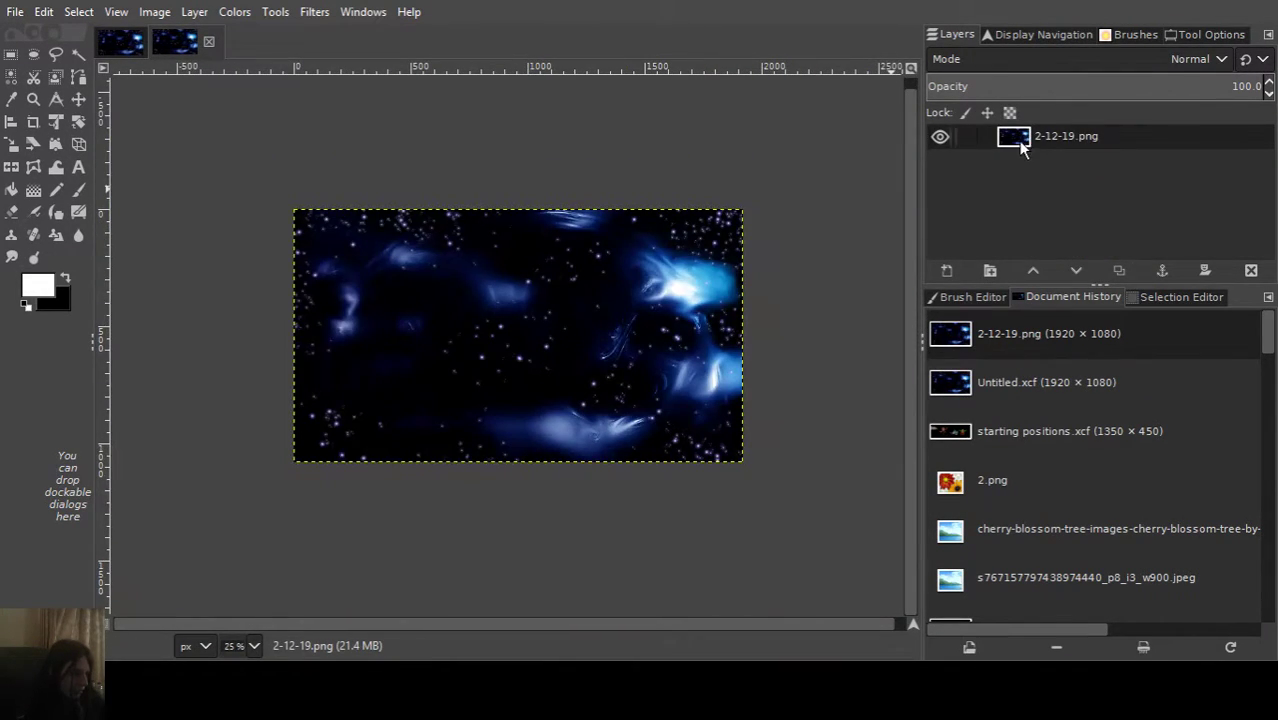
Duplicate the 2-12-19.png layer and flip the copy horizontally.
{"action": "left_click", "coordinate": [1018, 145]}
{"action": "key", "text": "shift+ctrl+d"}
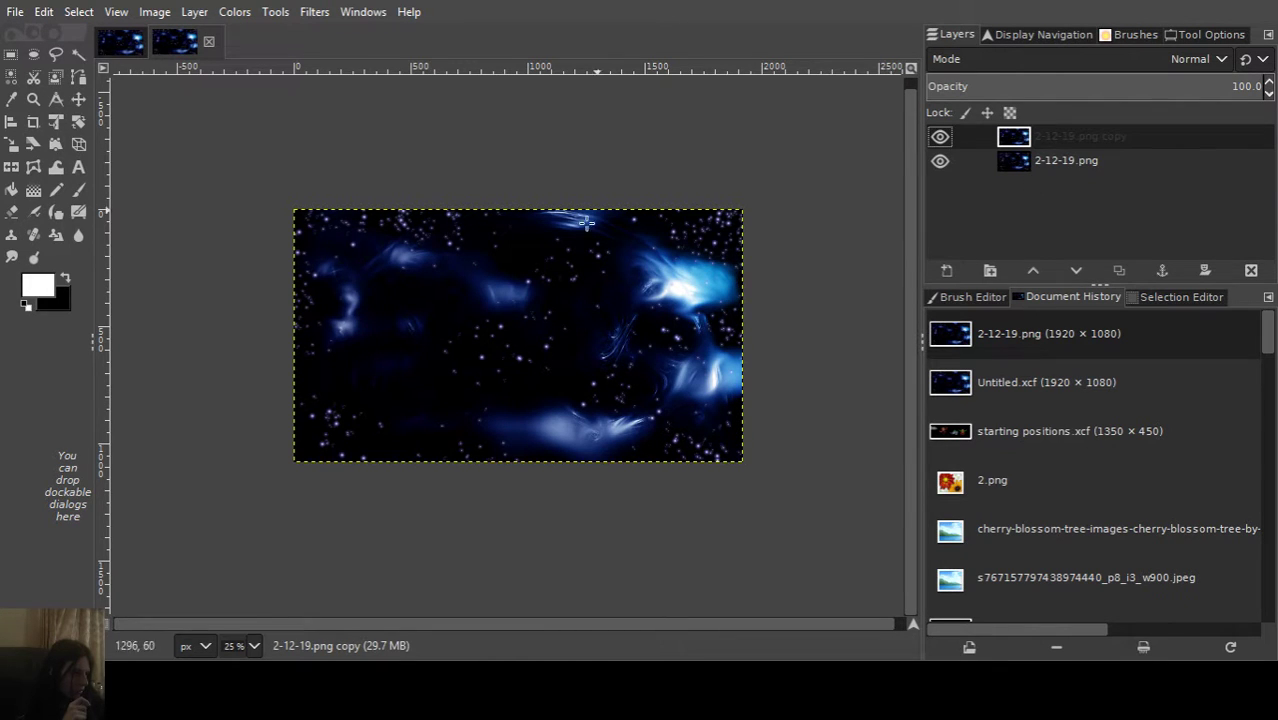
{"action": "left_click", "coordinate": [11, 167]}
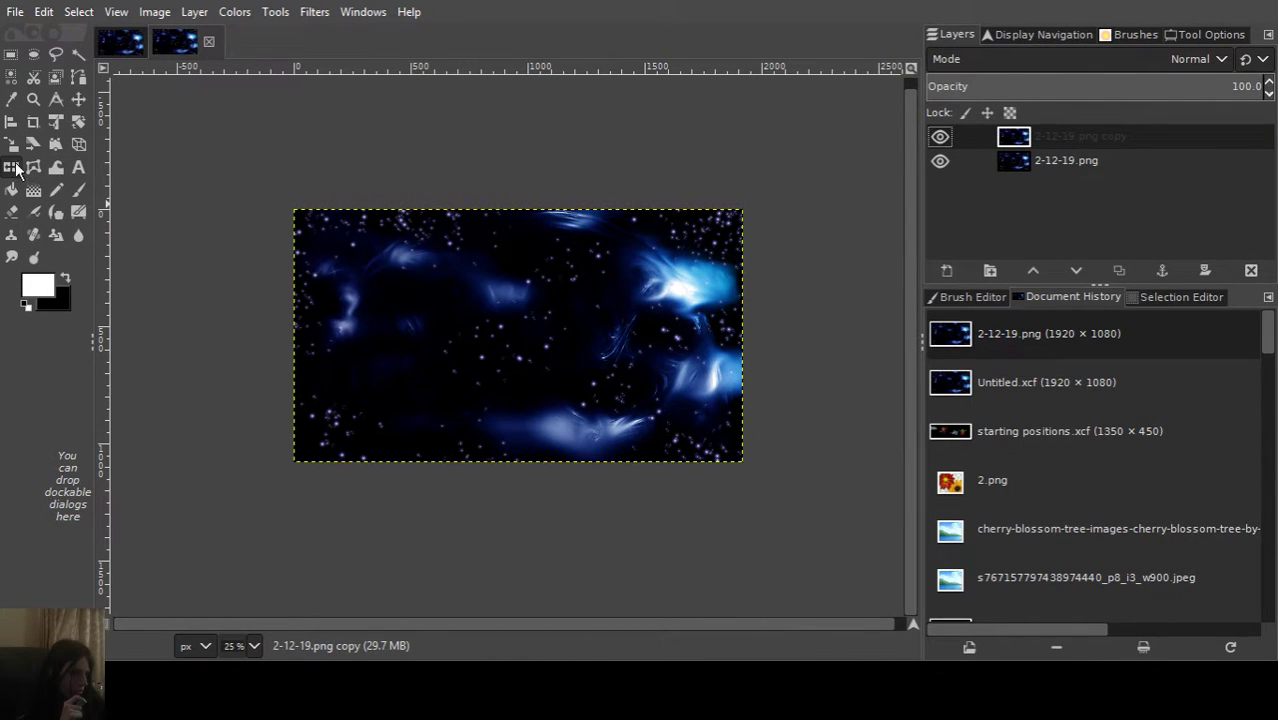
{"action": "left_click", "coordinate": [456, 285]}
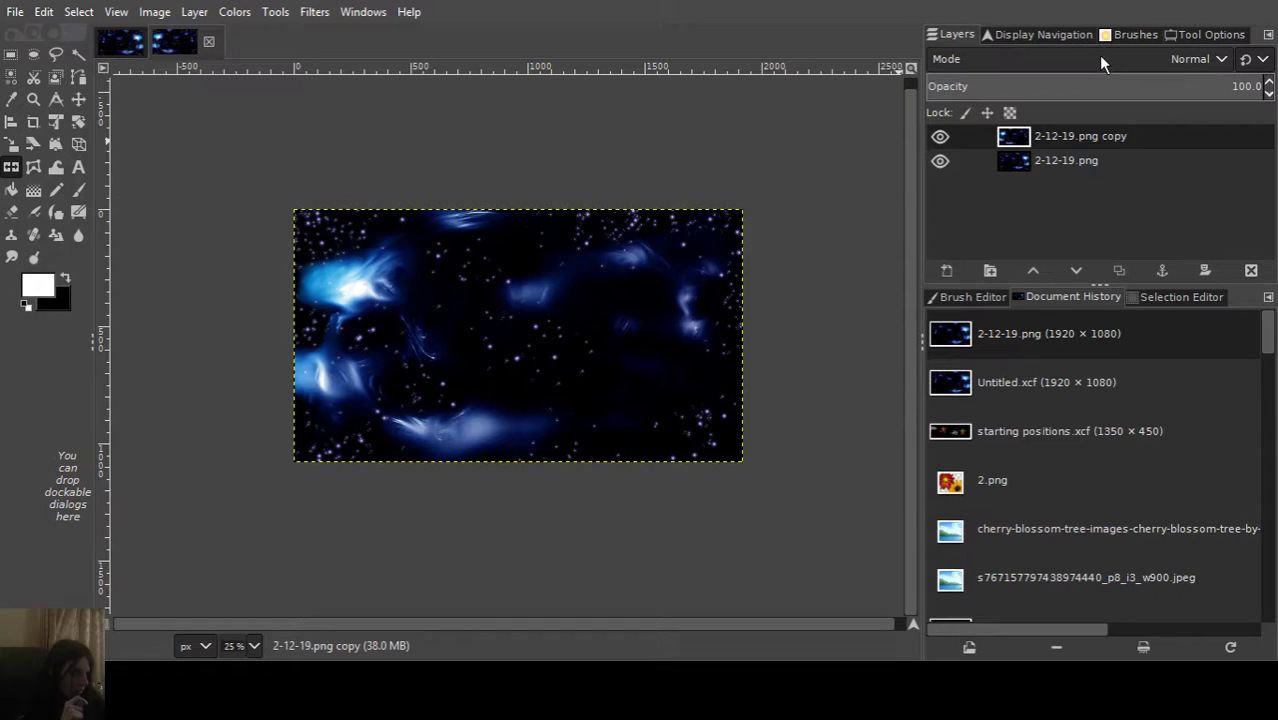
Compare Lighten only, Luma lighten only and Screen blending on the flipped copy, settling on Screen.
{"action": "scroll", "coordinate": [1098, 55], "scroll_direction": "down", "scroll_amount": 4}
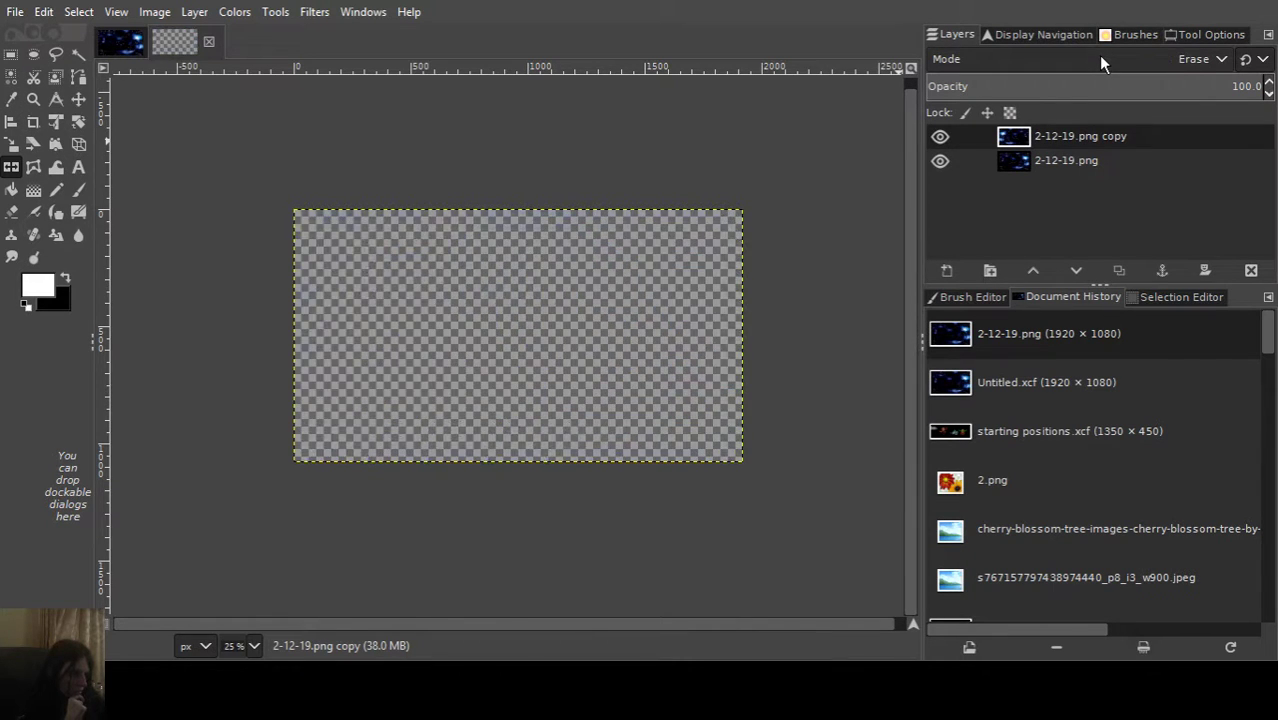
{"action": "scroll", "coordinate": [1098, 55], "scroll_direction": "down", "scroll_amount": 3}
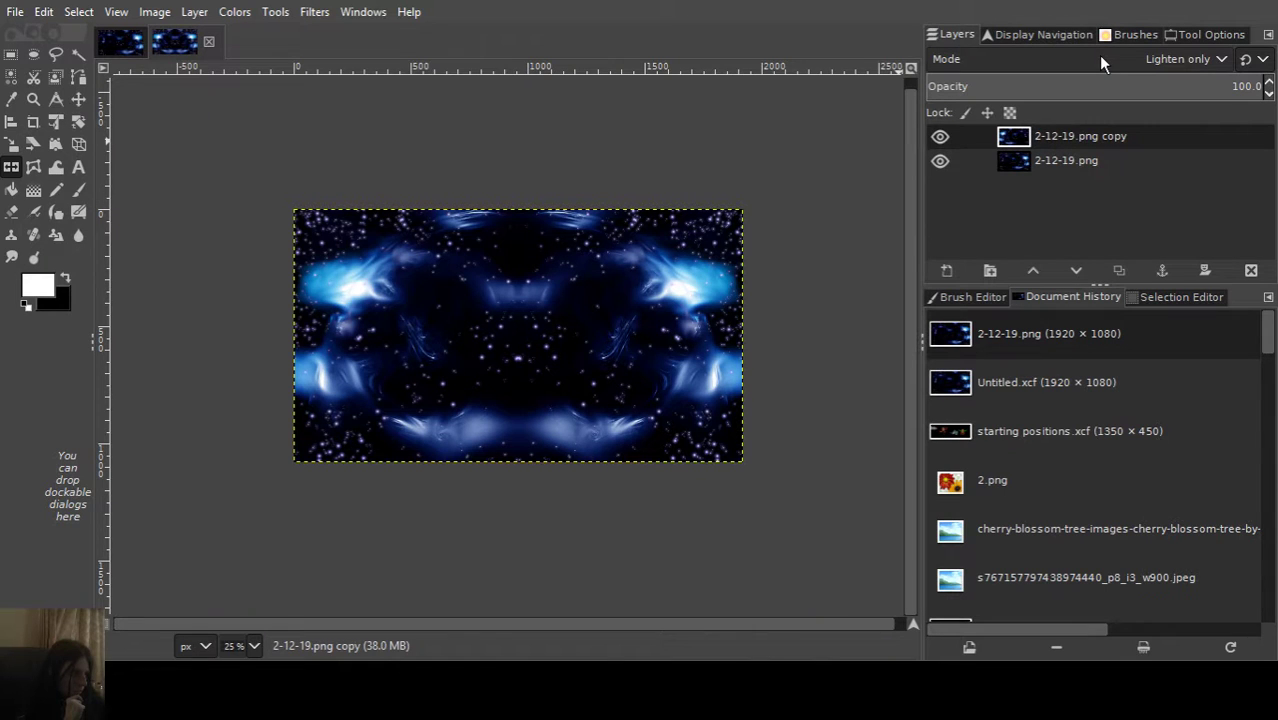
{"action": "scroll", "coordinate": [1098, 55], "scroll_direction": "down", "scroll_amount": 2}
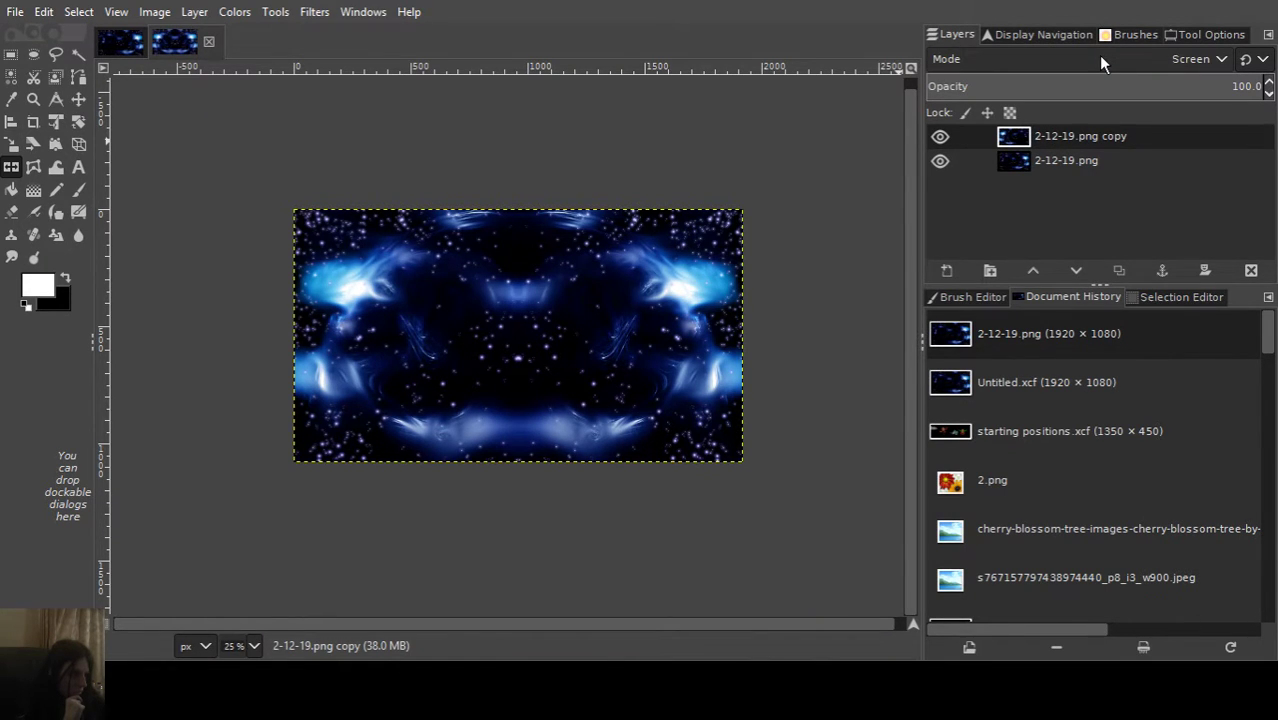
{"action": "scroll", "coordinate": [1098, 55], "scroll_direction": "up", "scroll_amount": 1}
{"action": "scroll", "coordinate": [1098, 55], "scroll_direction": "up", "scroll_amount": 1}
{"action": "scroll", "coordinate": [1098, 55], "scroll_direction": "down", "scroll_amount": 2}
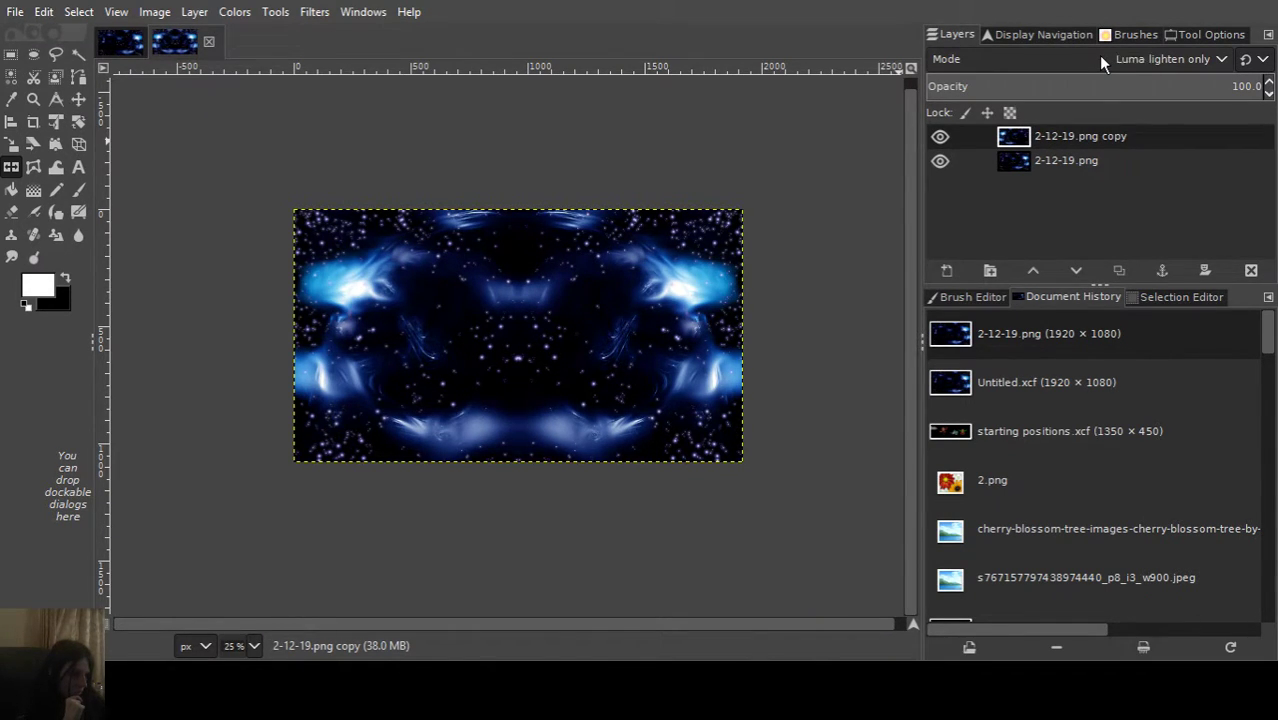
{"action": "scroll", "coordinate": [1098, 55], "scroll_direction": "up", "scroll_amount": 2}
{"action": "scroll", "coordinate": [1101, 58], "scroll_direction": "down", "scroll_amount": 2}
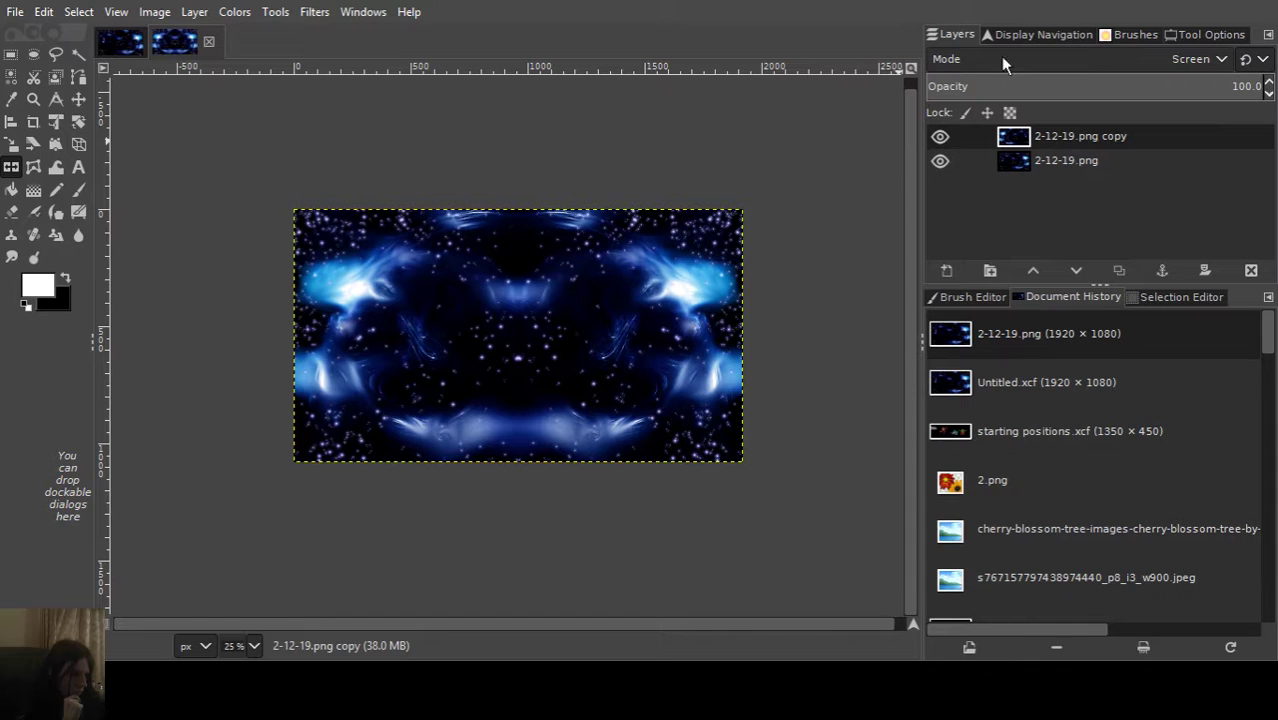
Export the mirrored Screen version as 2.png in the 2-12-19 folder.
{"action": "left_click", "coordinate": [18, 12]}
{"action": "left_click", "coordinate": [88, 304]}
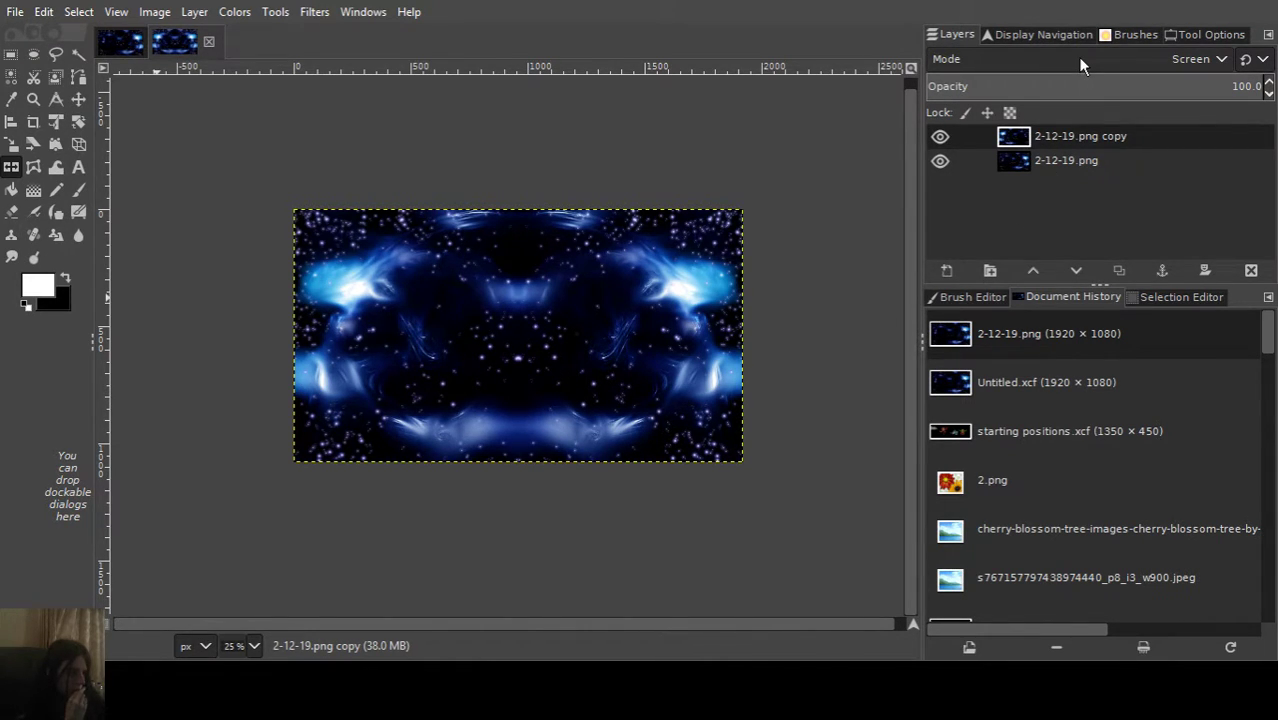
{"action": "key", "text": "ctrl+e"}
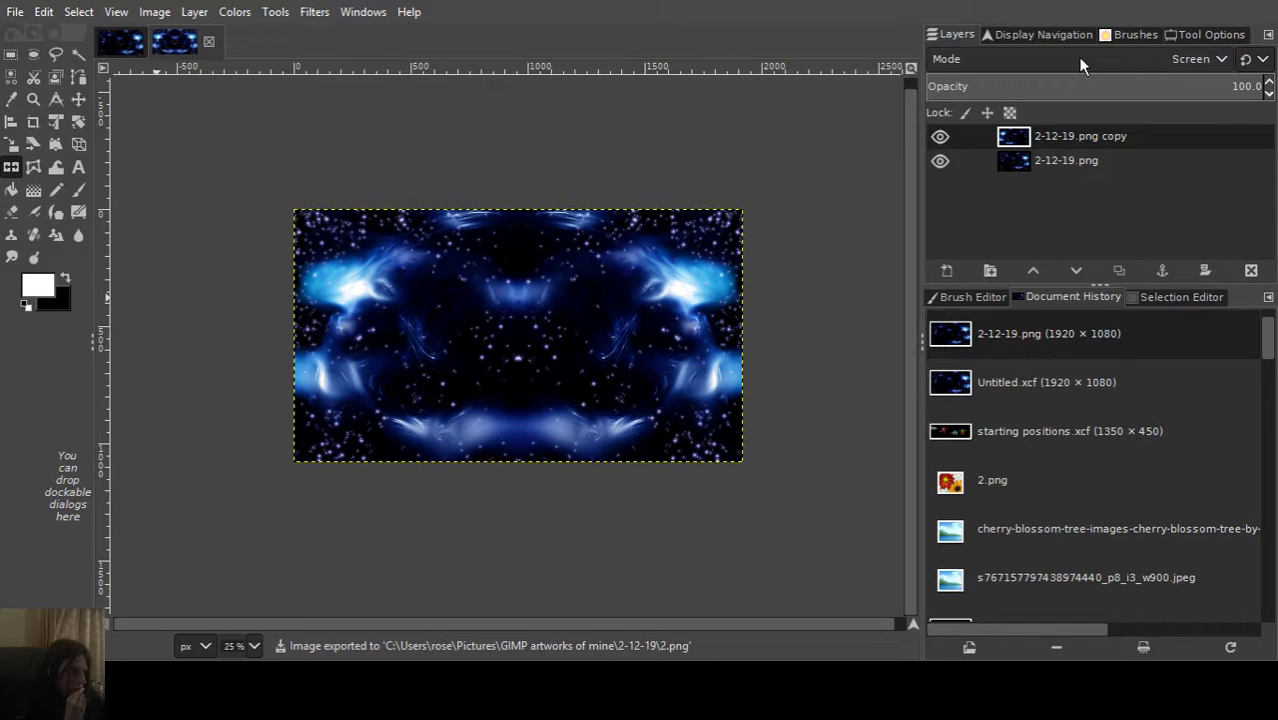
Set the flipped copy's blend mode to Difference and export this version as 3.png.
{"action": "scroll", "coordinate": [1080, 65], "scroll_direction": "down", "scroll_amount": 2}
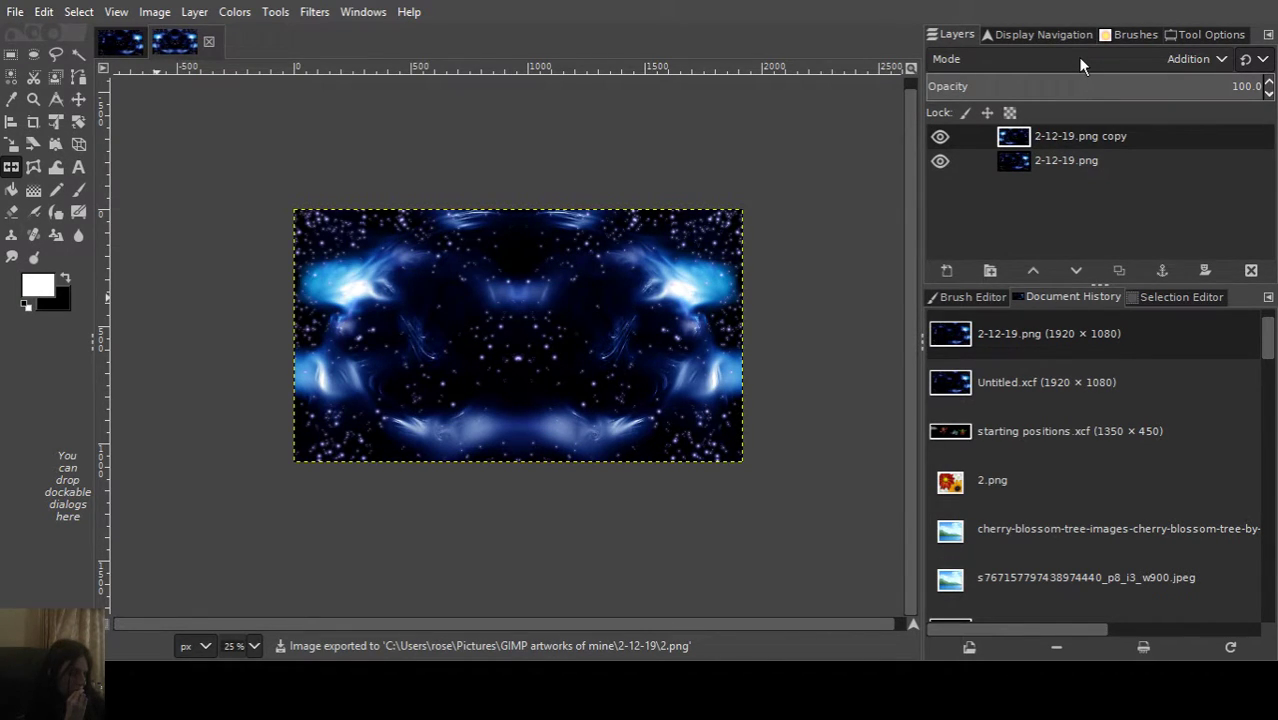
{"action": "scroll", "coordinate": [1080, 65], "scroll_direction": "down", "scroll_amount": 3}
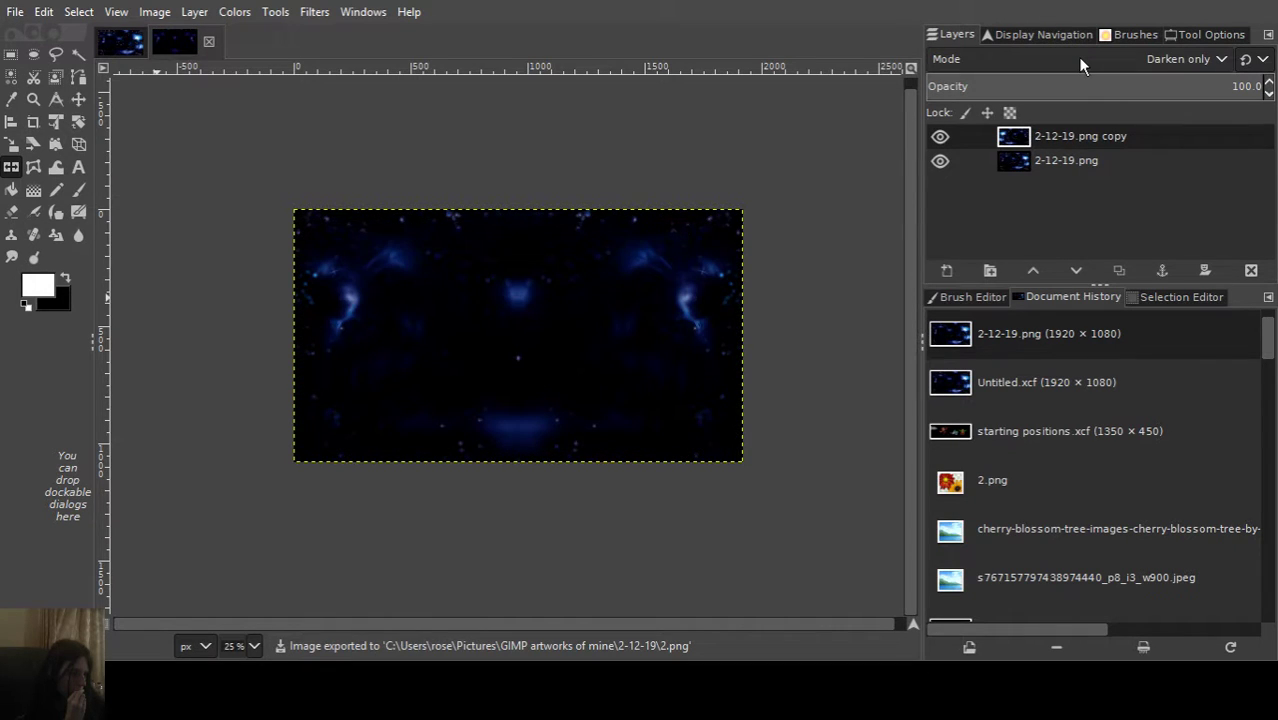
{"action": "scroll", "coordinate": [1080, 65], "scroll_direction": "down", "scroll_amount": 3}
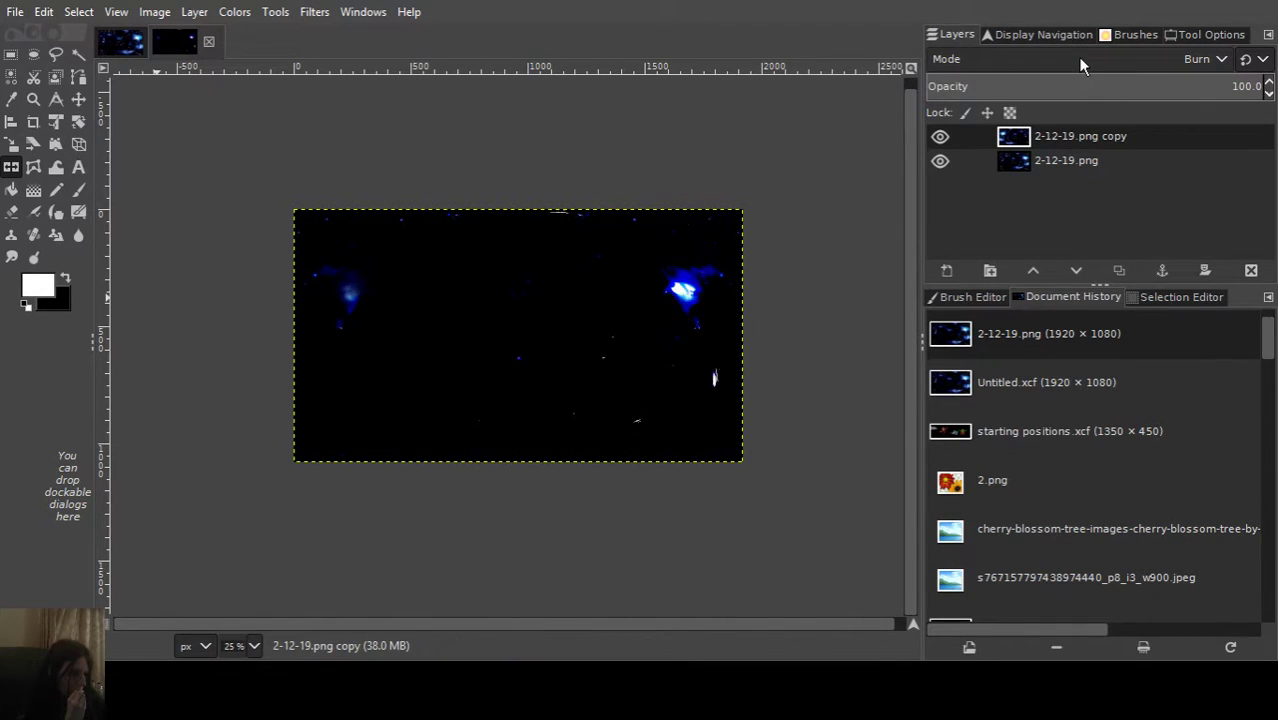
{"action": "scroll", "coordinate": [1080, 65], "scroll_direction": "down", "scroll_amount": 4}
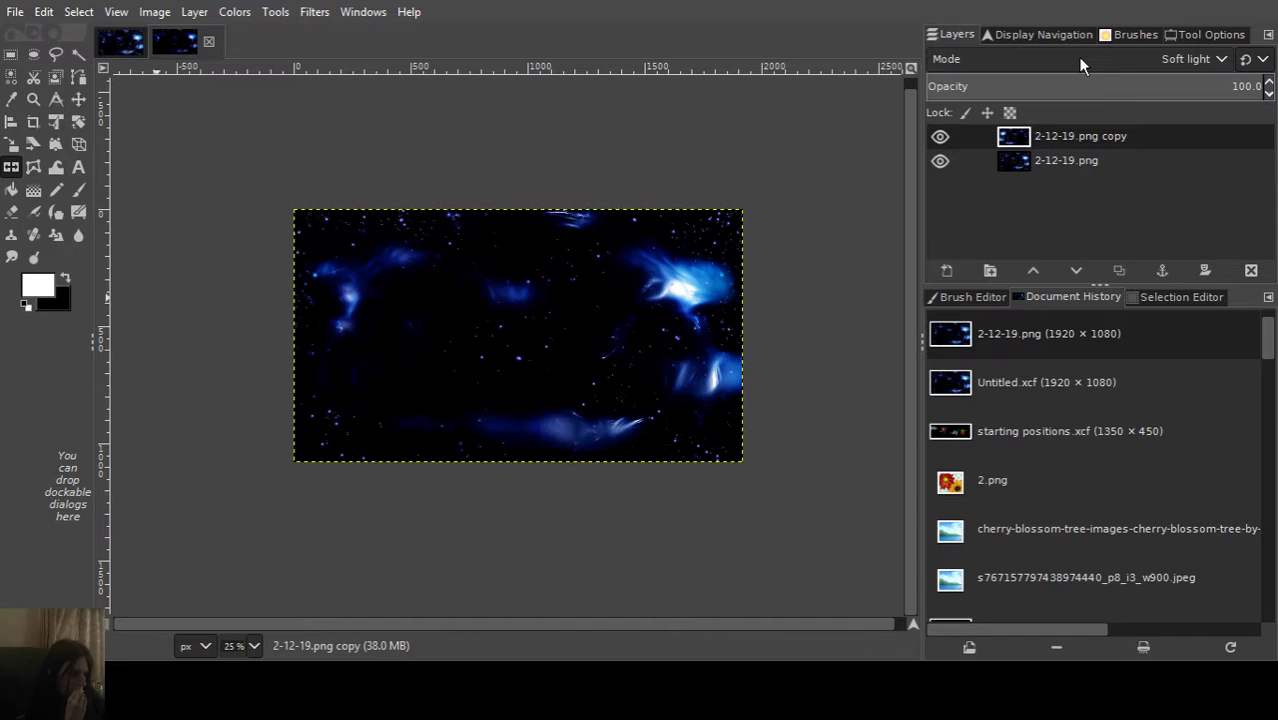
{"action": "scroll", "coordinate": [1080, 65], "scroll_direction": "down", "scroll_amount": 3}
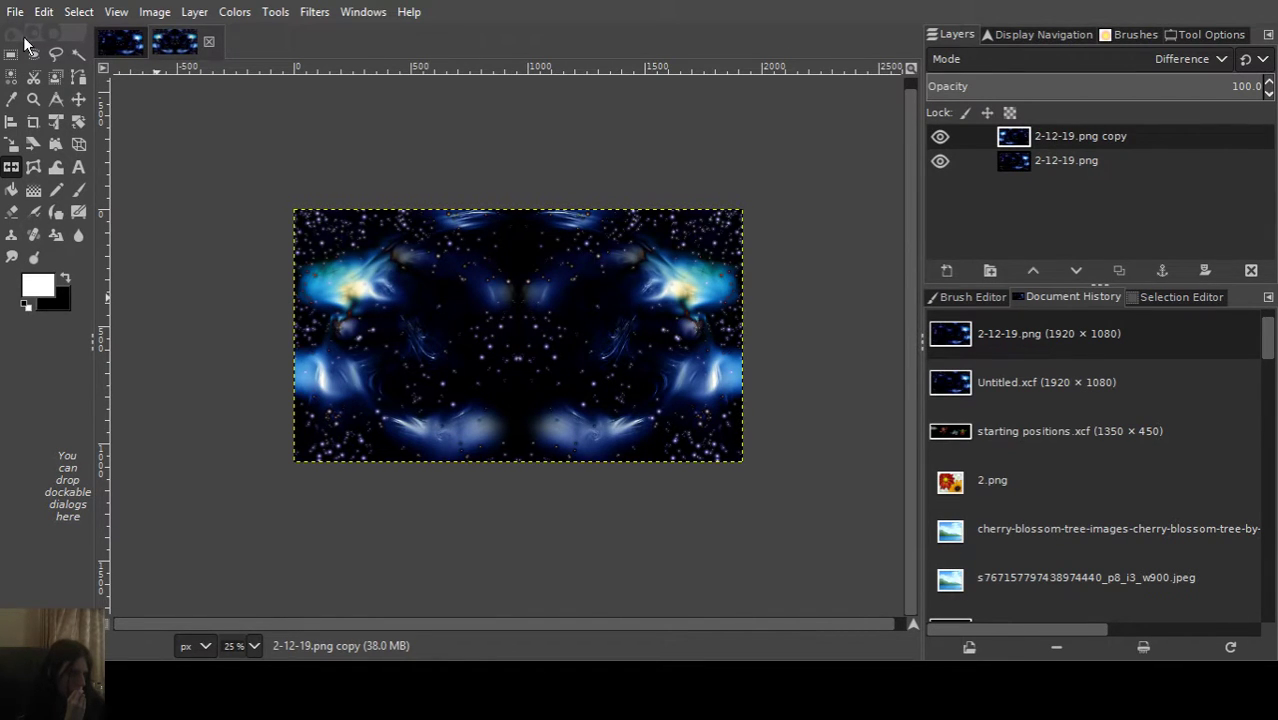
{"action": "left_click", "coordinate": [10, 10]}
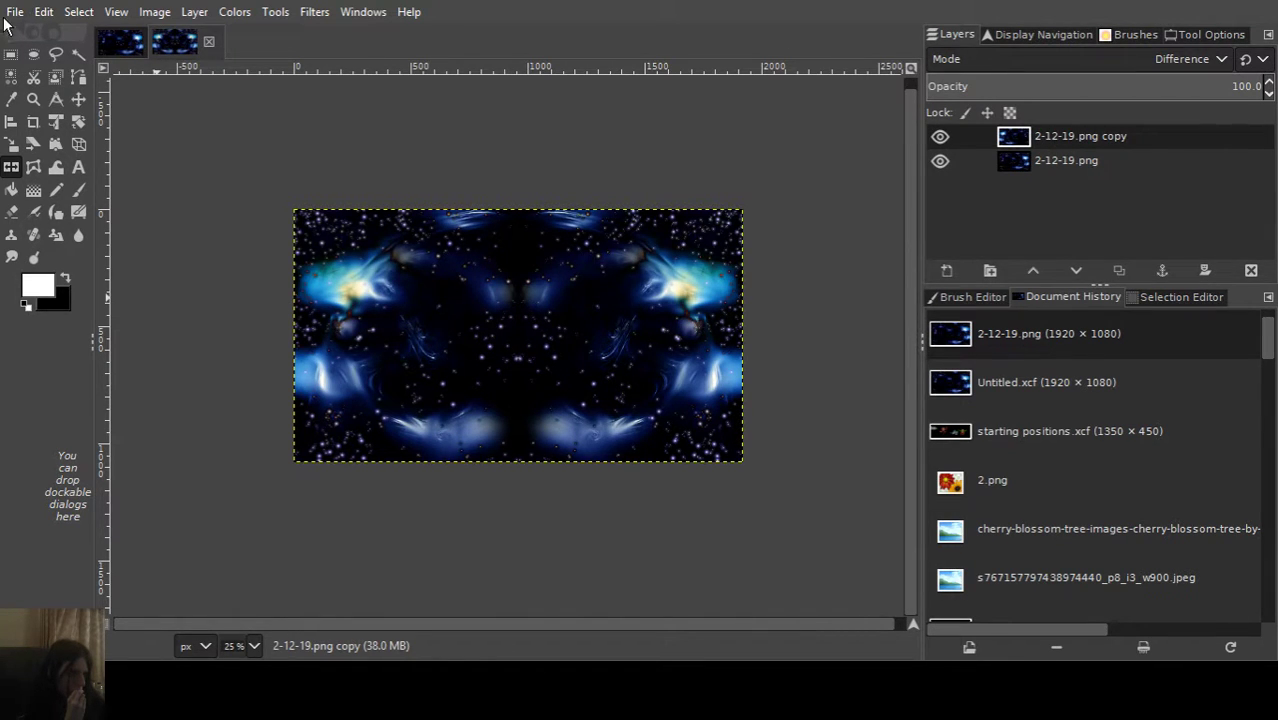
{"action": "left_click", "coordinate": [118, 310]}
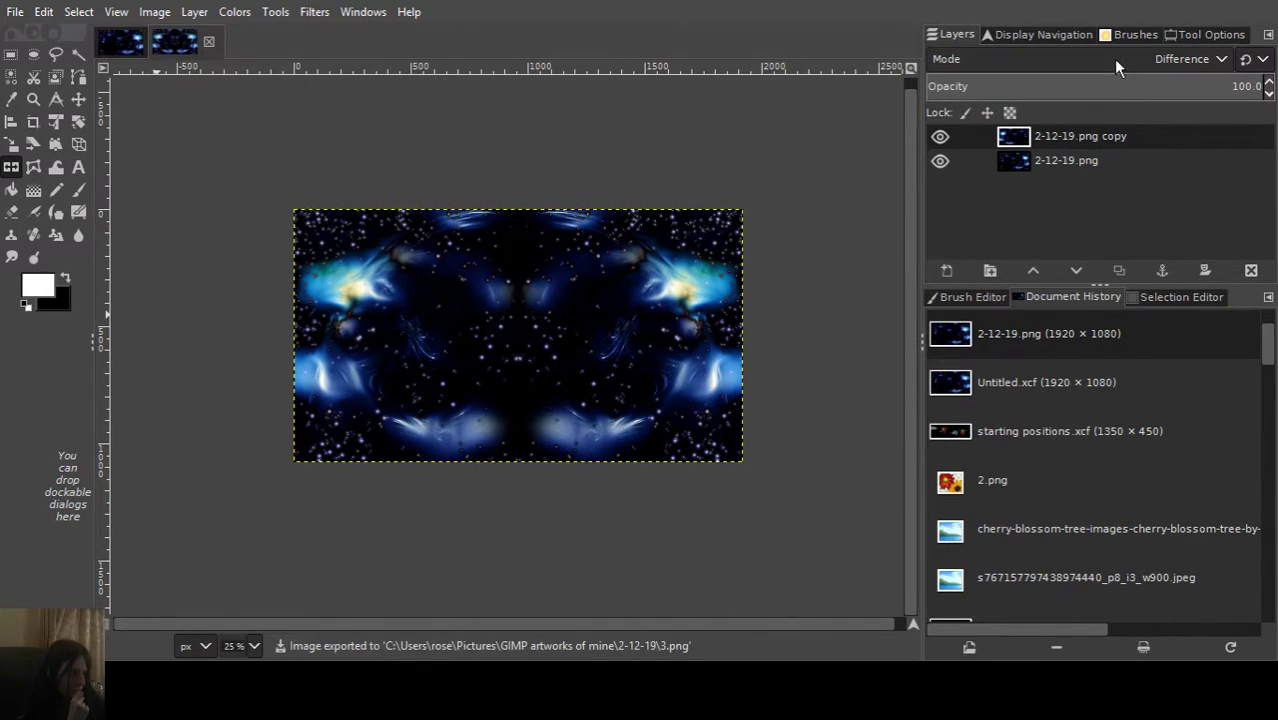
Compare Difference with Exclusion on the flipped copy, keep Exclusion and export this version as 4.png.
{"action": "scroll", "coordinate": [1116, 66], "scroll_direction": "down", "scroll_amount": 1}
{"action": "scroll", "coordinate": [1116, 62], "scroll_direction": "up", "scroll_amount": 1}
{"action": "scroll", "coordinate": [1116, 62], "scroll_direction": "down", "scroll_amount": 1}
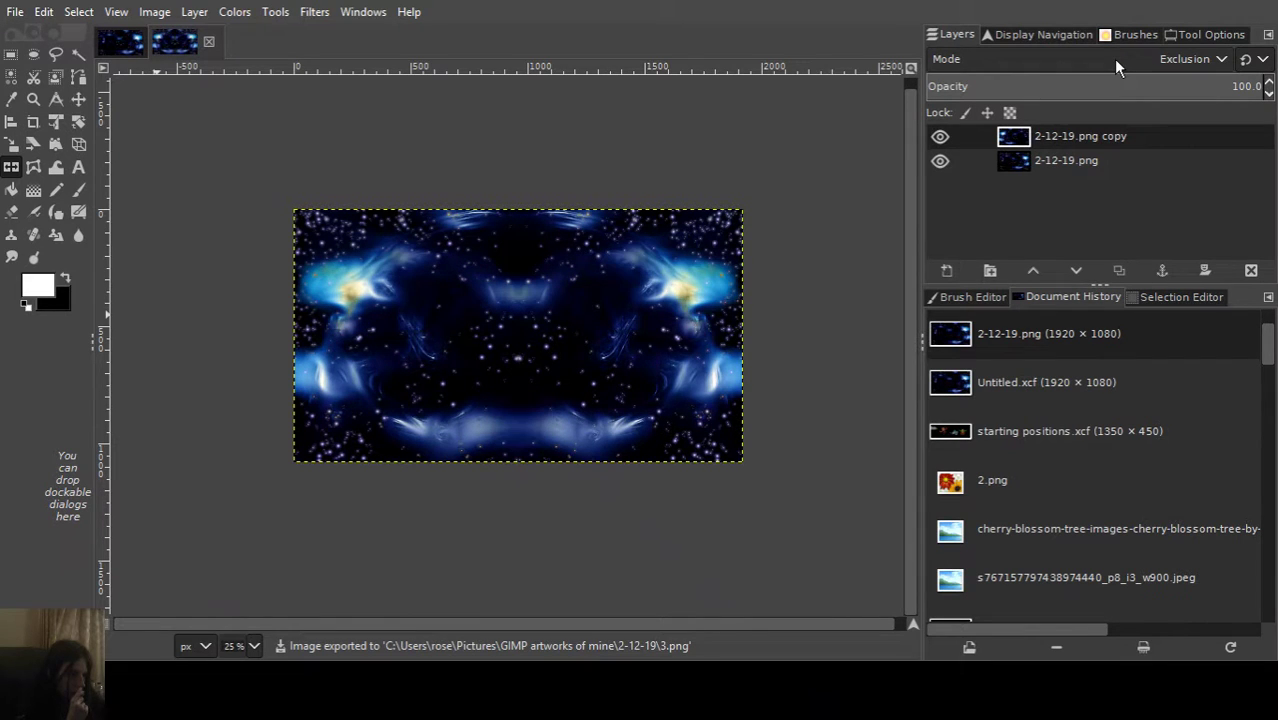
{"action": "scroll", "coordinate": [1113, 59], "scroll_direction": "up", "scroll_amount": 1}
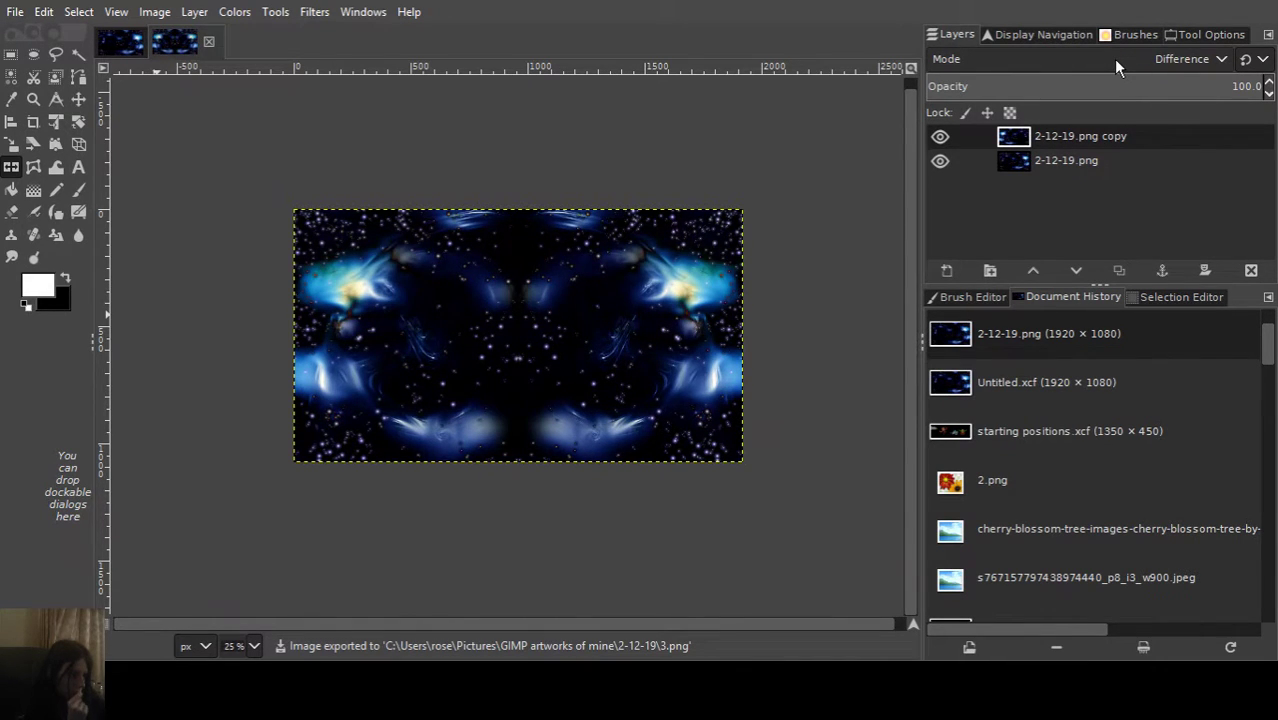
{"action": "scroll", "coordinate": [1113, 59], "scroll_direction": "down", "scroll_amount": 1}
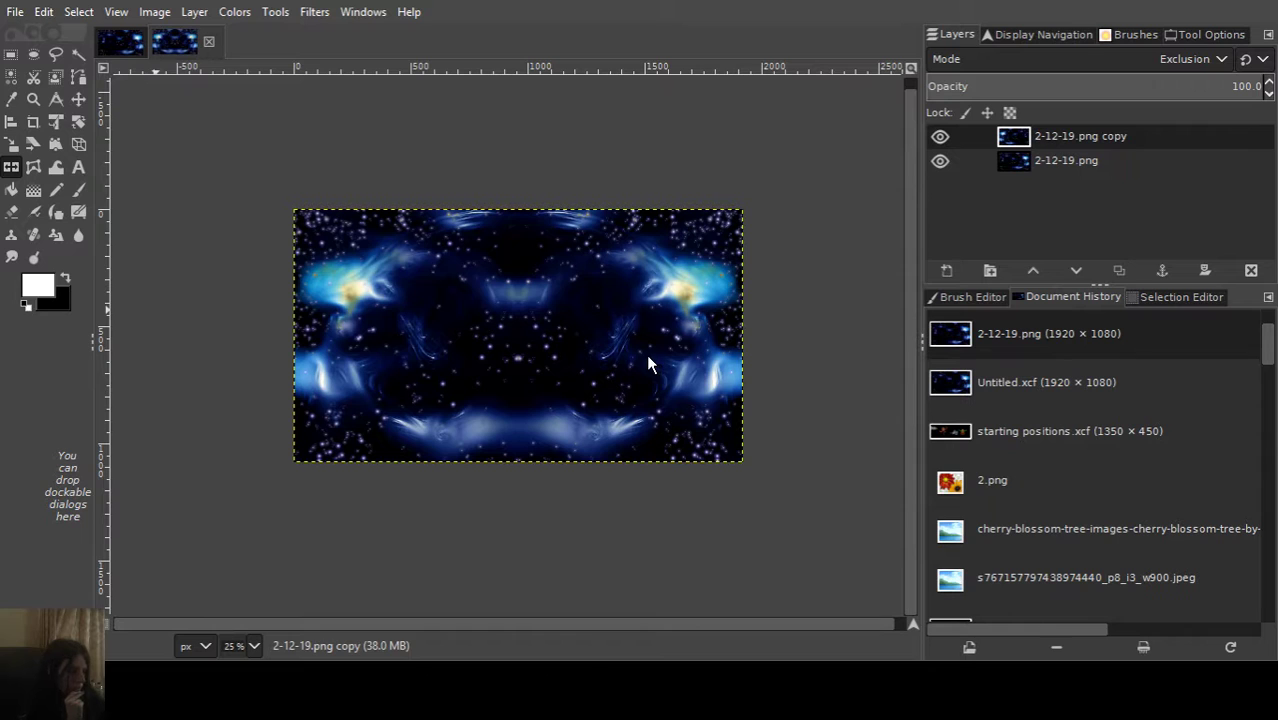
{"action": "key", "text": "ctrl+e"}
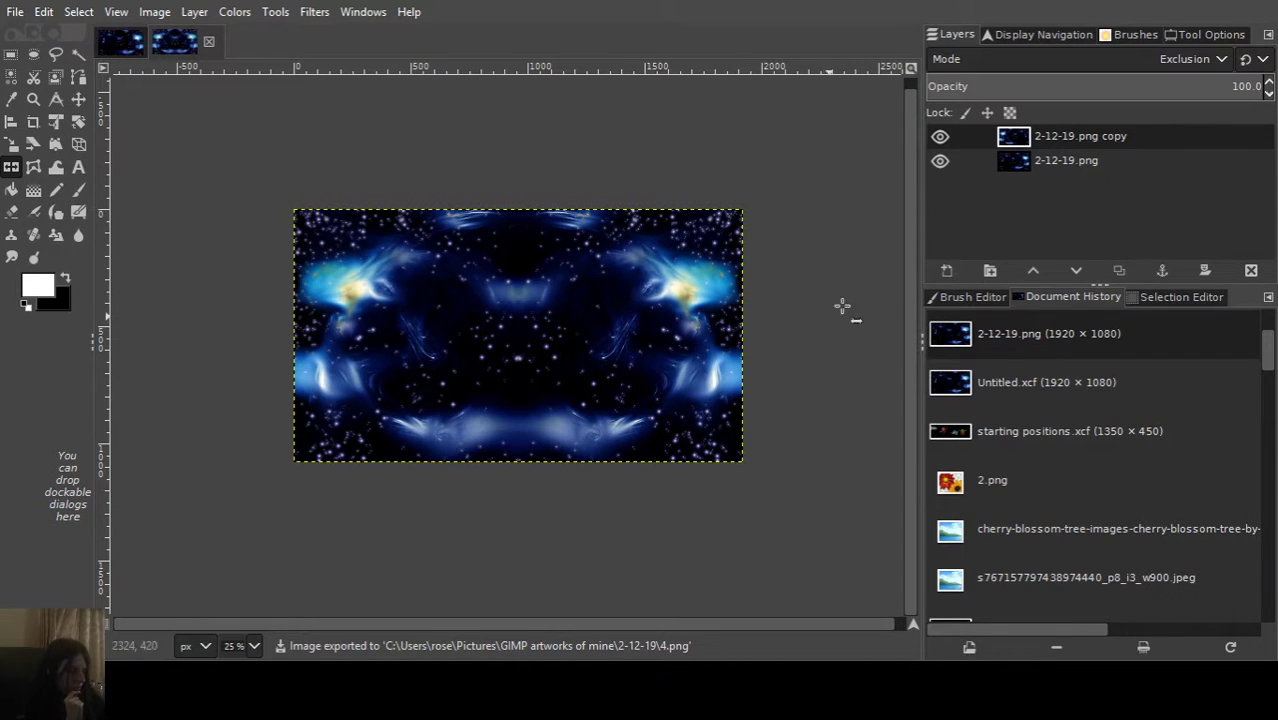
Set the flipped copy's blend mode to Grain merge and export this version as 5.png.
{"action": "scroll", "coordinate": [1062, 60], "scroll_direction": "down", "scroll_amount": 1}
{"action": "scroll", "coordinate": [1062, 60], "scroll_direction": "down", "scroll_amount": 3}
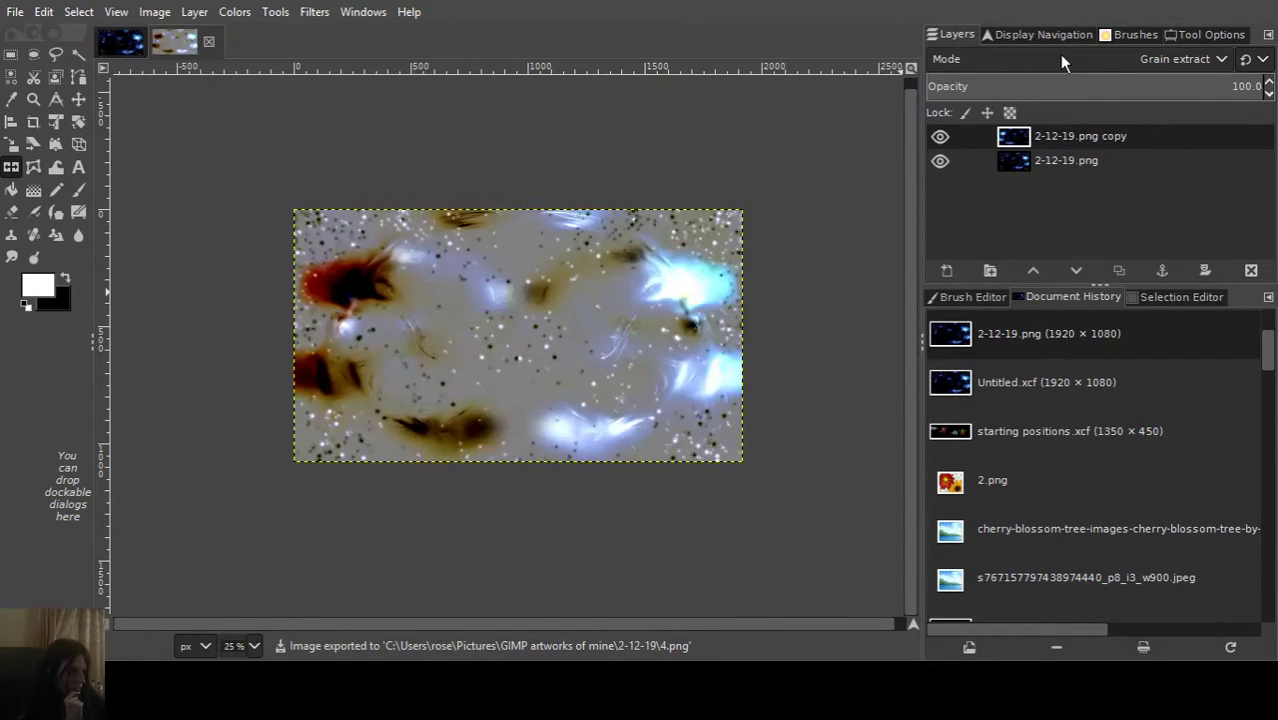
{"action": "scroll", "coordinate": [1062, 60], "scroll_direction": "up", "scroll_amount": 1}
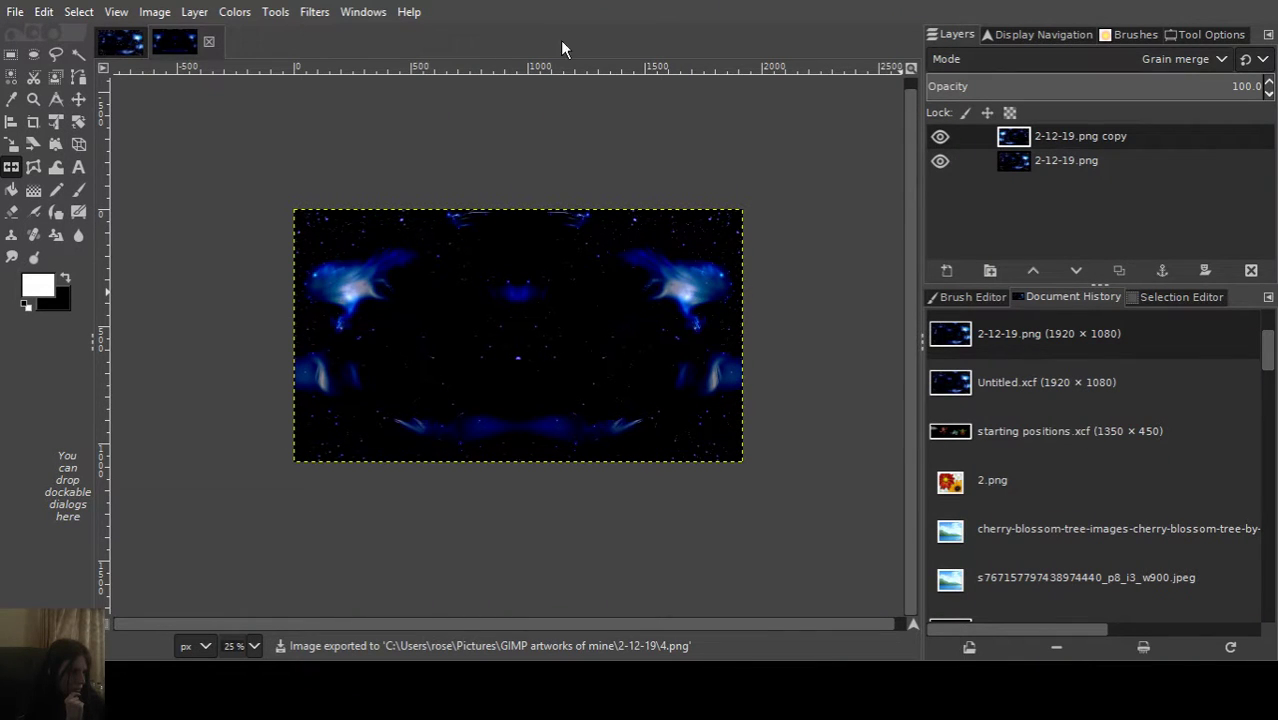
{"action": "left_click", "coordinate": [15, 12]}
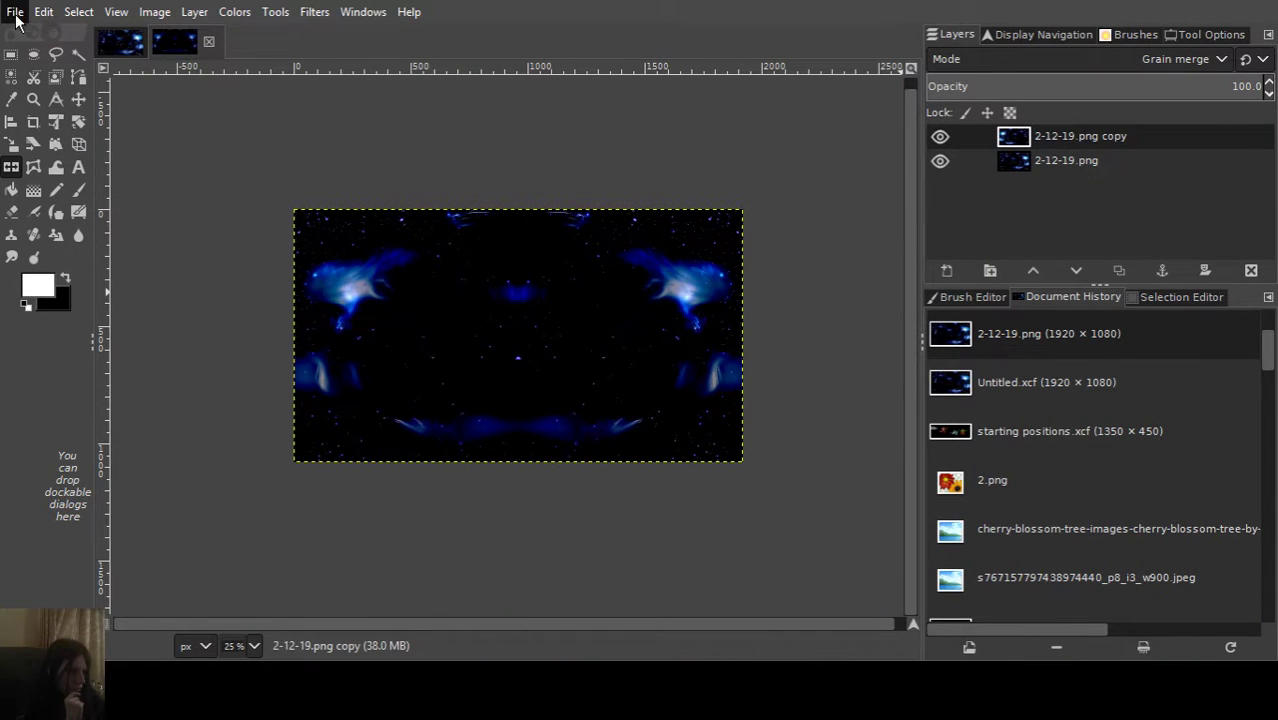
{"action": "left_click", "coordinate": [87, 313]}
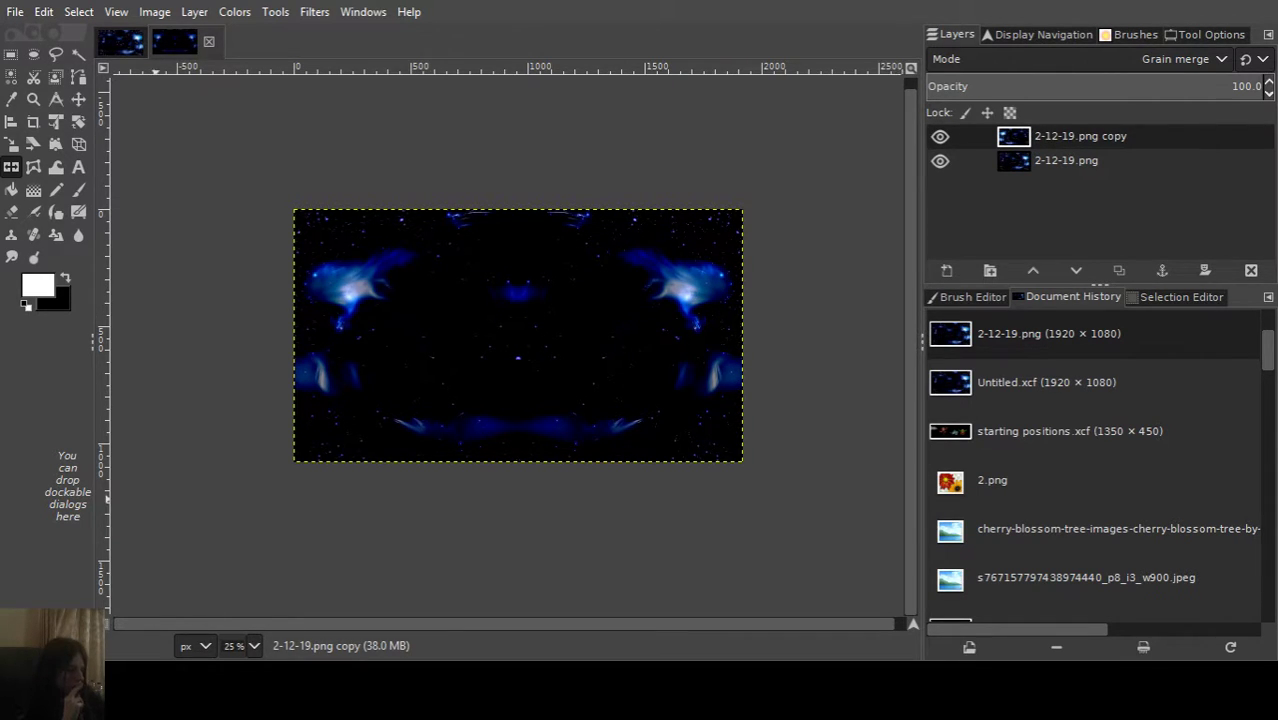
{"action": "key", "text": "ctrl+e"}
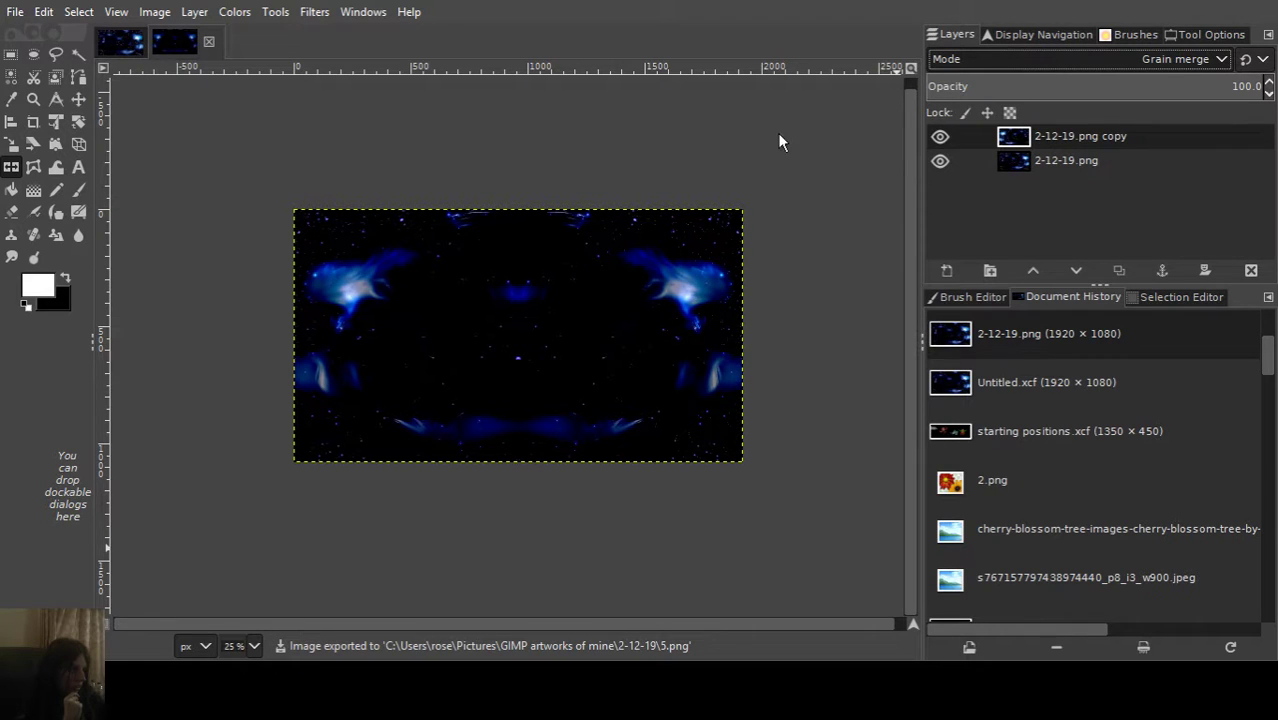
Try the remaining blend modes on the flipped copy and set it to Luminance.
{"action": "scroll", "coordinate": [1068, 59], "scroll_direction": "down", "scroll_amount": 1}
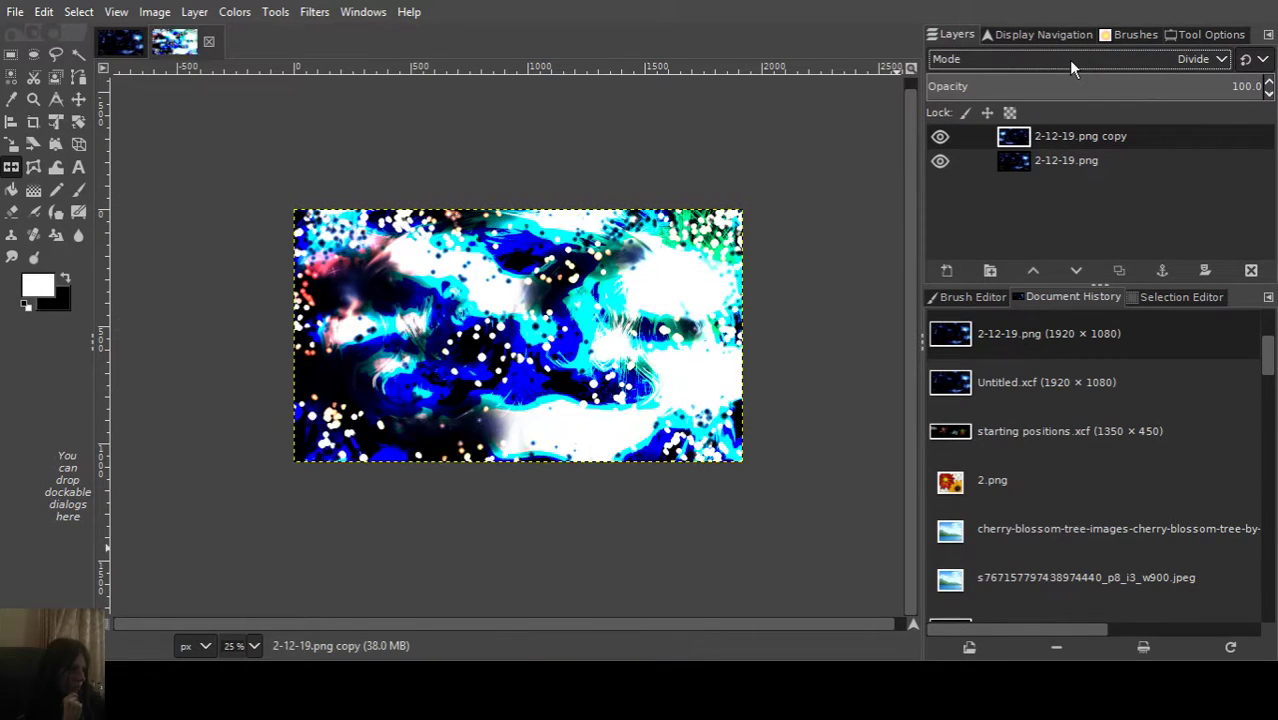
{"action": "scroll", "coordinate": [1070, 62], "scroll_direction": "down", "scroll_amount": 3}
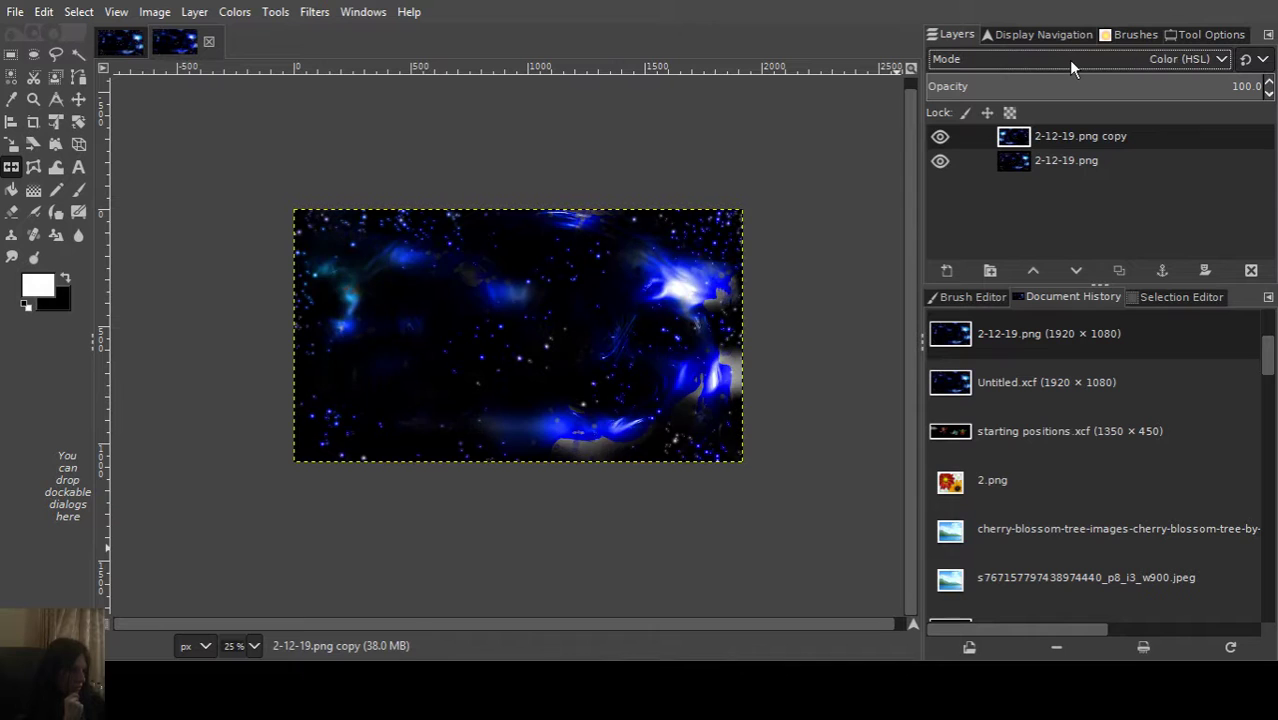
{"action": "scroll", "coordinate": [1068, 59], "scroll_direction": "down", "scroll_amount": 3}
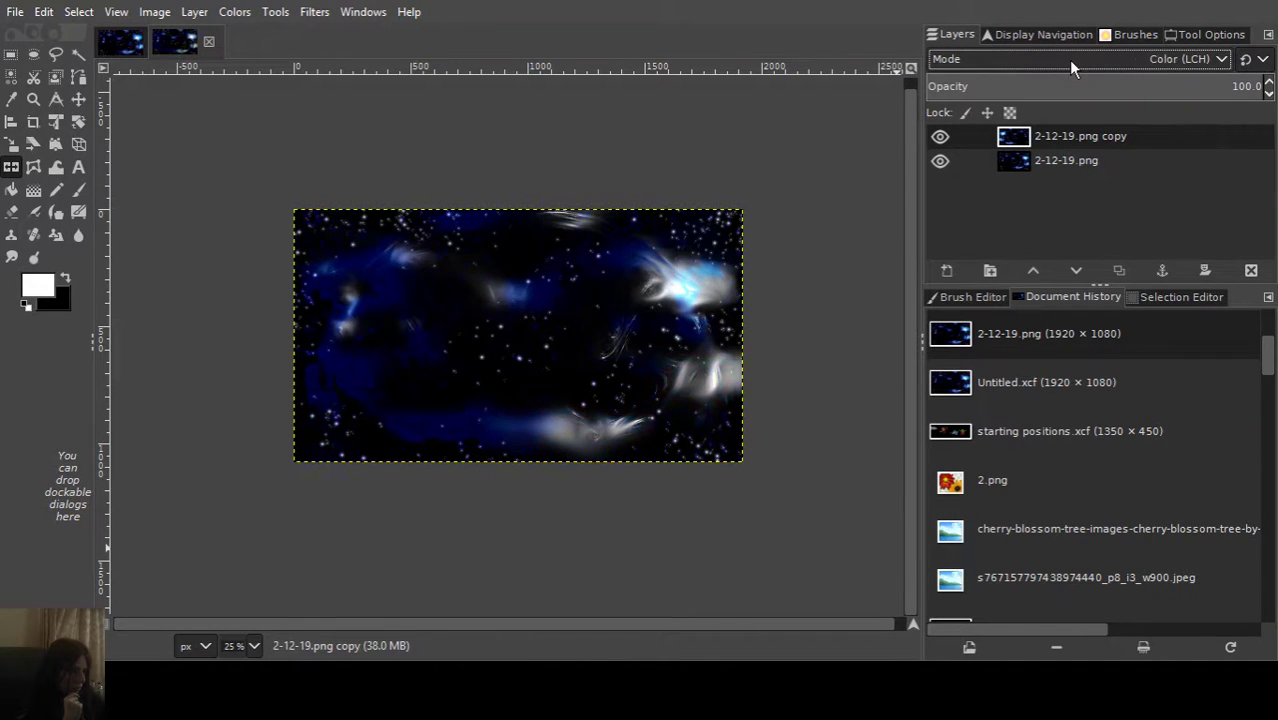
{"action": "scroll", "coordinate": [1068, 59], "scroll_direction": "down", "scroll_amount": 2}
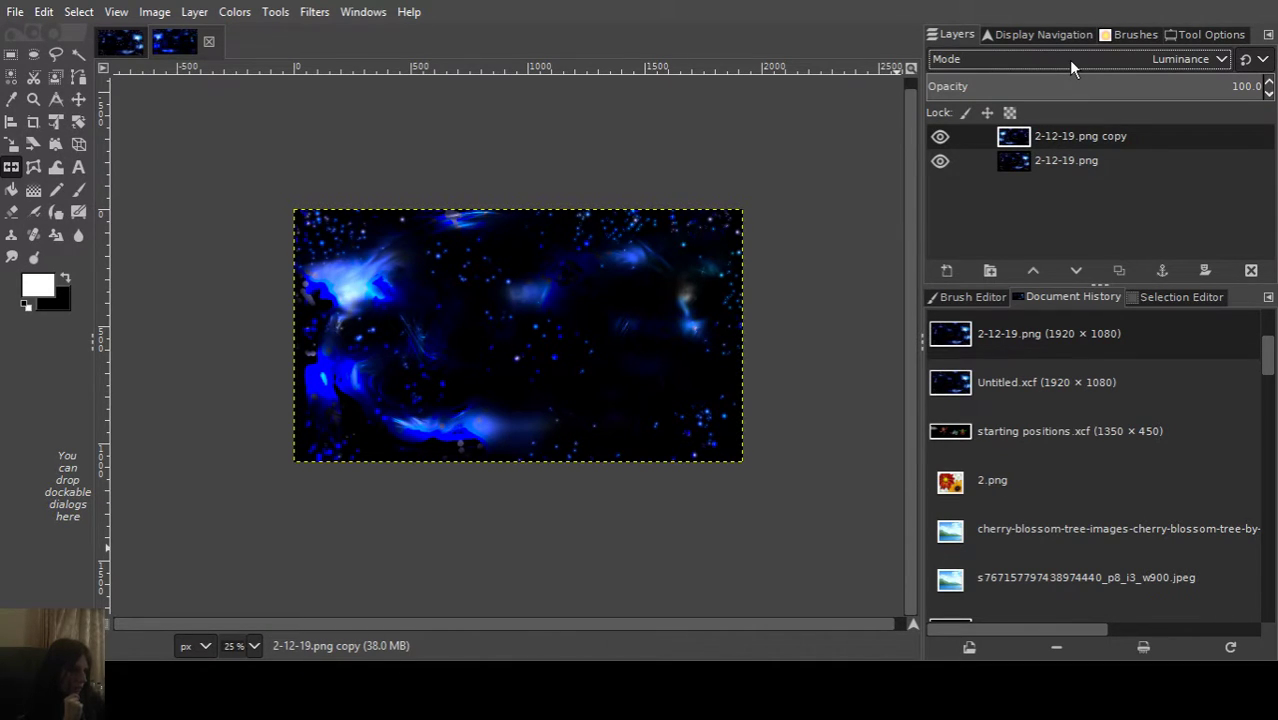
{"action": "left_click", "coordinate": [15, 12]}
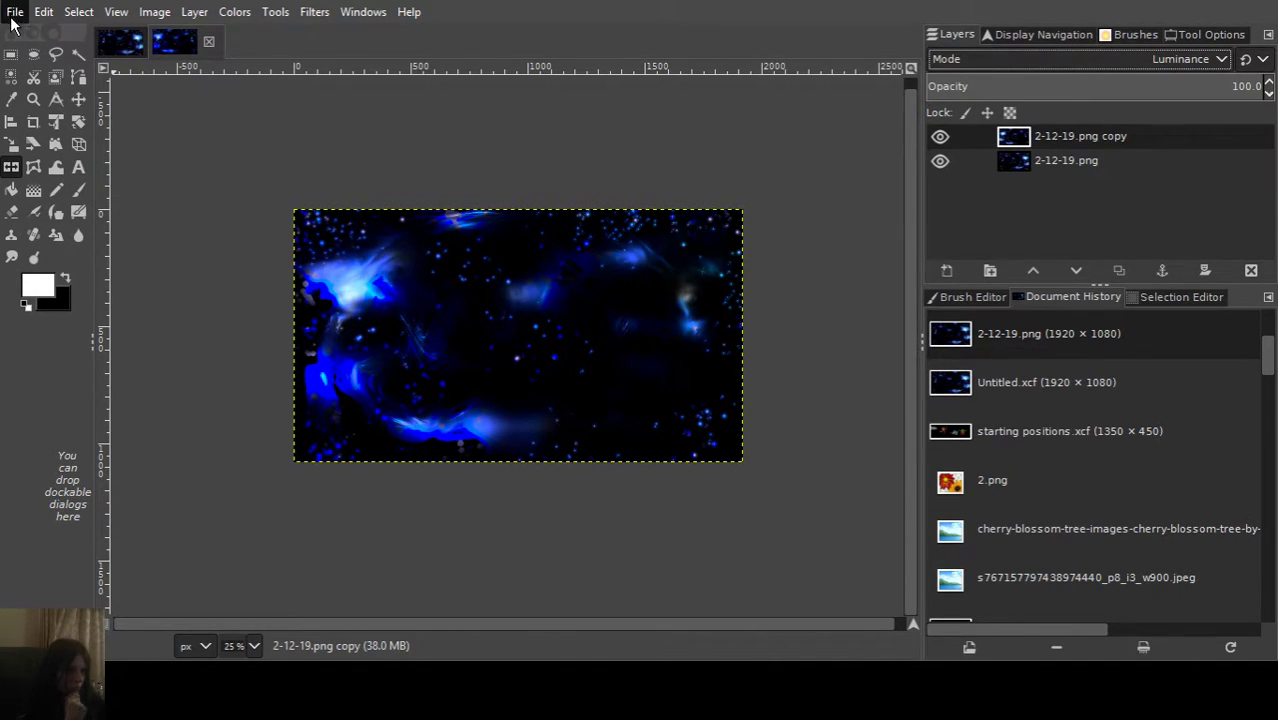
{"action": "key", "text": "Escape"}
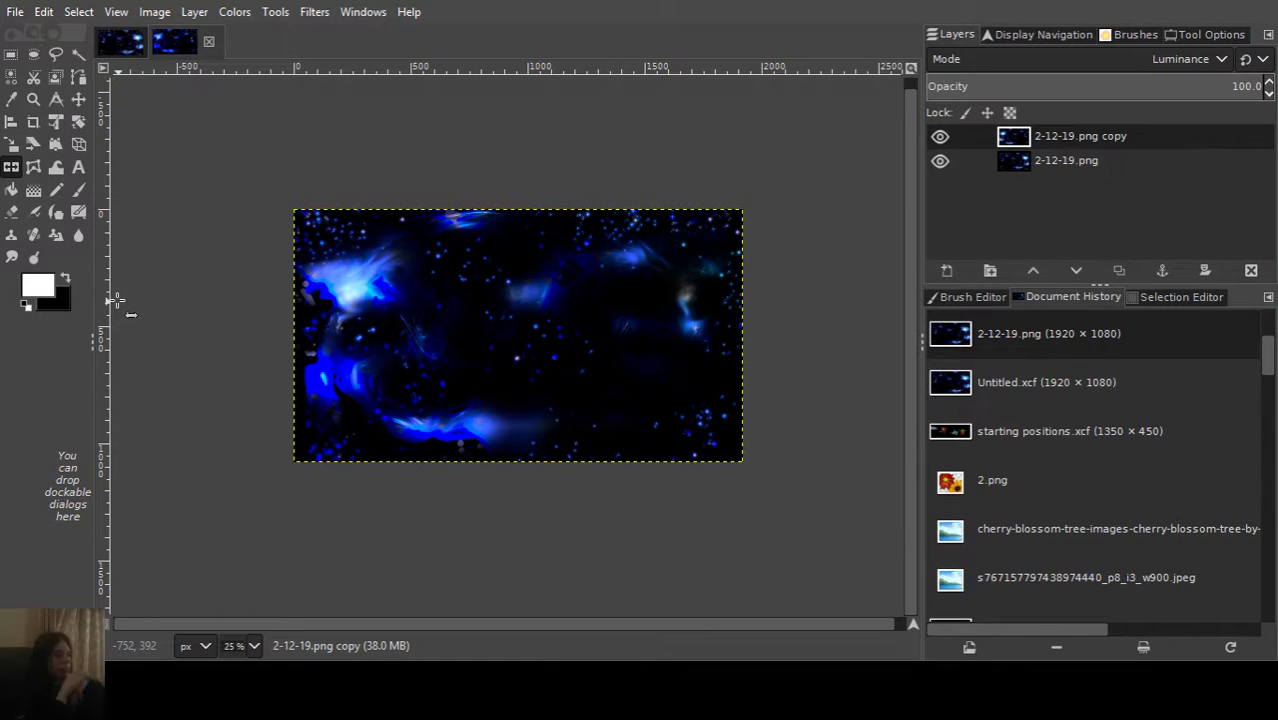
Export the Luminance version as 6.png and open that exported image.
{"action": "key", "text": "ctrl+e"}
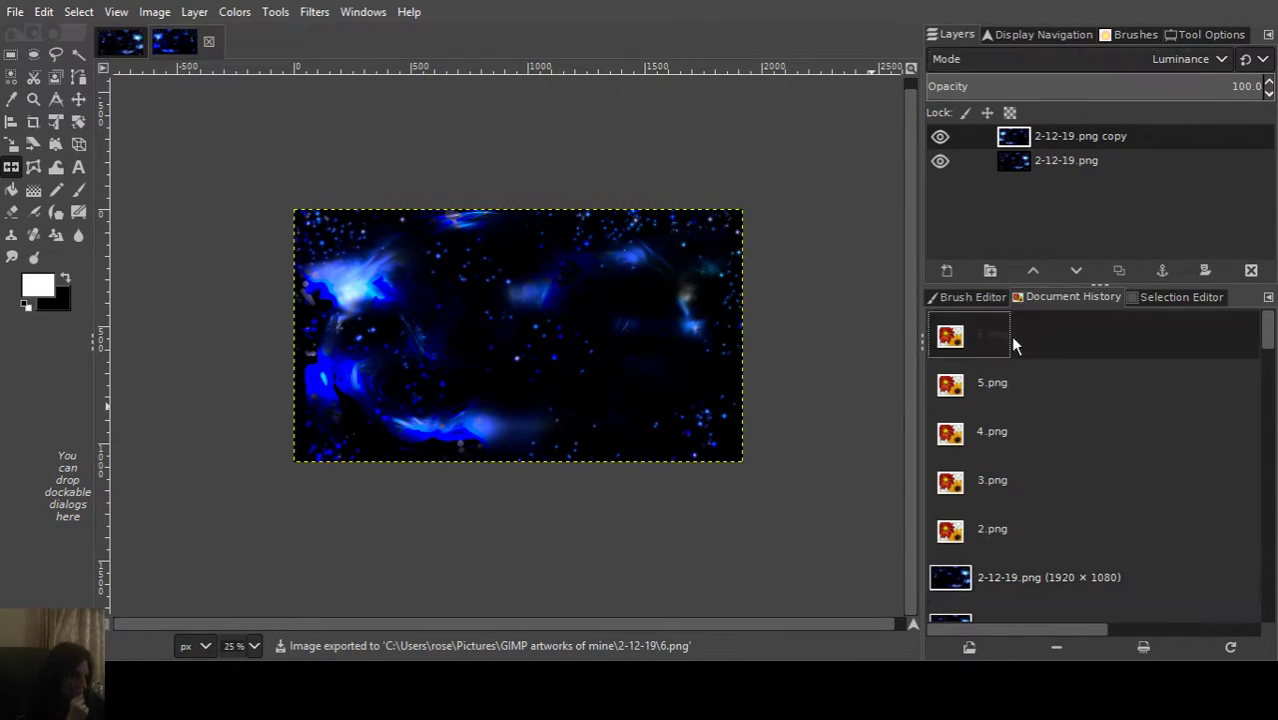
{"action": "double_click", "coordinate": [1012, 340]}
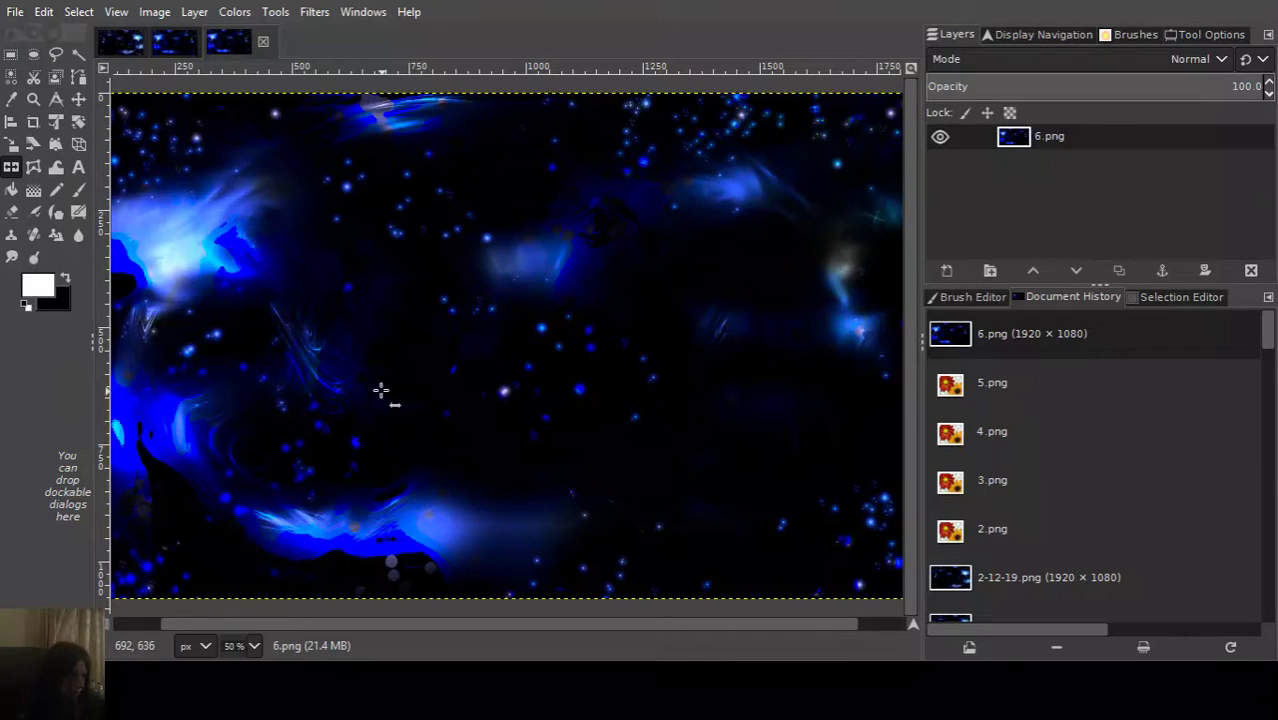
{"action": "scroll", "coordinate": [381, 390], "scroll_direction": "down", "scroll_amount": 1, "text": "ctrl"}
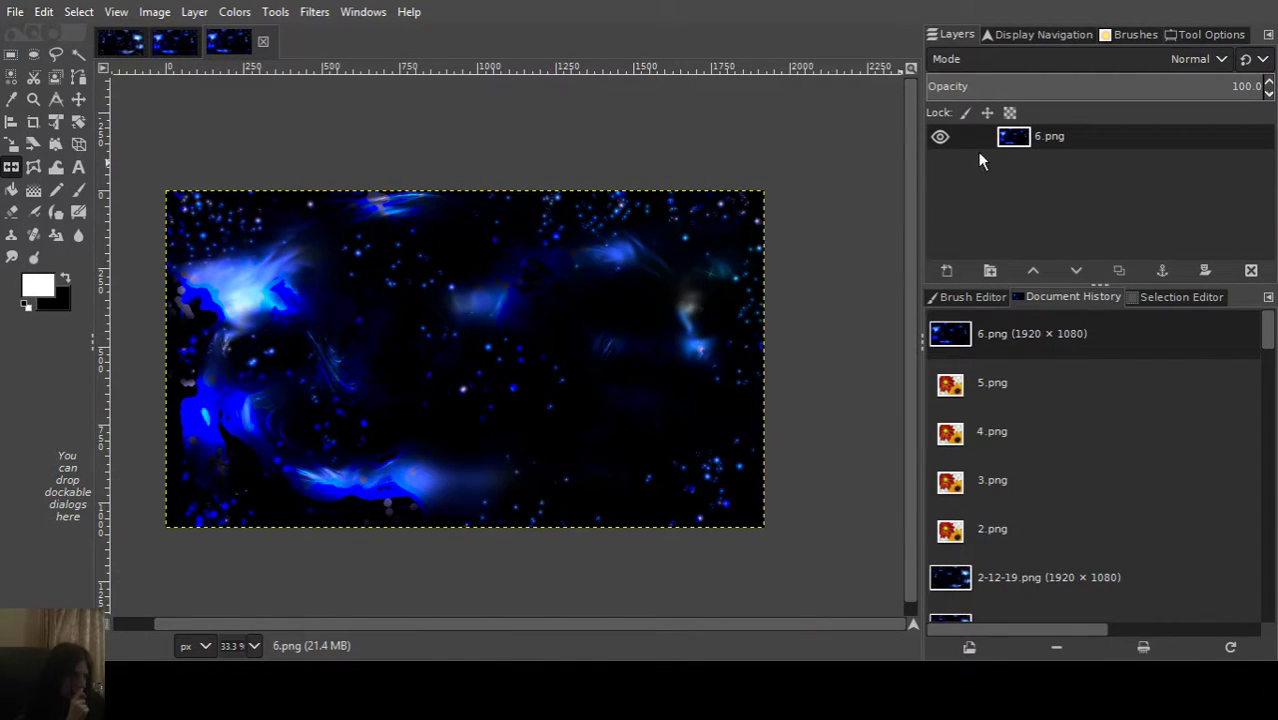
Duplicate the 6.png layer and flip the copy horizontally.
{"action": "key", "text": "ctrl+shift+d"}
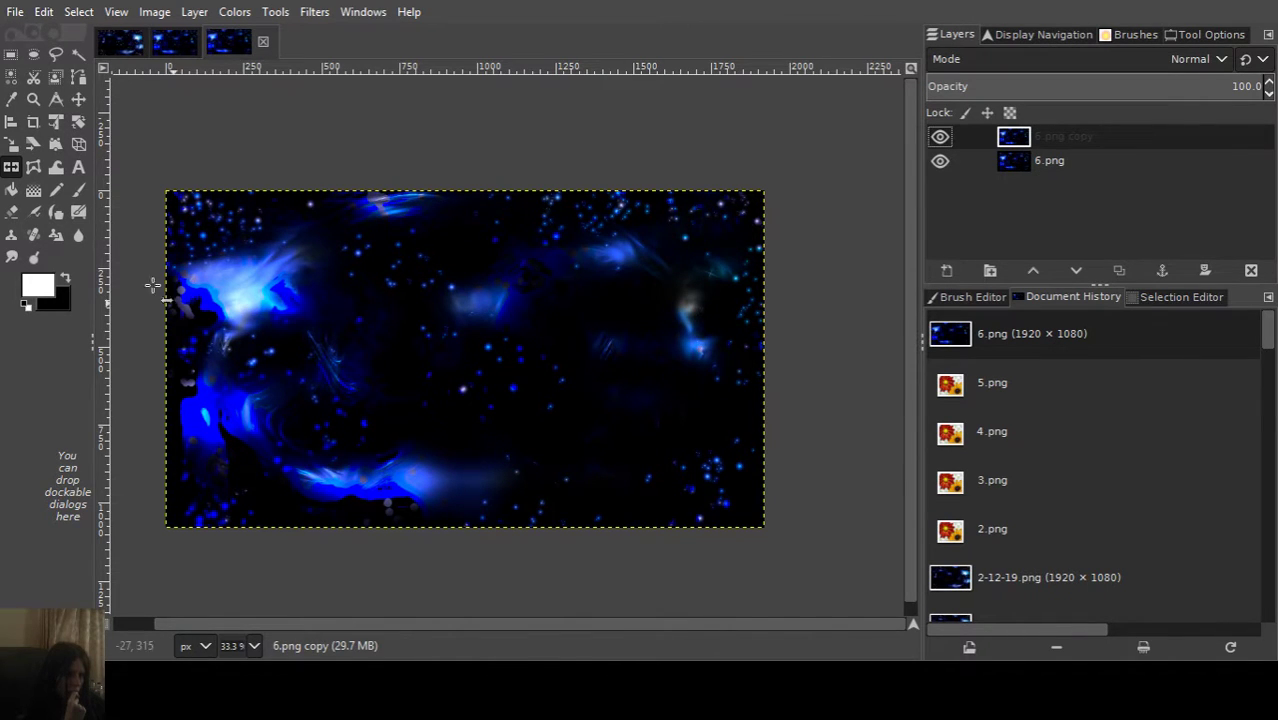
{"action": "left_click", "coordinate": [11, 167]}
{"action": "left_click", "coordinate": [348, 271]}
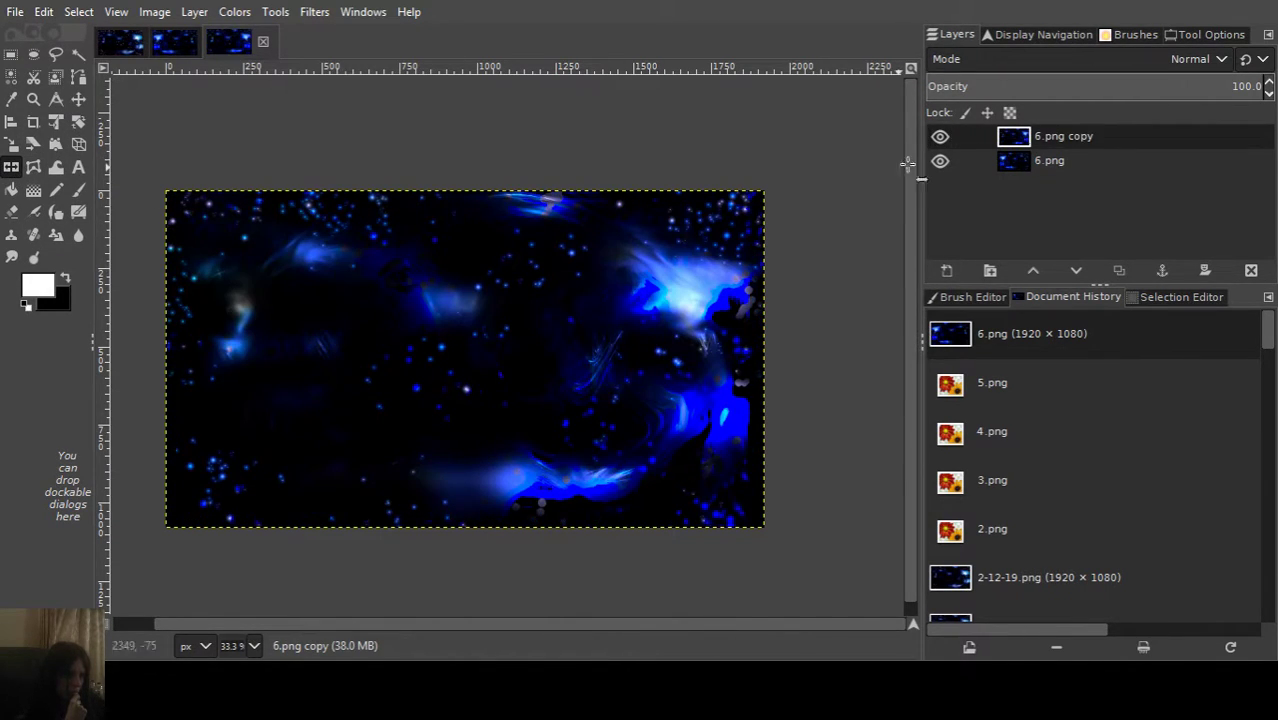
Compare Lighten only, Luma lighten only and Screen on the flipped 6.png copy and set its blend mode to Luma lighten only.
{"action": "scroll", "coordinate": [1102, 62], "scroll_direction": "down", "scroll_amount": 3}
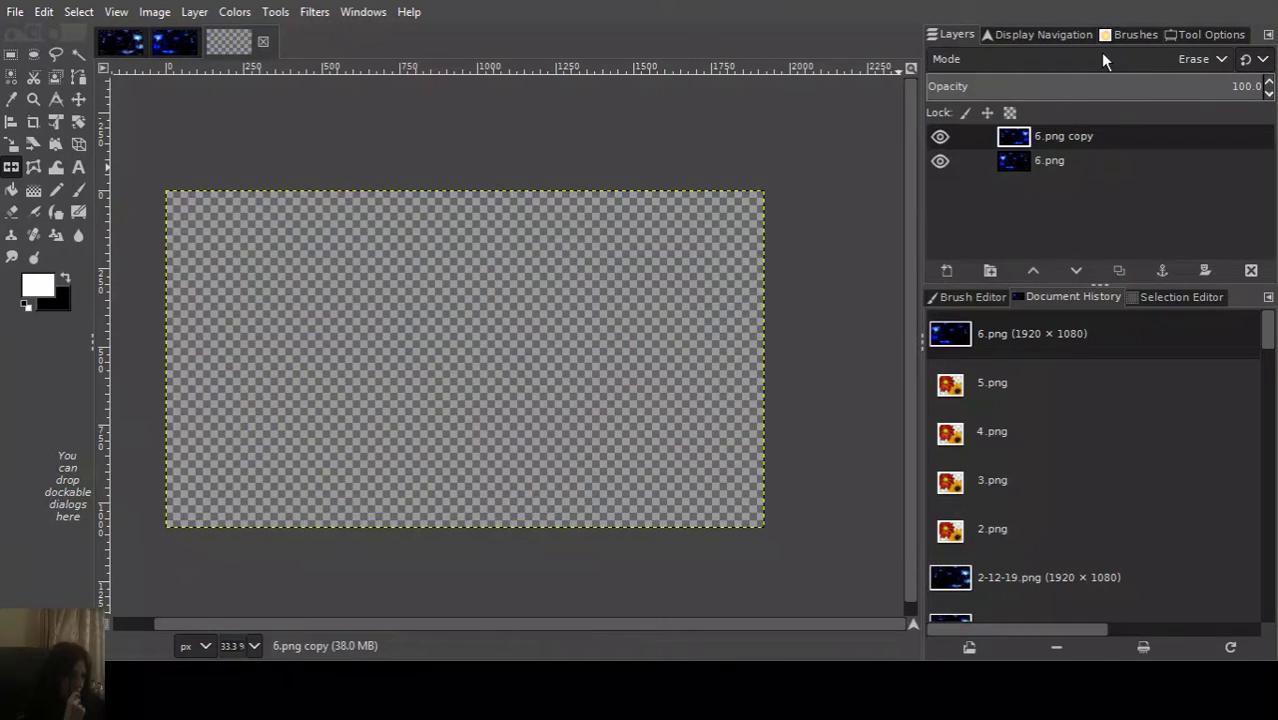
{"action": "scroll", "coordinate": [1102, 60], "scroll_direction": "down", "scroll_amount": 3}
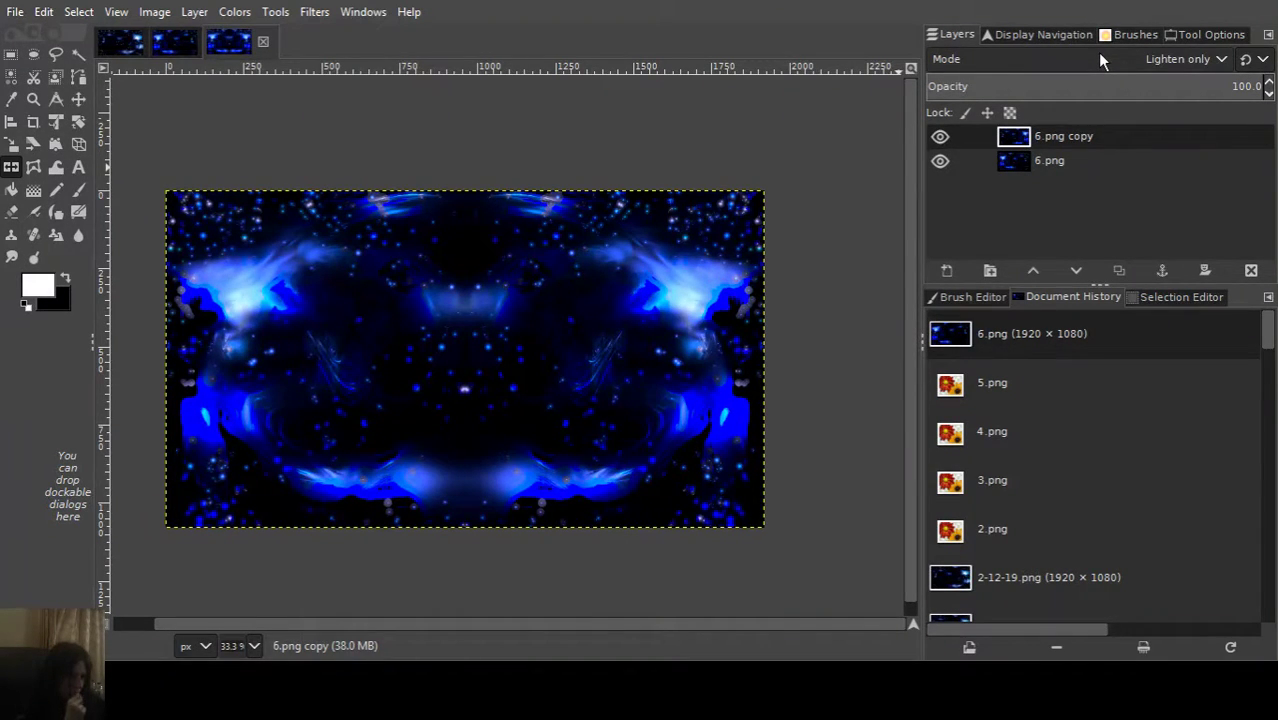
{"action": "scroll", "coordinate": [1100, 60], "scroll_direction": "down", "scroll_amount": 1}
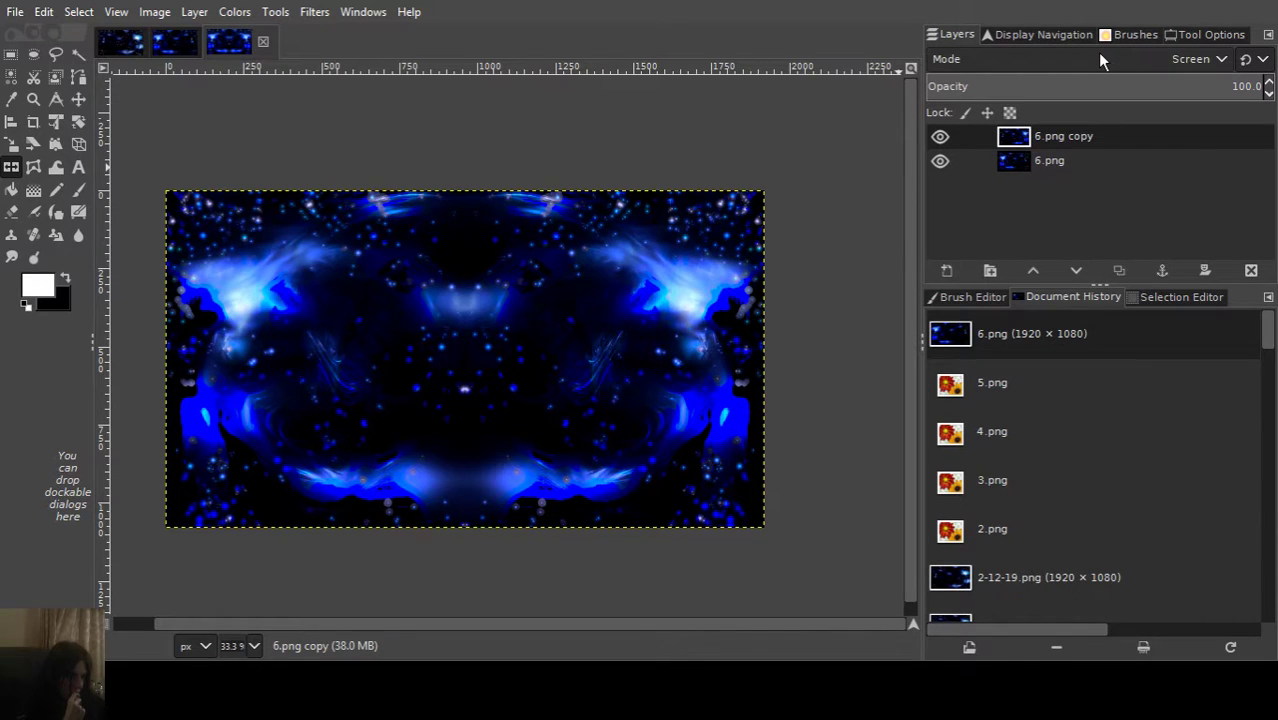
{"action": "scroll", "coordinate": [1100, 59], "scroll_direction": "down", "scroll_amount": 1}
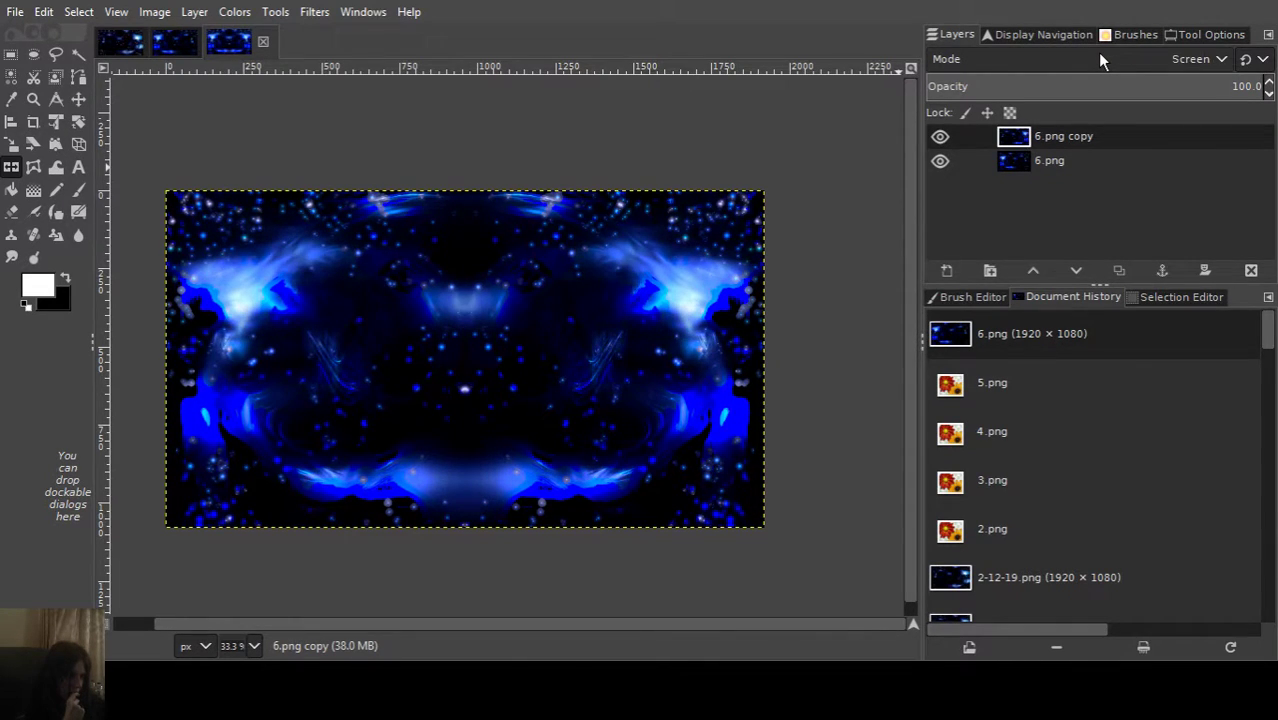
{"action": "scroll", "coordinate": [1100, 59], "scroll_direction": "up", "scroll_amount": 1}
{"action": "scroll", "coordinate": [1100, 59], "scroll_direction": "down", "scroll_amount": 2}
{"action": "scroll", "coordinate": [1100, 59], "scroll_direction": "up", "scroll_amount": 1}
{"action": "scroll", "coordinate": [1100, 59], "scroll_direction": "up", "scroll_amount": 1}
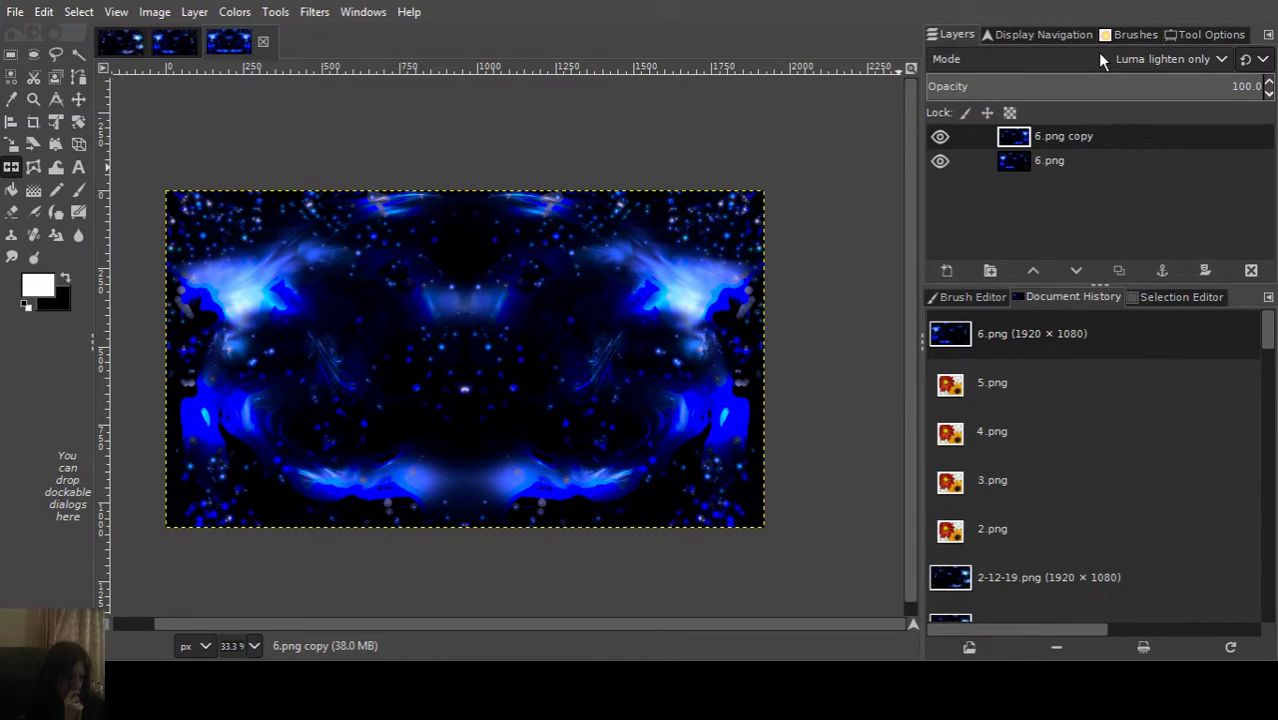
{"action": "scroll", "coordinate": [1100, 59], "scroll_direction": "down", "scroll_amount": 1}
{"action": "scroll", "coordinate": [1100, 59], "scroll_direction": "up", "scroll_amount": 1}
{"action": "scroll", "coordinate": [1100, 59], "scroll_direction": "down", "scroll_amount": 1}
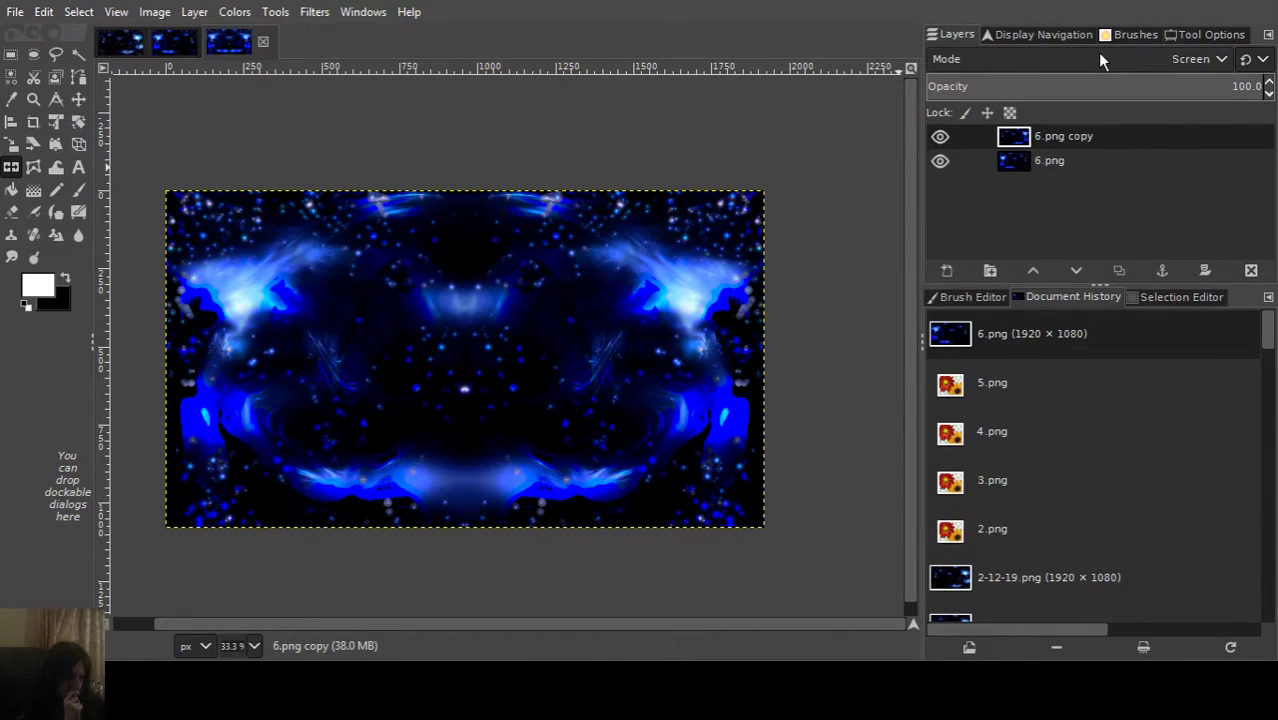
{"action": "scroll", "coordinate": [1100, 59], "scroll_direction": "up", "scroll_amount": 1}
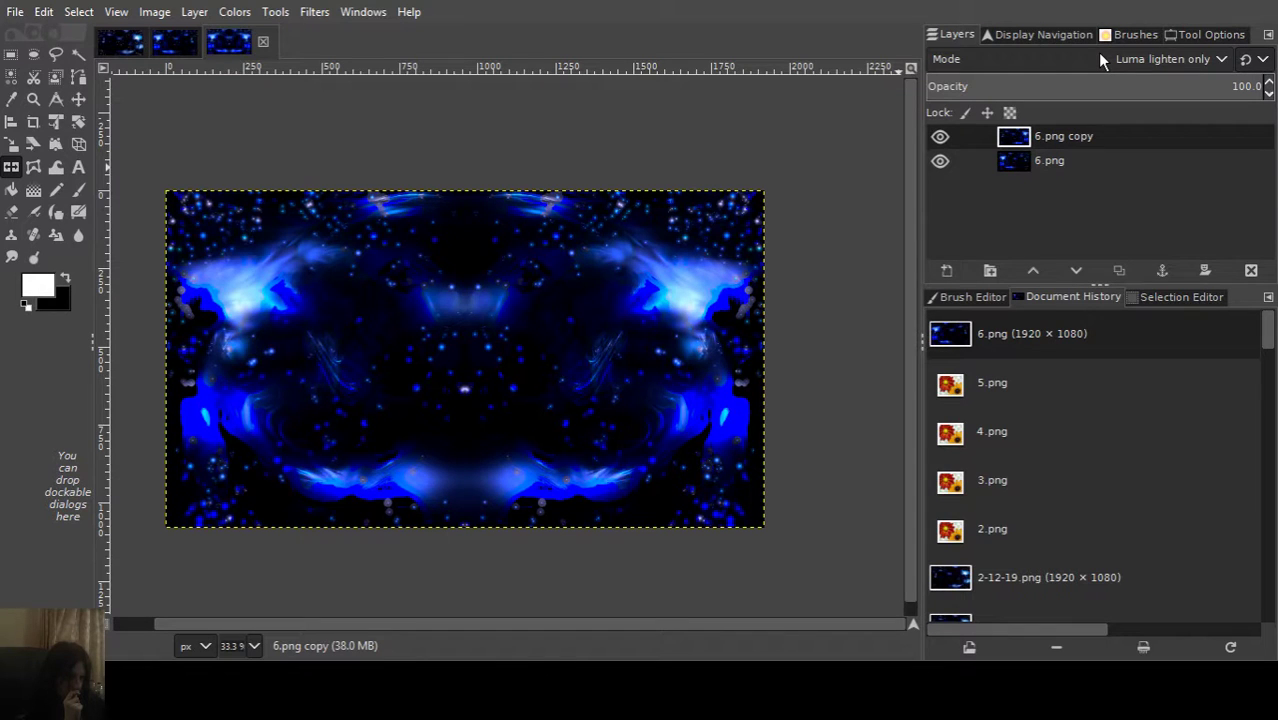
{"action": "scroll", "coordinate": [1100, 59], "scroll_direction": "down", "scroll_amount": 1}
{"action": "scroll", "coordinate": [1100, 59], "scroll_direction": "up", "scroll_amount": 1}
Export the Luma lighten only version as 7.png.
{"action": "left_click", "coordinate": [14, 11]}
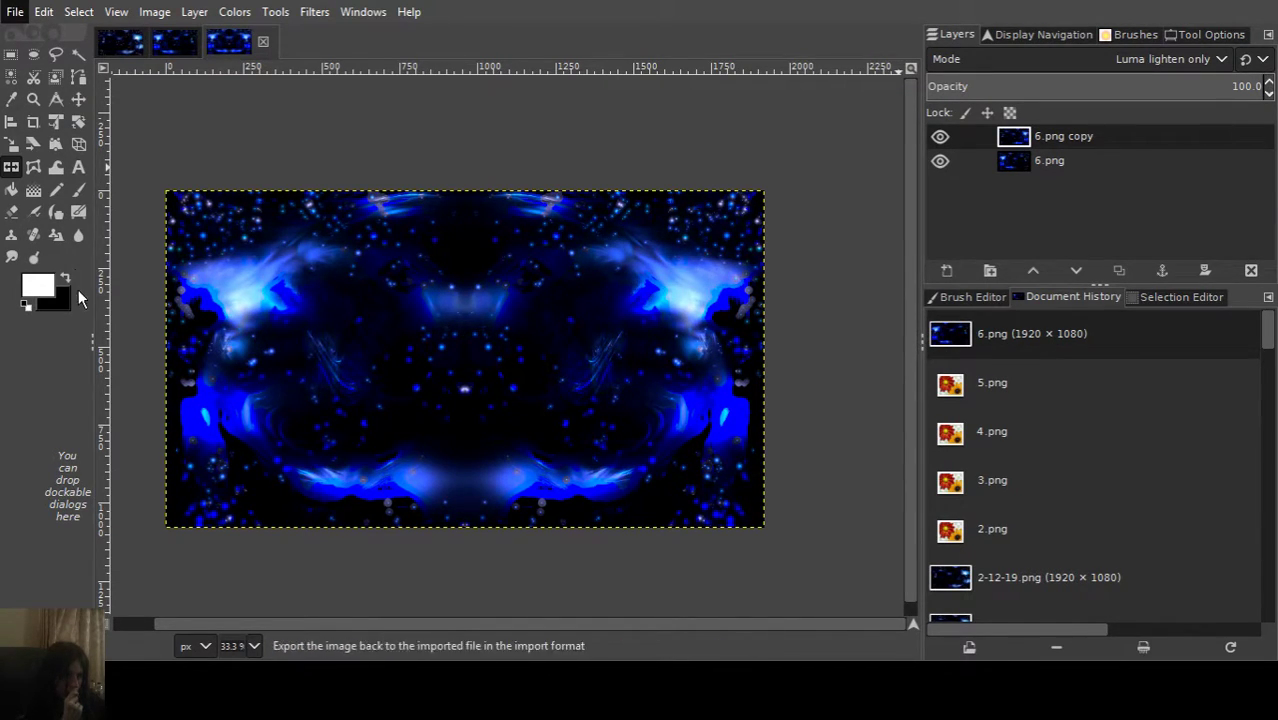
{"action": "key", "text": "Escape"}
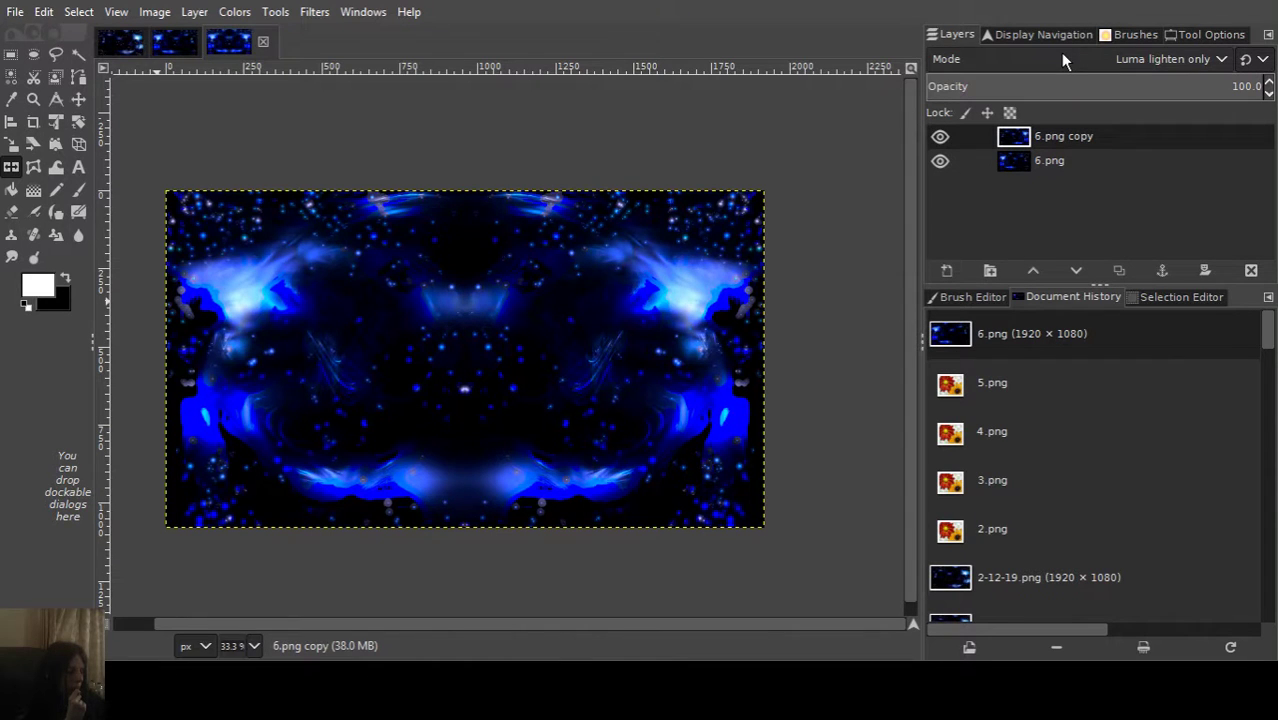
{"action": "key", "text": "ctrl+e"}
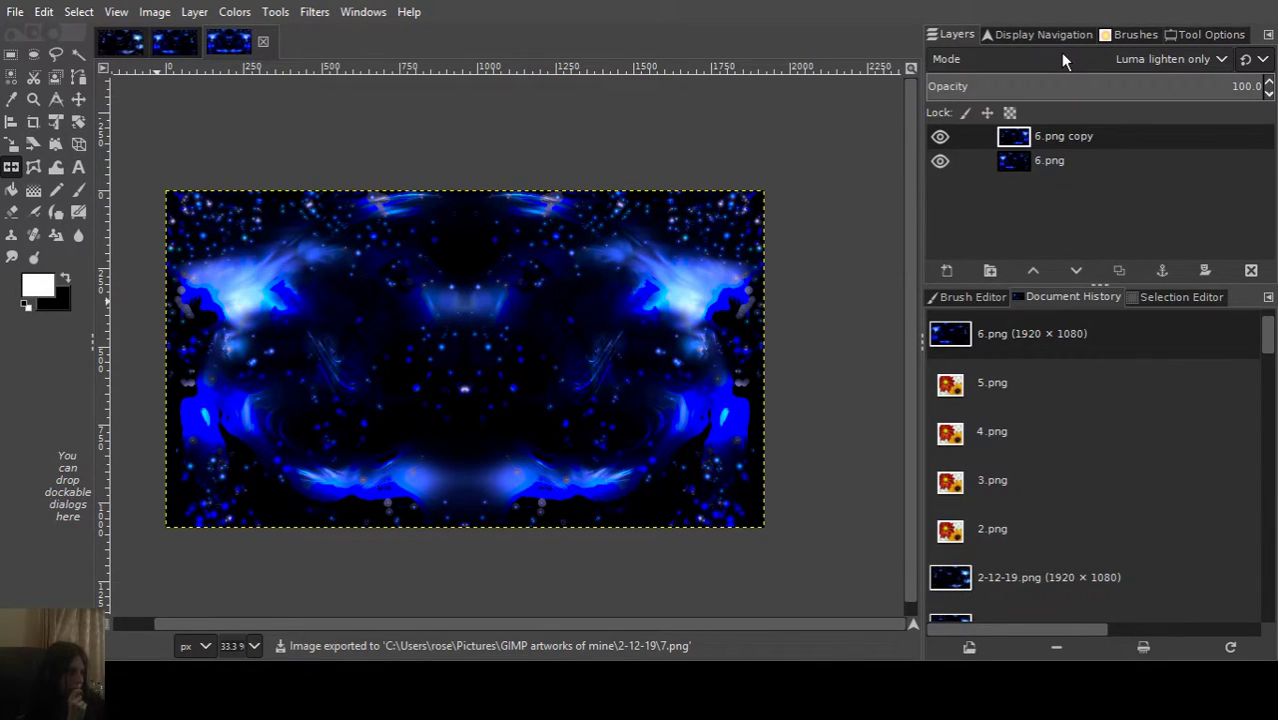
Try the Addition, Screen and Lighten only blend modes on the flipped 6.png copy.
{"action": "scroll", "coordinate": [1060, 52], "scroll_direction": "down", "scroll_amount": 4}
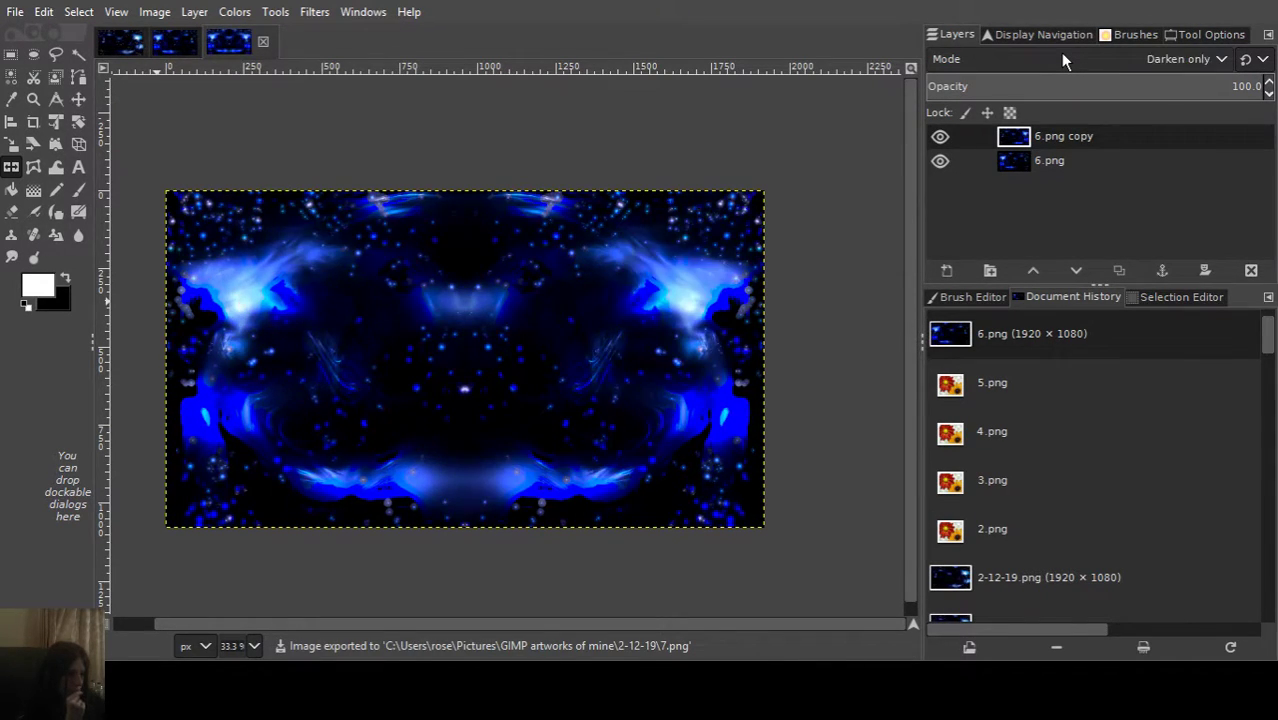
{"action": "scroll", "coordinate": [1062, 60], "scroll_direction": "up", "scroll_amount": 1}
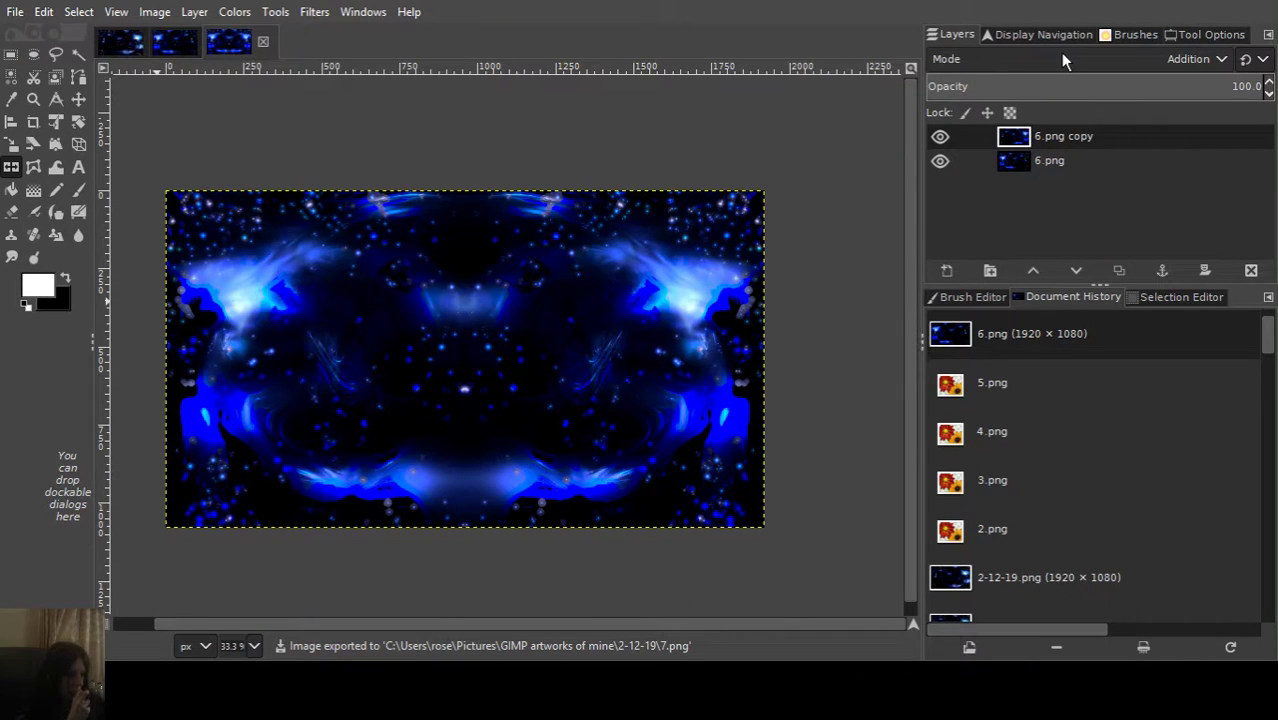
{"action": "scroll", "coordinate": [1062, 58], "scroll_direction": "up", "scroll_amount": 3}
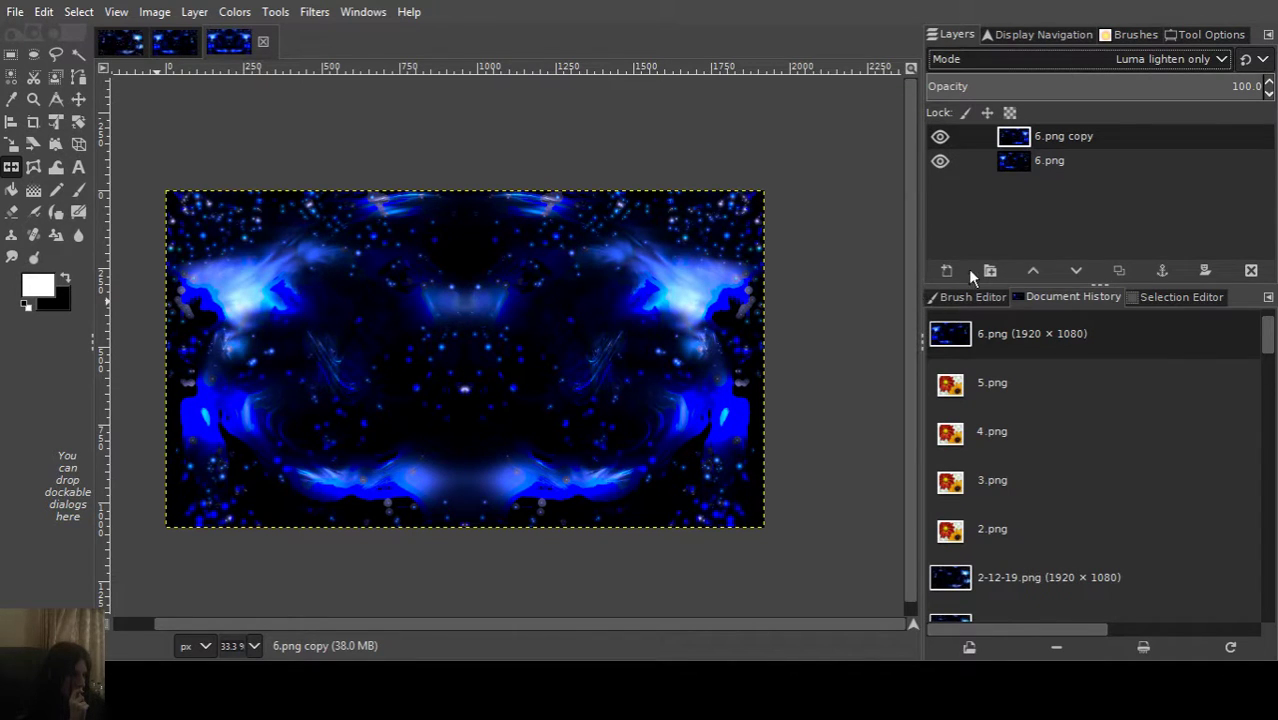
{"action": "scroll", "coordinate": [1078, 56], "scroll_direction": "down", "scroll_amount": 1}
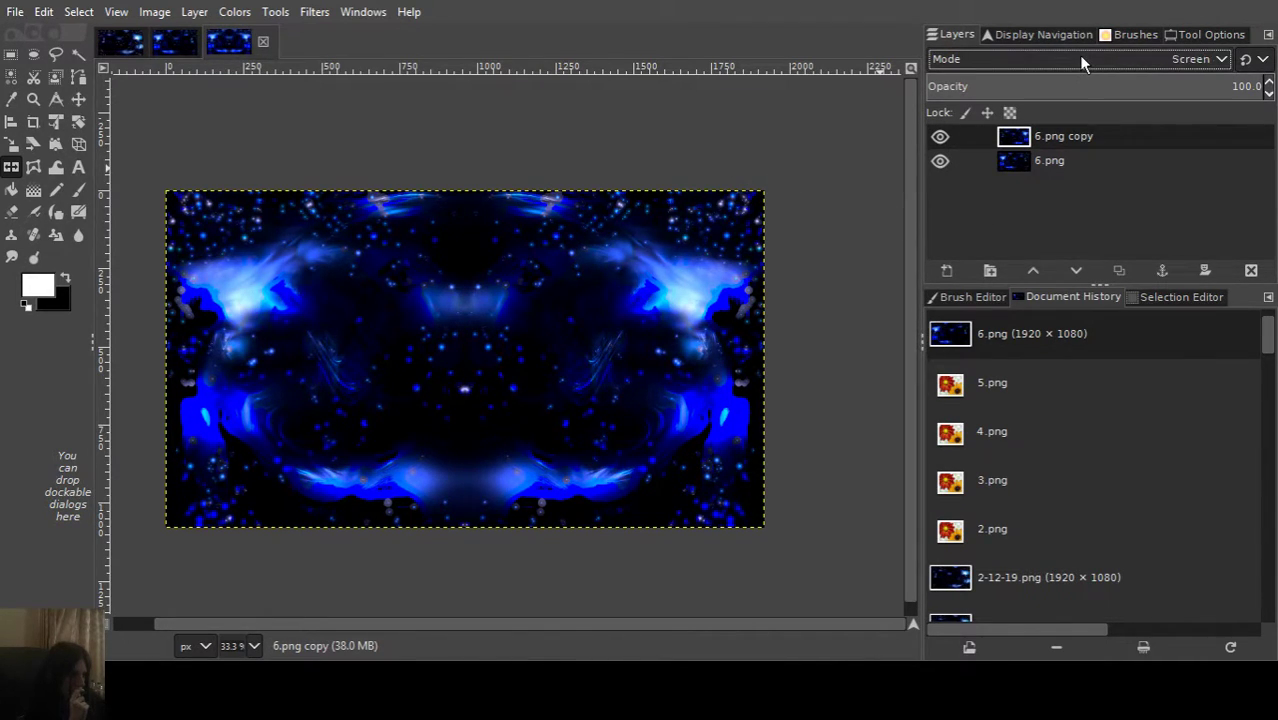
{"action": "scroll", "coordinate": [1078, 56], "scroll_direction": "down", "scroll_amount": 2}
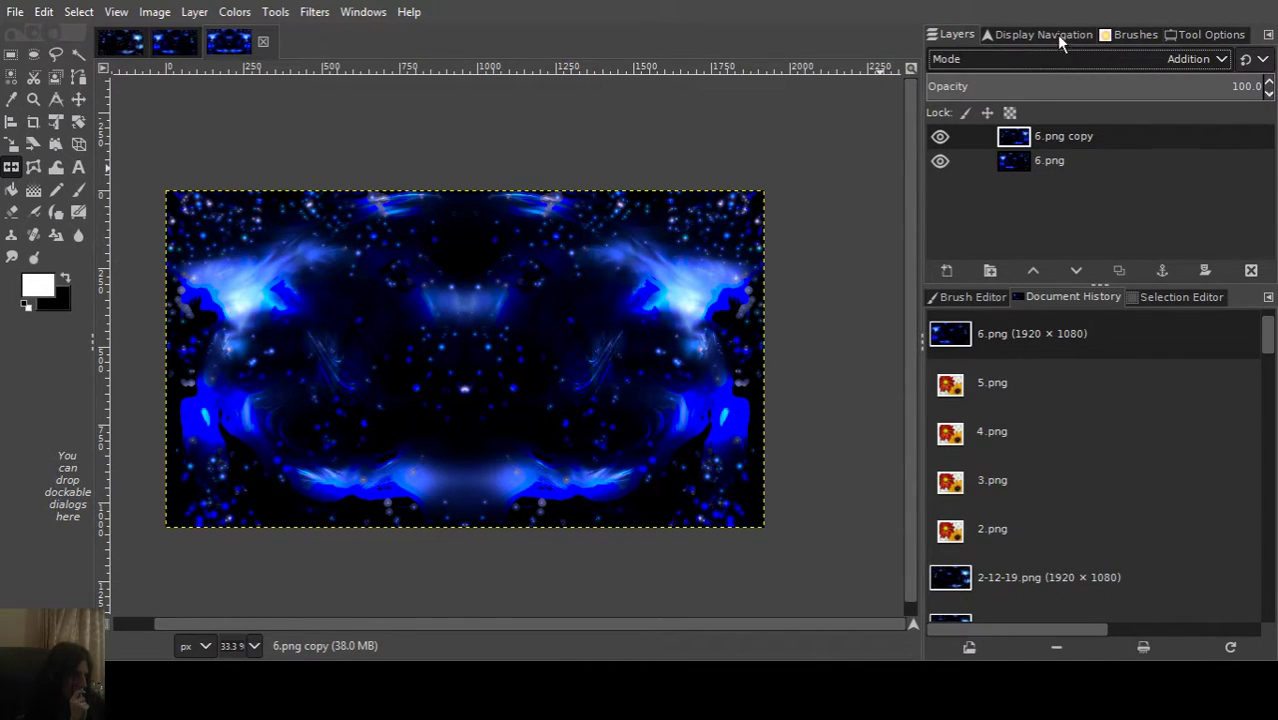
{"action": "key", "text": "Up"}
{"action": "key", "text": "Up"}
{"action": "key", "text": "Up"}
{"action": "key", "text": "Up"}
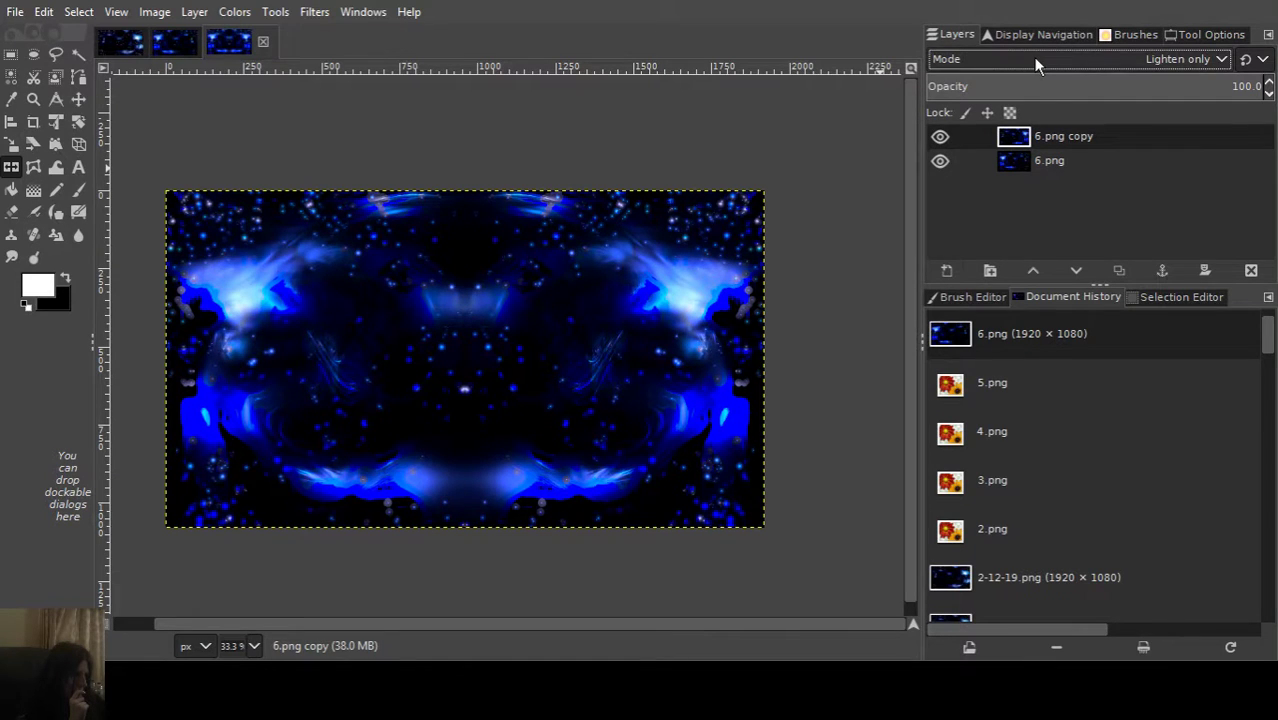
Try the blend modes from Darken only through Pin light on the flipped 6.png copy and compare Difference with Exclusion.
{"action": "scroll", "coordinate": [1033, 57], "scroll_direction": "down", "scroll_amount": 5}
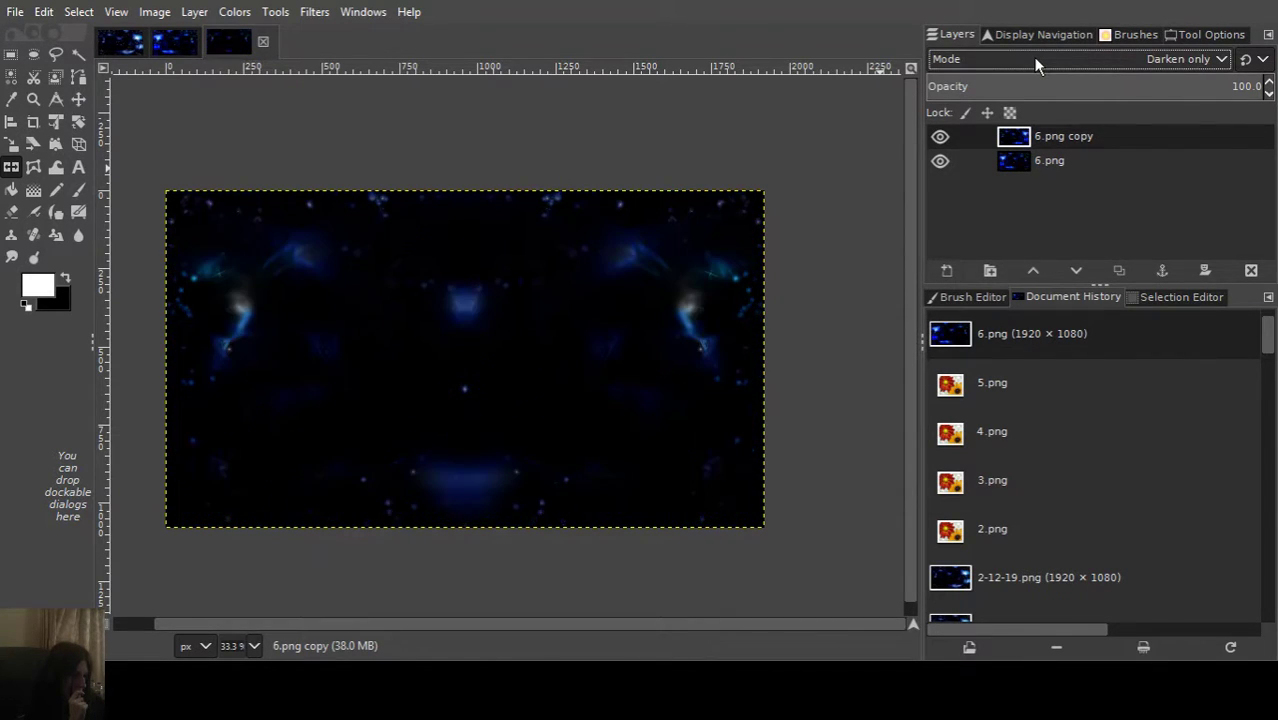
{"action": "scroll", "coordinate": [1033, 57], "scroll_direction": "down", "scroll_amount": 4}
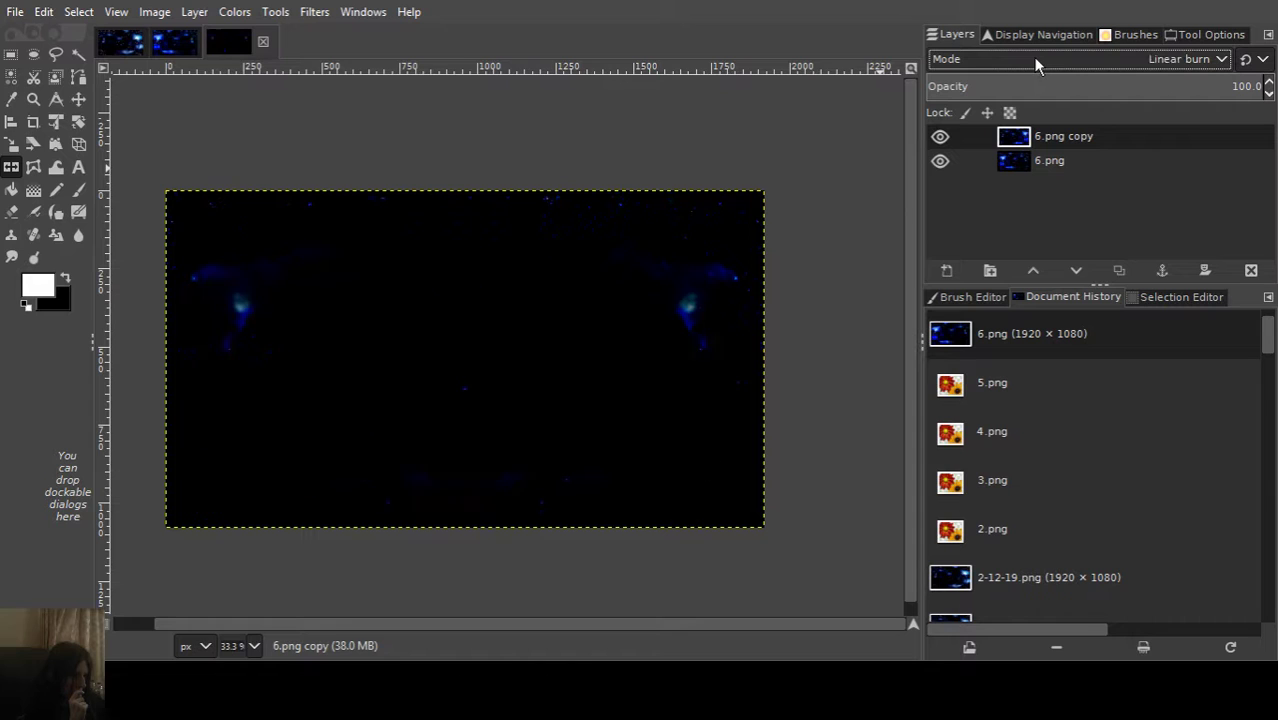
{"action": "scroll", "coordinate": [1035, 63], "scroll_direction": "down", "scroll_amount": 5}
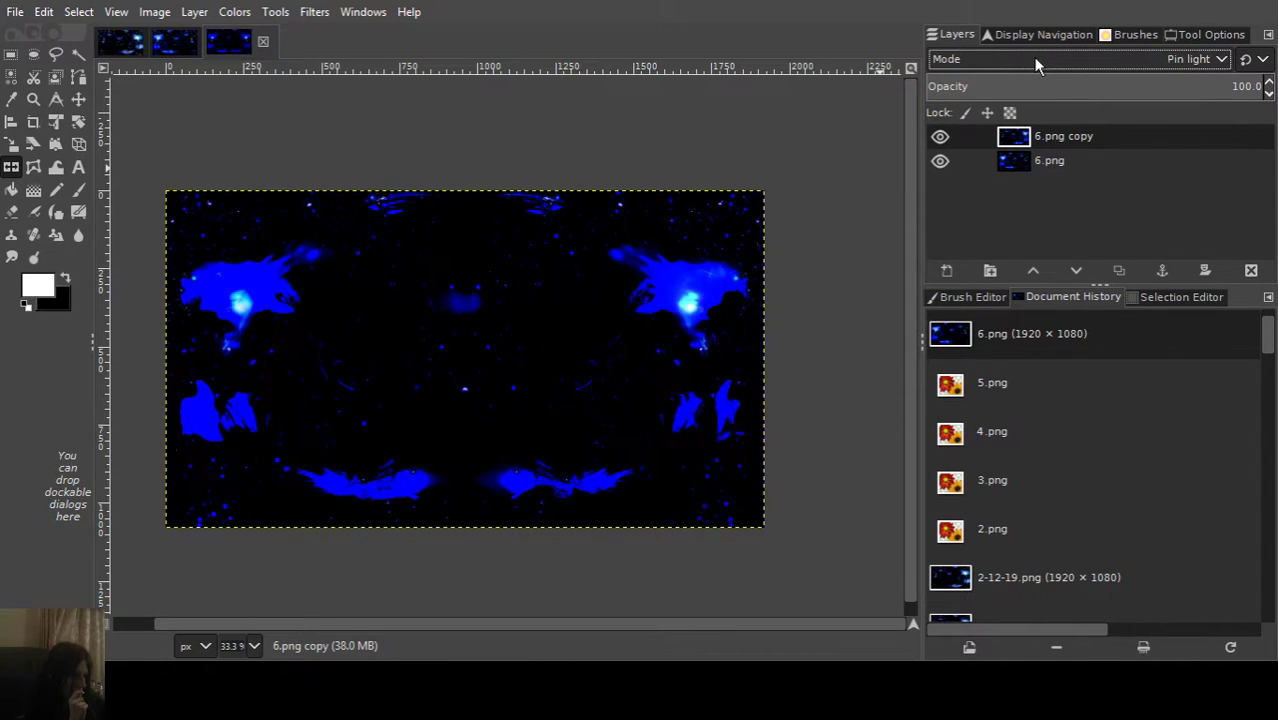
{"action": "scroll", "coordinate": [1033, 57], "scroll_direction": "down", "scroll_amount": 1}
{"action": "scroll", "coordinate": [1033, 57], "scroll_direction": "up", "scroll_amount": 2}
{"action": "scroll", "coordinate": [1033, 57], "scroll_direction": "down", "scroll_amount": 4}
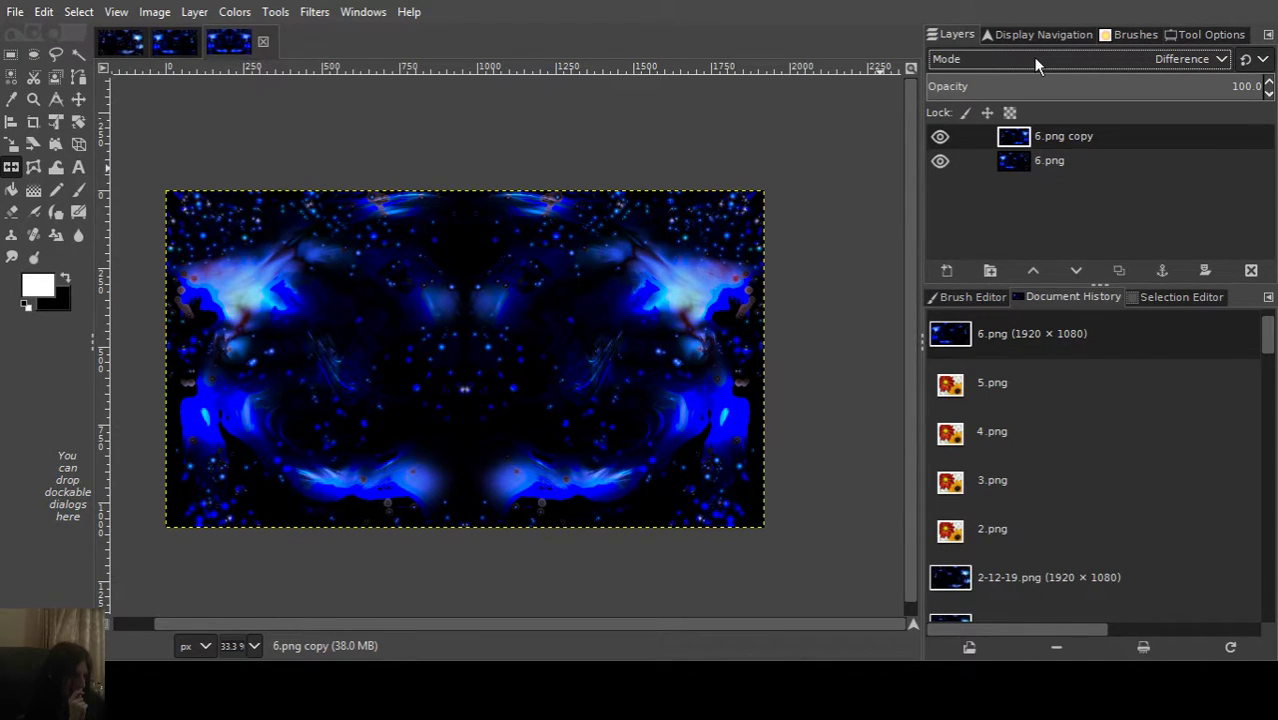
{"action": "scroll", "coordinate": [1033, 57], "scroll_direction": "down", "scroll_amount": 3}
{"action": "scroll", "coordinate": [1033, 57], "scroll_direction": "up", "scroll_amount": 2}
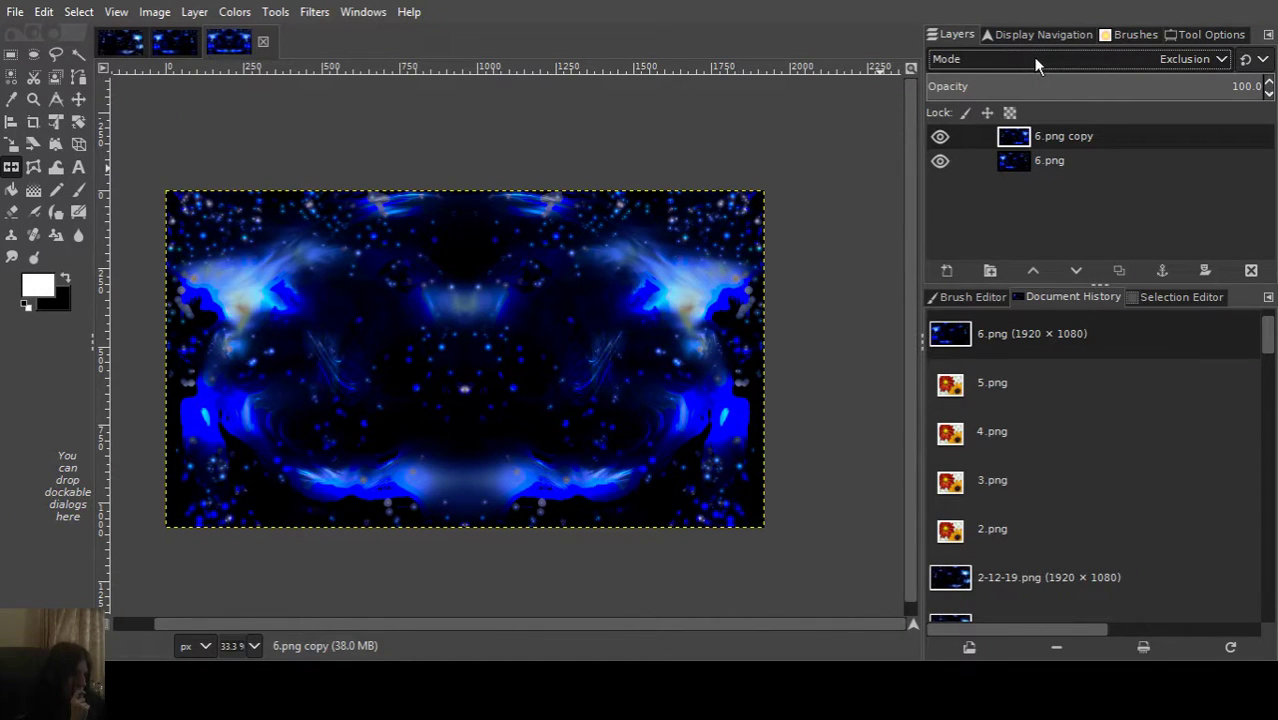
{"action": "scroll", "coordinate": [1033, 57], "scroll_direction": "up", "scroll_amount": 1}
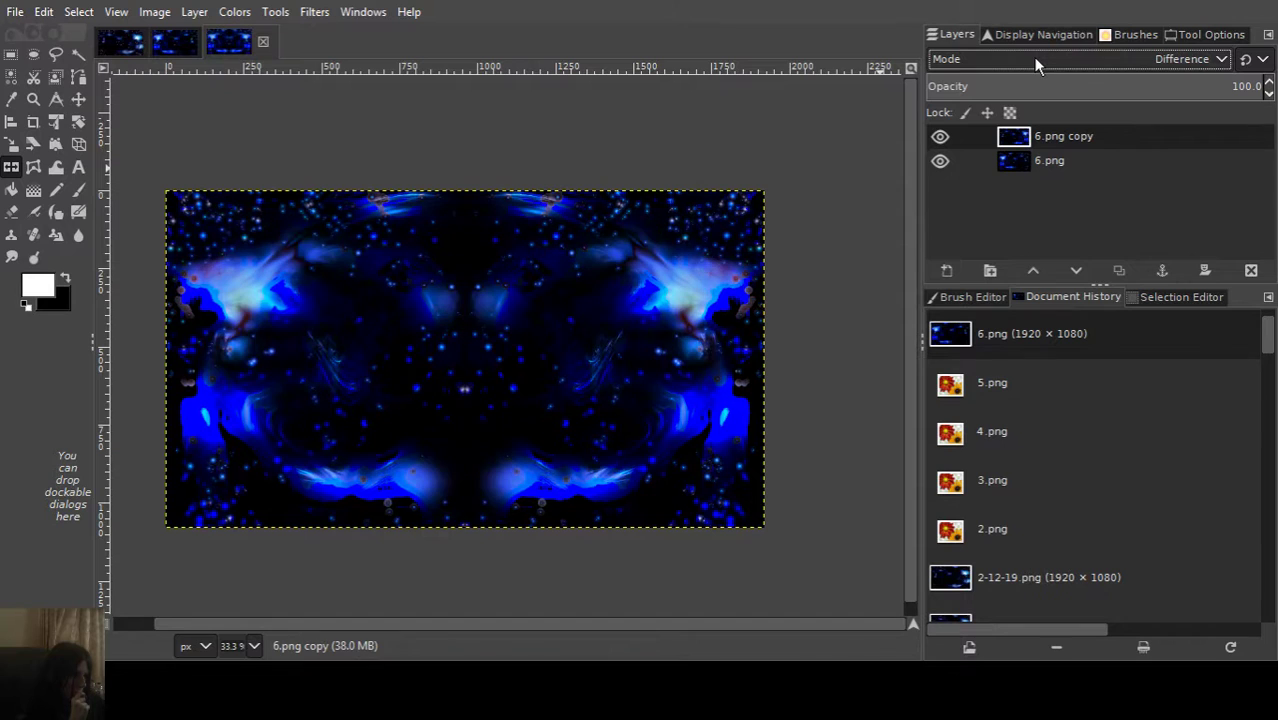
{"action": "scroll", "coordinate": [1033, 57], "scroll_direction": "down", "scroll_amount": 1}
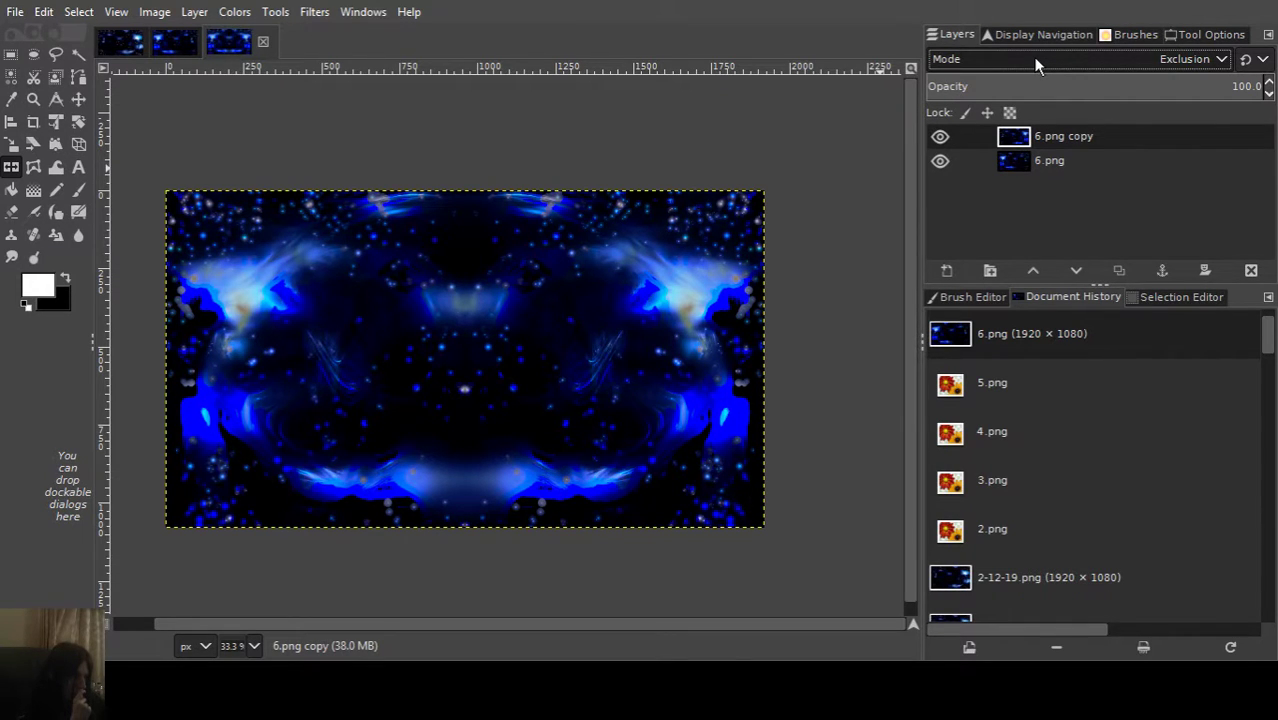
Try the Subtract, Grain merge, Saturation (HSV) and Luminance blend modes on the flipped copy and close the 6.png image.
{"action": "left_click", "coordinate": [987, 172]}
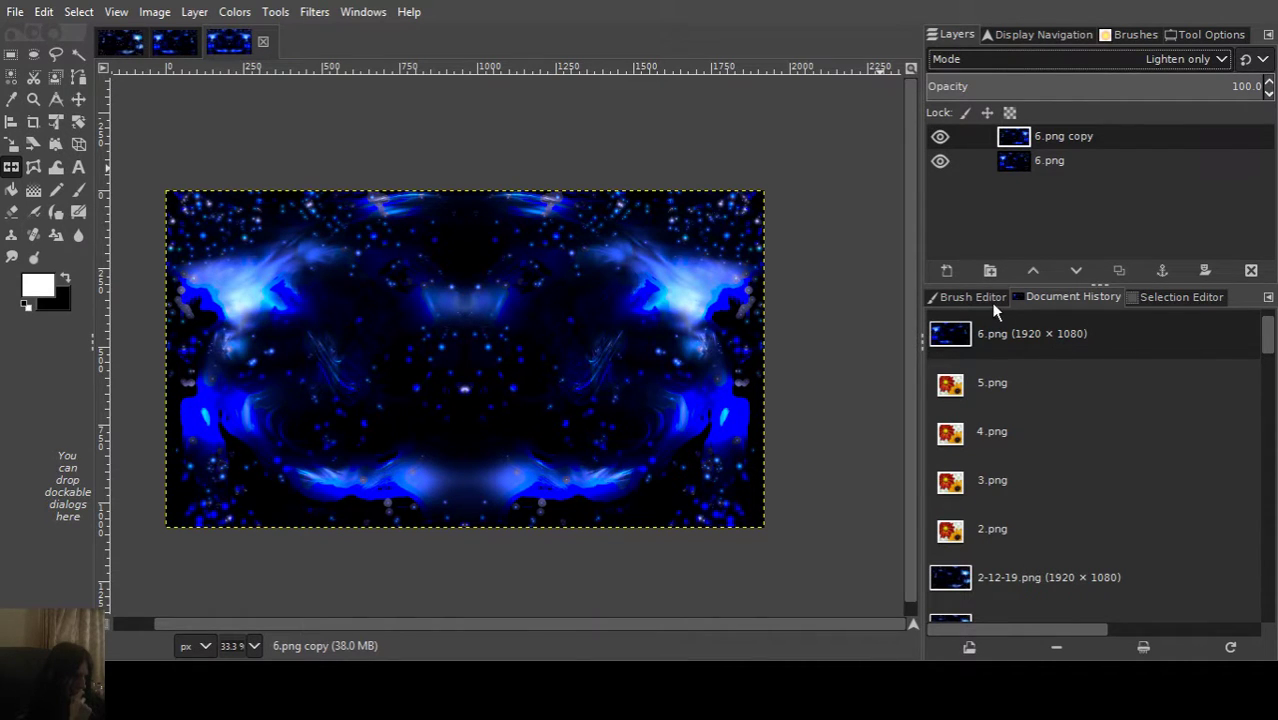
{"action": "key", "text": "Down"}
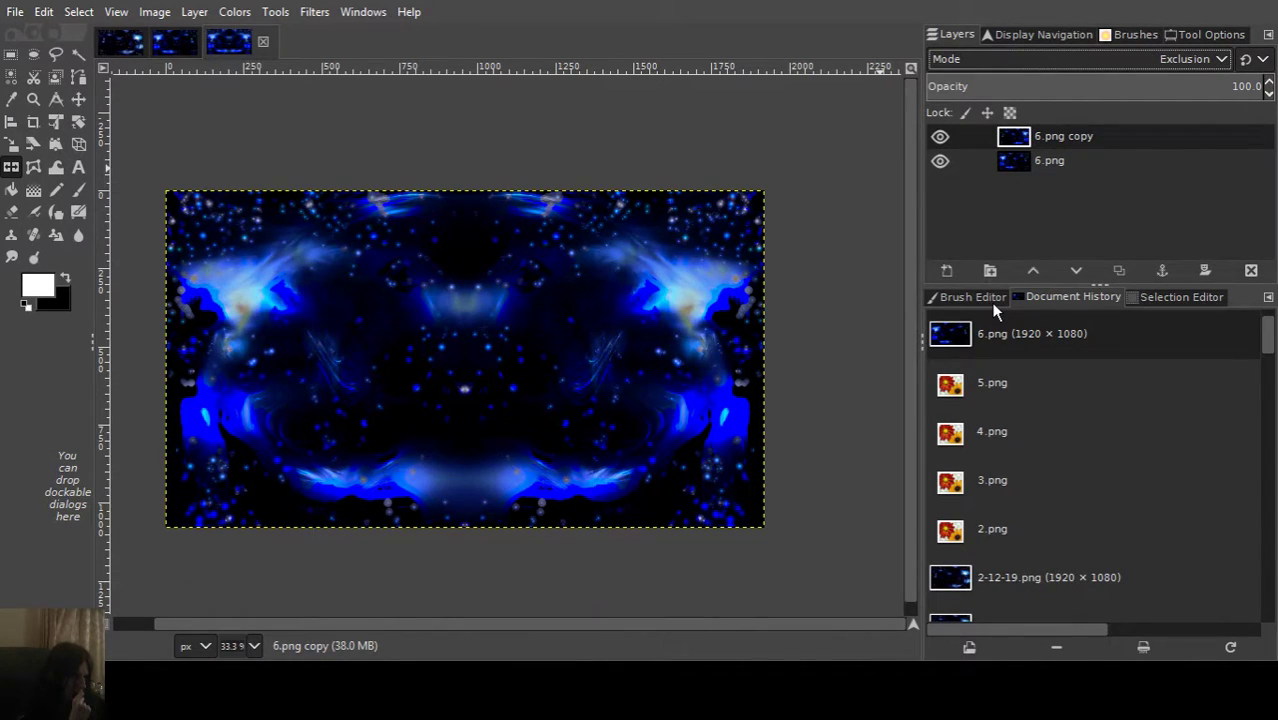
{"action": "scroll", "coordinate": [1051, 57], "scroll_direction": "down", "scroll_amount": 1}
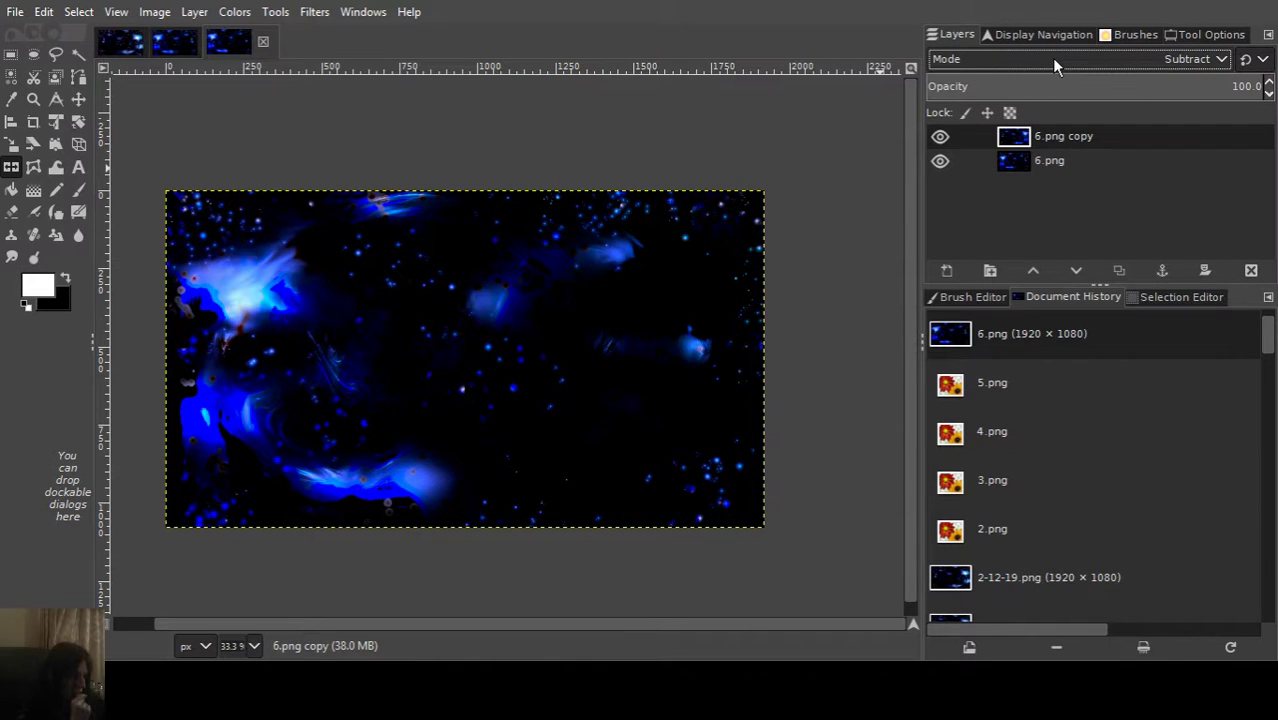
{"action": "scroll", "coordinate": [1051, 57], "scroll_direction": "down", "scroll_amount": 3}
{"action": "scroll", "coordinate": [1051, 57], "scroll_direction": "up", "scroll_amount": 1}
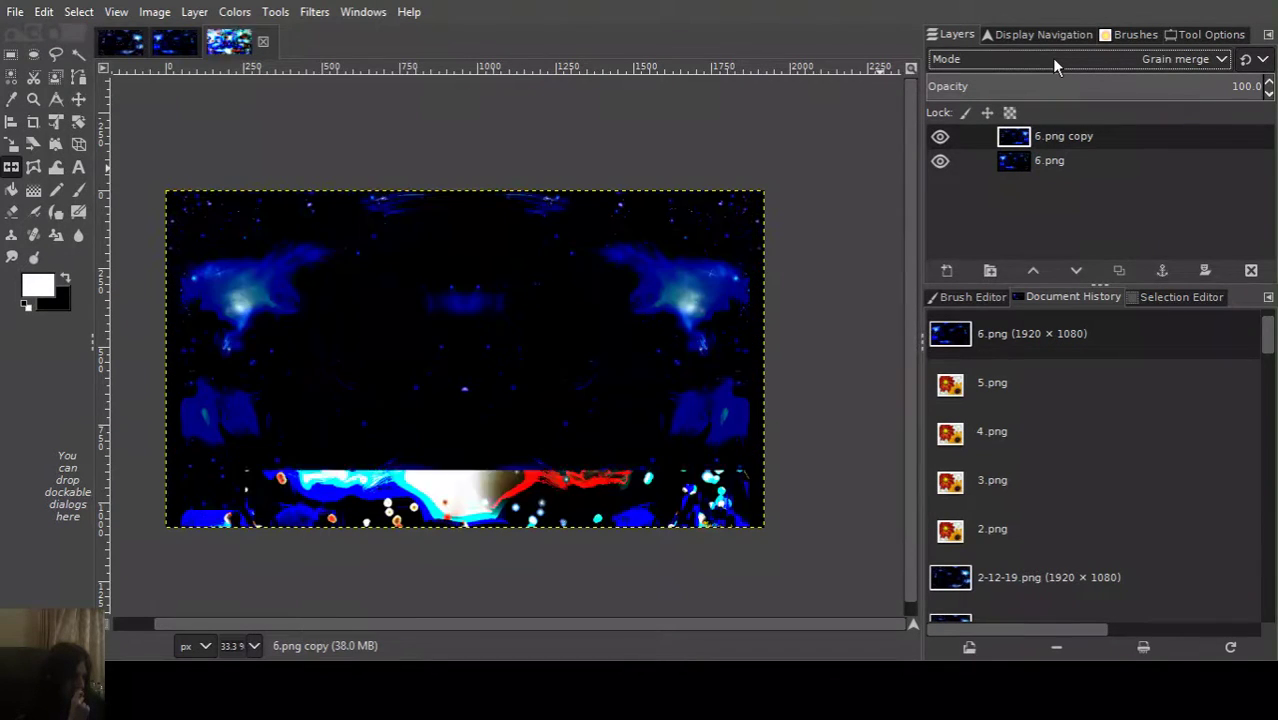
{"action": "scroll", "coordinate": [1051, 57], "scroll_direction": "down", "scroll_amount": 3}
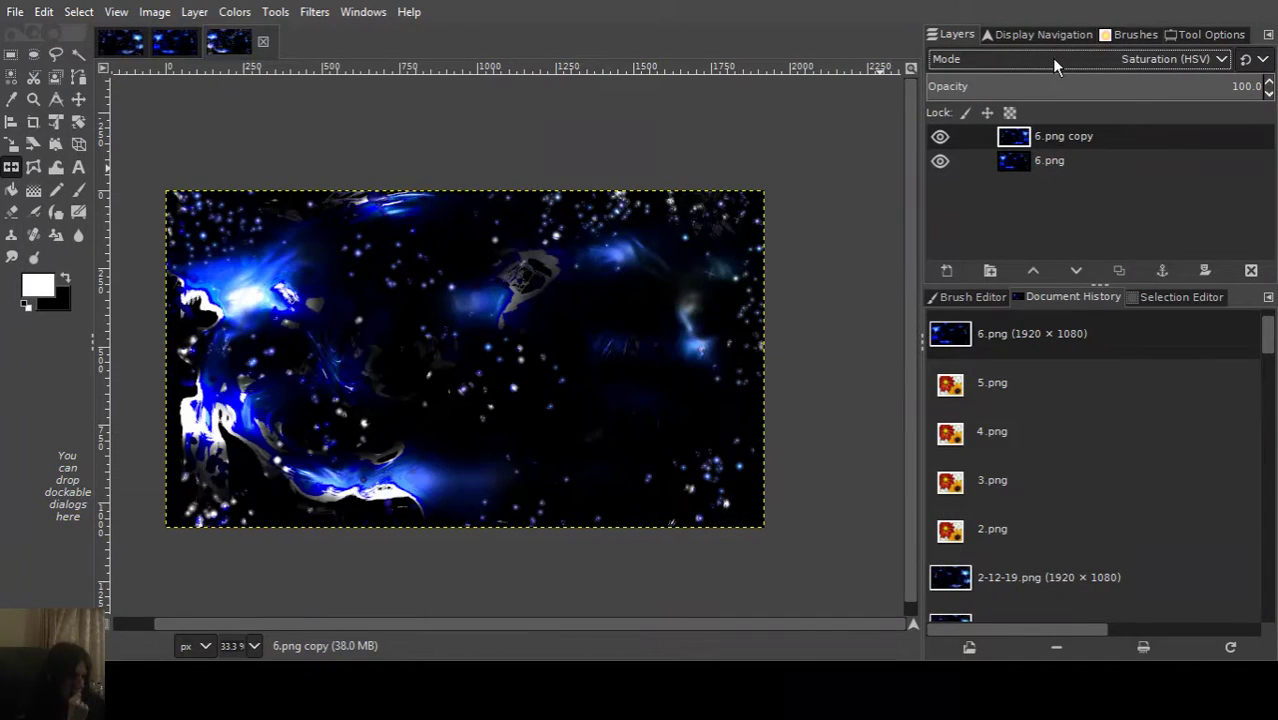
{"action": "scroll", "coordinate": [1051, 57], "scroll_direction": "down", "scroll_amount": 7}
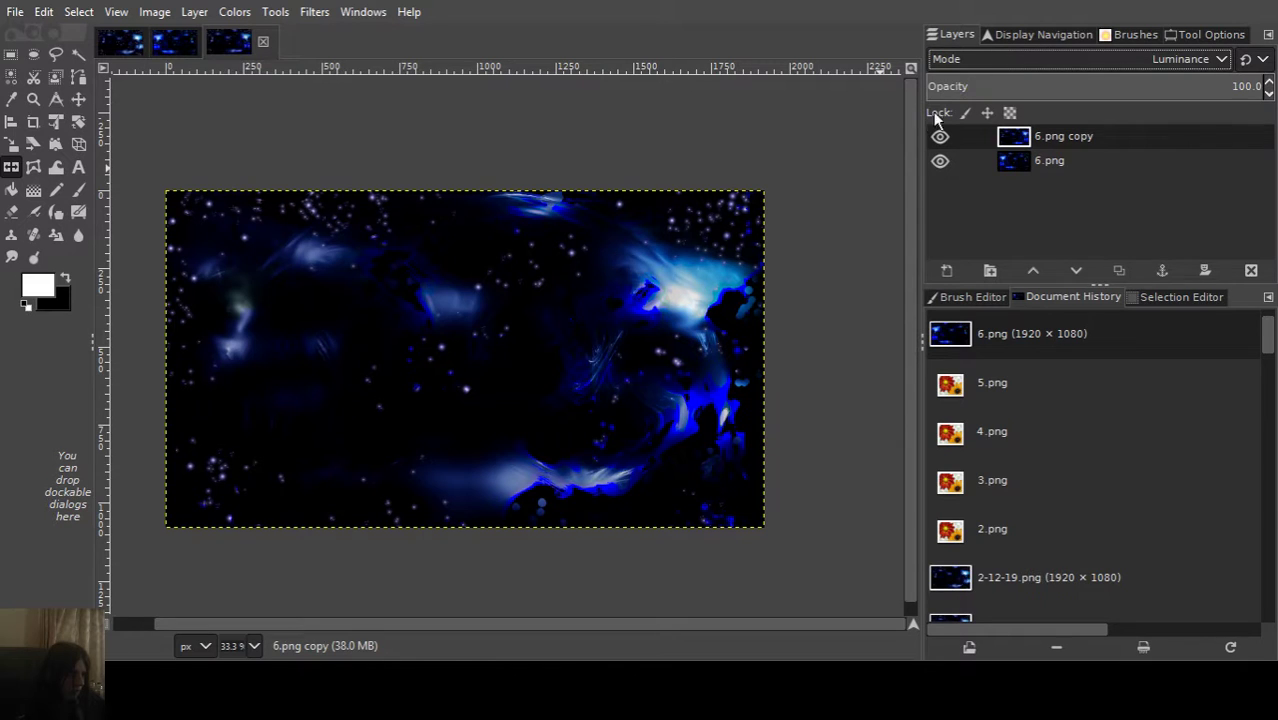
{"action": "left_click", "coordinate": [264, 43]}
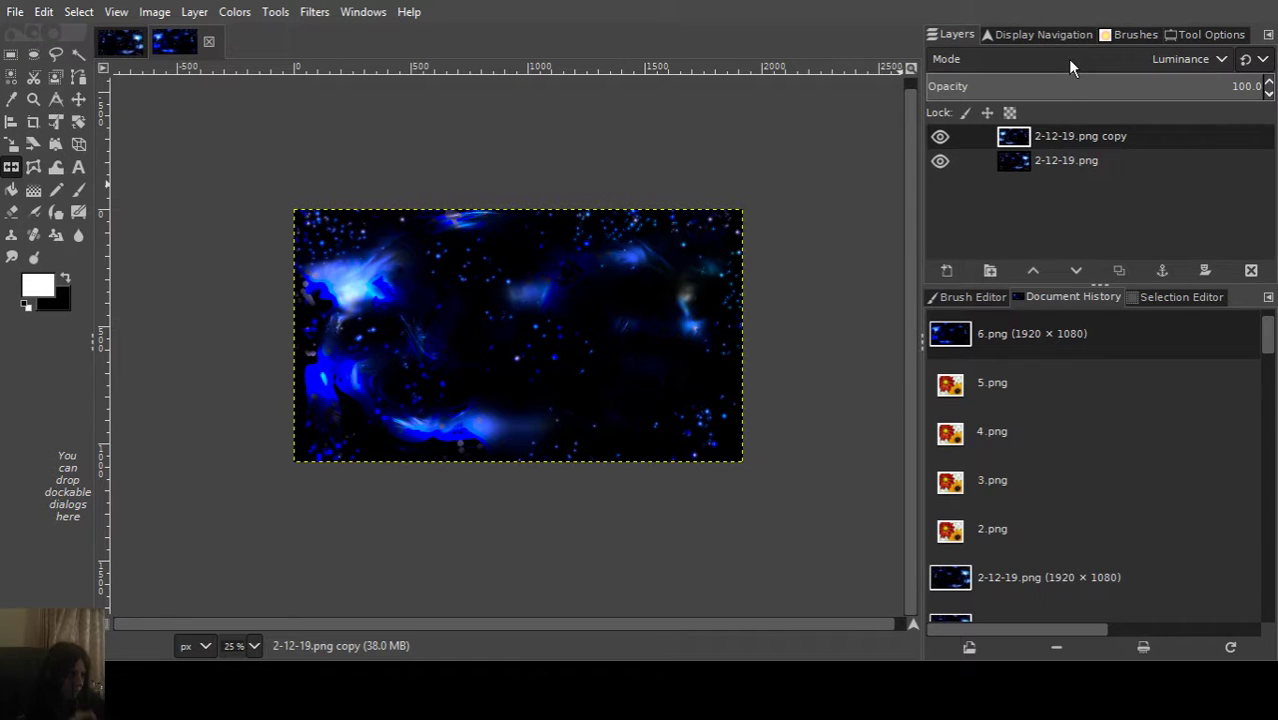
Set the flipped 2-12-19.png copy's blend mode to Exclusion and save the image as 6.xcf.
{"action": "scroll", "coordinate": [1067, 58], "scroll_direction": "up", "scroll_amount": 1}
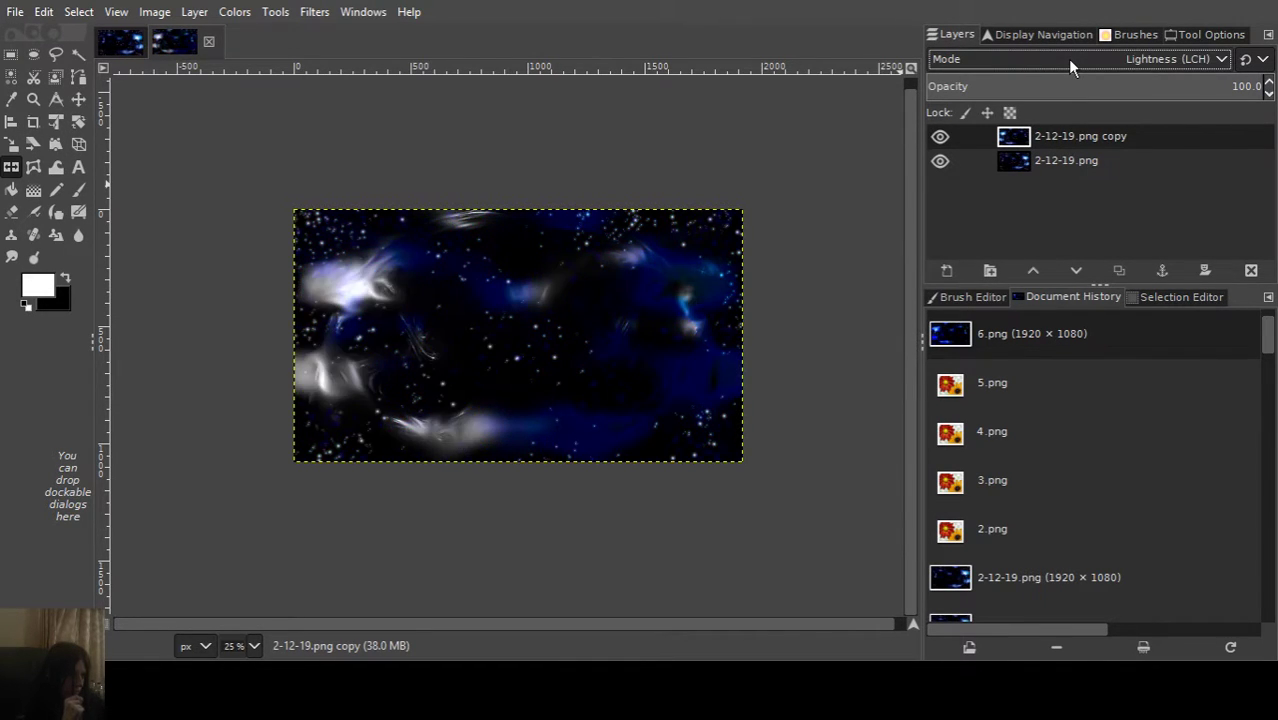
{"action": "scroll", "coordinate": [1067, 58], "scroll_direction": "up", "scroll_amount": 7}
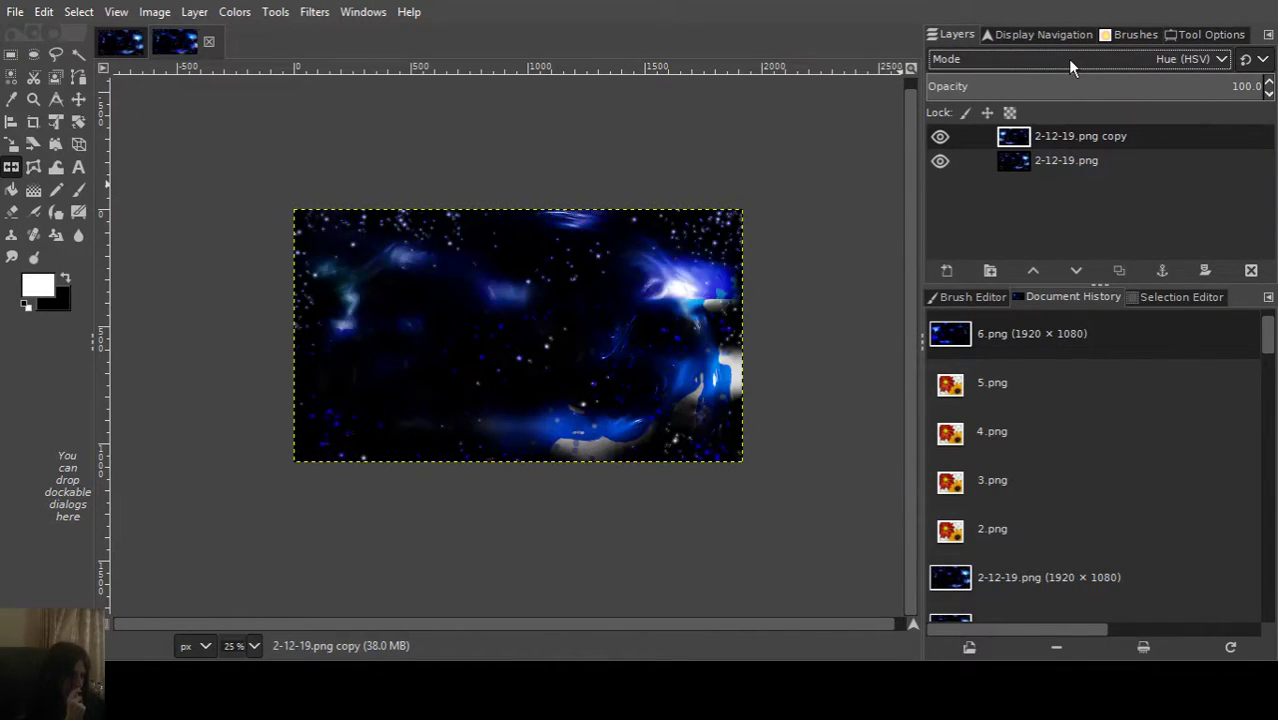
{"action": "scroll", "coordinate": [1067, 58], "scroll_direction": "up", "scroll_amount": 3}
{"action": "scroll", "coordinate": [1067, 58], "scroll_direction": "down", "scroll_amount": 1}
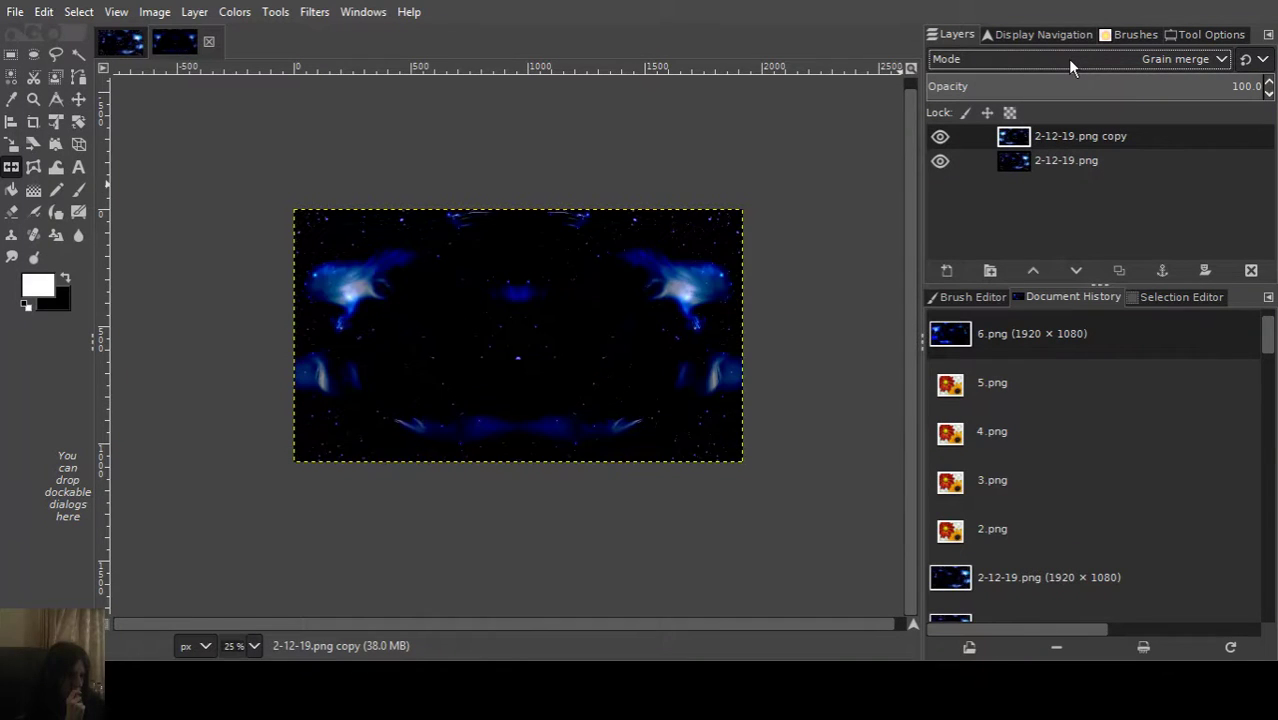
{"action": "scroll", "coordinate": [1067, 58], "scroll_direction": "up", "scroll_amount": 3}
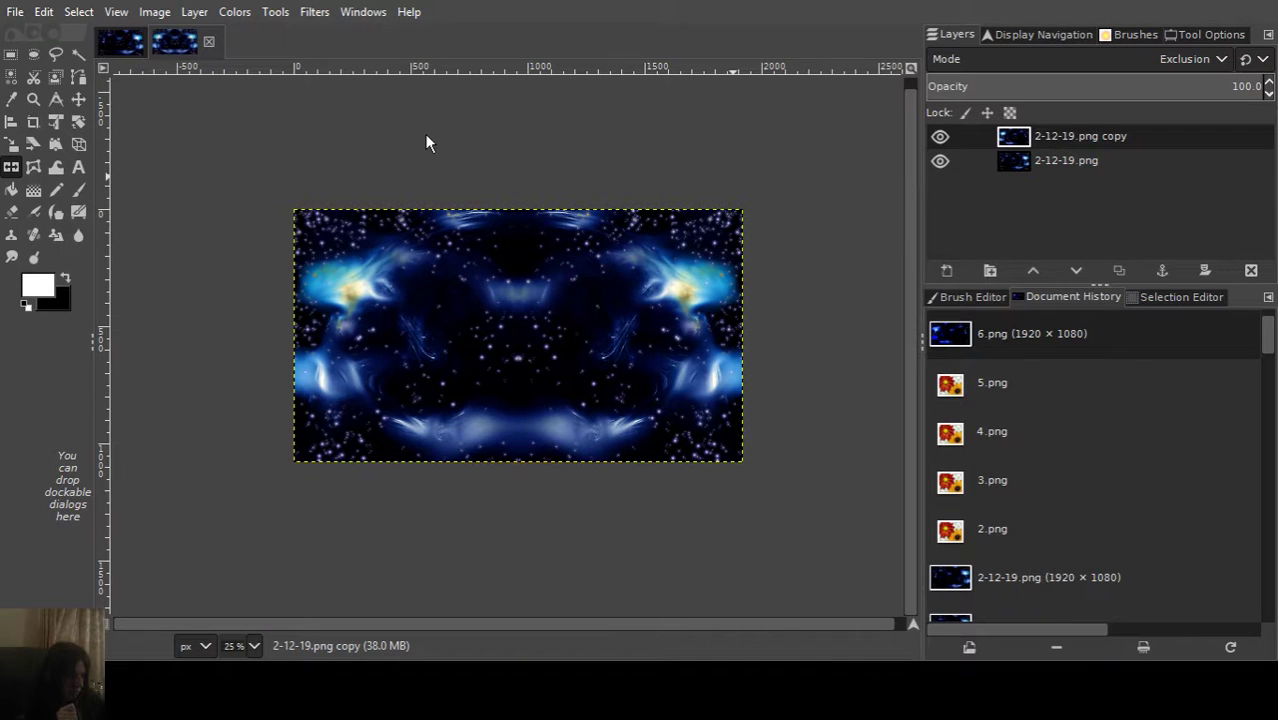
{"action": "key", "text": "ctrl+s"}
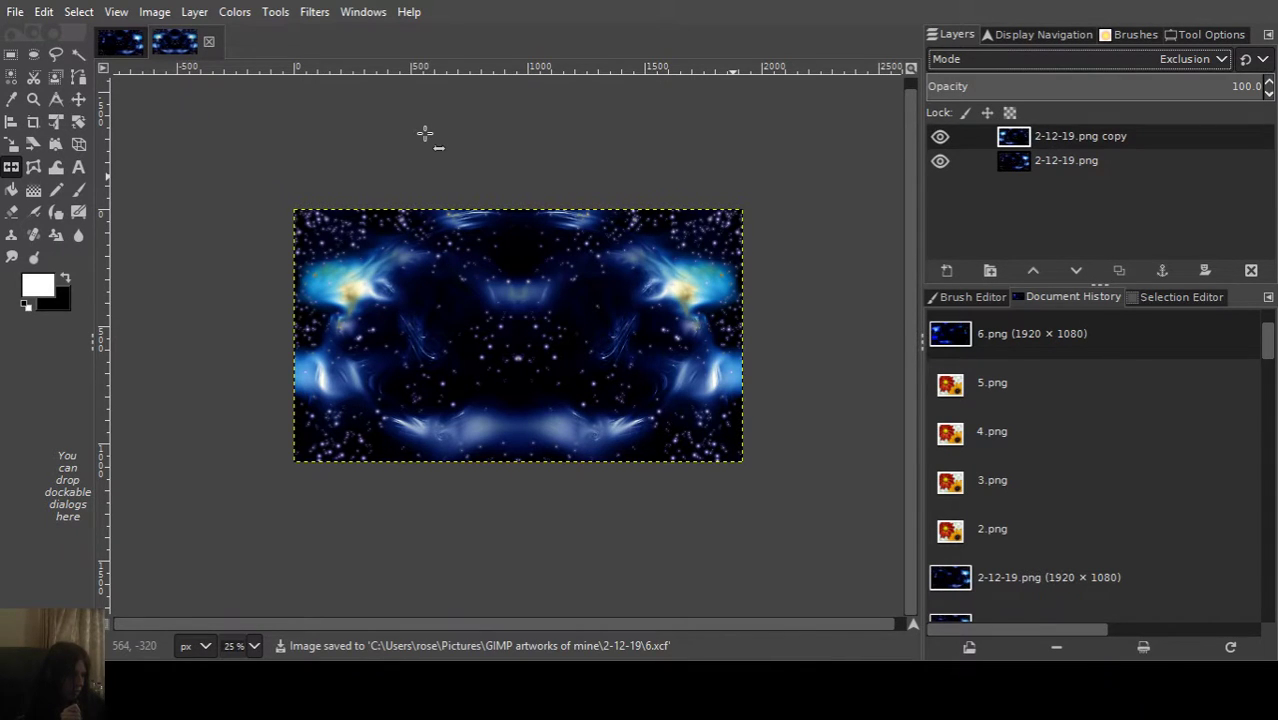